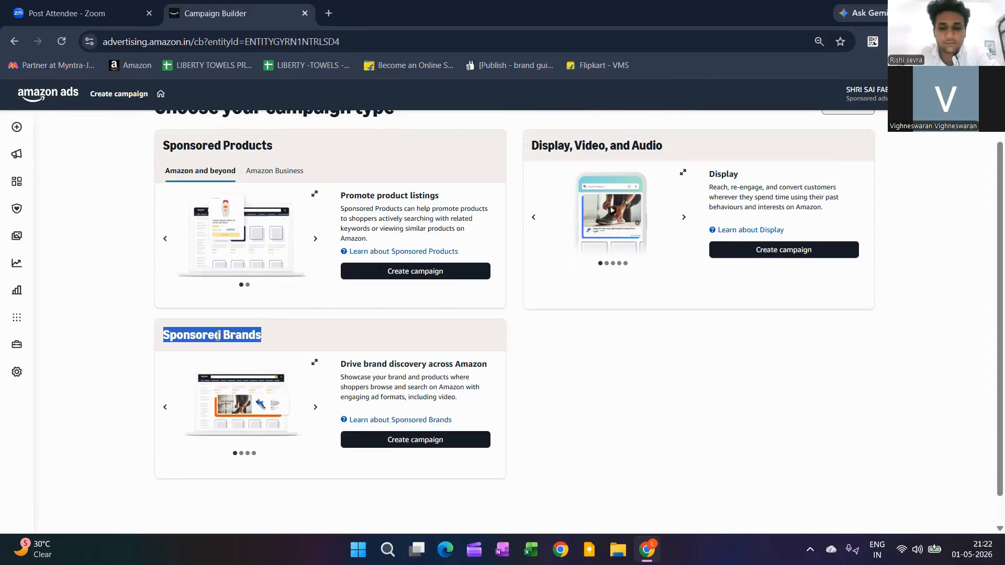
Step: Compare the available campaign types and start creating a Sponsored Brands campaign
{"action": "left_click_drag", "start_coordinate": [157, 148], "coordinate": [271, 148]}
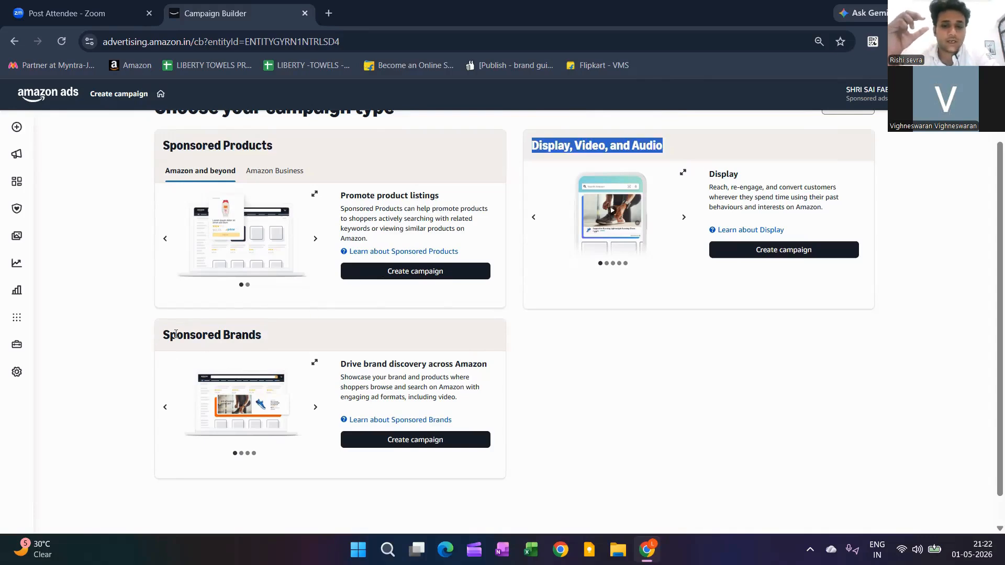
{"action": "left_click_drag", "start_coordinate": [164, 335], "coordinate": [261, 335]}
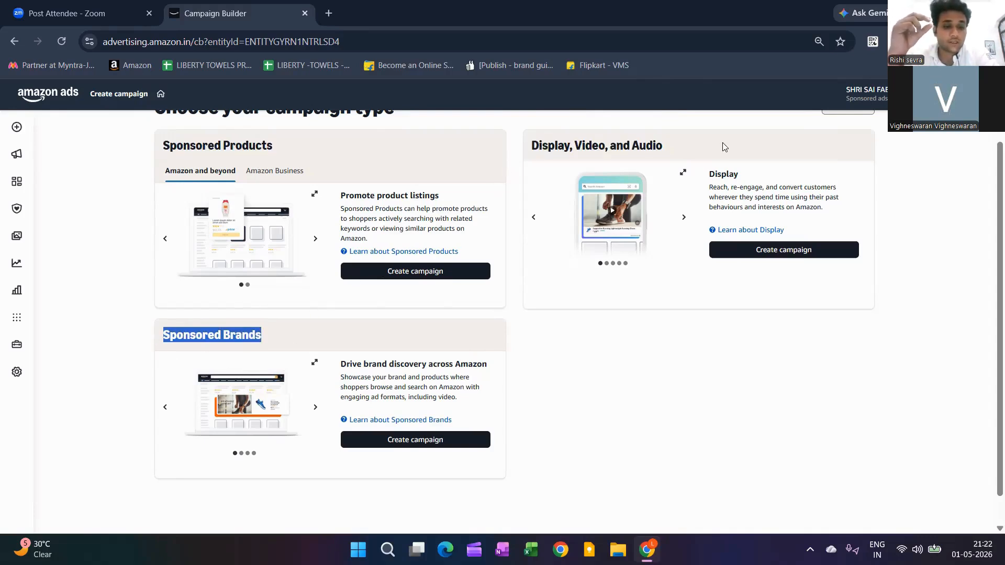
{"action": "left_click_drag", "start_coordinate": [160, 149], "coordinate": [272, 148]}
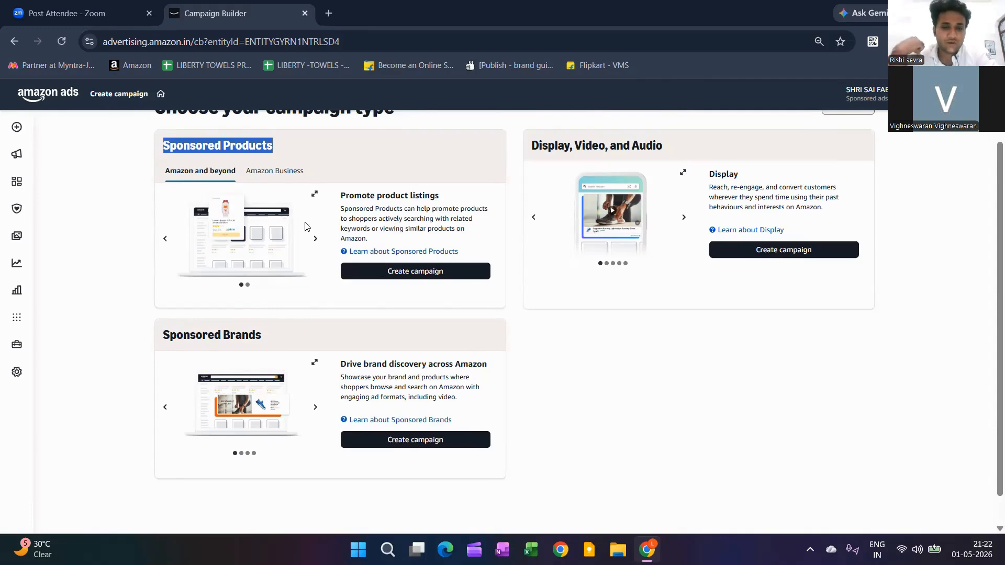
{"action": "left_click_drag", "start_coordinate": [164, 335], "coordinate": [261, 335]}
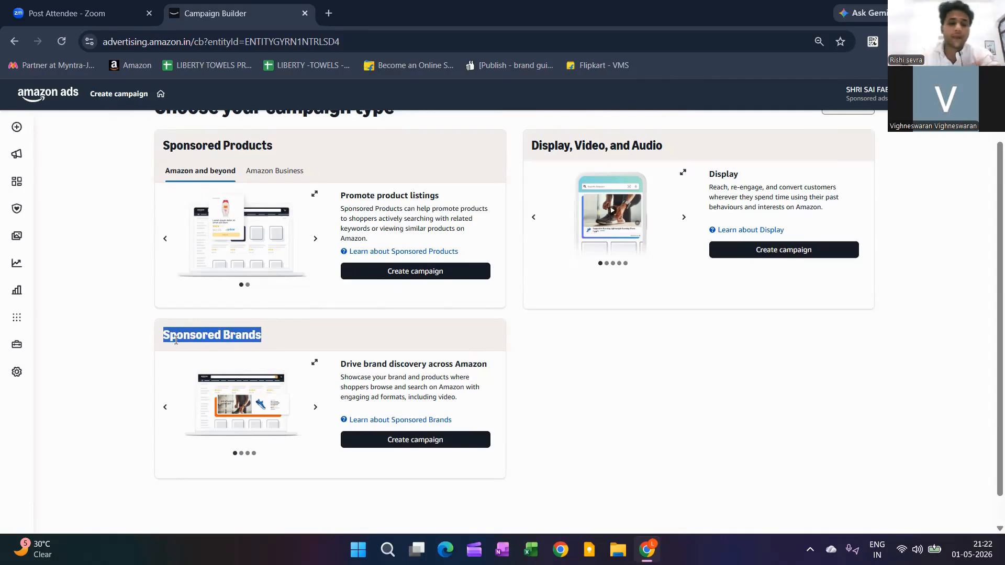
{"action": "left_click_drag", "start_coordinate": [532, 145], "coordinate": [663, 146]}
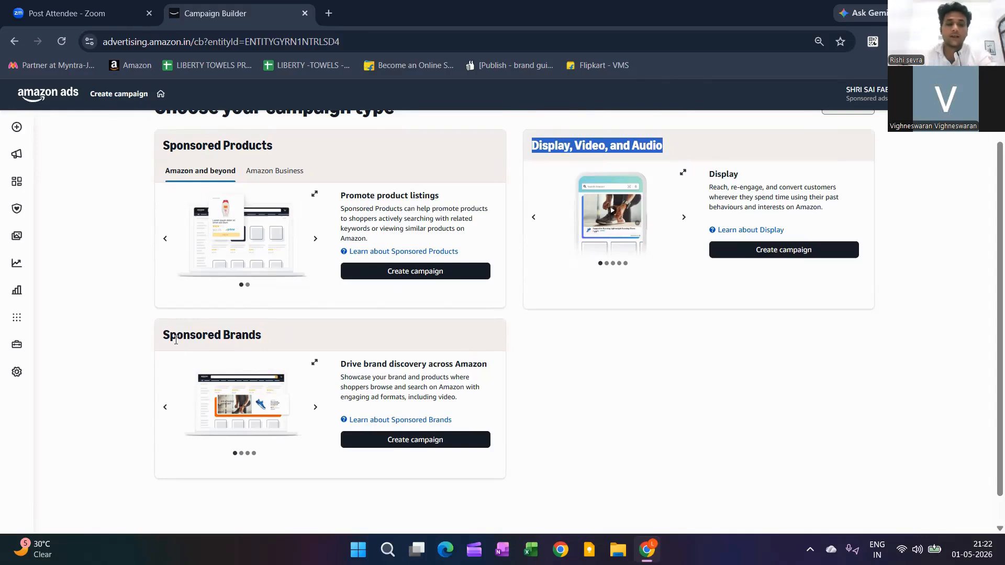
{"action": "left_click_drag", "start_coordinate": [163, 146], "coordinate": [272, 145]}
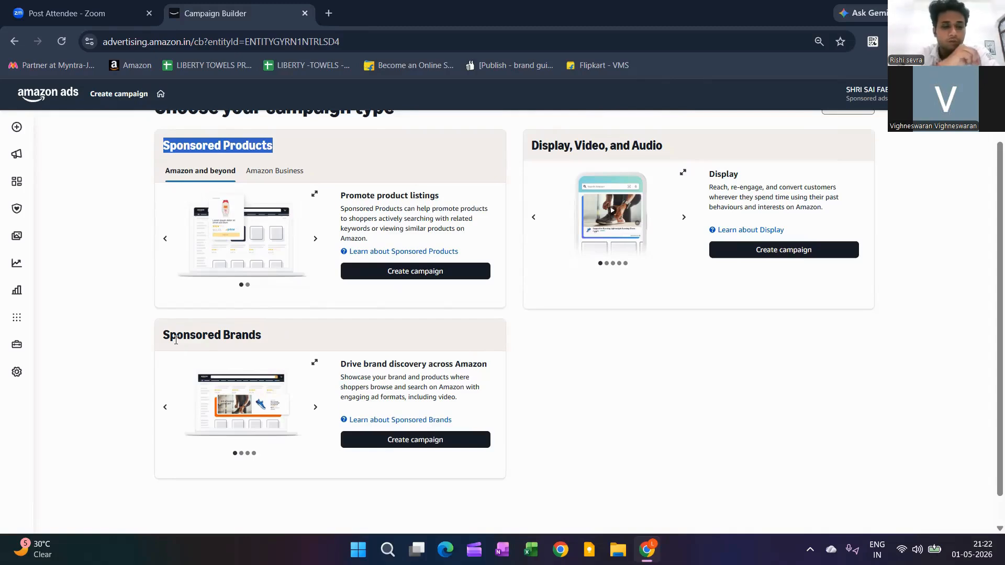
{"action": "left_click_drag", "start_coordinate": [164, 335], "coordinate": [262, 335]}
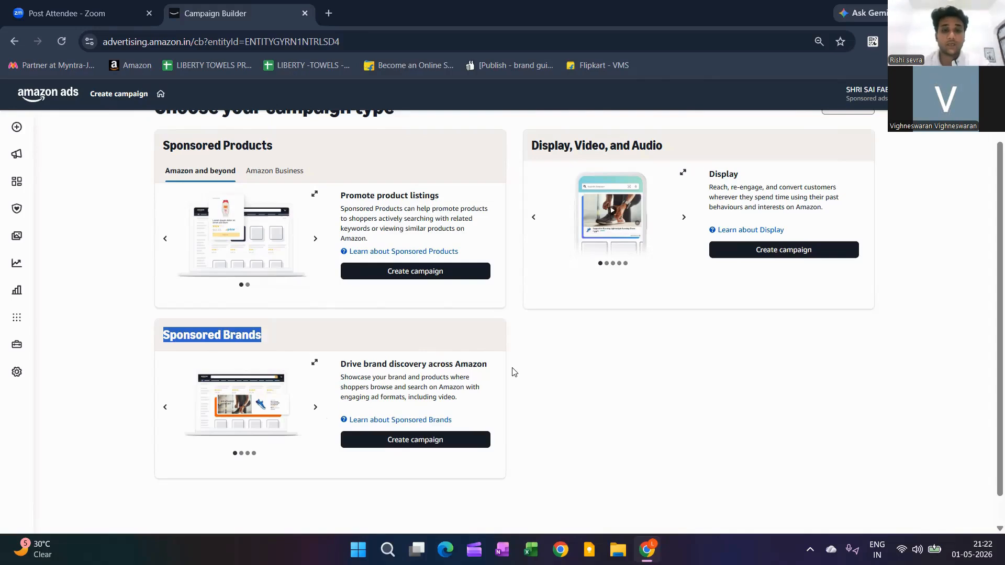
{"action": "left_click", "coordinate": [450, 440]}
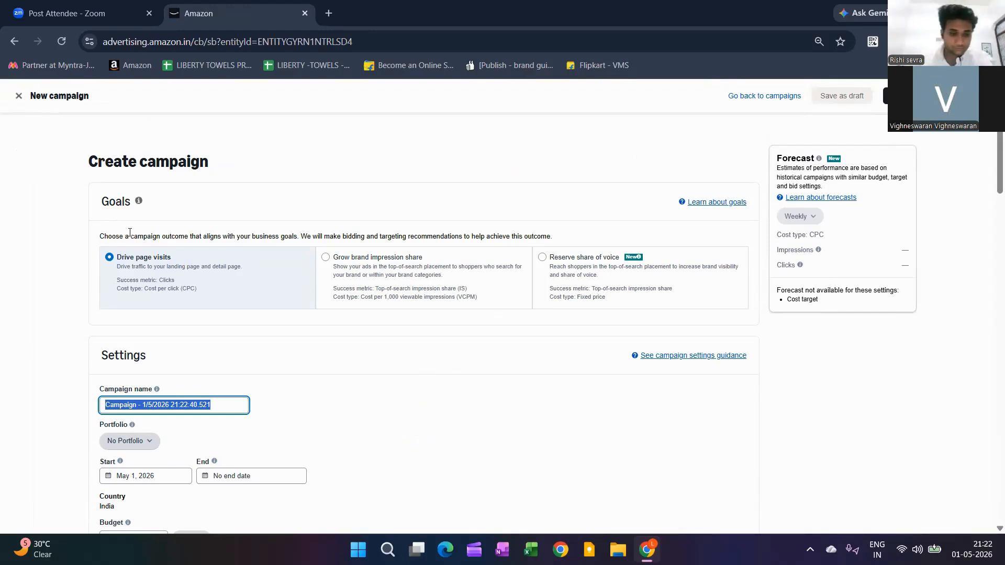
Step: Review the goal options Drive page visits, Grow brand impression share and Reserve share of voice
{"action": "triple_click", "coordinate": [382, 354]}
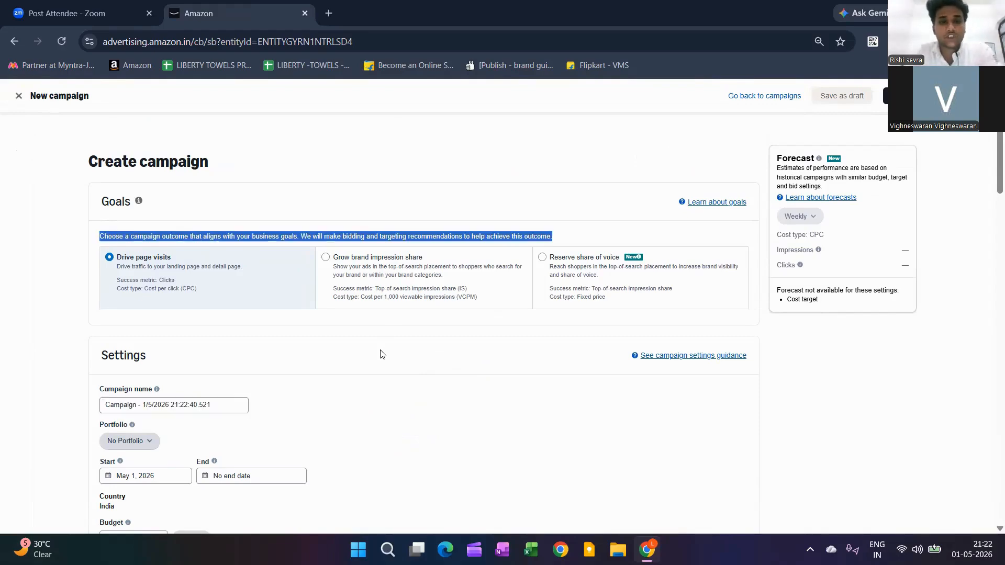
{"action": "left_click", "coordinate": [382, 354]}
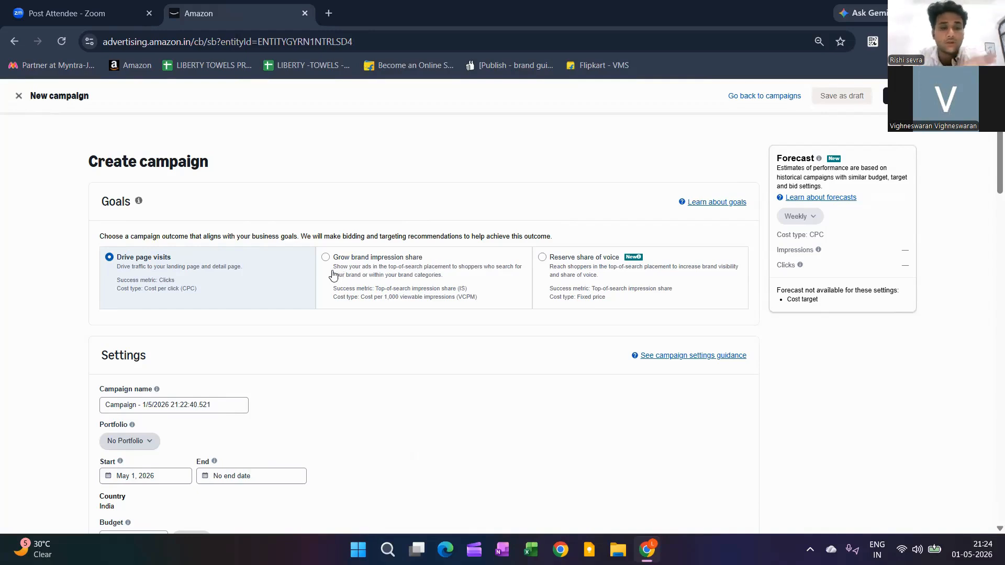
{"action": "triple_click", "coordinate": [303, 278]}
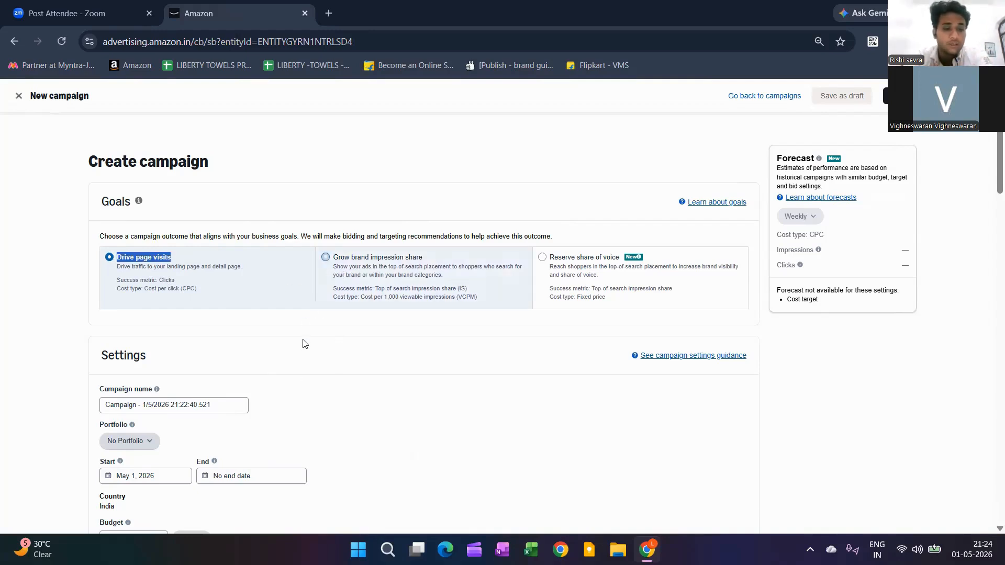
{"action": "mouse_move", "coordinate": [334, 257]}
{"action": "left_mouse_down"}
{"action": "mouse_move", "coordinate": [561, 265]}
{"action": "mouse_move", "coordinate": [551, 261]}
{"action": "left_mouse_up"}
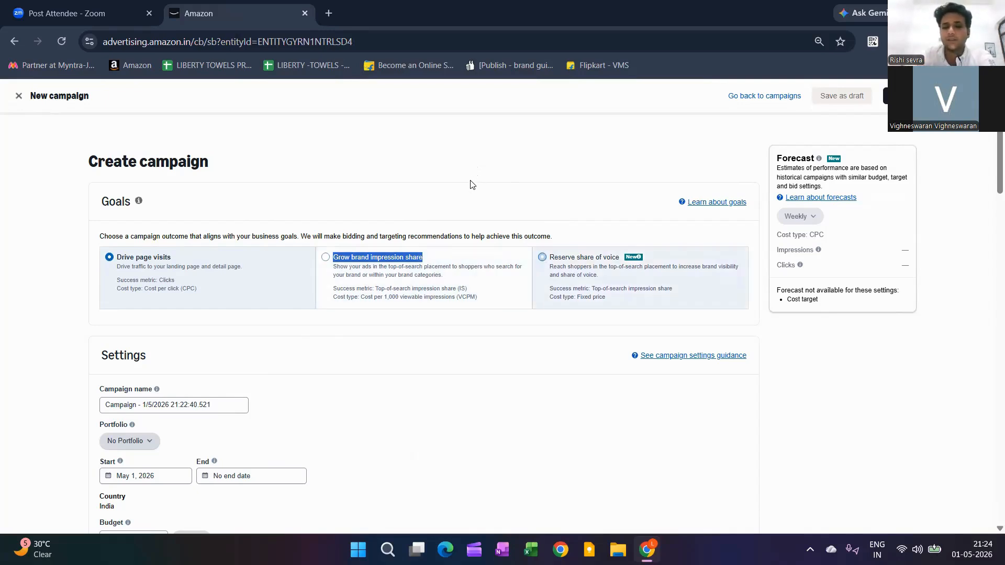
{"action": "left_click_drag", "start_coordinate": [549, 258], "coordinate": [637, 257]}
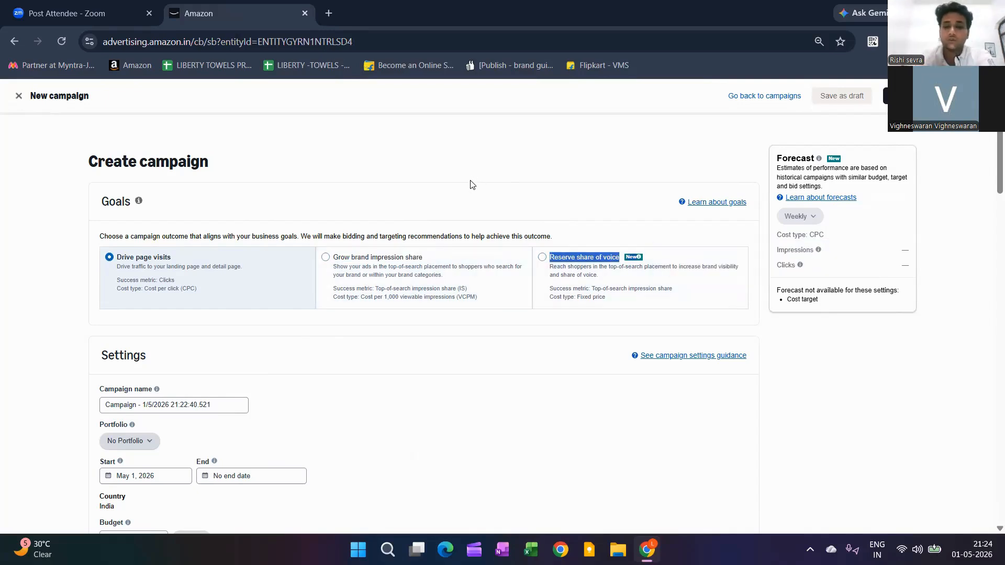
{"action": "left_click", "coordinate": [471, 184]}
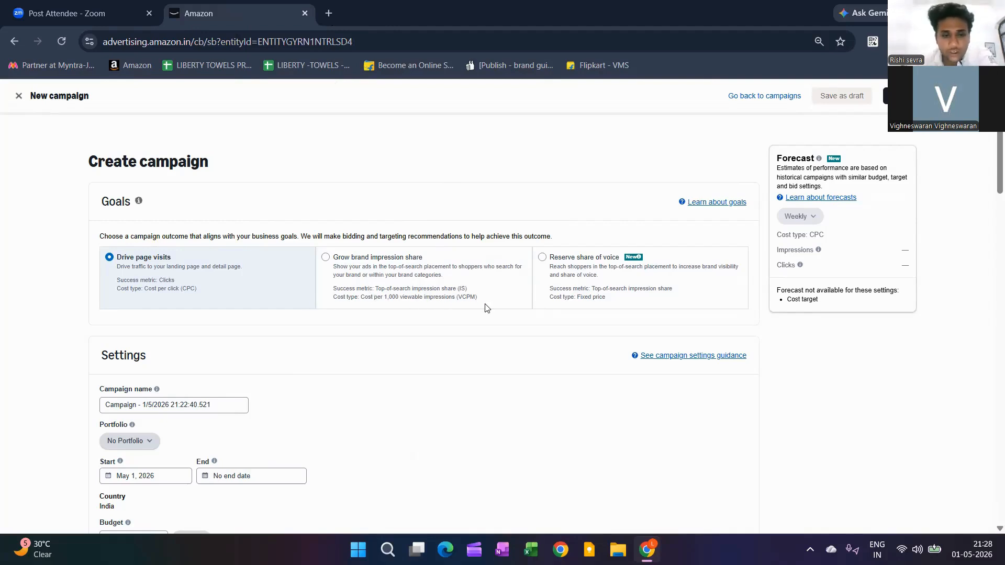
Step: Choose Grow brand impression share as the campaign goal and review its success metric and cost type
{"action": "triple_click", "coordinate": [424, 309]}
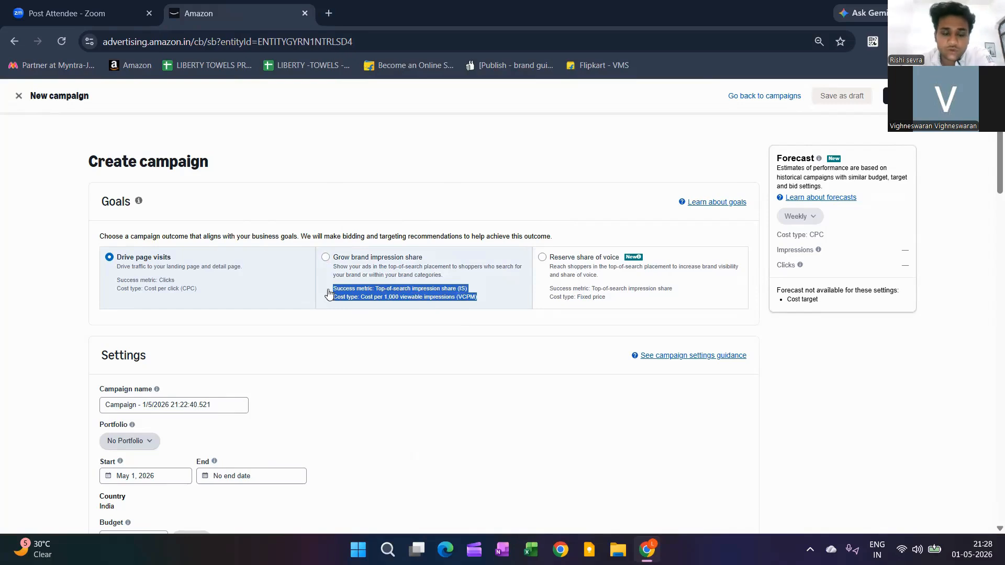
{"action": "left_click", "coordinate": [474, 292]}
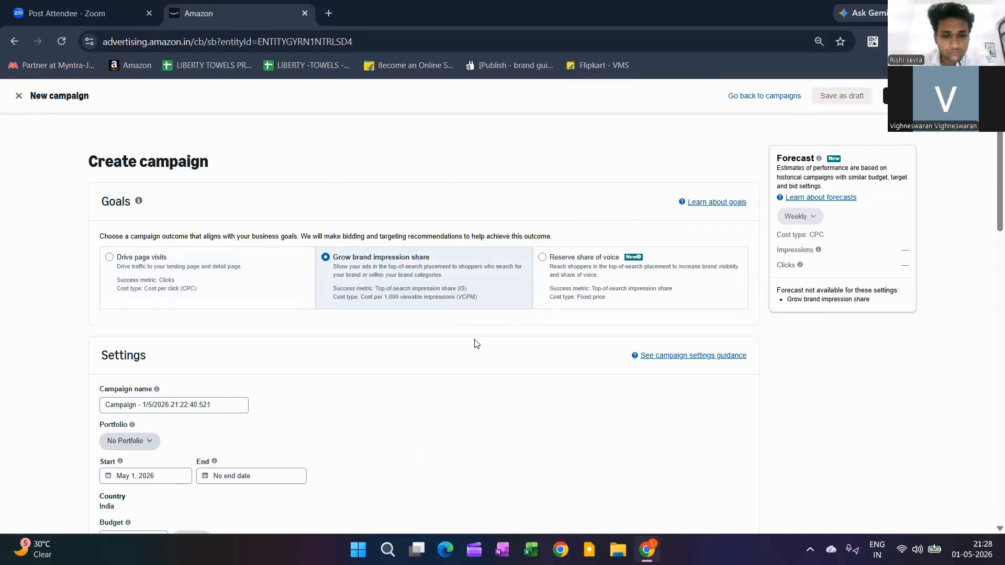
{"action": "left_click_drag", "start_coordinate": [333, 289], "coordinate": [468, 289]}
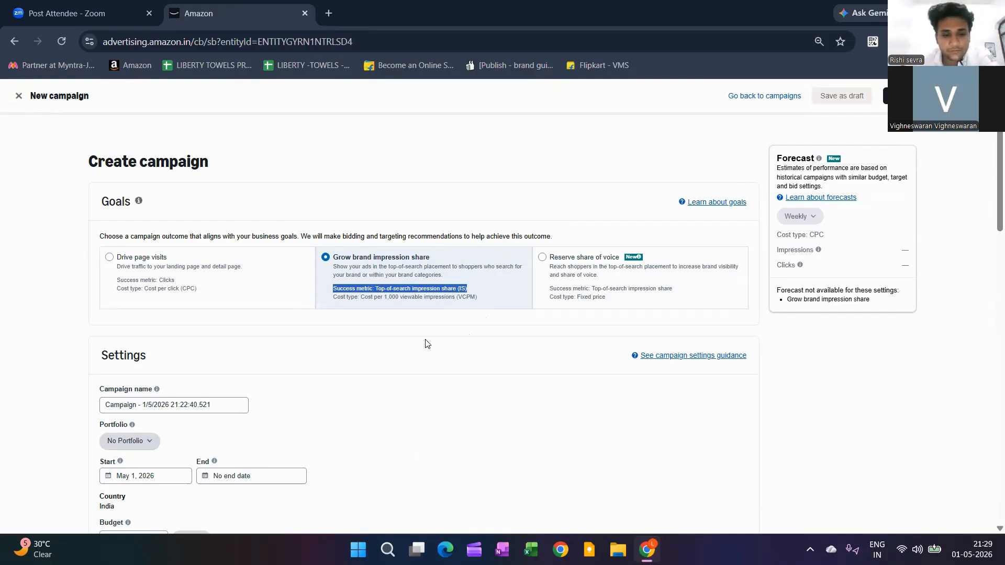
{"action": "left_click_drag", "start_coordinate": [333, 297], "coordinate": [477, 297]}
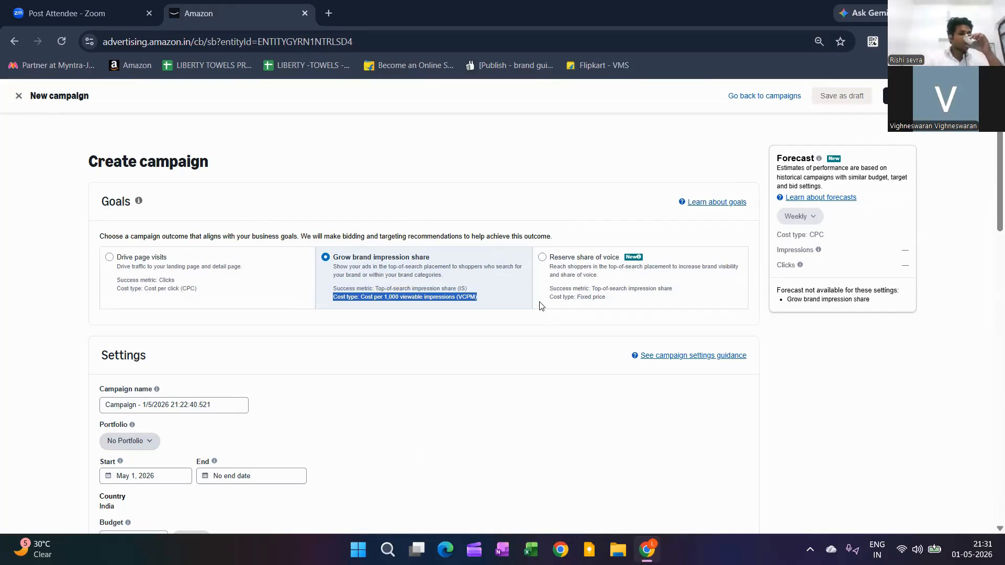
Step: Set the campaign goal to Reserve share of voice and look over its settings and keyword reservation section
{"action": "scroll", "coordinate": [472, 364], "scroll_direction": "down", "scroll_amount": 3}
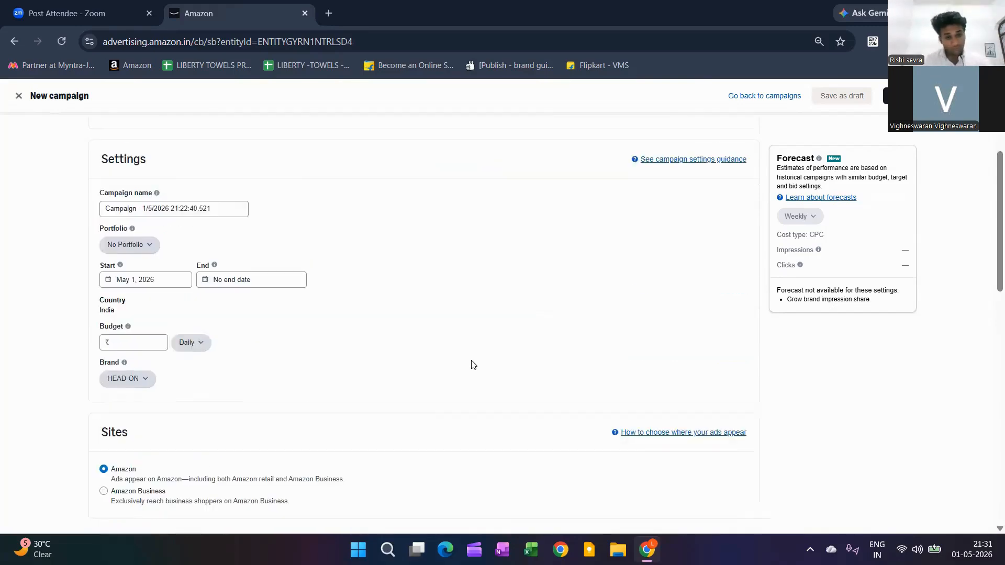
{"action": "scroll", "coordinate": [471, 364], "scroll_direction": "up", "scroll_amount": 3}
{"action": "left_click", "coordinate": [472, 365]}
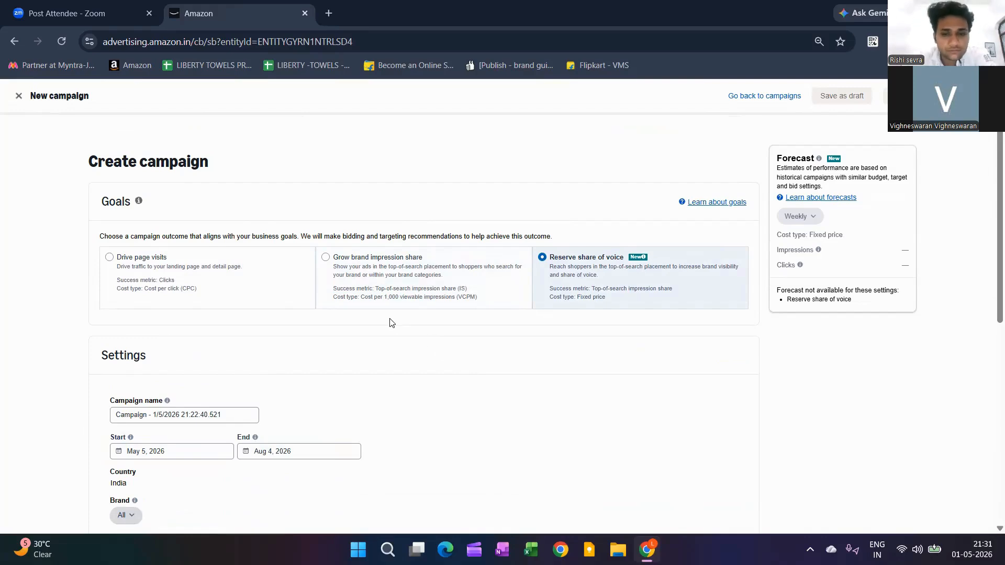
{"action": "scroll", "coordinate": [390, 323], "scroll_direction": "down", "scroll_amount": 5}
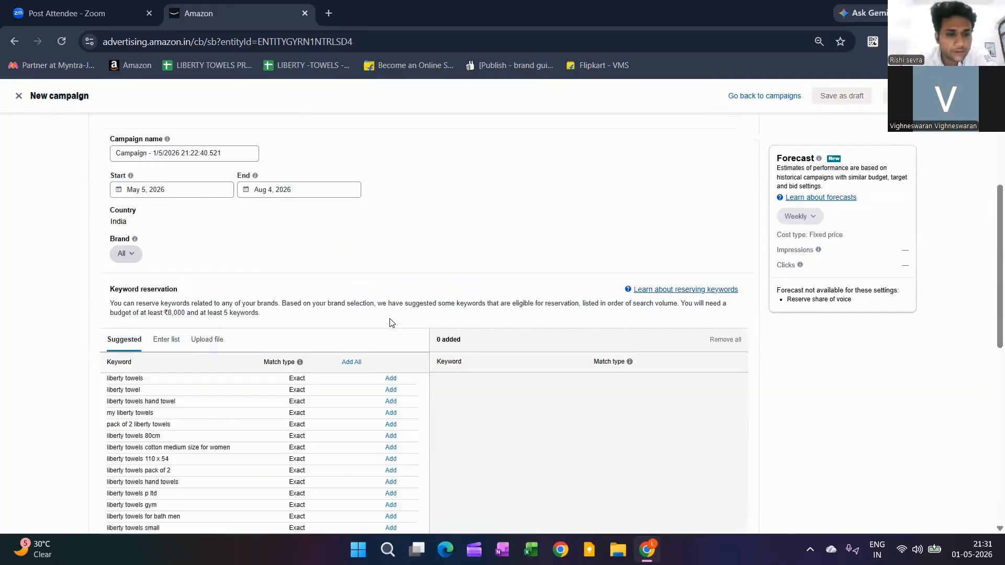
{"action": "scroll", "coordinate": [390, 323], "scroll_direction": "up", "scroll_amount": 1}
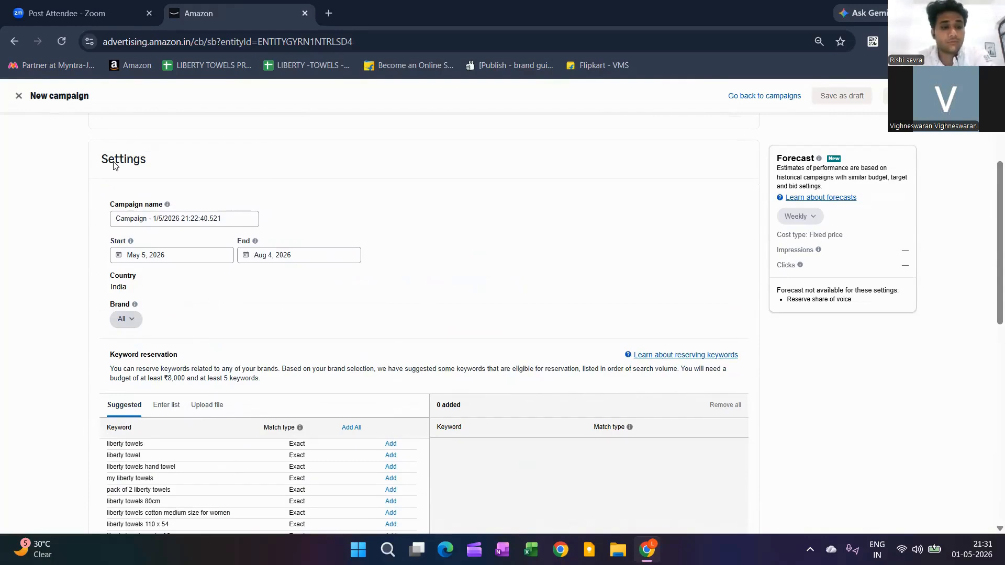
{"action": "scroll", "coordinate": [152, 167], "scroll_direction": "up", "scroll_amount": 3}
{"action": "scroll", "coordinate": [197, 206], "scroll_direction": "down", "scroll_amount": 2}
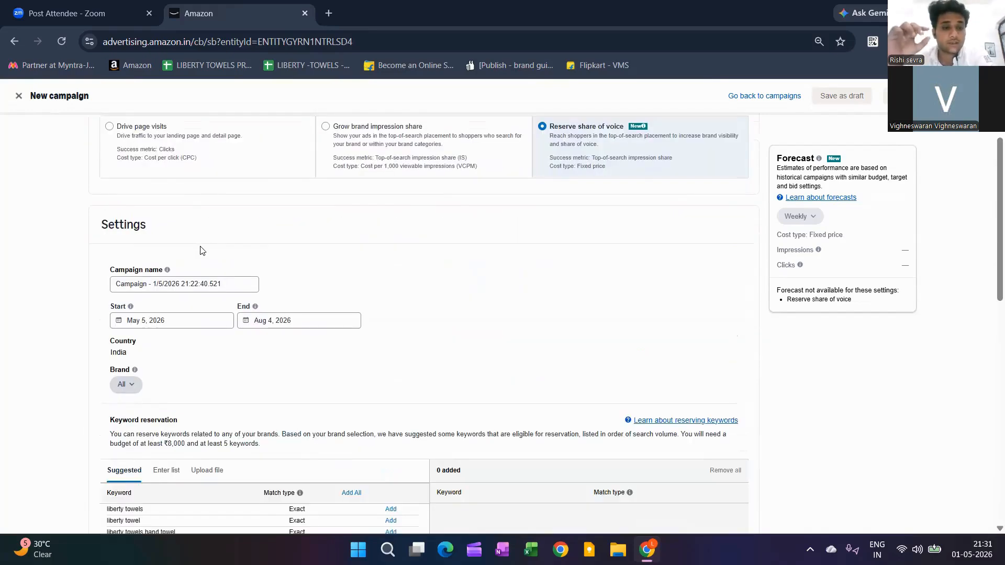
{"action": "scroll", "coordinate": [202, 246], "scroll_direction": "down", "scroll_amount": 1}
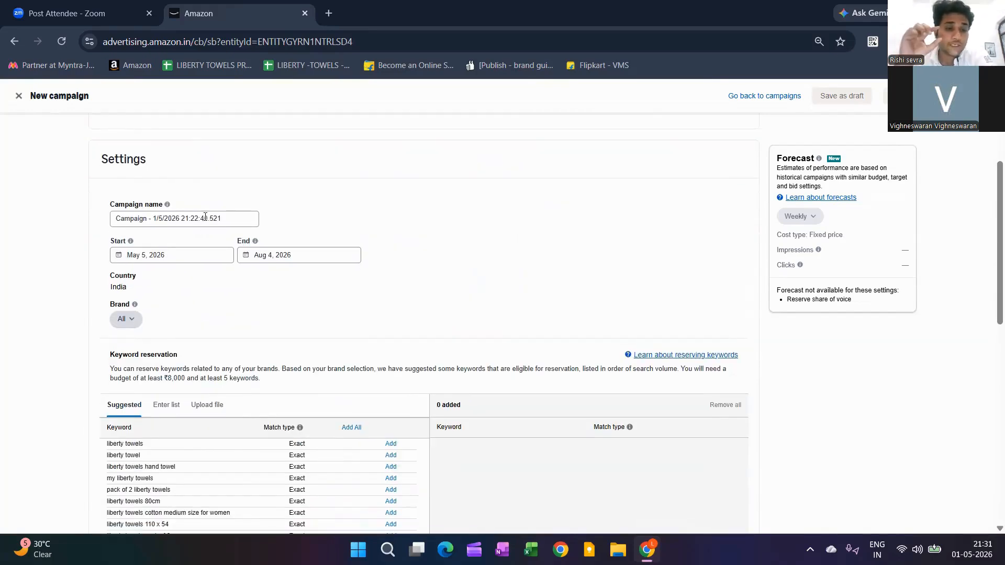
{"action": "left_click_drag", "start_coordinate": [102, 159], "coordinate": [147, 159]}
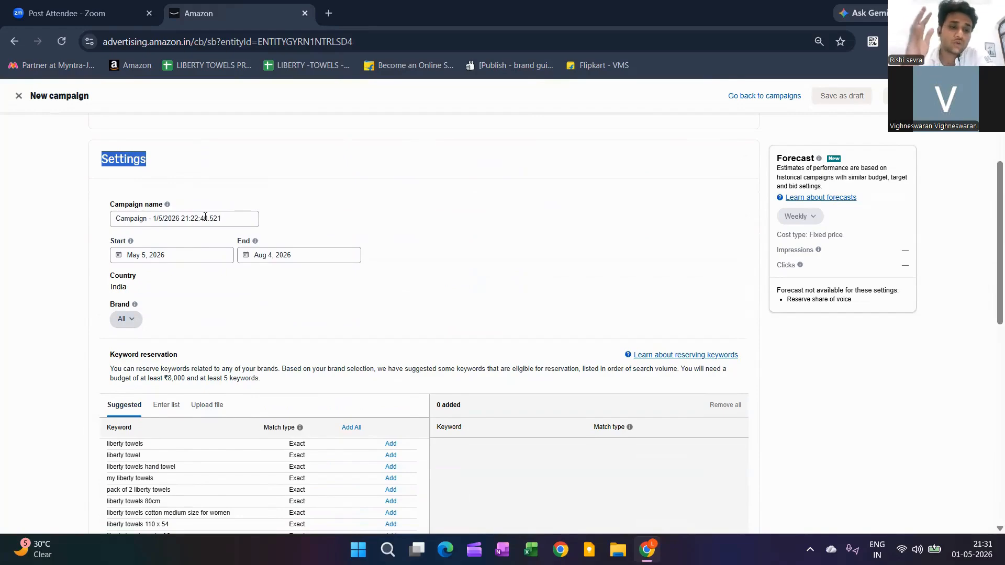
Step: Replace the default campaign name with SB/TAN/KWD/GENERIC
{"action": "triple_click", "coordinate": [206, 217]}
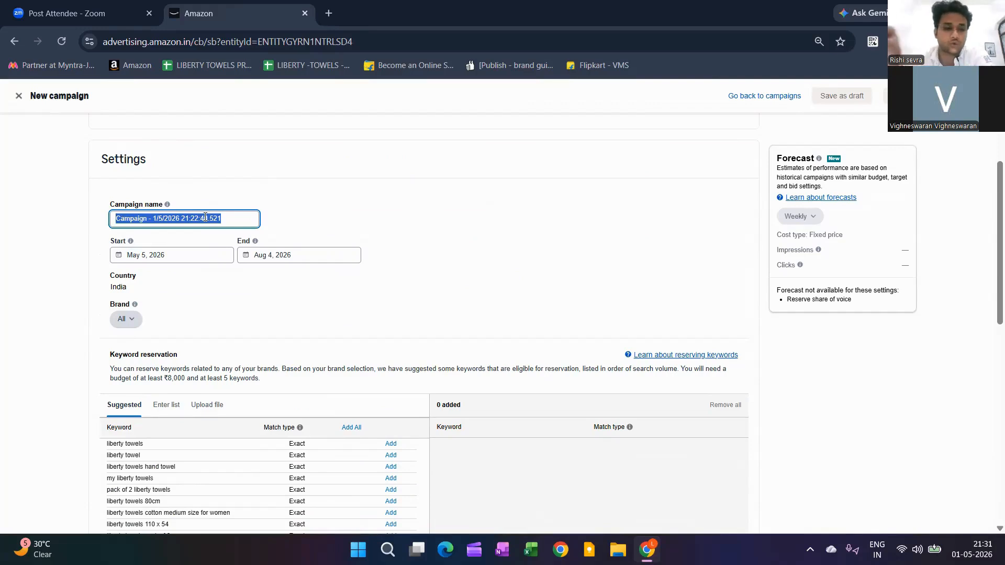
{"action": "key", "text": "BackSpace"}
{"action": "type", "text": "S"}
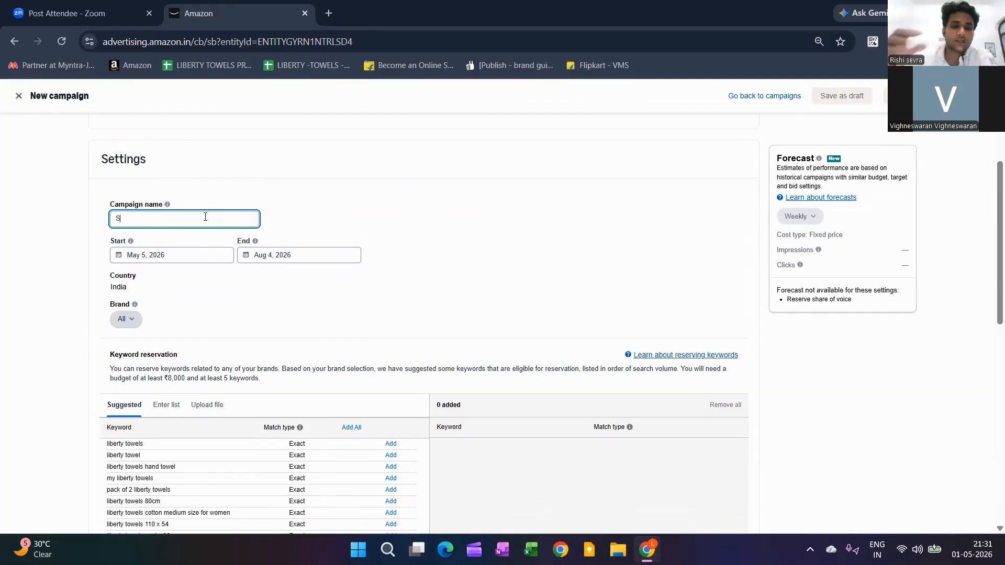
{"action": "type", "text": "B"}
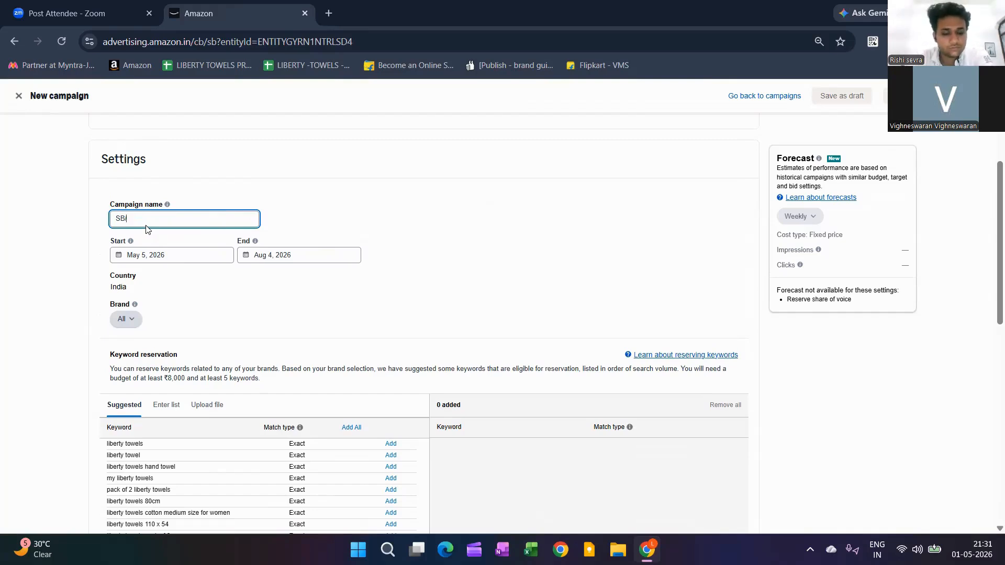
{"action": "type", "text": "TAN"}
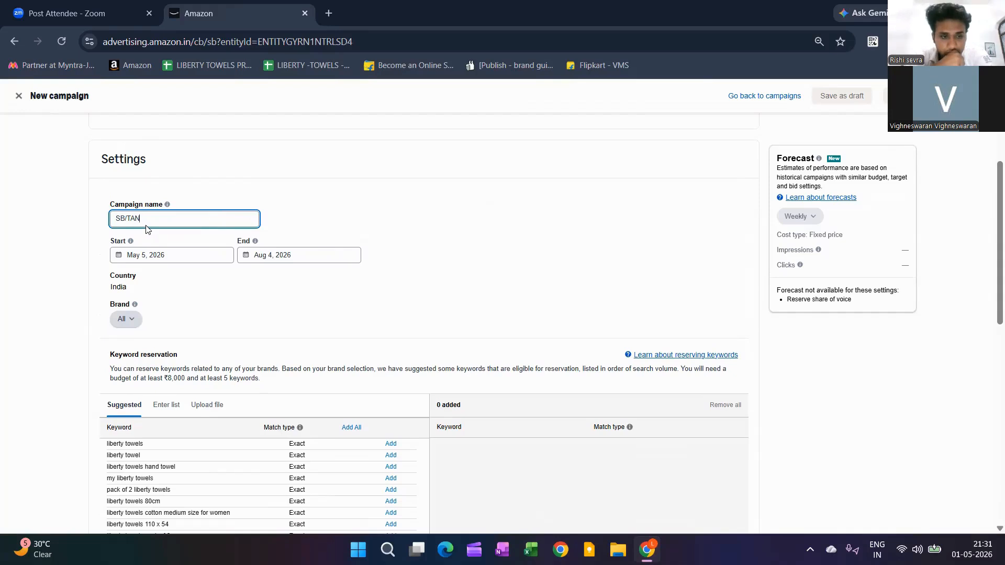
{"action": "type", "text": "/"}
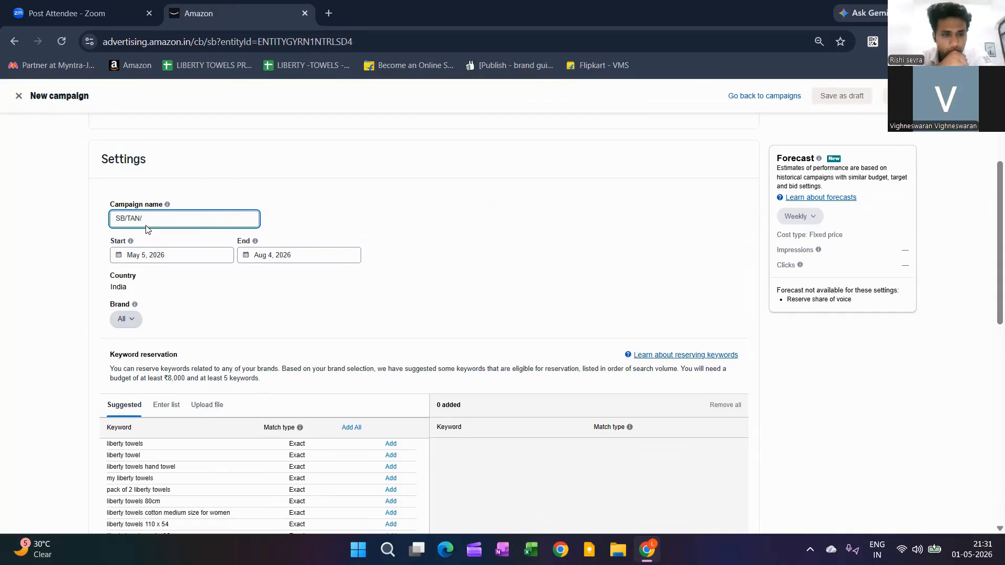
{"action": "type", "text": "KWD"}
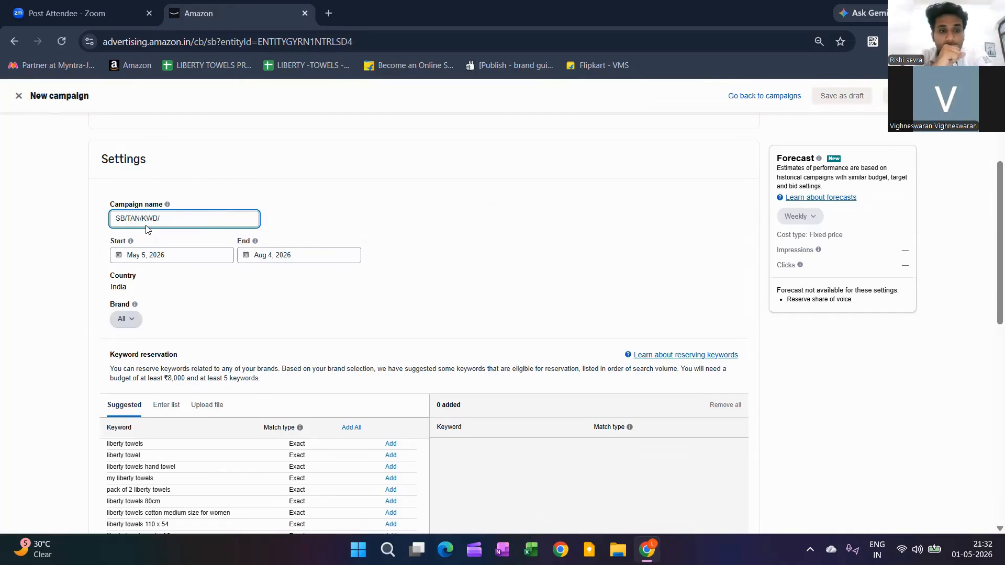
{"action": "type", "text": "/GEN"}
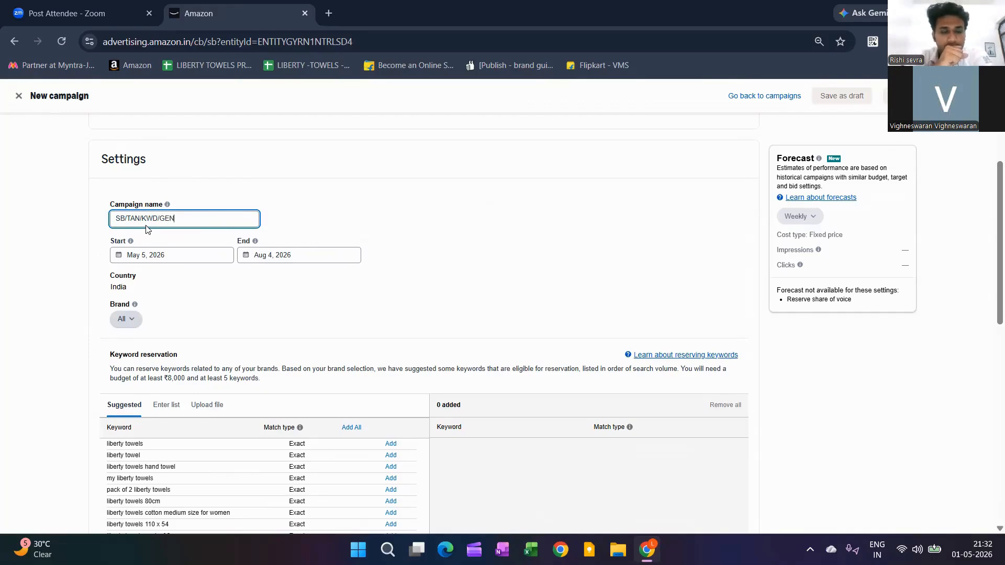
{"action": "type", "text": "ERIC"}
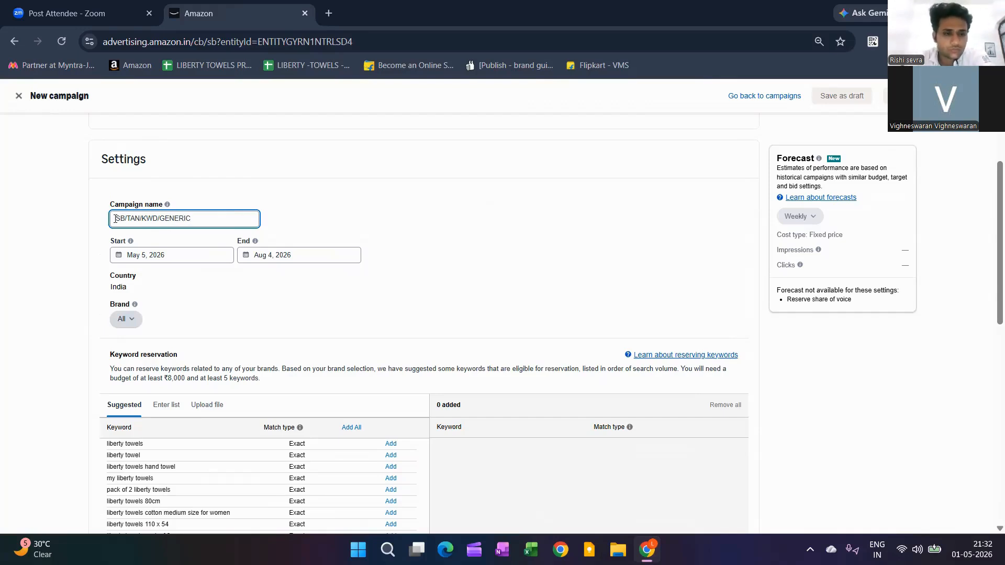
{"action": "double_click", "coordinate": [134, 220]}
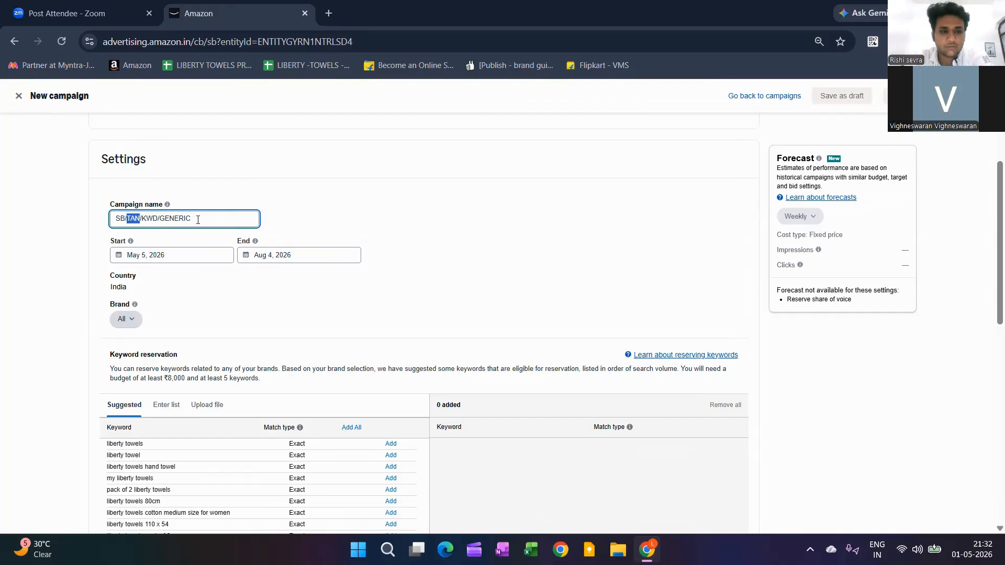
{"action": "triple_click", "coordinate": [198, 220]}
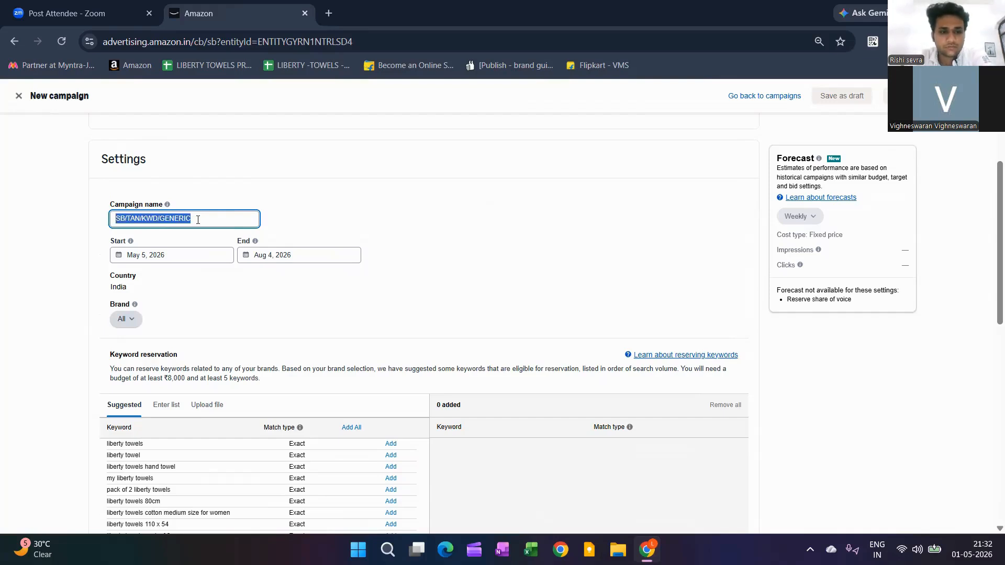
Step: Replace TAN with BEDSHEET in the campaign name so it reads SB/BEDSHEET/KWD/GENERIC
{"action": "left_click", "coordinate": [198, 220]}
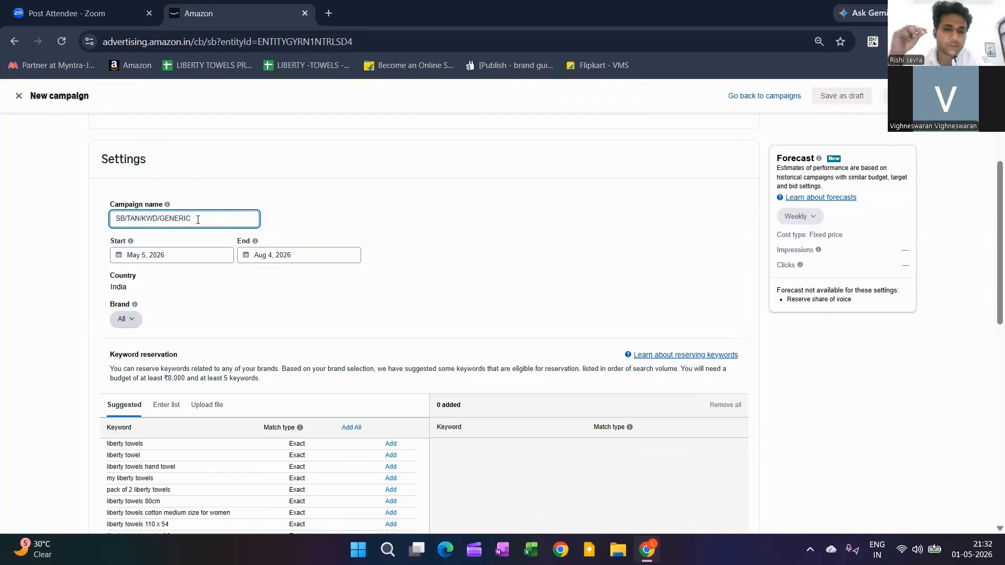
{"action": "double_click", "coordinate": [133, 219]}
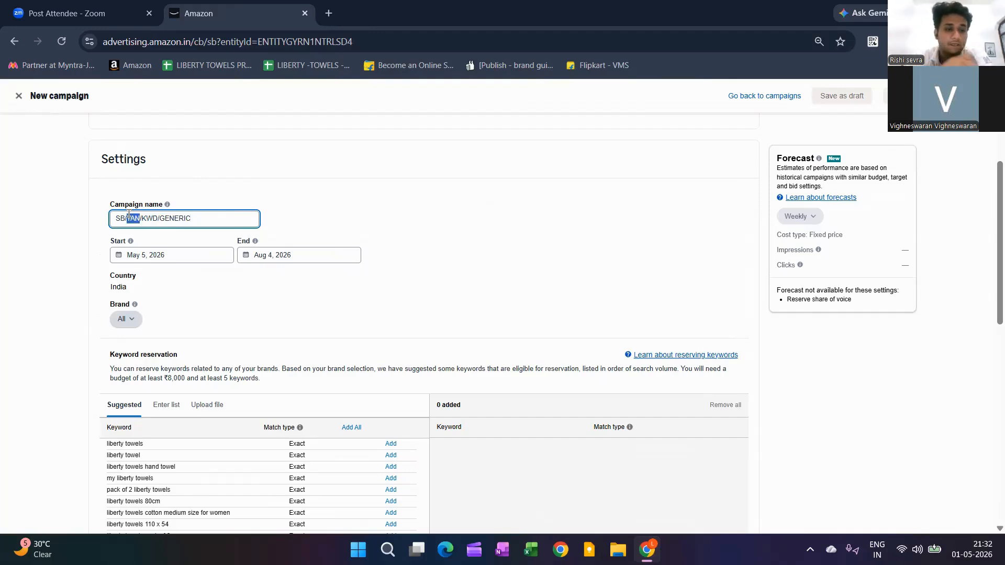
{"action": "type", "text": "V"}
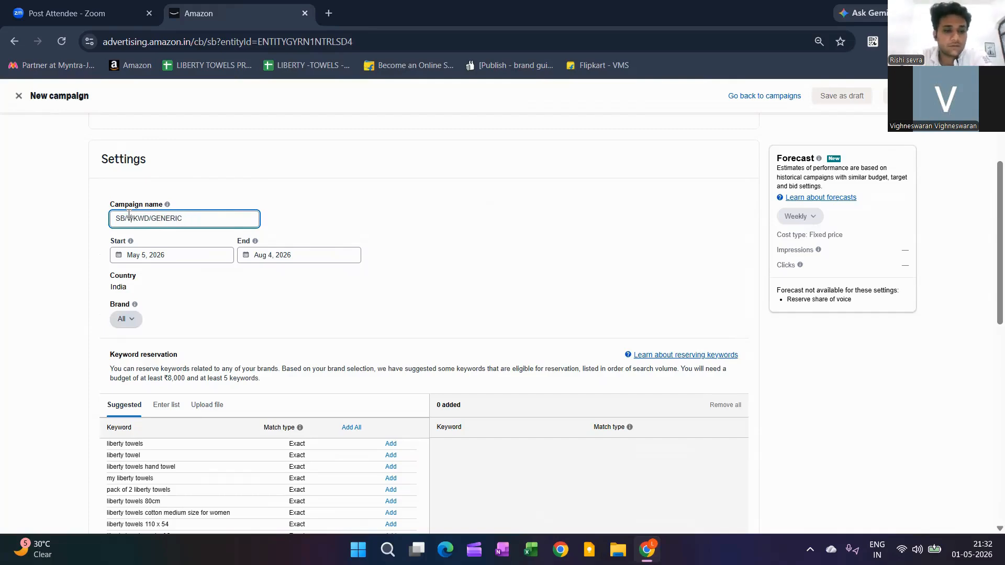
{"action": "type", "text": "EDS"}
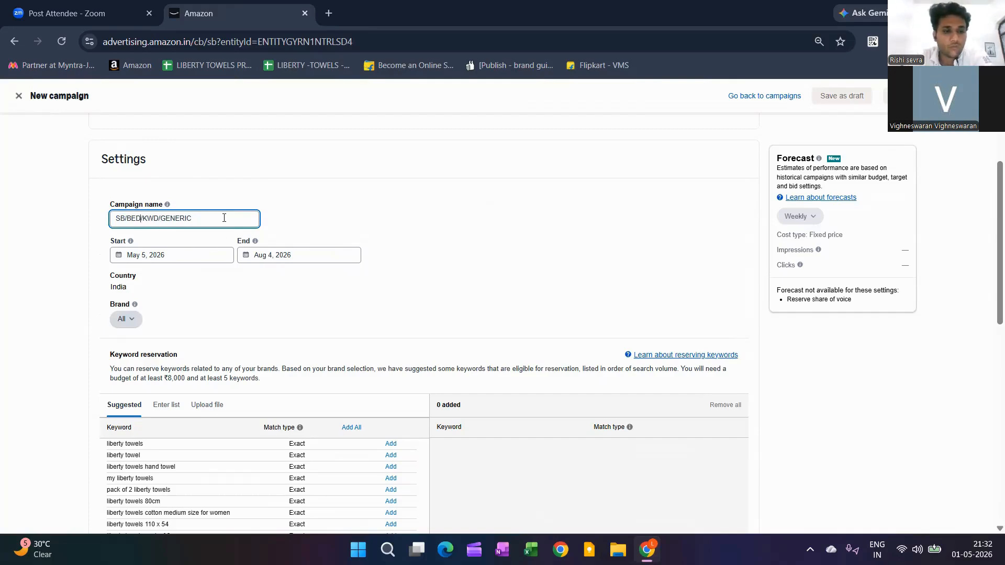
{"action": "type", "text": "HEET"}
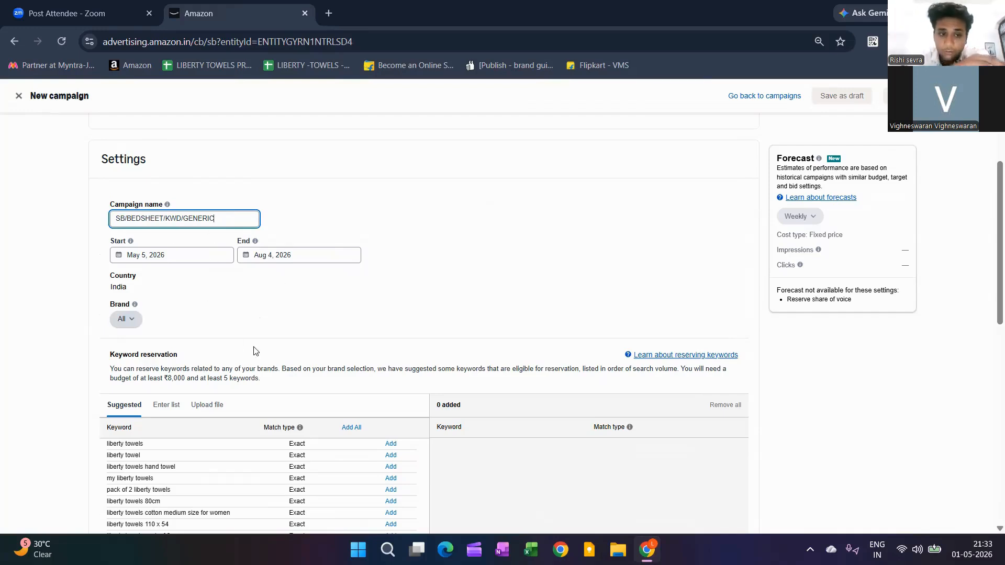
Step: Switch the campaign goal to Drive page visits
{"action": "scroll", "coordinate": [211, 417], "scroll_direction": "down", "scroll_amount": 2}
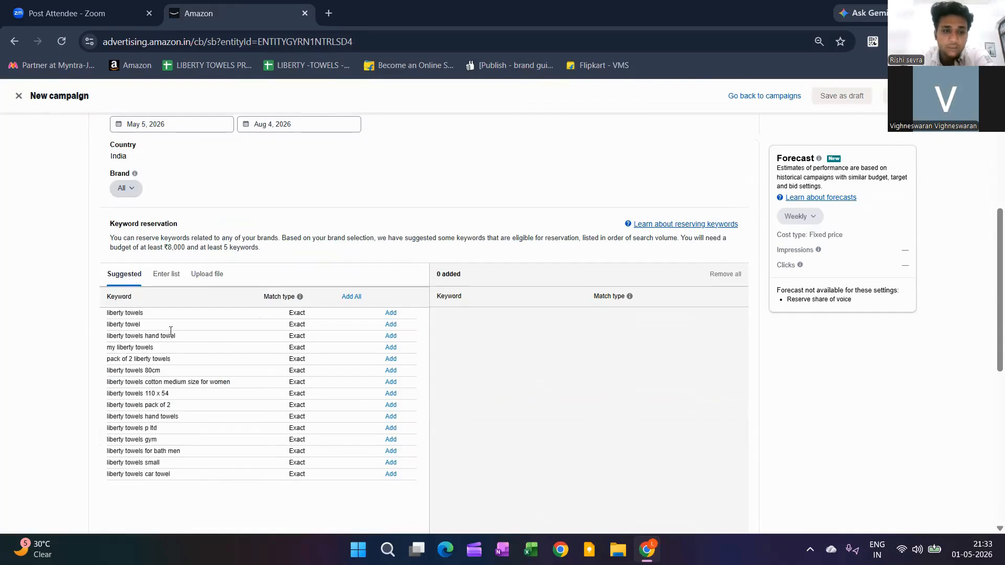
{"action": "scroll", "coordinate": [171, 331], "scroll_direction": "up", "scroll_amount": 6}
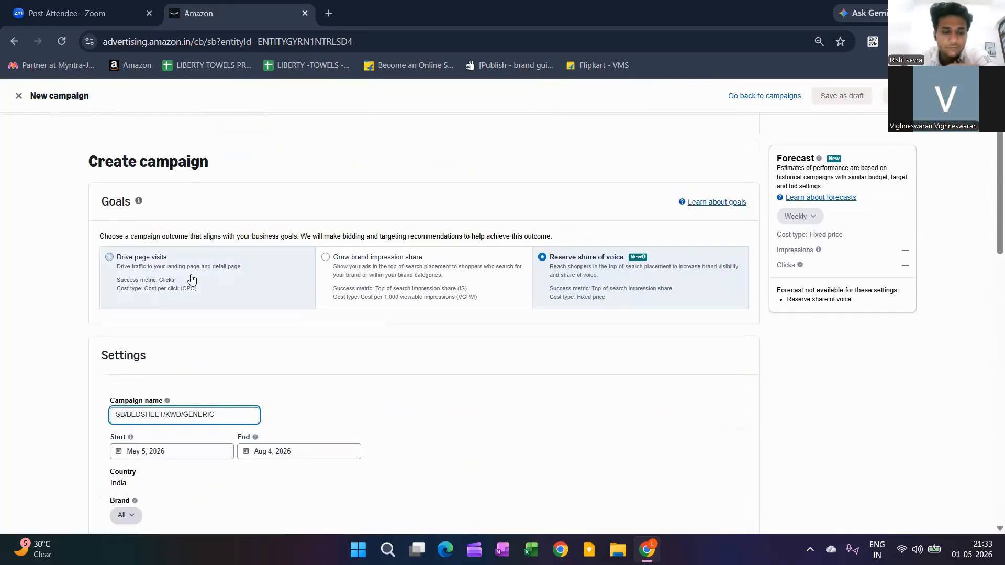
{"action": "left_click", "coordinate": [188, 281]}
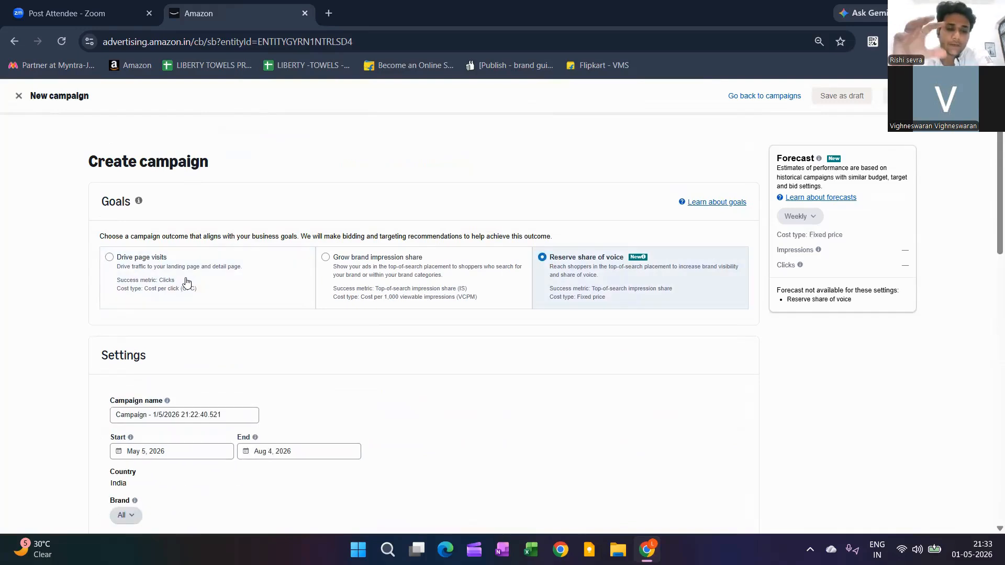
{"action": "left_click", "coordinate": [187, 283]}
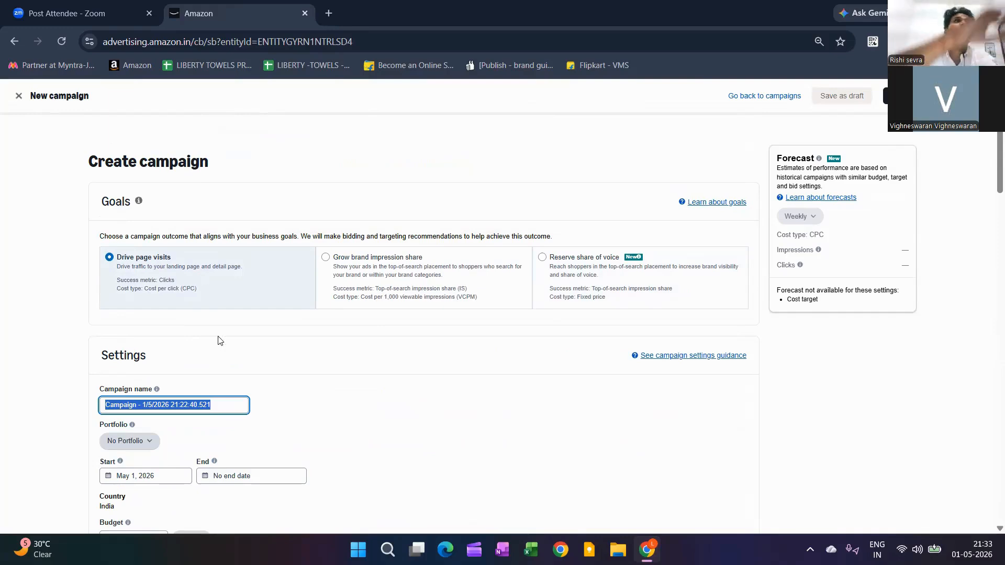
Step: Look over the start and end date calendars in the campaign settings, leaving the dates as they are
{"action": "scroll", "coordinate": [217, 341], "scroll_direction": "down", "scroll_amount": 5}
{"action": "scroll", "coordinate": [234, 222], "scroll_direction": "down", "scroll_amount": 1}
{"action": "key", "text": "Tab"}
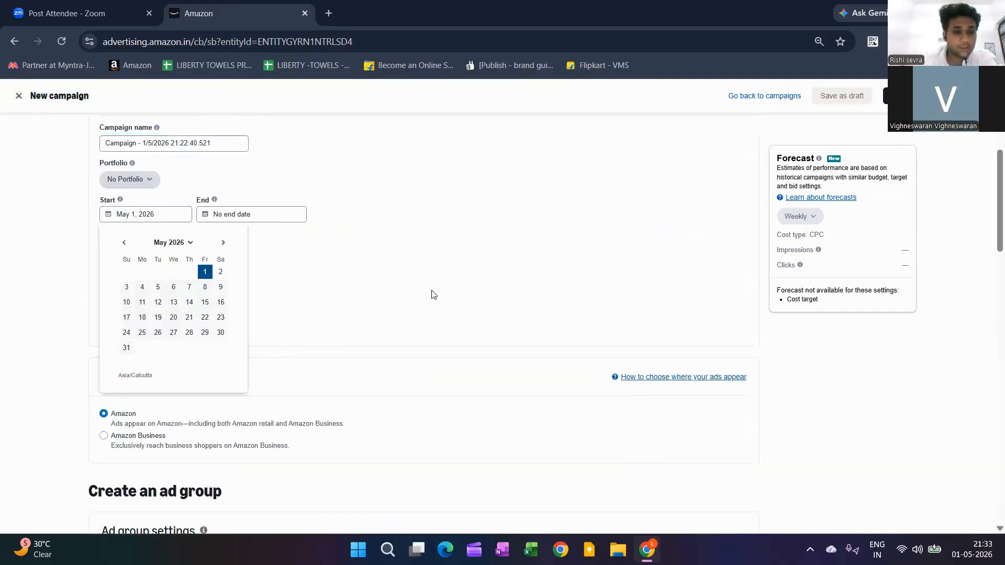
{"action": "key", "text": "Escape"}
{"action": "key", "text": "Return"}
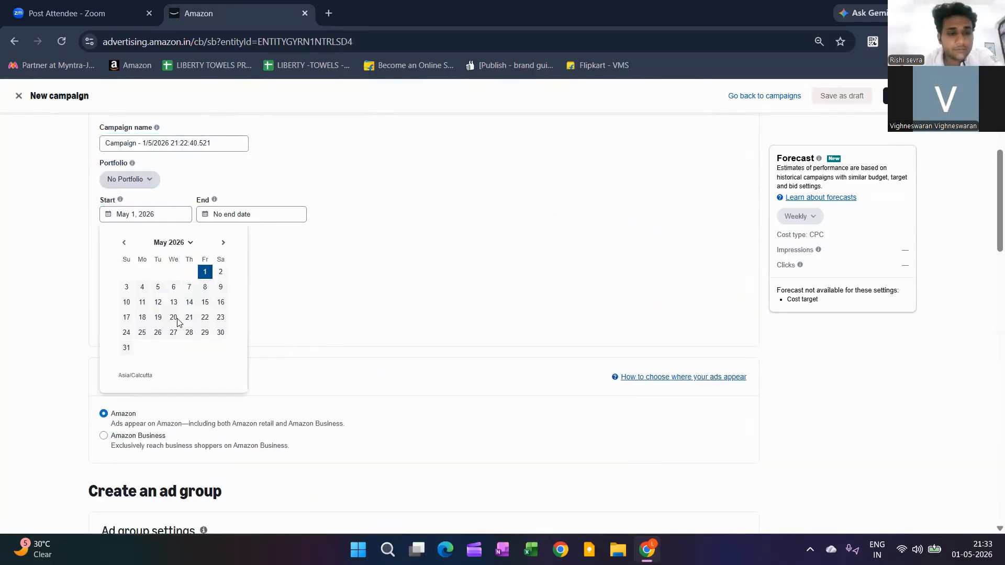
{"action": "key", "text": "Escape"}
{"action": "key", "text": "Tab"}
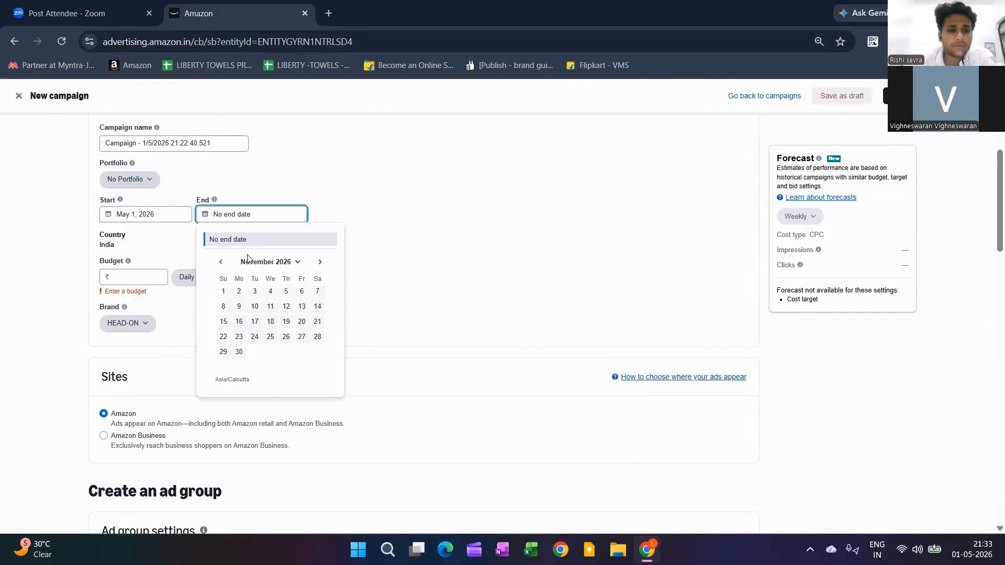
{"action": "key", "text": "Escape"}
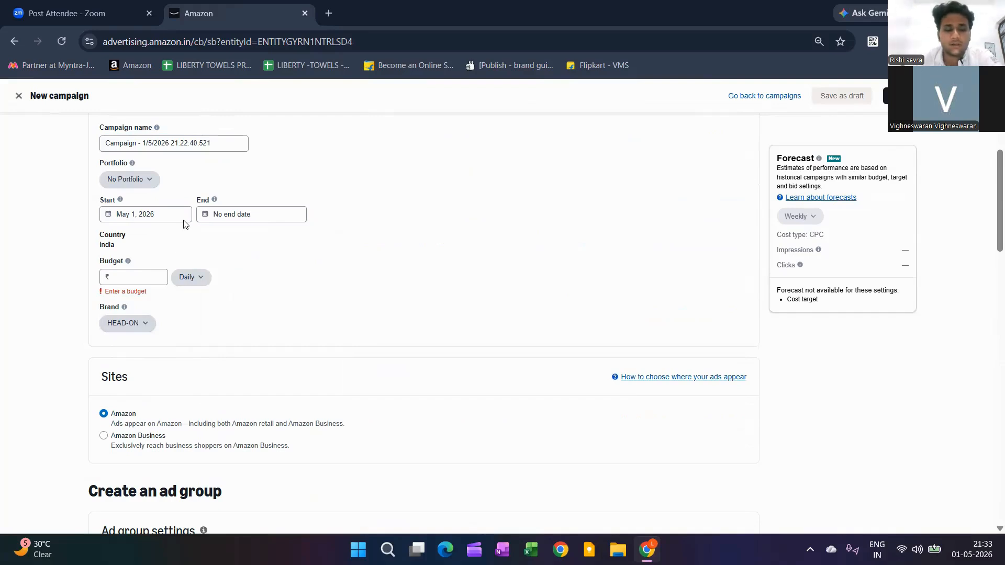
{"action": "key", "text": "Tab"}
{"action": "type", "text": "1"}
{"action": "key", "text": "Down"}
{"action": "key", "text": "Down"}
{"action": "key", "text": "Escape"}
{"action": "key", "text": "BackSpace"}
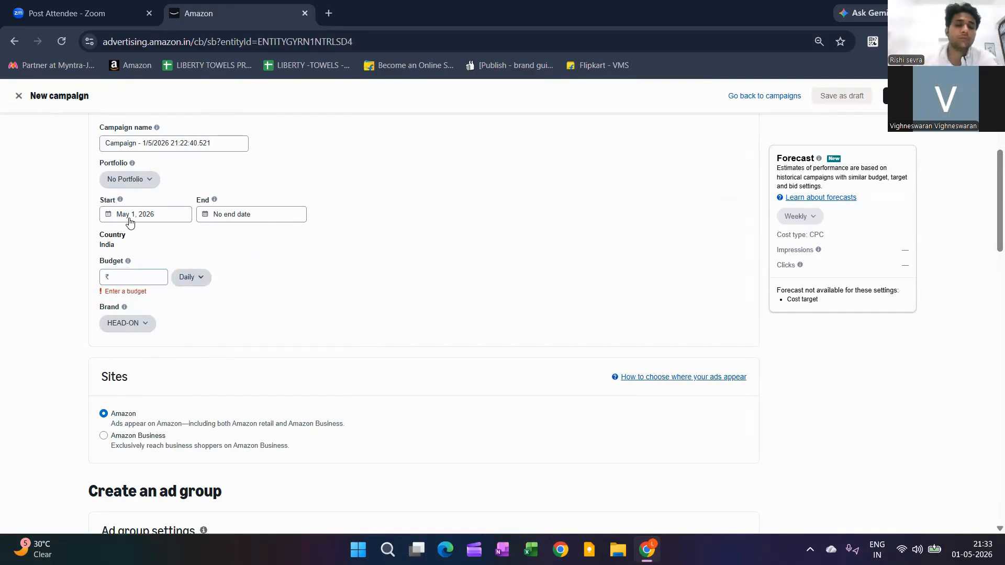
{"action": "key", "text": "Tab"}
{"action": "key", "text": "Return"}
{"action": "key", "text": "Escape"}
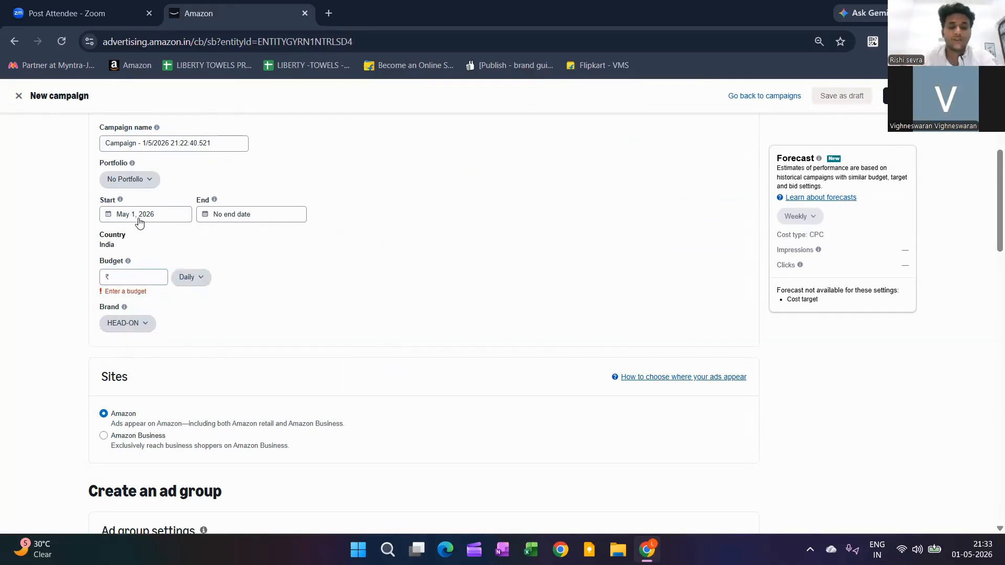
Step: Assign the campaign to the Ads Autopilot portfolio
{"action": "left_click", "coordinate": [136, 188]}
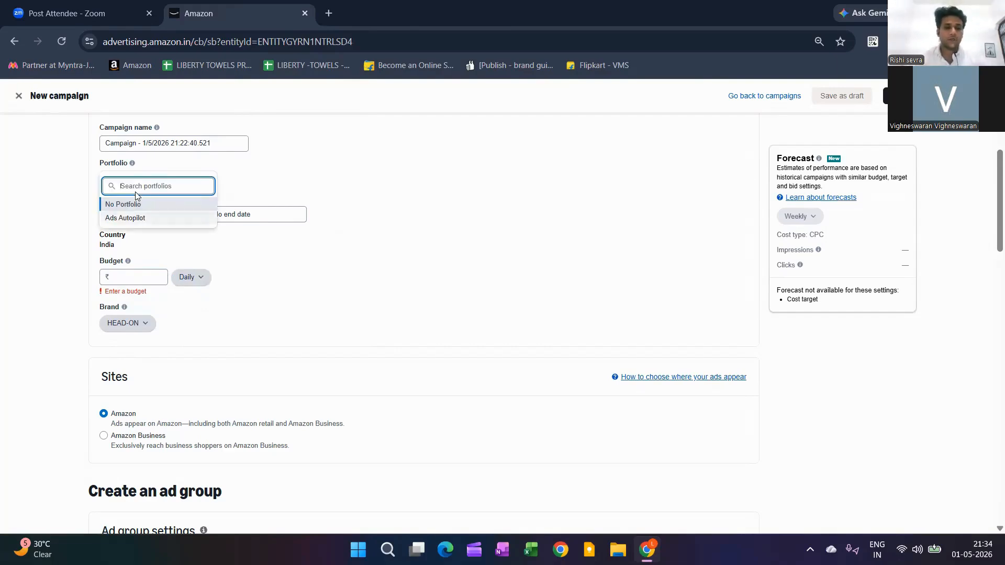
{"action": "left_click", "coordinate": [134, 218]}
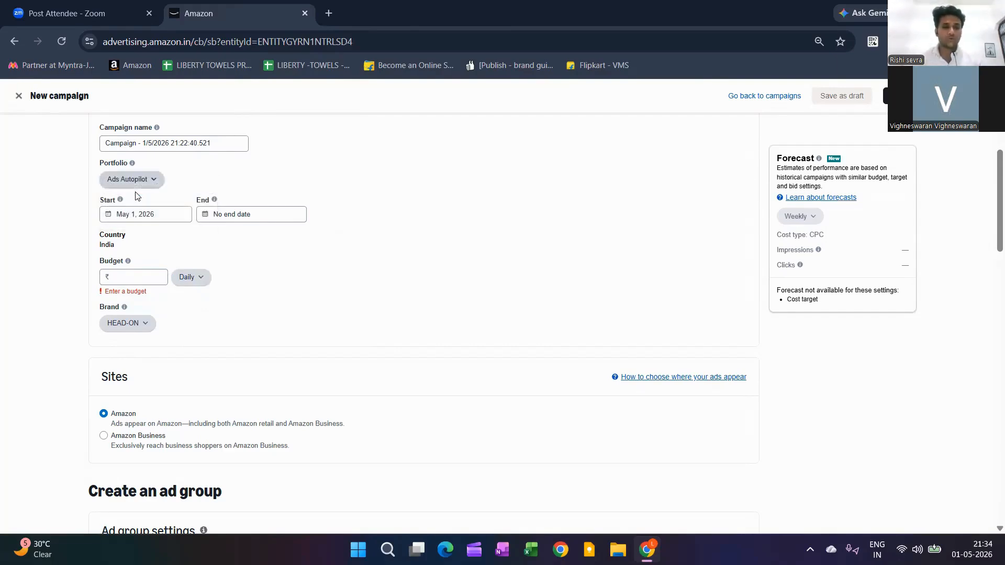
{"action": "left_click", "coordinate": [135, 186]}
{"action": "key", "text": "Escape"}
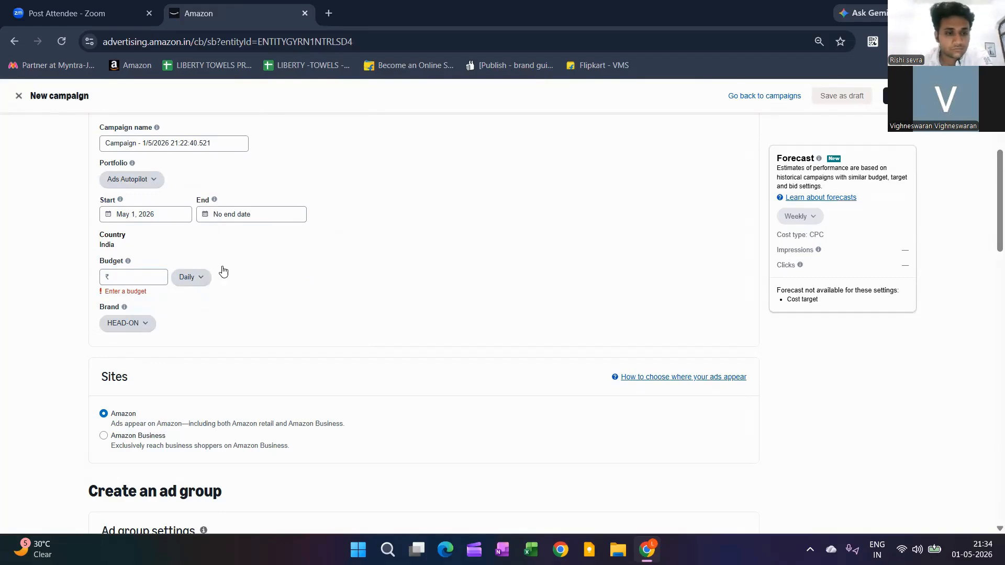
Step: Set the campaign's end date to May 7, 2026
{"action": "left_click", "coordinate": [233, 215]}
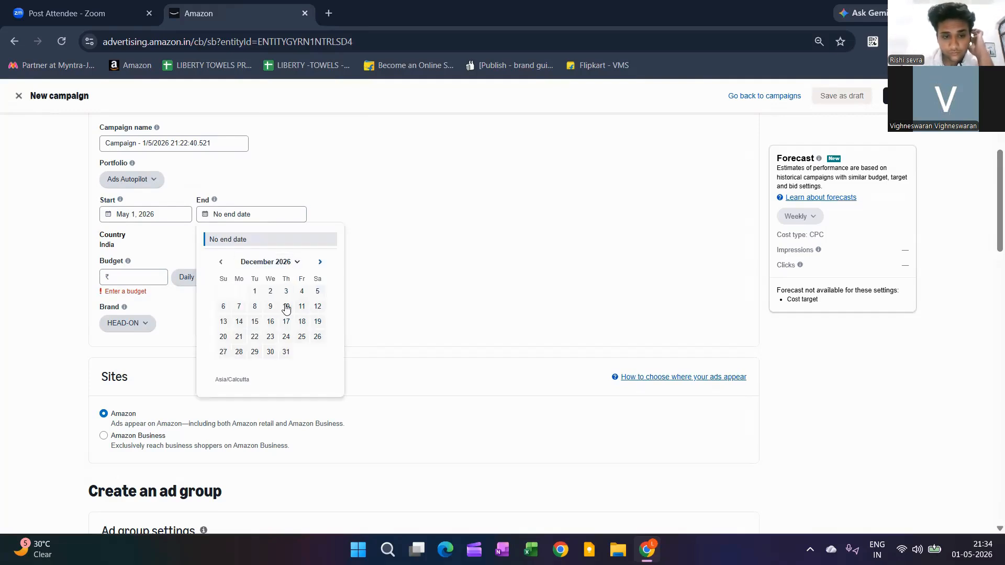
{"action": "scroll", "coordinate": [258, 242], "scroll_direction": "up", "scroll_amount": 6}
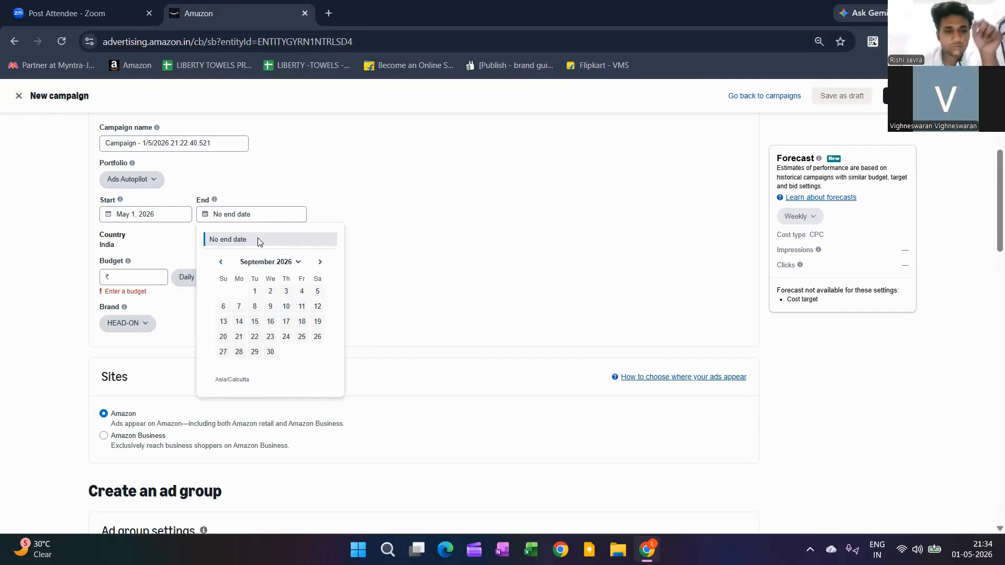
{"action": "scroll", "coordinate": [258, 242], "scroll_direction": "up", "scroll_amount": 1}
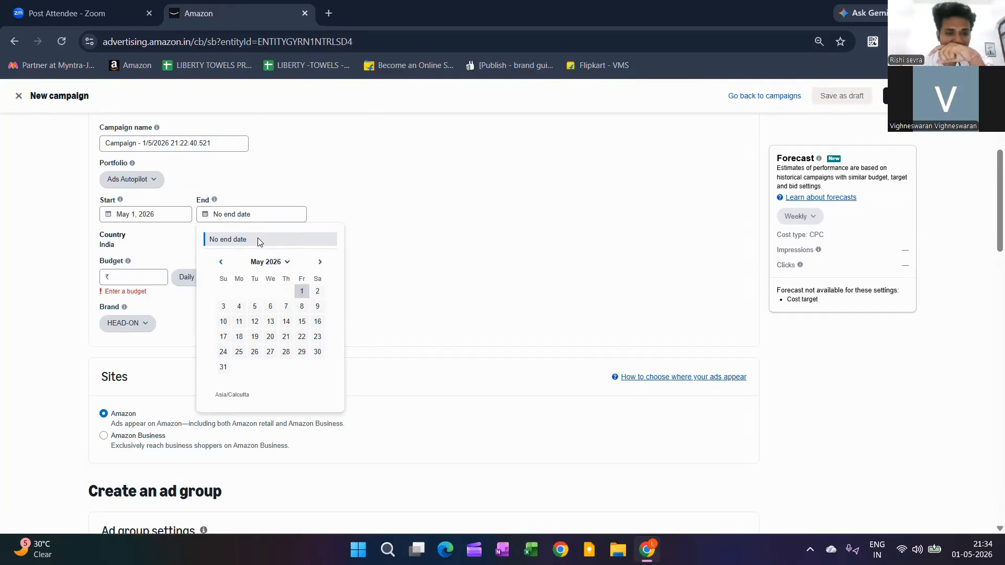
{"action": "key", "text": "Return"}
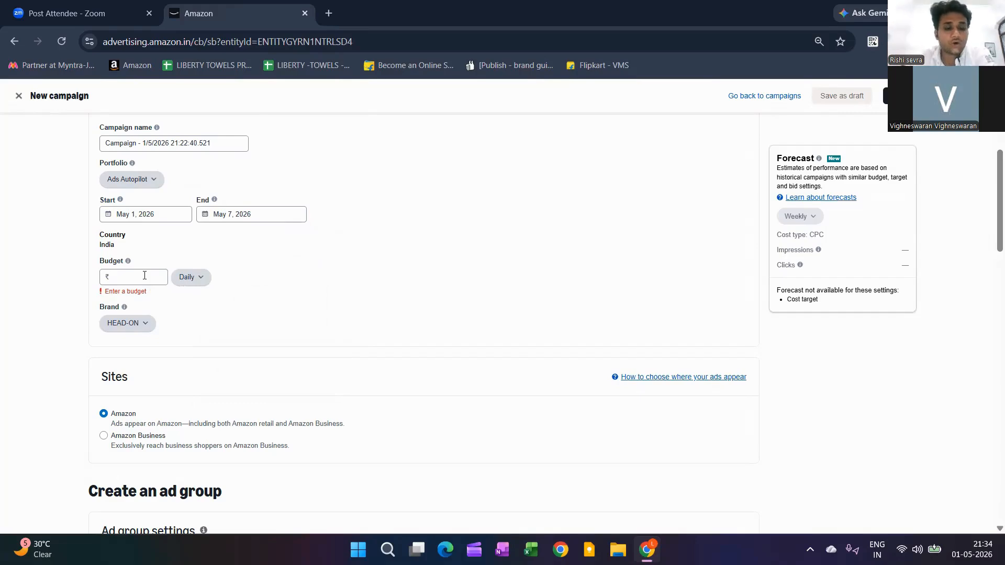
Step: Keep the budget type at Daily and try budgets of ₹1000 and ₹100
{"action": "left_click", "coordinate": [189, 278]}
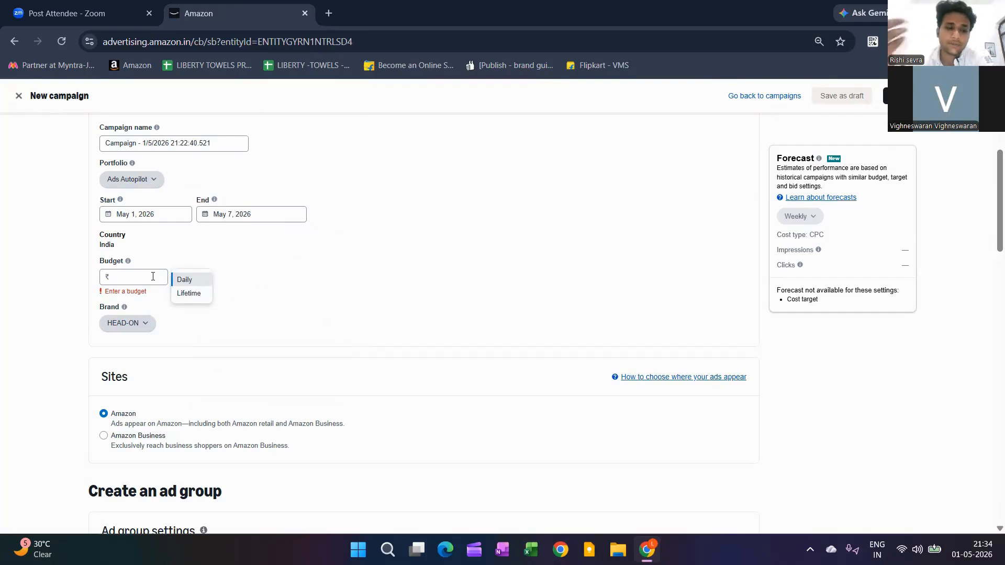
{"action": "left_click", "coordinate": [153, 277]}
{"action": "type", "text": "1000"}
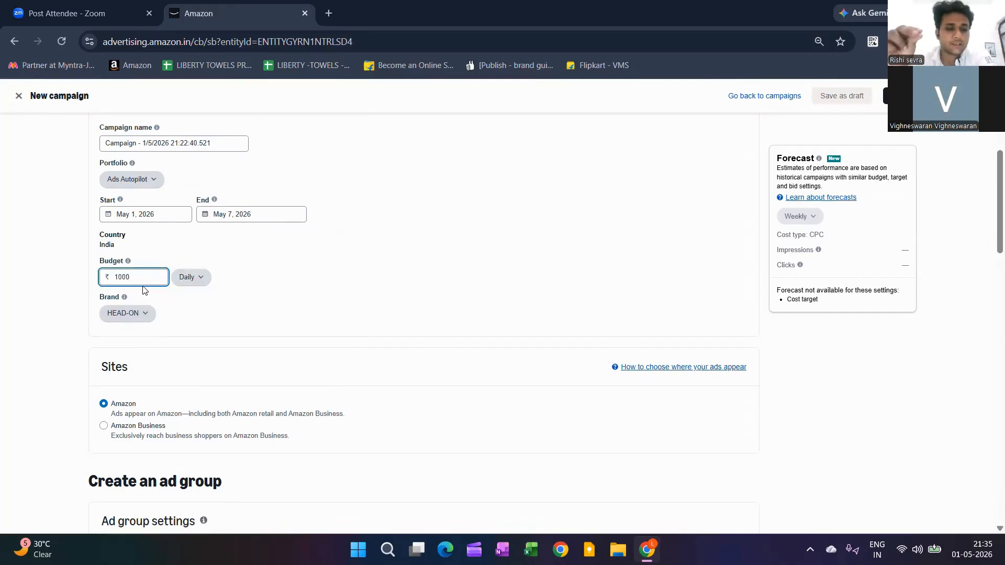
{"action": "left_click", "coordinate": [143, 287]}
{"action": "left_click", "coordinate": [143, 286]}
{"action": "double_click", "coordinate": [144, 287]}
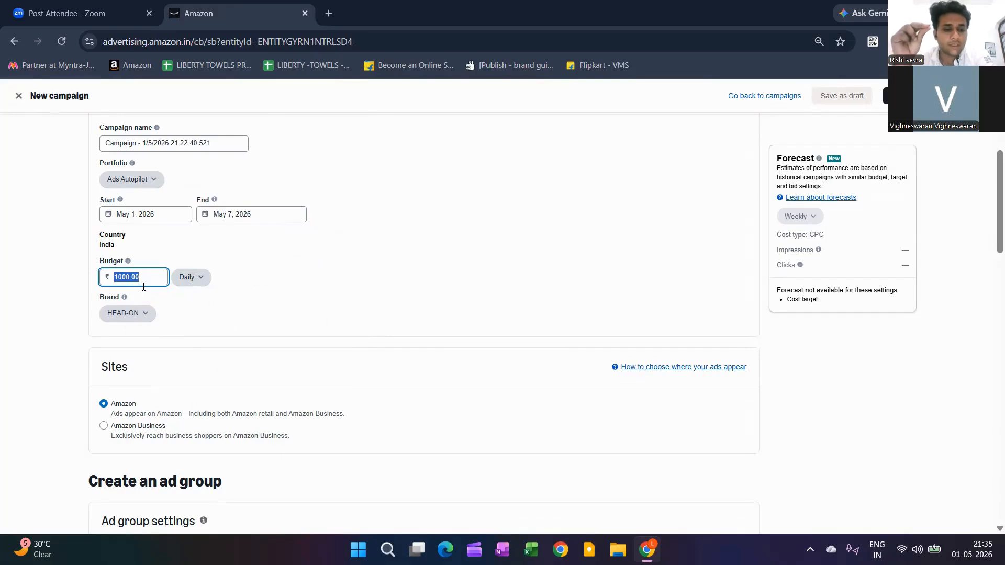
{"action": "type", "text": "100"}
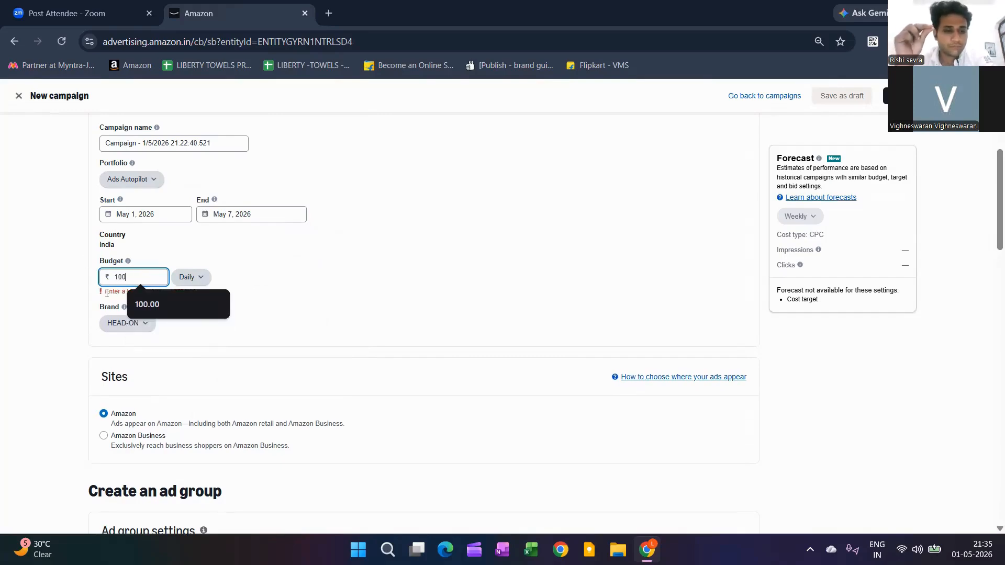
Step: Try a daily budget of ₹25 and check the minimum budget requirement
{"action": "left_click", "coordinate": [146, 293]}
{"action": "key", "text": "ctrl+a"}
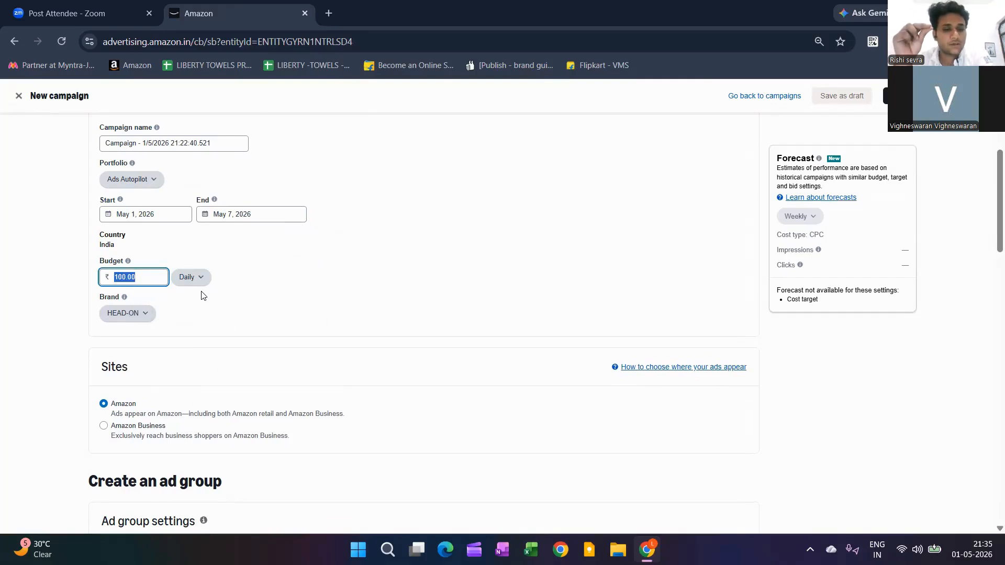
{"action": "key", "text": "BackSpace"}
{"action": "type", "text": "25"}
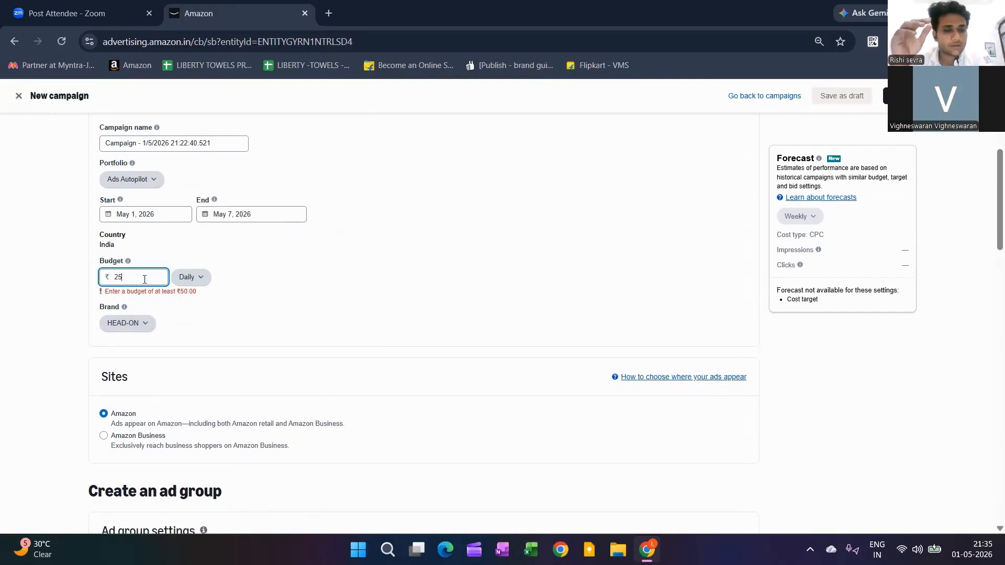
{"action": "key", "text": "Tab"}
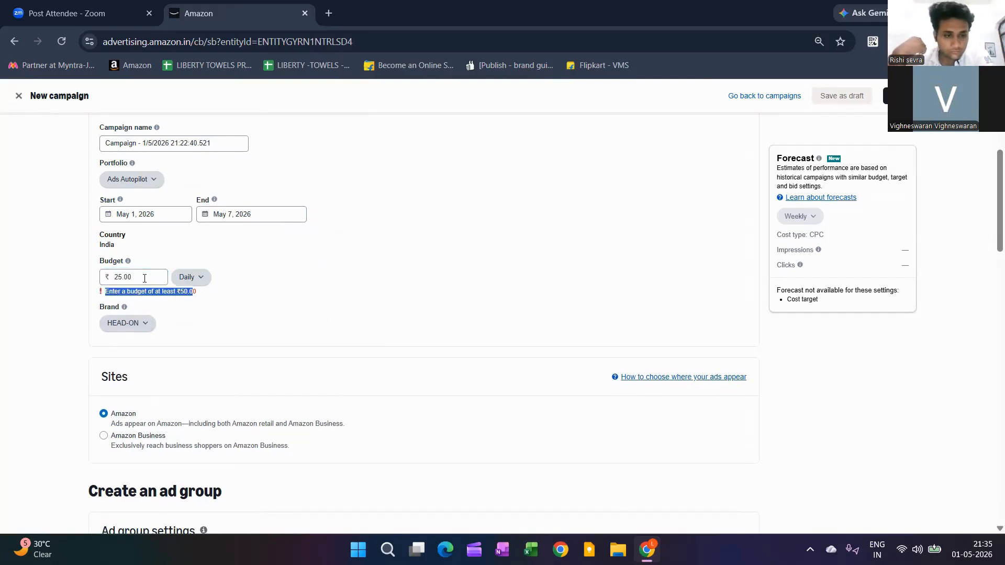
{"action": "left_click_drag", "start_coordinate": [105, 291], "coordinate": [190, 292]}
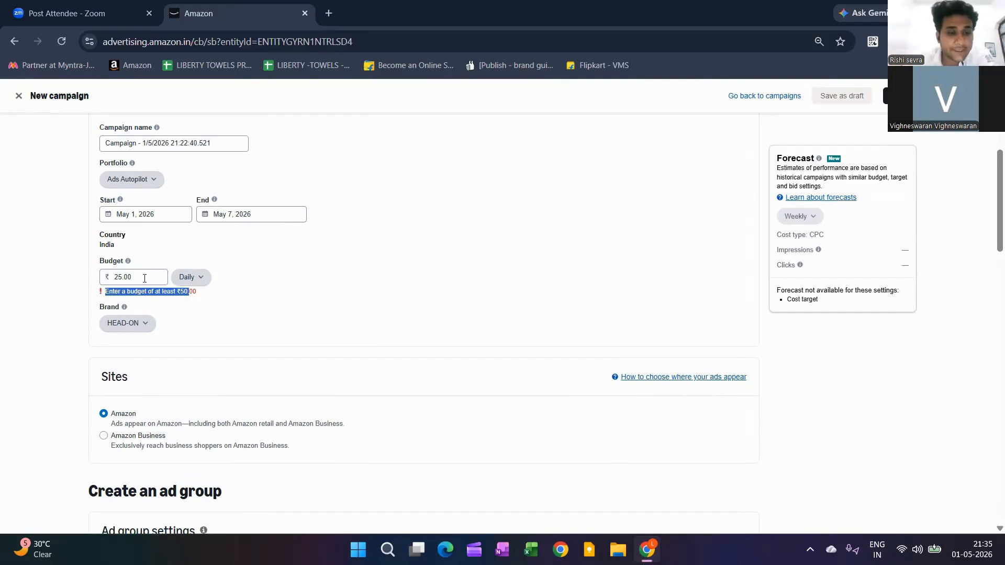
{"action": "double_click", "coordinate": [189, 292]}
Step: Set the budget to ₹500 and change the budget type to Lifetime
{"action": "double_click", "coordinate": [145, 278]}
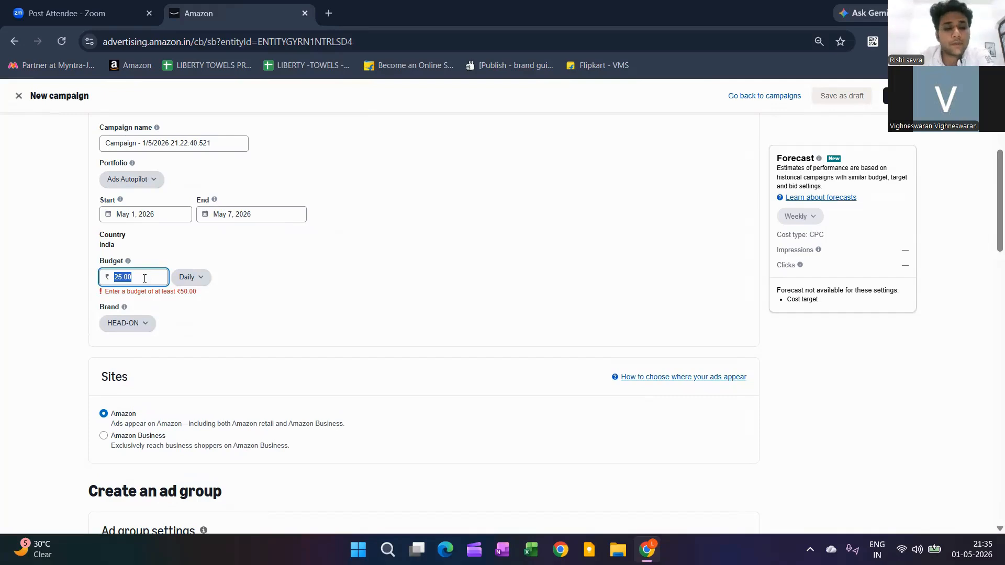
{"action": "key", "text": "BackSpace"}
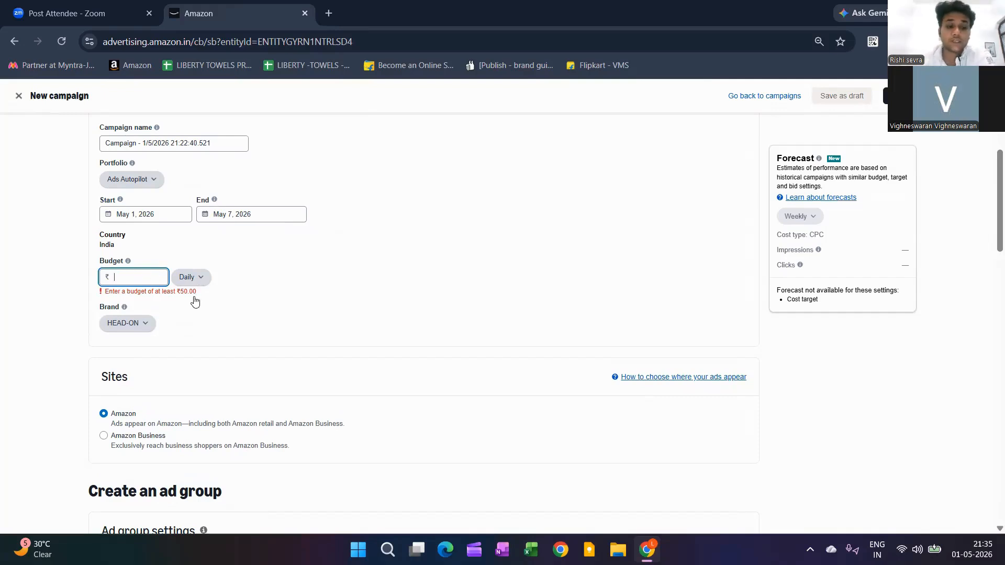
{"action": "type", "text": "500"}
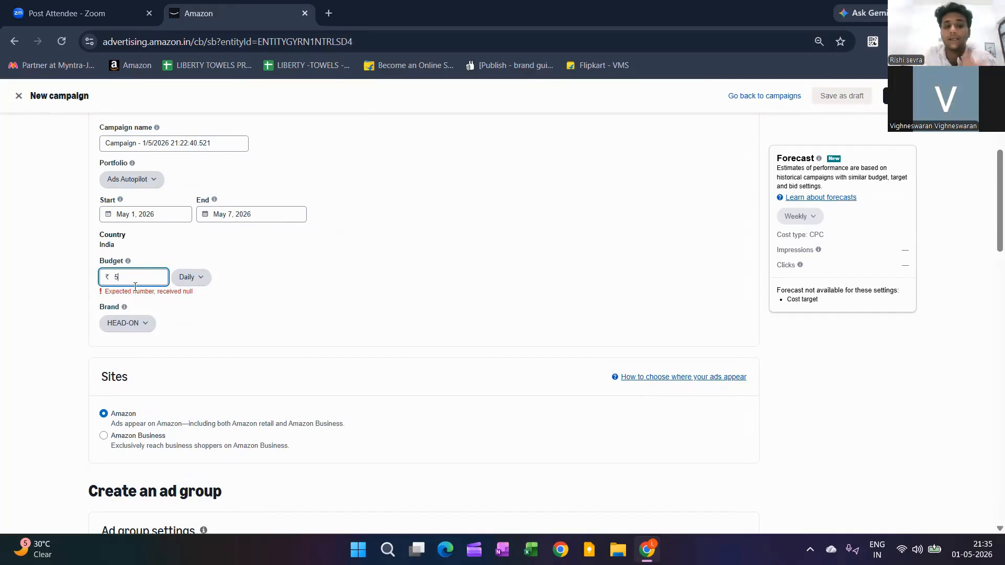
{"action": "left_click", "coordinate": [180, 283]}
{"action": "left_click", "coordinate": [209, 295]}
Step: Replace the lifetime budget amount with ₹100
{"action": "key", "text": "shift+Tab"}
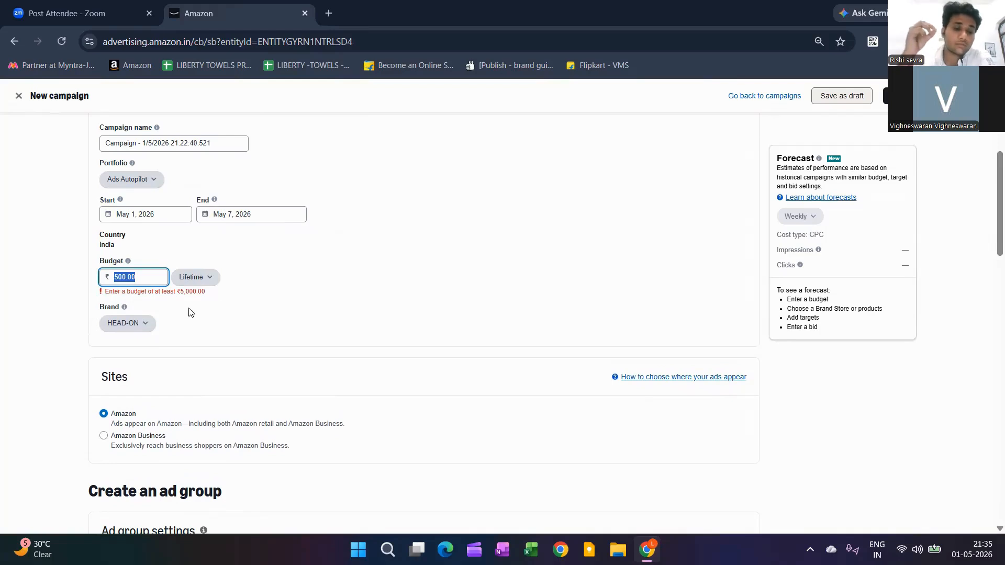
{"action": "key", "text": "BackSpace"}
{"action": "type", "text": "100"}
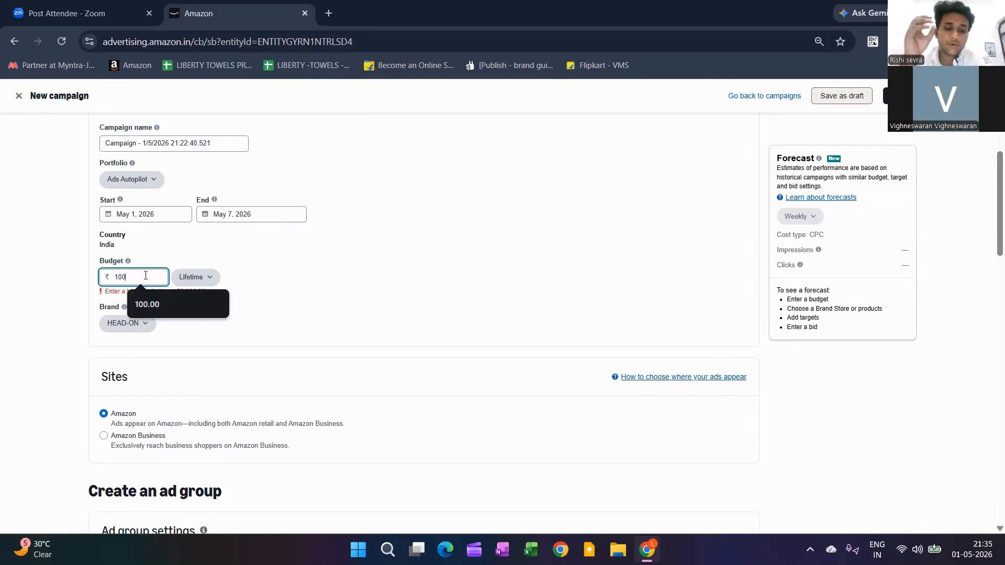
Step: Set the lifetime budget to ₹5,000
{"action": "key", "text": "Down"}
{"action": "key", "text": "Escape"}
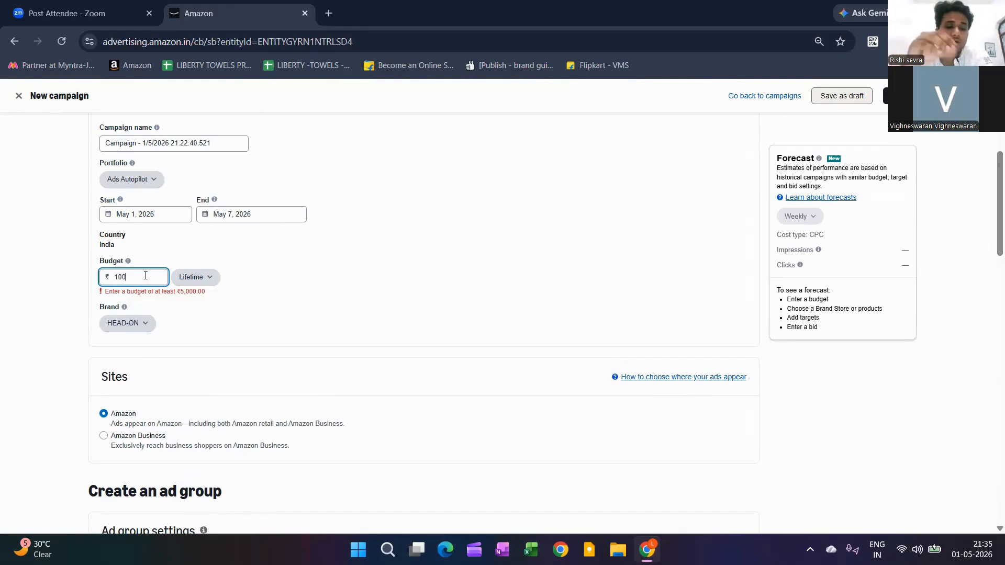
{"action": "double_click", "coordinate": [146, 275]}
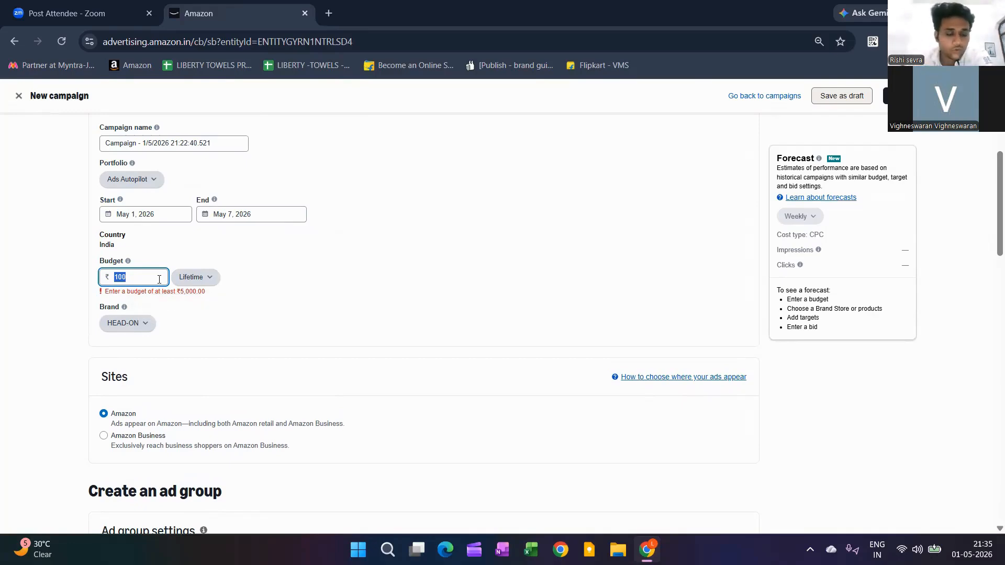
{"action": "left_click_drag", "start_coordinate": [105, 292], "coordinate": [243, 305]}
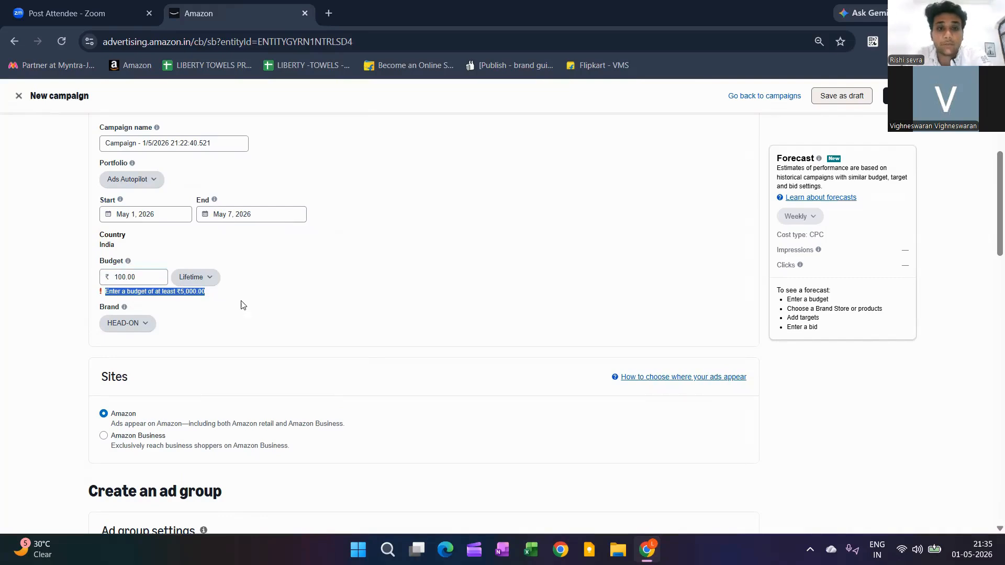
{"action": "left_click", "coordinate": [241, 304]}
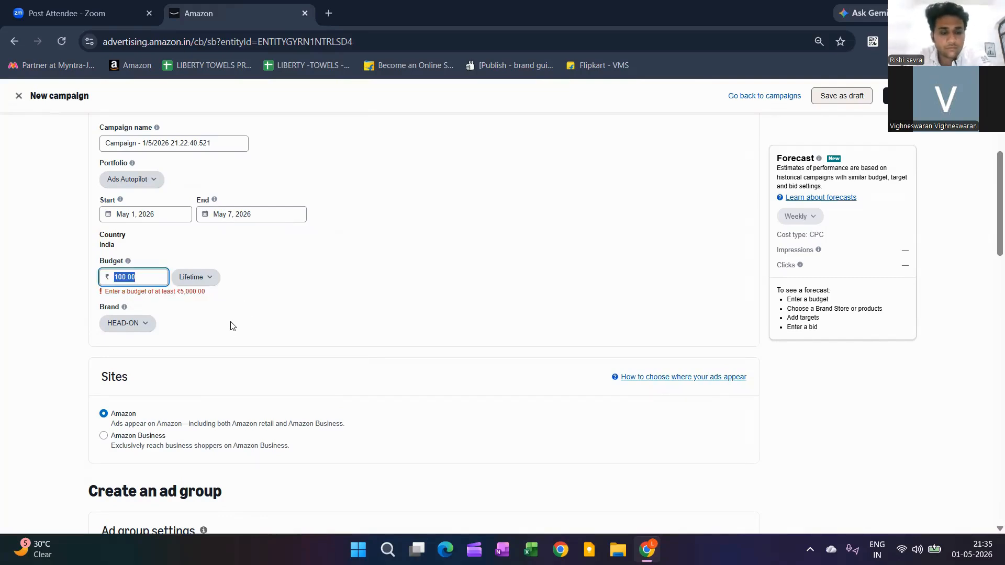
{"action": "type", "text": "5000"}
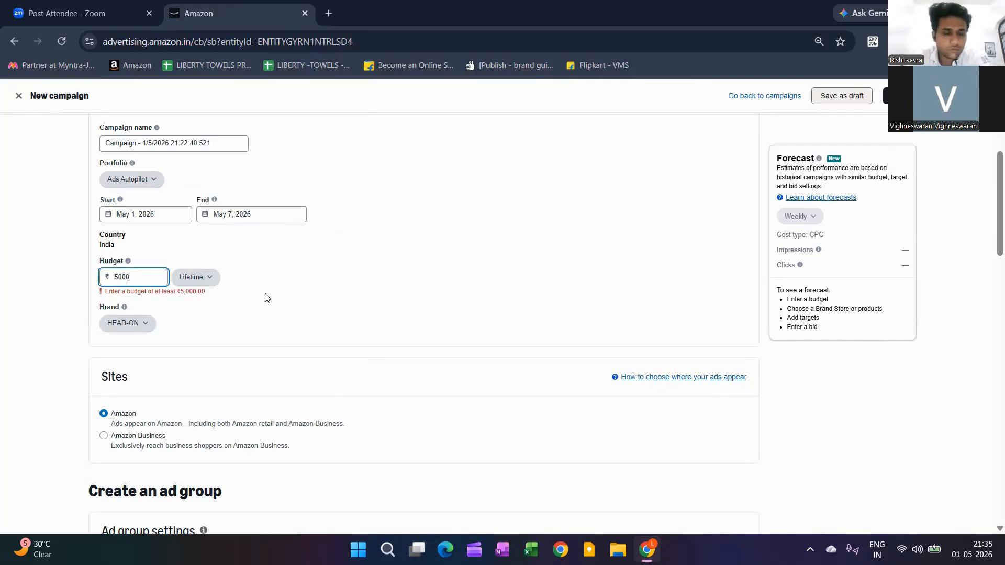
{"action": "left_click", "coordinate": [266, 300]}
{"action": "left_click", "coordinate": [266, 301]}
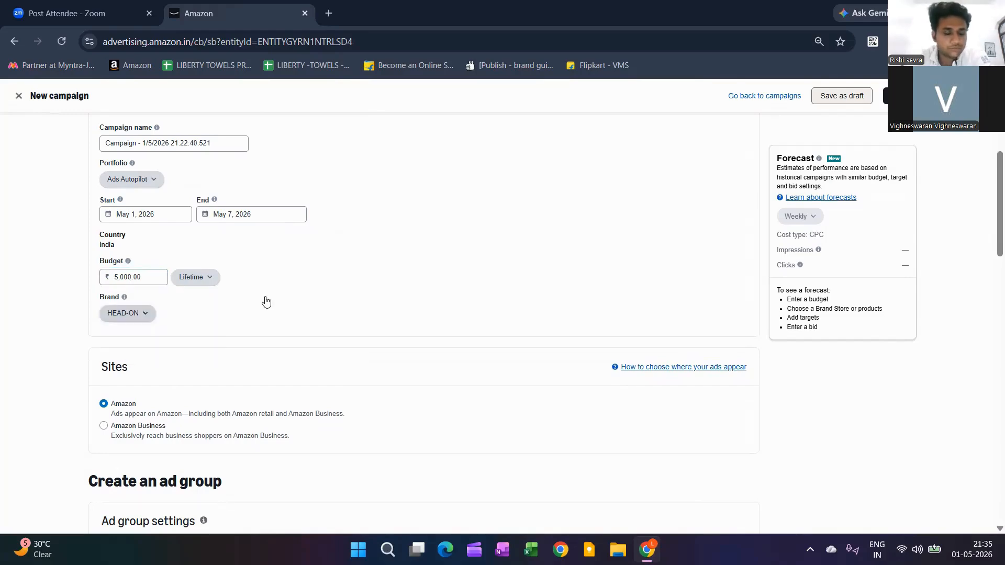
Step: Review the campaign form from Goals and Settings through Sites, ad group settings and Ad format
{"action": "scroll", "coordinate": [266, 301], "scroll_direction": "down", "scroll_amount": 2}
{"action": "scroll", "coordinate": [265, 301], "scroll_direction": "down", "scroll_amount": 3}
{"action": "scroll", "coordinate": [266, 301], "scroll_direction": "up", "scroll_amount": 2}
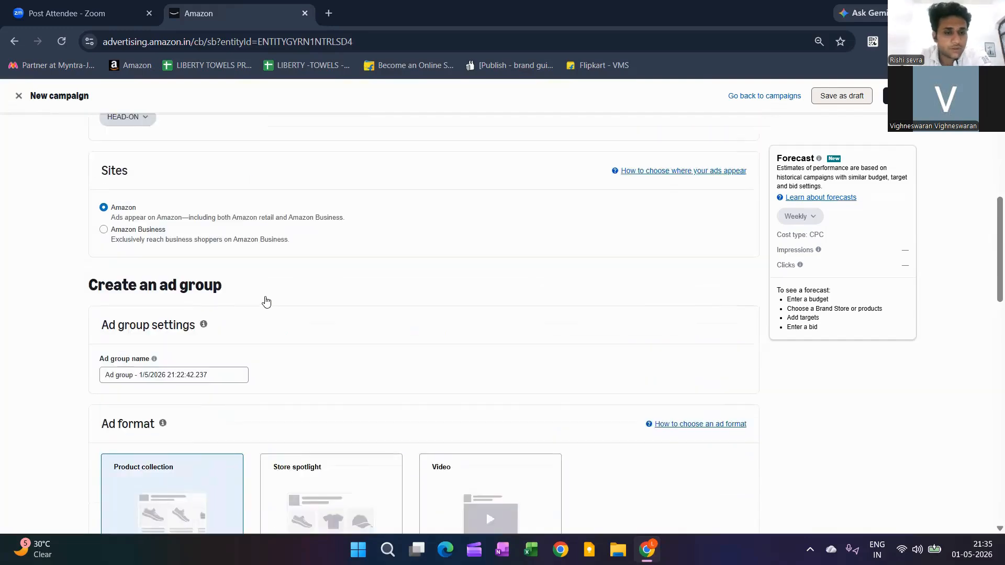
{"action": "scroll", "coordinate": [266, 301], "scroll_direction": "down", "scroll_amount": 2}
{"action": "scroll", "coordinate": [266, 301], "scroll_direction": "up", "scroll_amount": 1}
{"action": "scroll", "coordinate": [266, 301], "scroll_direction": "down", "scroll_amount": 2}
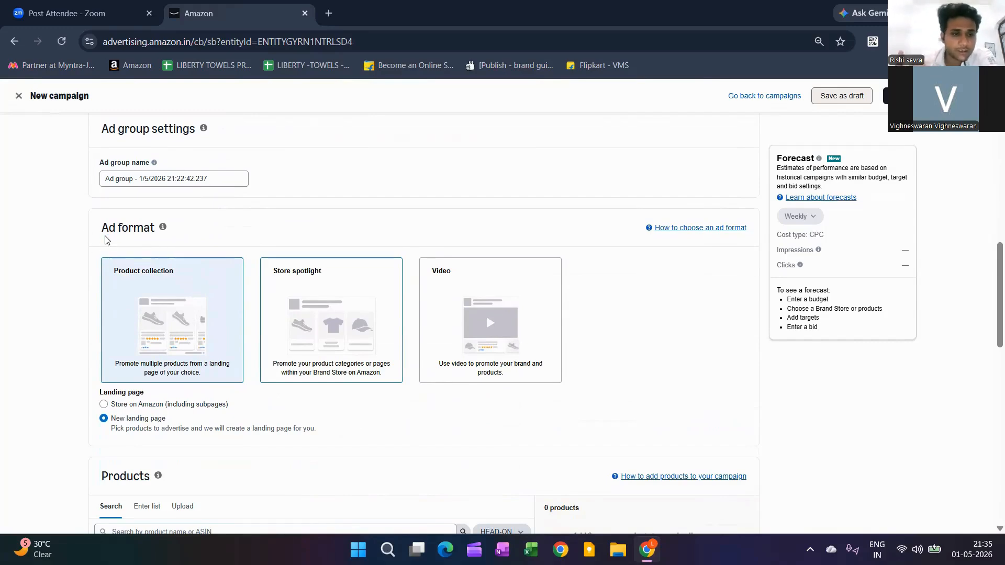
{"action": "scroll", "coordinate": [168, 317], "scroll_direction": "up", "scroll_amount": 5}
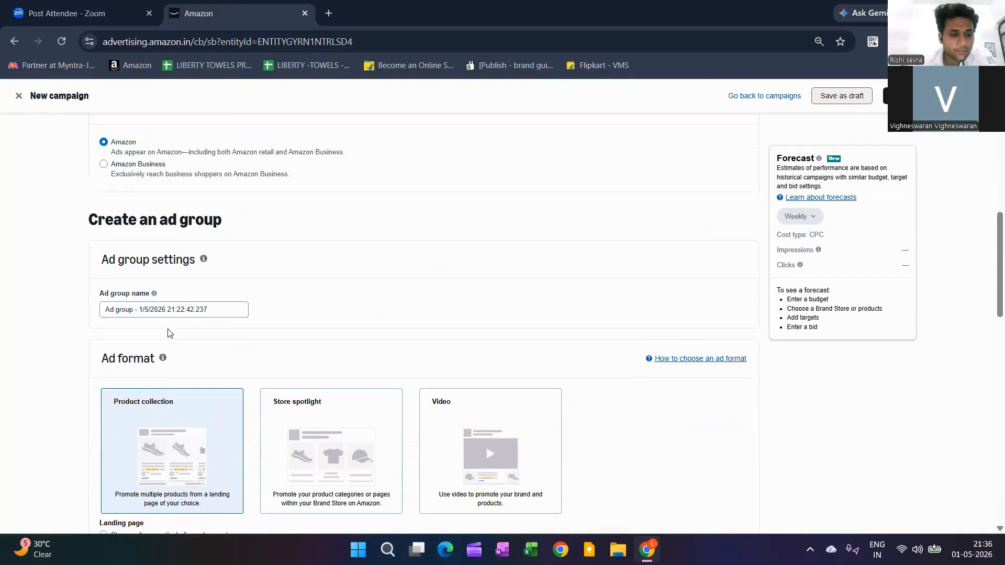
{"action": "scroll", "coordinate": [186, 260], "scroll_direction": "up", "scroll_amount": 1}
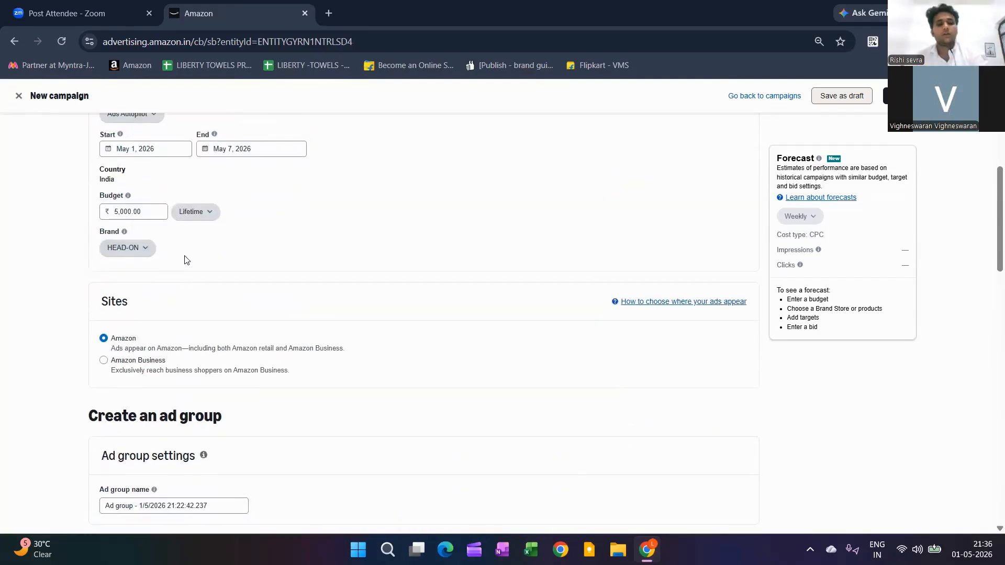
{"action": "scroll", "coordinate": [187, 260], "scroll_direction": "down", "scroll_amount": 1}
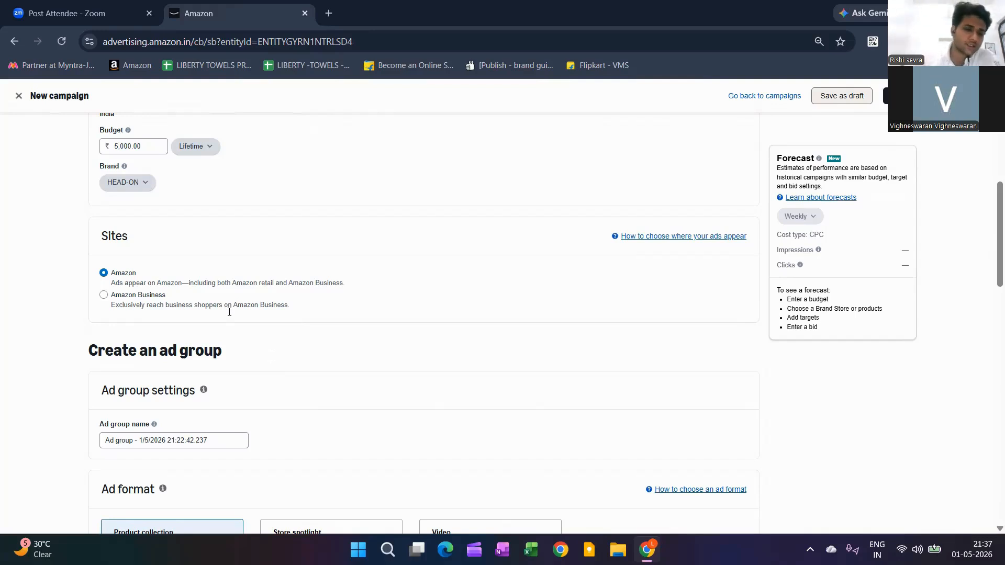
{"action": "scroll", "coordinate": [230, 312], "scroll_direction": "down", "scroll_amount": 1}
{"action": "scroll", "coordinate": [229, 312], "scroll_direction": "down", "scroll_amount": 1}
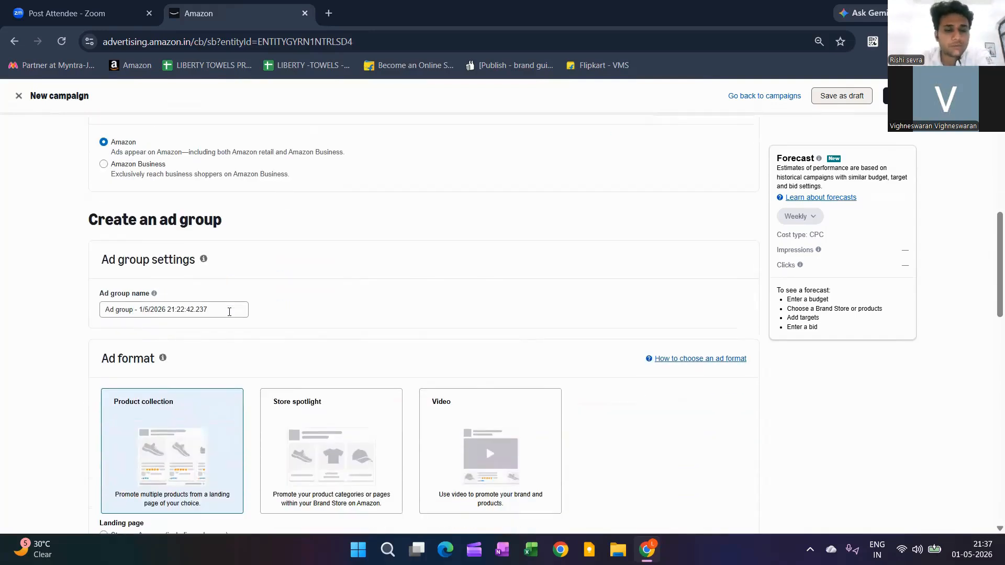
{"action": "triple_click", "coordinate": [229, 312]}
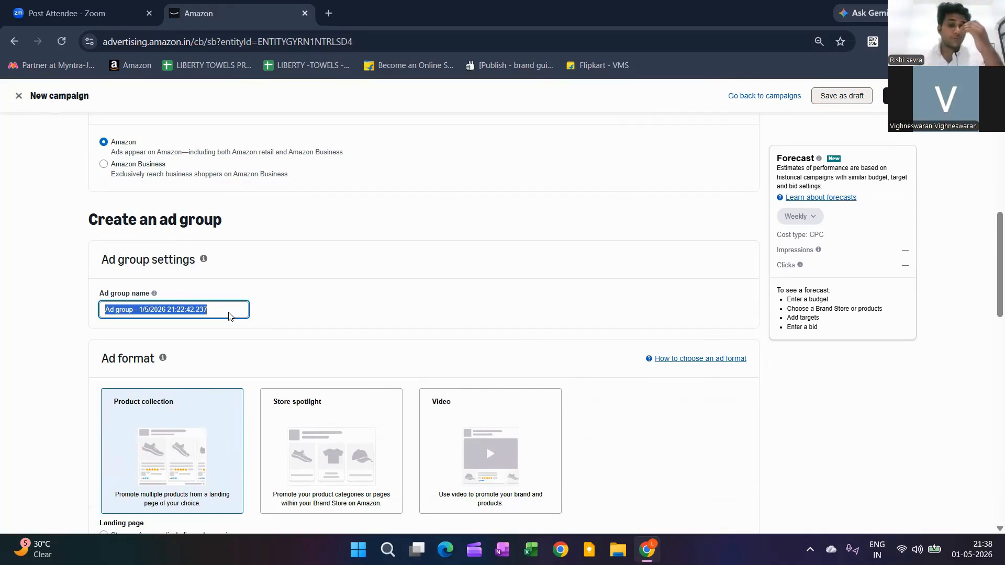
{"action": "scroll", "coordinate": [229, 316], "scroll_direction": "up", "scroll_amount": 12}
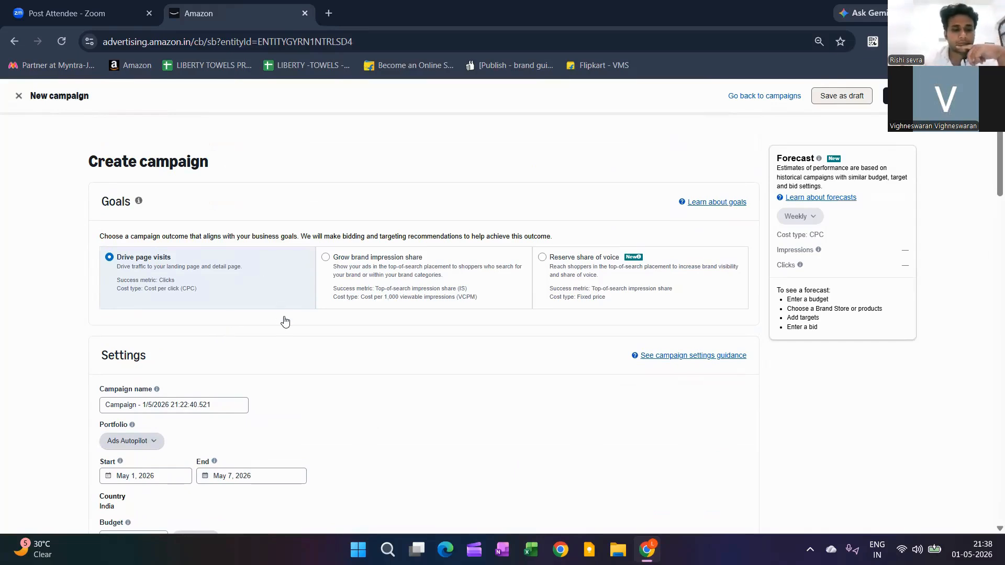
{"action": "scroll", "coordinate": [268, 228], "scroll_direction": "down", "scroll_amount": 10}
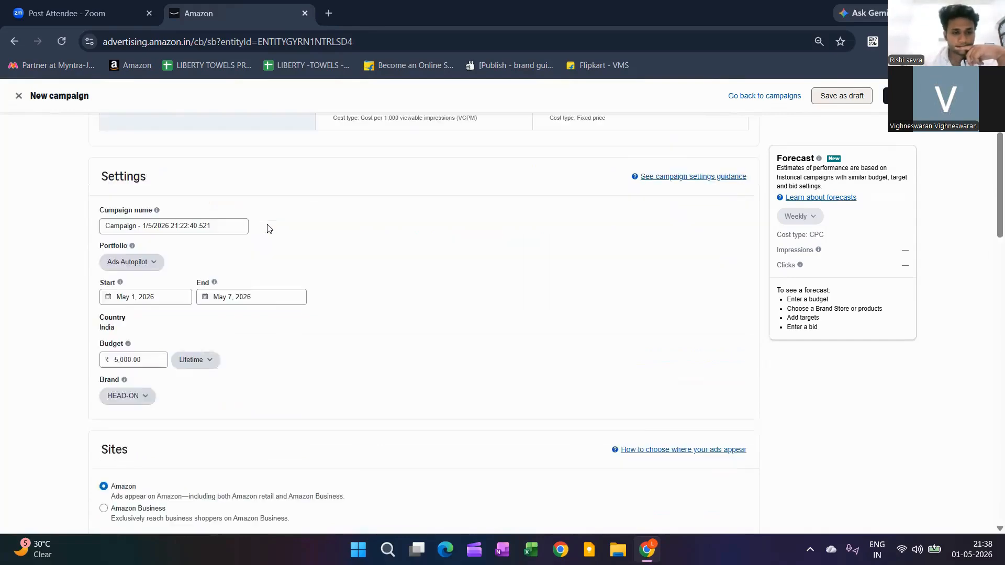
{"action": "scroll", "coordinate": [214, 236], "scroll_direction": "down", "scroll_amount": 4}
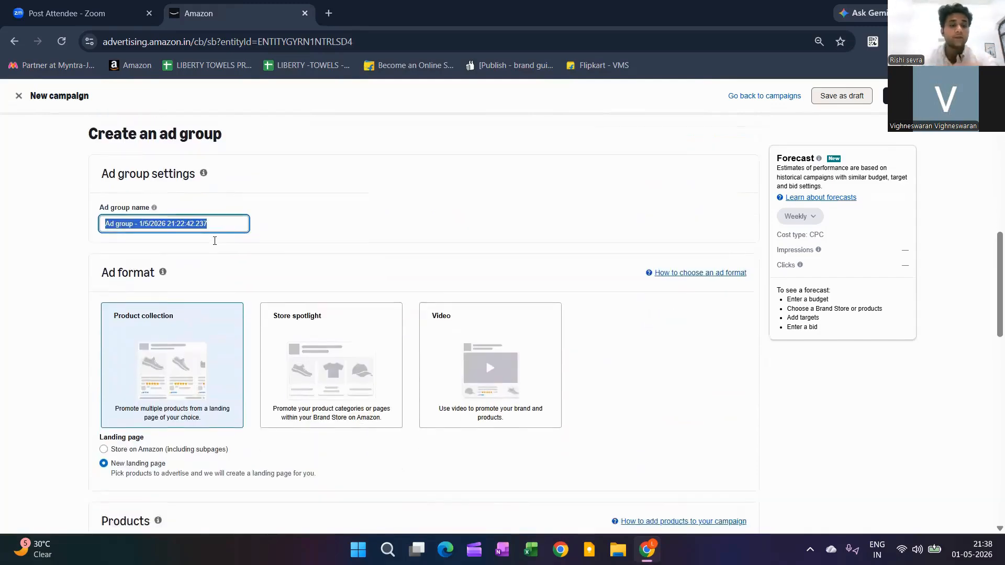
{"action": "scroll", "coordinate": [215, 239], "scroll_direction": "up", "scroll_amount": 1}
{"action": "left_click", "coordinate": [214, 241]}
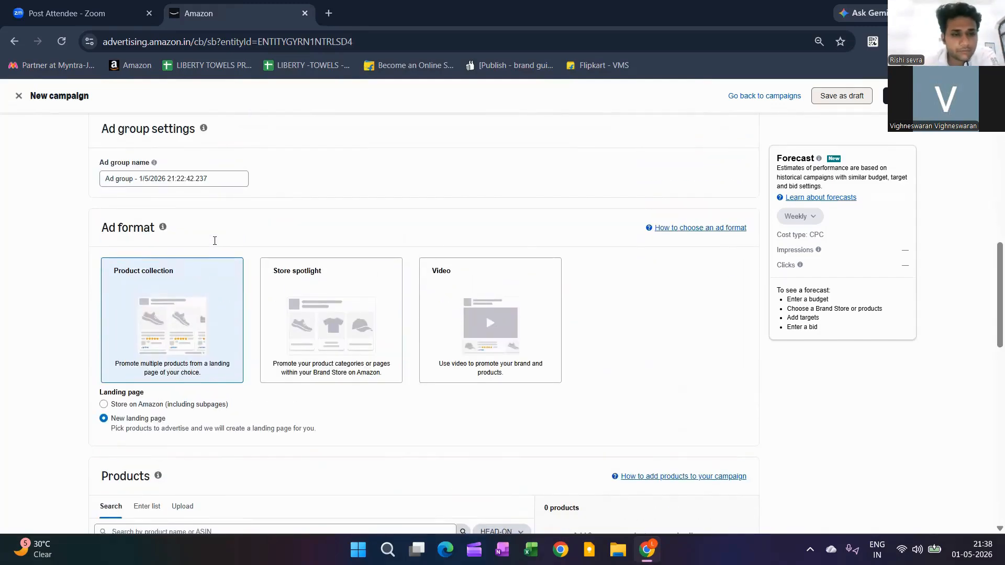
Step: Clear the default ad group name
{"action": "scroll", "coordinate": [215, 241], "scroll_direction": "up", "scroll_amount": 1}
{"action": "triple_click", "coordinate": [215, 240]}
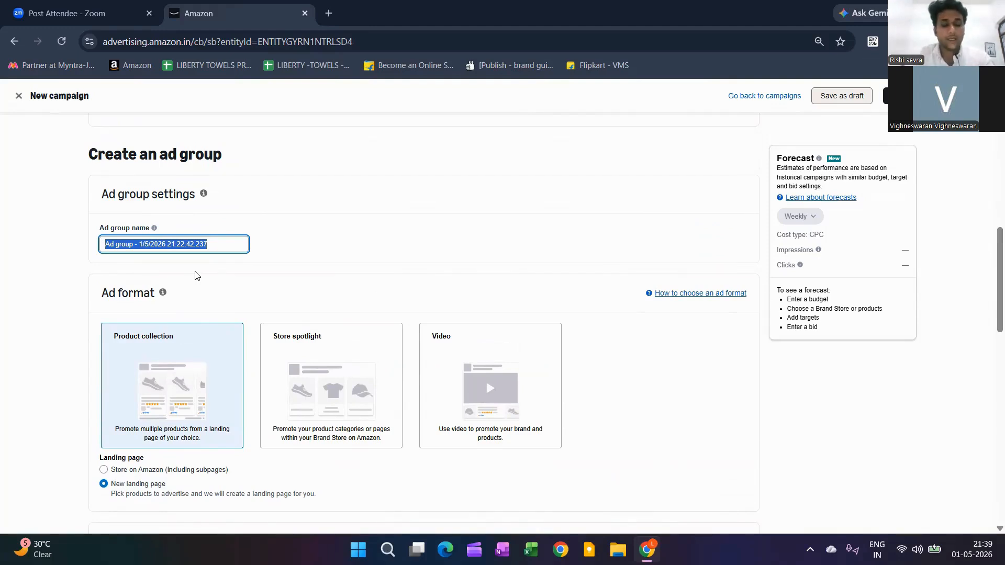
{"action": "key", "text": "BackSpace"}
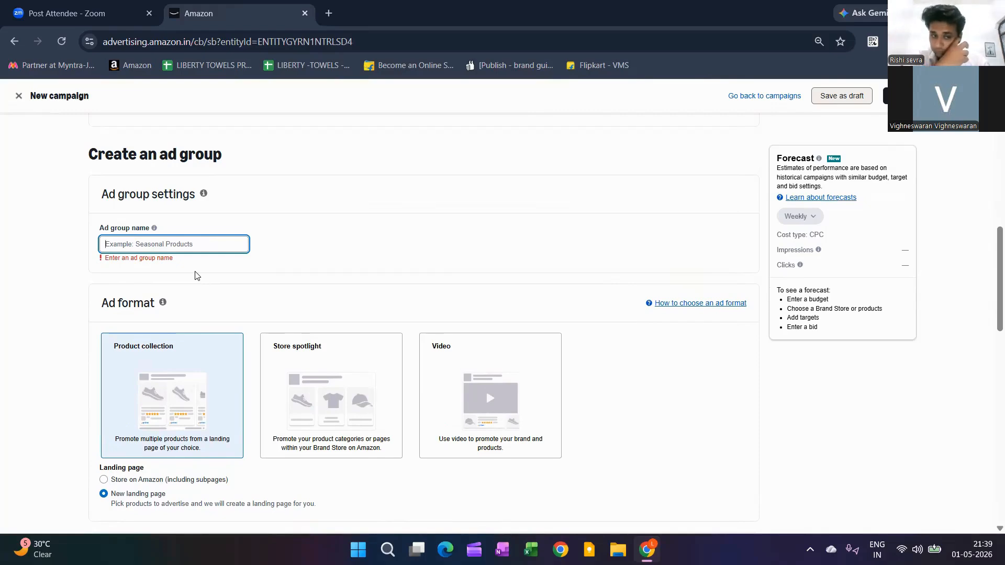
{"action": "type", "text": "test"}
{"action": "key", "text": "BackSpace"}
{"action": "key", "text": "BackSpace"}
{"action": "key", "text": "BackSpace"}
{"action": "key", "text": "BackSpace"}
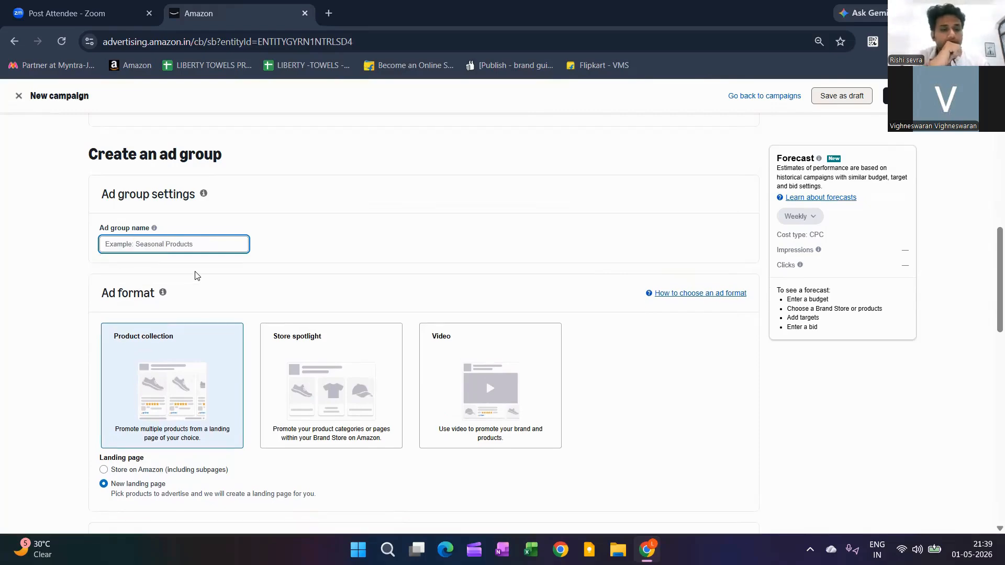
Step: Name the ad group BESHEET/GENERIC
{"action": "type", "text": "BES"}
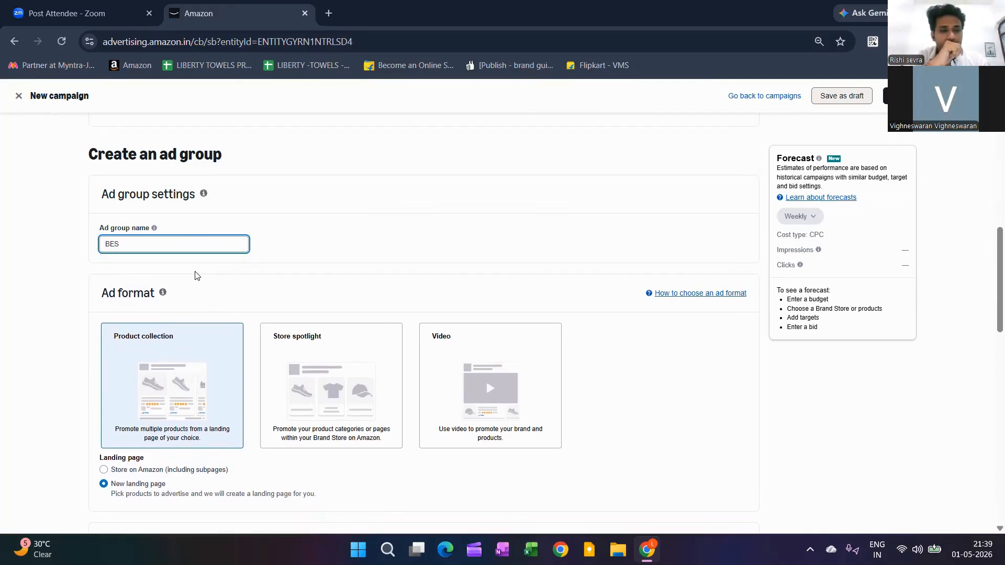
{"action": "type", "text": "HEET/GENERUC"}
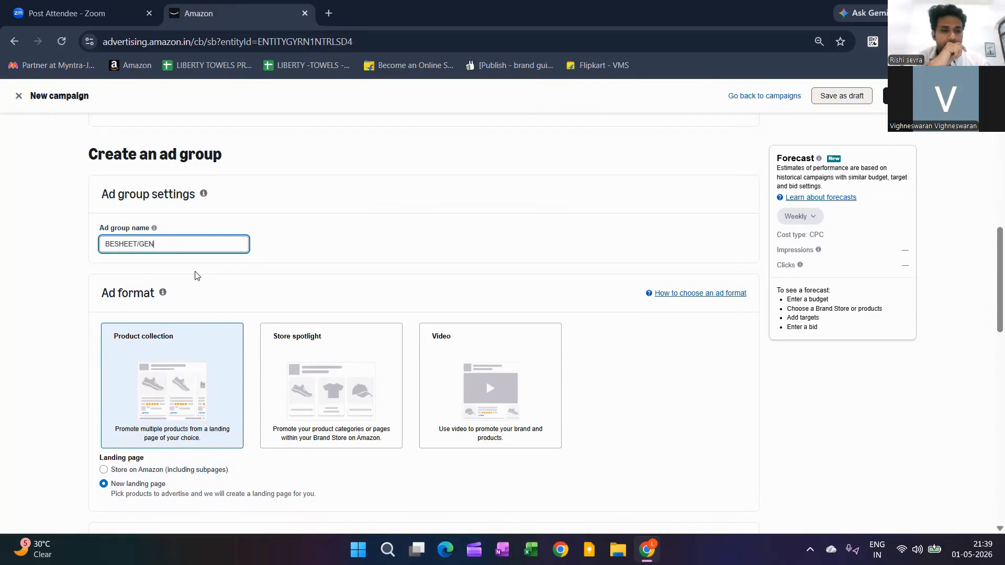
{"action": "key", "text": "BackSpace"}
{"action": "key", "text": "BackSpace"}
{"action": "type", "text": "C"}
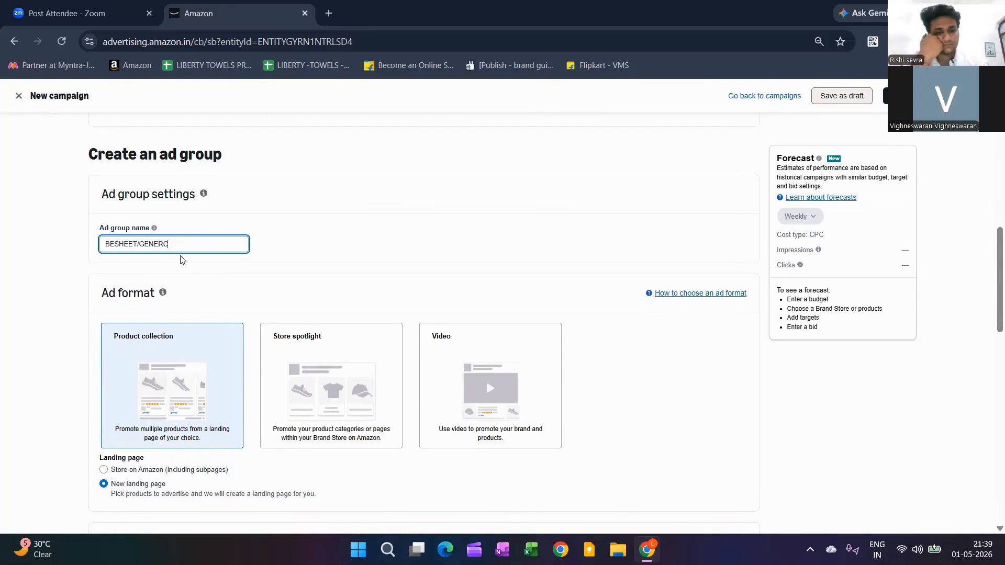
{"action": "key", "text": "BackSpace"}
{"action": "type", "text": "IC"}
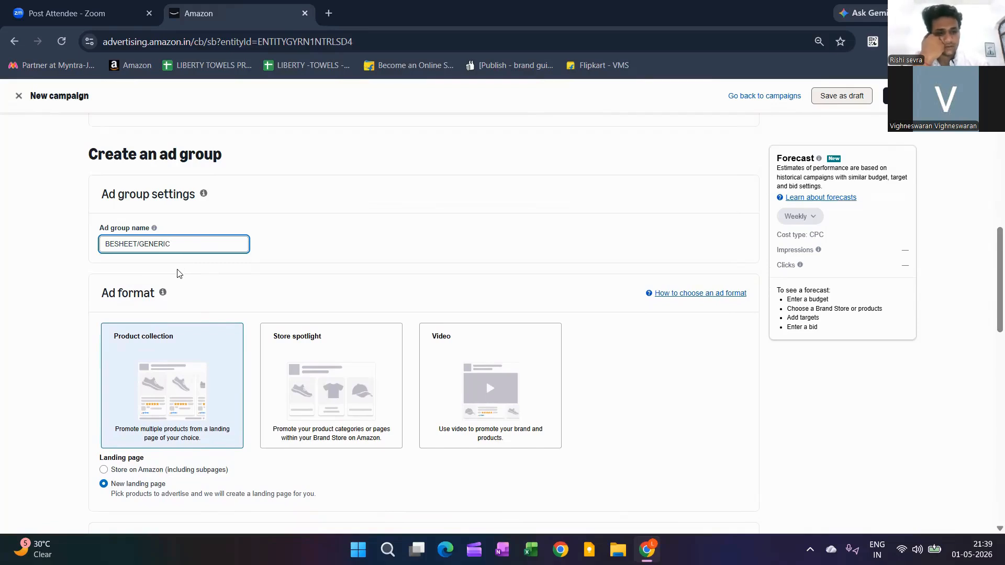
{"action": "left_click", "coordinate": [177, 270]}
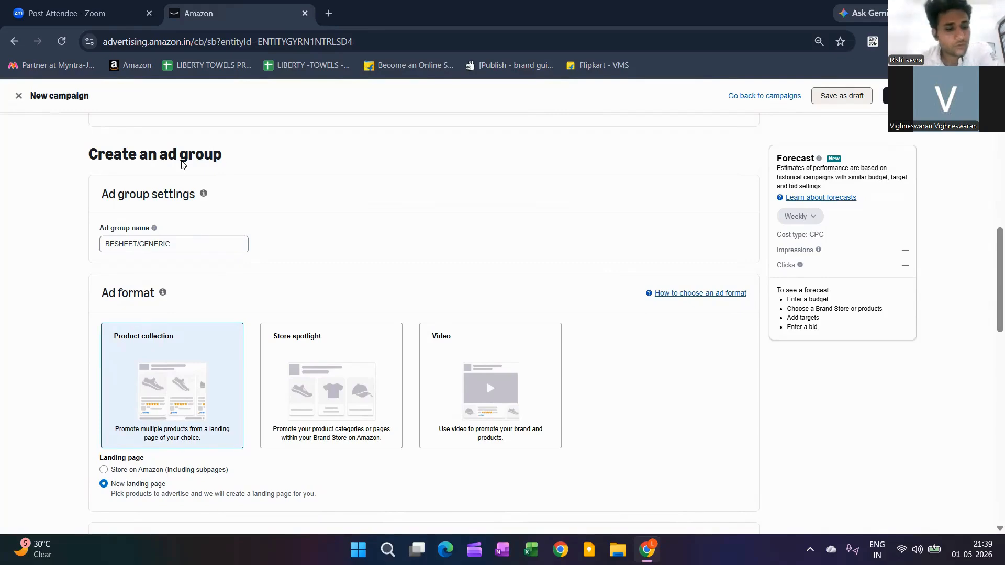
Step: Examine the Ad format section and its available formats
{"action": "scroll", "coordinate": [121, 175], "scroll_direction": "down", "scroll_amount": 2}
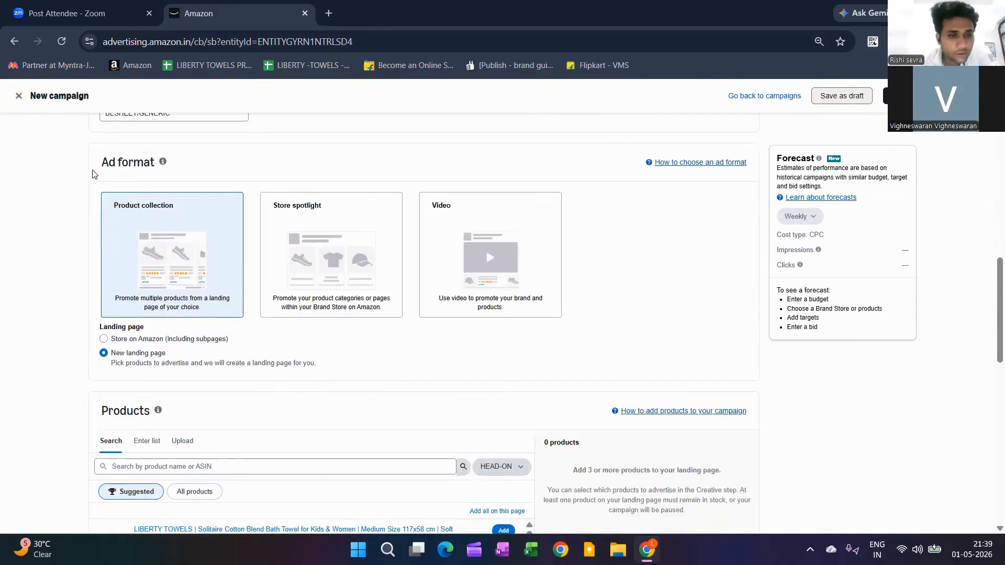
{"action": "left_click_drag", "start_coordinate": [93, 179], "coordinate": [162, 162]}
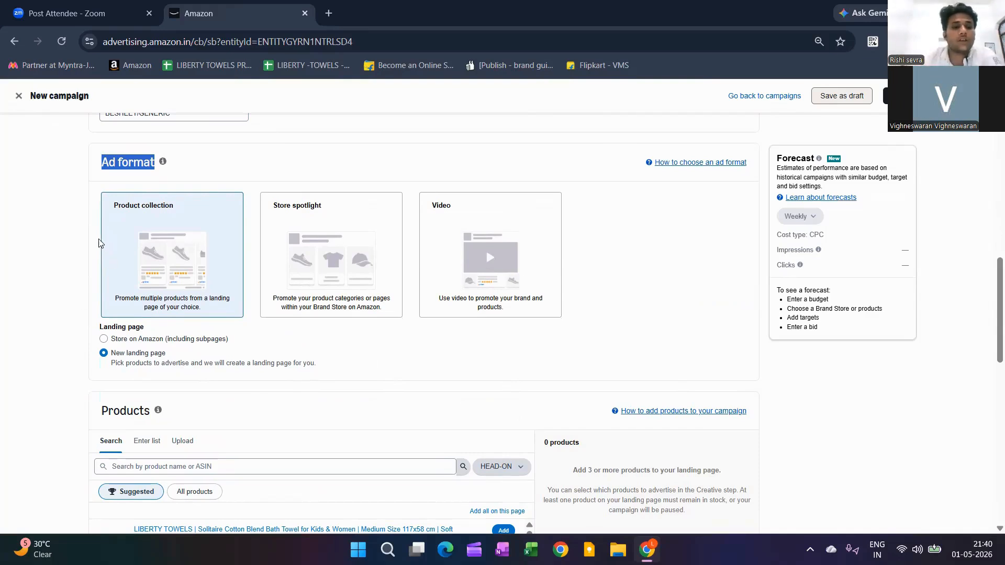
{"action": "left_click", "coordinate": [160, 246]}
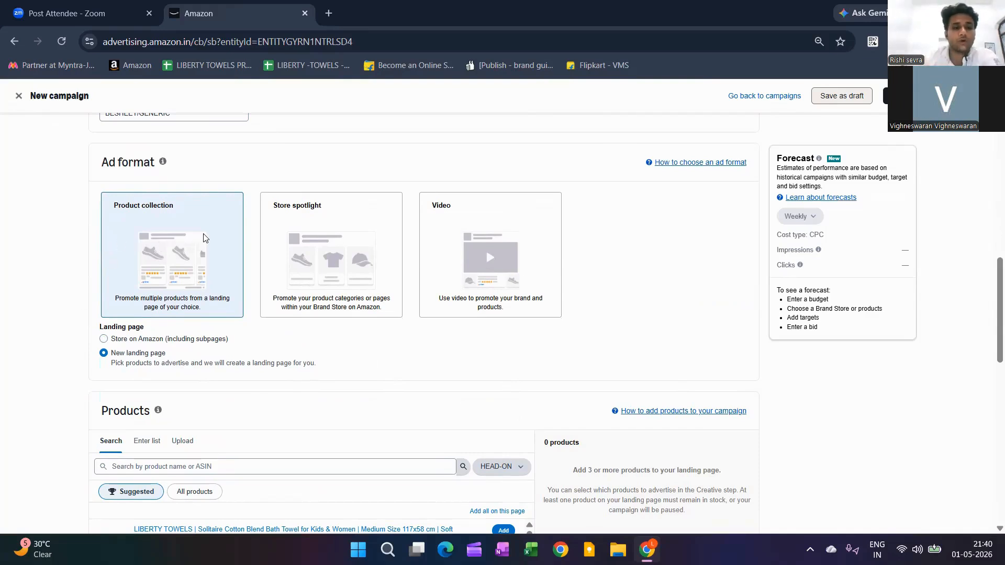
{"action": "scroll", "coordinate": [208, 239], "scroll_direction": "up", "scroll_amount": 3}
{"action": "scroll", "coordinate": [208, 239], "scroll_direction": "down", "scroll_amount": 3}
{"action": "scroll", "coordinate": [208, 239], "scroll_direction": "up", "scroll_amount": 2}
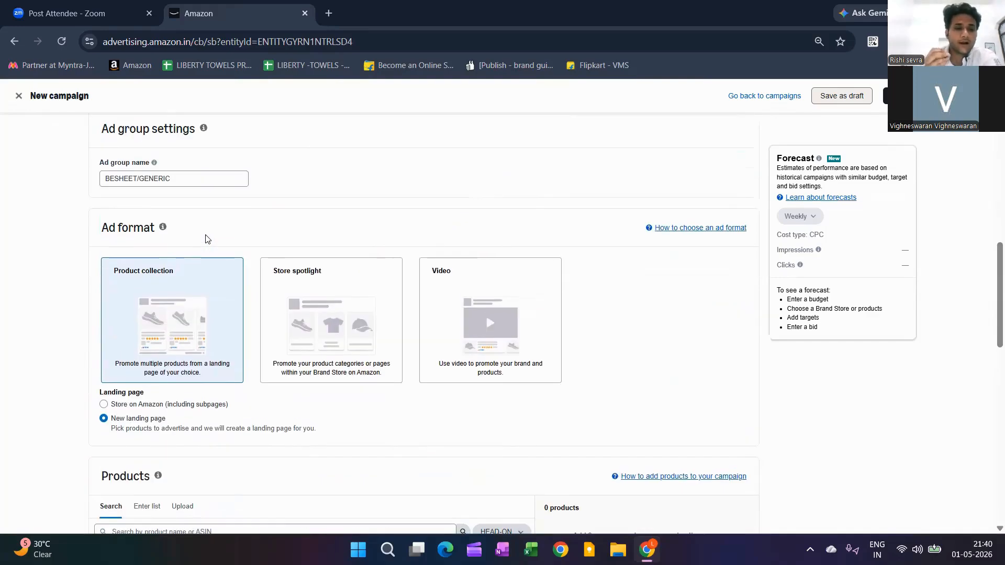
{"action": "left_click_drag", "start_coordinate": [102, 228], "coordinate": [155, 228]}
{"action": "left_click", "coordinate": [208, 240]}
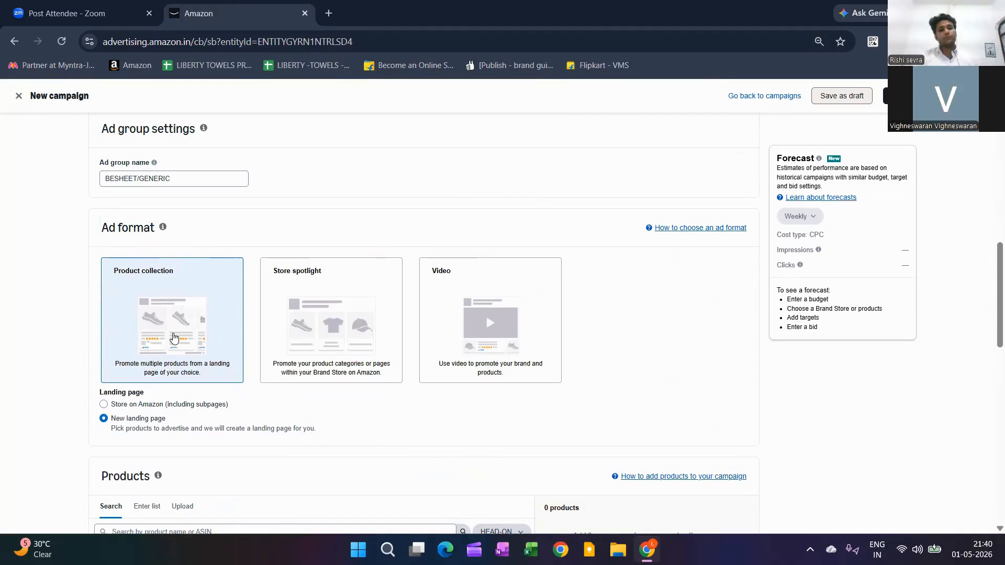
Step: Try the Store spotlight and Video ad formats and return to Product collection
{"action": "left_click", "coordinate": [331, 332]}
{"action": "left_click", "coordinate": [490, 330]}
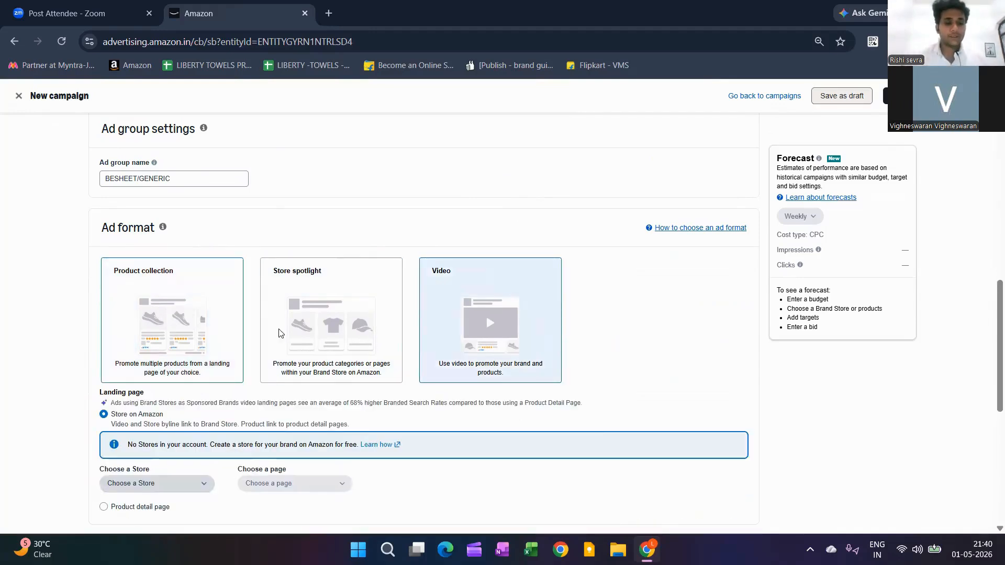
{"action": "left_click", "coordinate": [174, 337]}
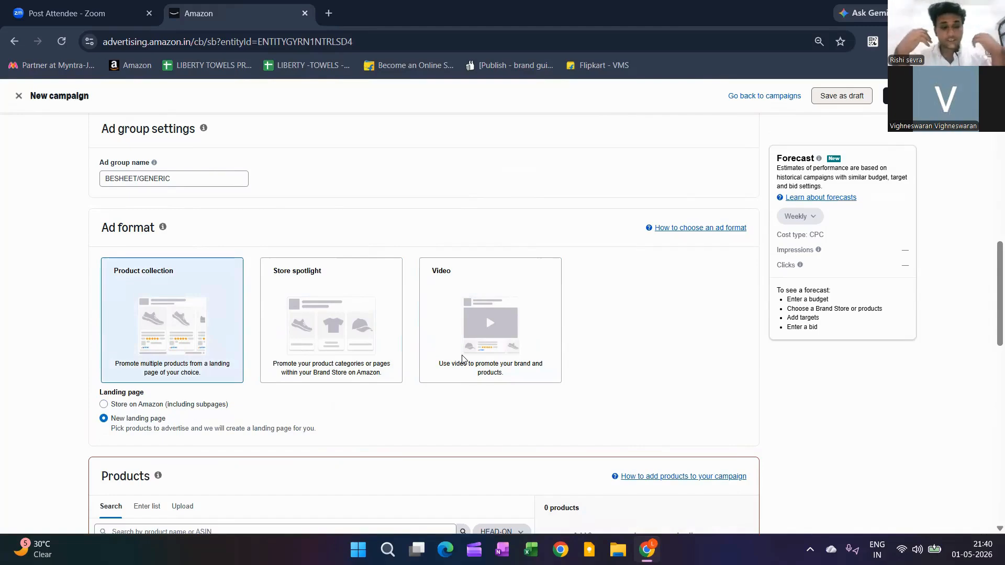
Step: Add the 48 x 81 cm Cream & Teal Blue, 32x50 cm Purple & Pink and Rhythm Zero Twist Coral towels to the campaign's products
{"action": "scroll", "coordinate": [471, 359], "scroll_direction": "down", "scroll_amount": 5}
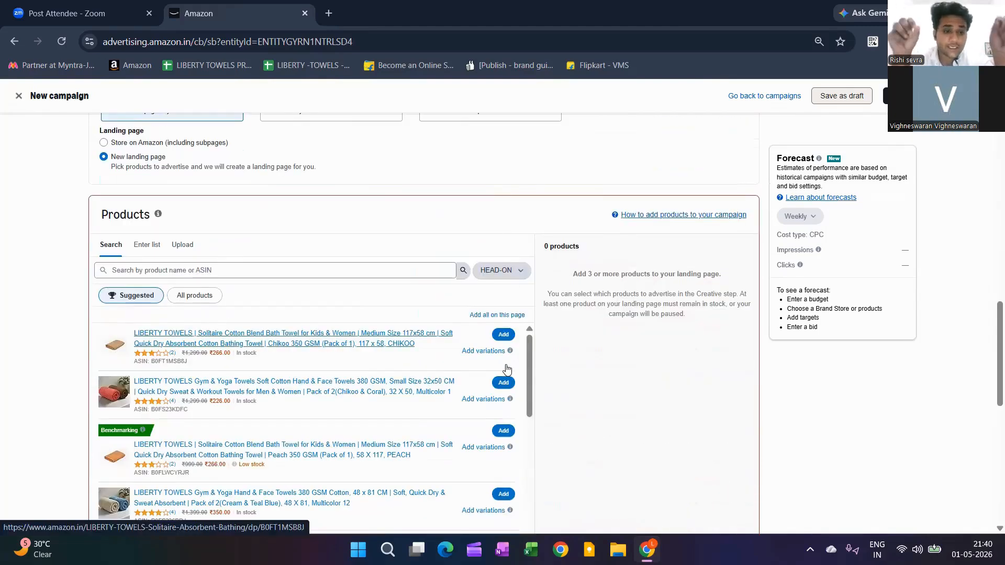
{"action": "scroll", "coordinate": [505, 377], "scroll_direction": "down", "scroll_amount": 3}
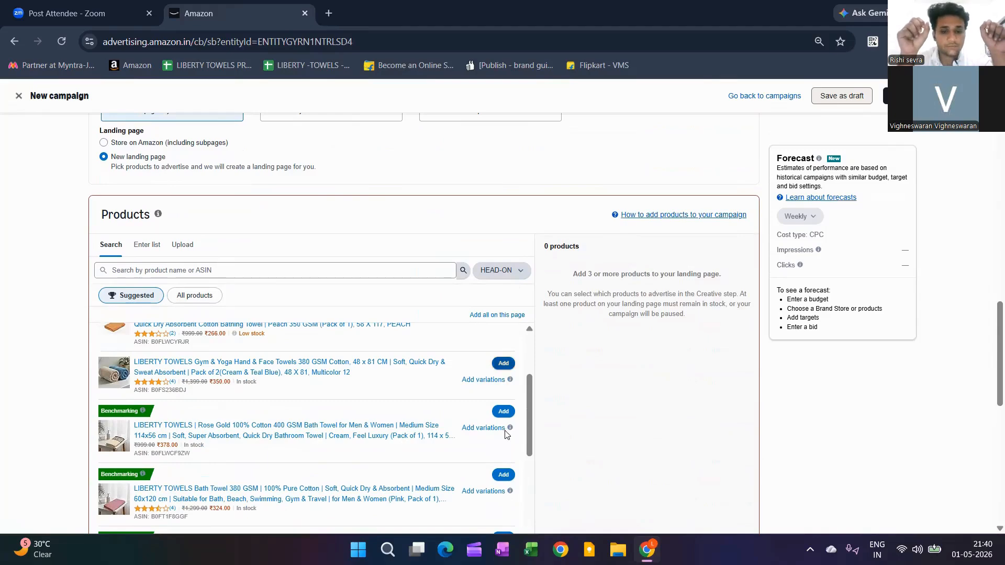
{"action": "left_click", "coordinate": [504, 363]}
{"action": "scroll", "coordinate": [510, 435], "scroll_direction": "down", "scroll_amount": 3}
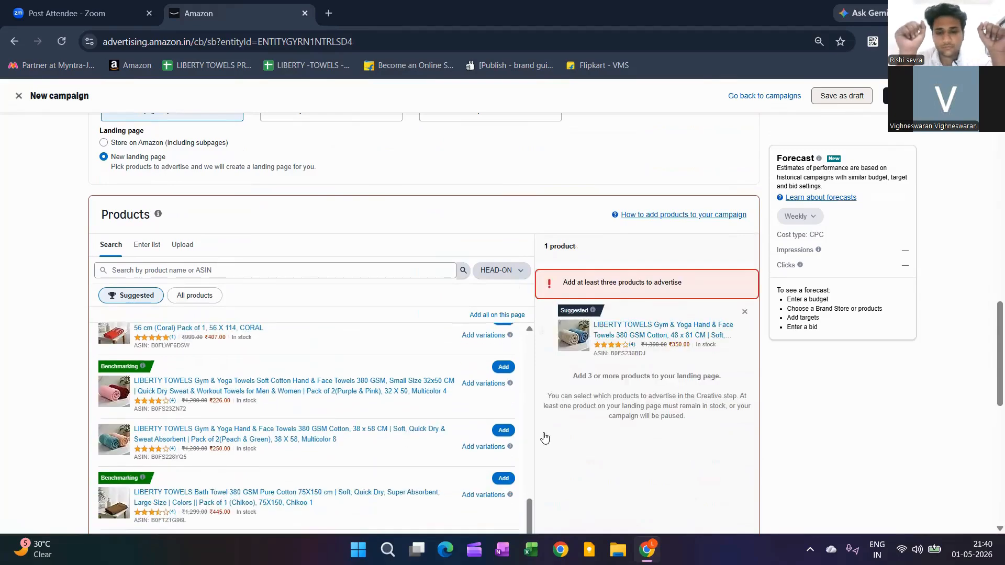
{"action": "left_click", "coordinate": [504, 367]}
{"action": "scroll", "coordinate": [504, 388], "scroll_direction": "up", "scroll_amount": 2}
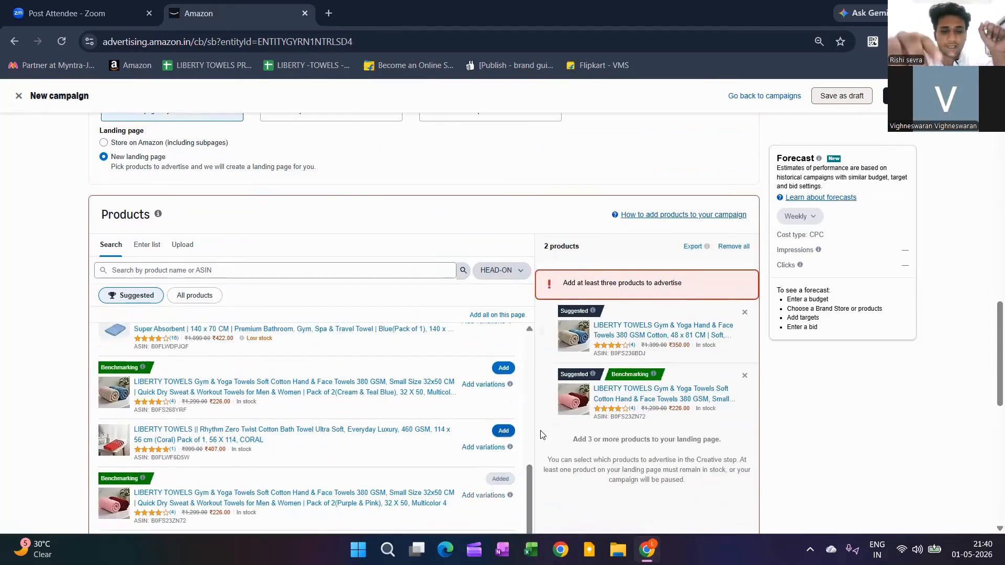
{"action": "left_click", "coordinate": [504, 431]}
{"action": "scroll", "coordinate": [503, 431], "scroll_direction": "down", "scroll_amount": 2}
Step: Preview the new landing page for the three added products and look through its product listings
{"action": "scroll", "coordinate": [541, 435], "scroll_direction": "down", "scroll_amount": 10}
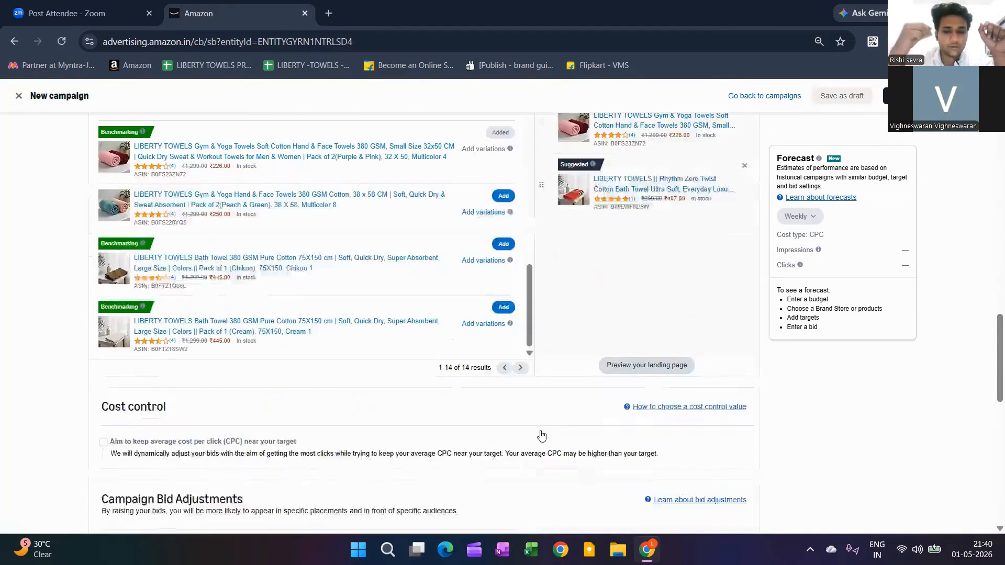
{"action": "scroll", "coordinate": [576, 450], "scroll_direction": "down", "scroll_amount": 7}
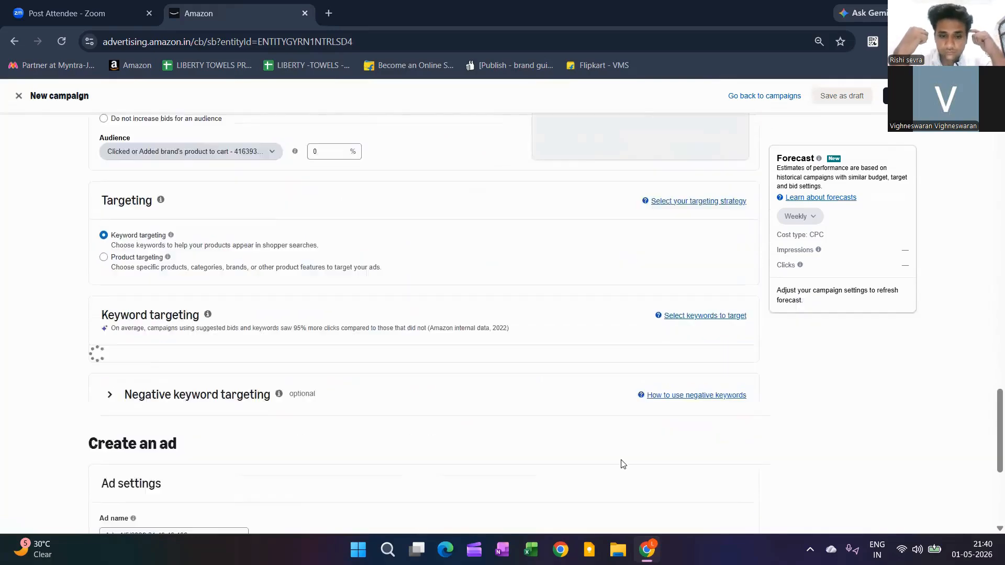
{"action": "scroll", "coordinate": [415, 262], "scroll_direction": "up", "scroll_amount": 8}
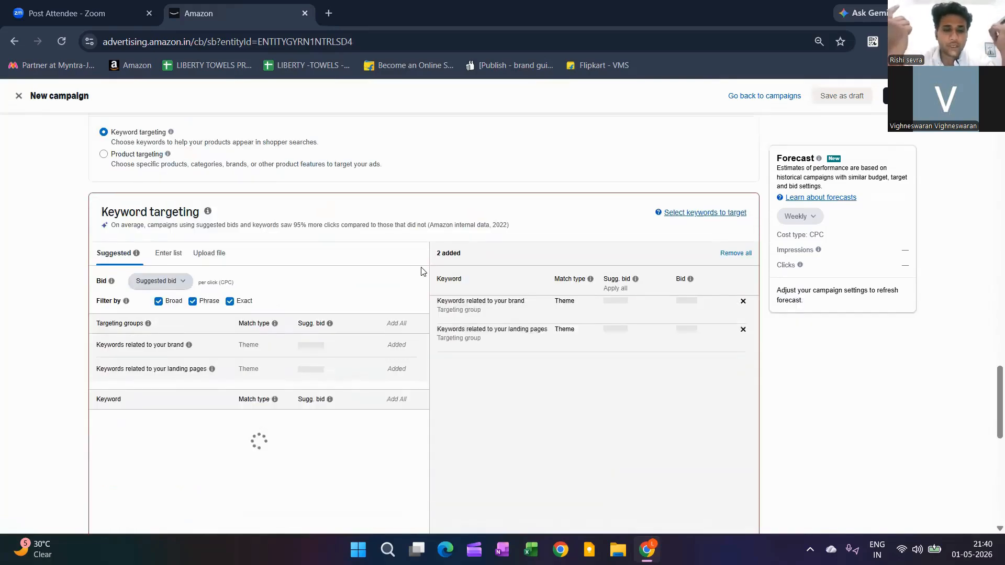
{"action": "scroll", "coordinate": [473, 283], "scroll_direction": "up", "scroll_amount": 8}
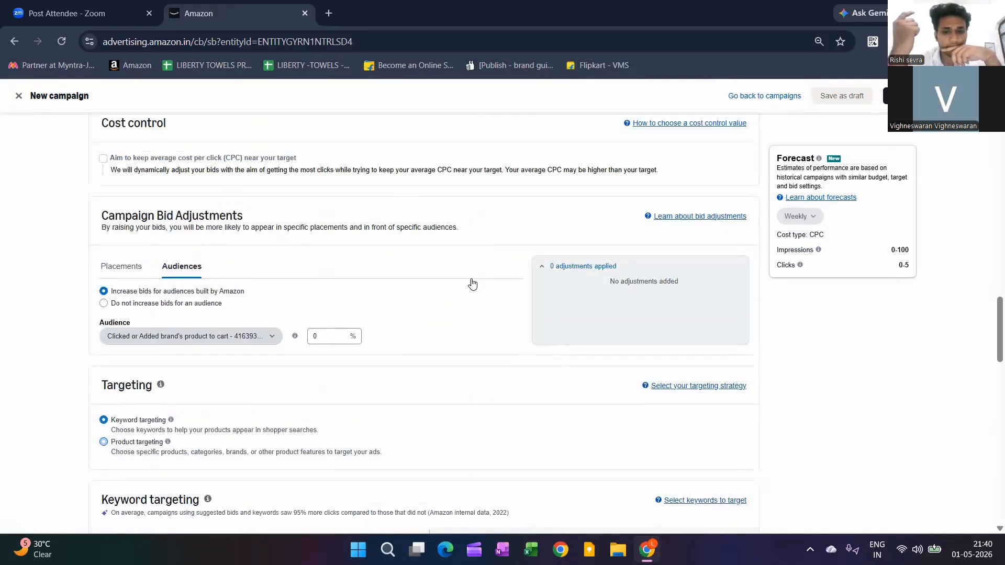
{"action": "left_click", "coordinate": [647, 447]}
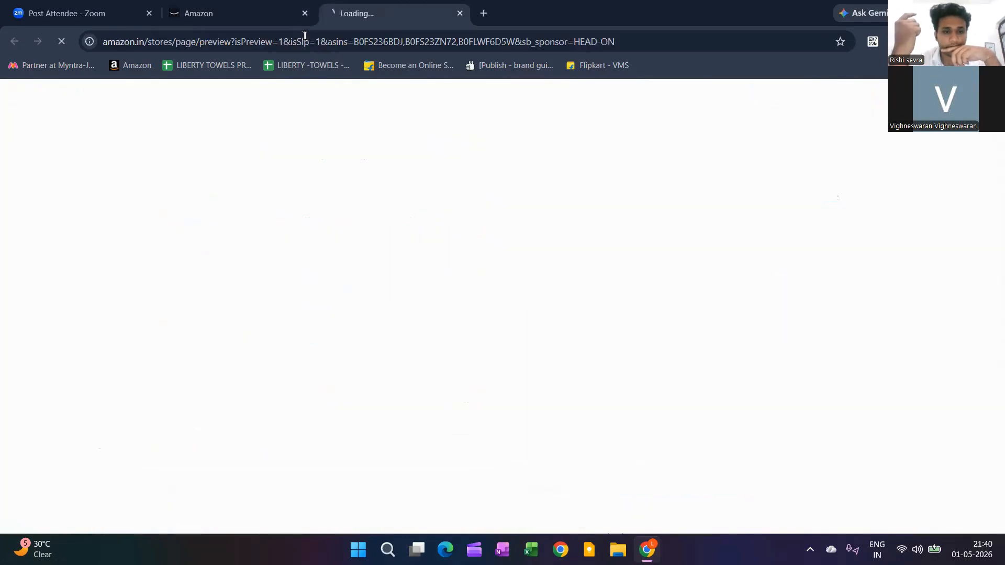
{"action": "scroll", "coordinate": [458, 261], "scroll_direction": "down", "scroll_amount": 12}
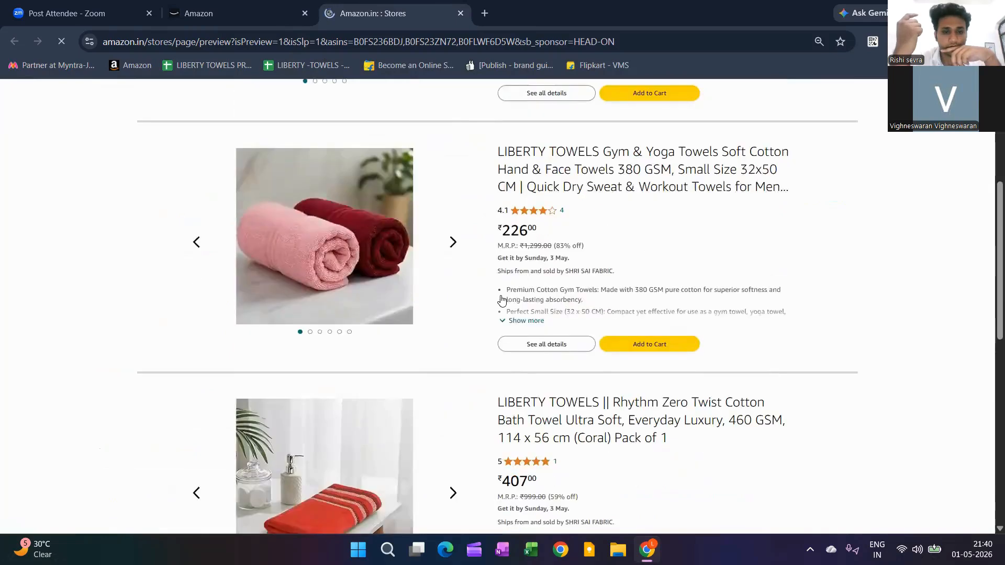
{"action": "scroll", "coordinate": [492, 319], "scroll_direction": "up", "scroll_amount": 6}
{"action": "scroll", "coordinate": [492, 320], "scroll_direction": "up", "scroll_amount": 5}
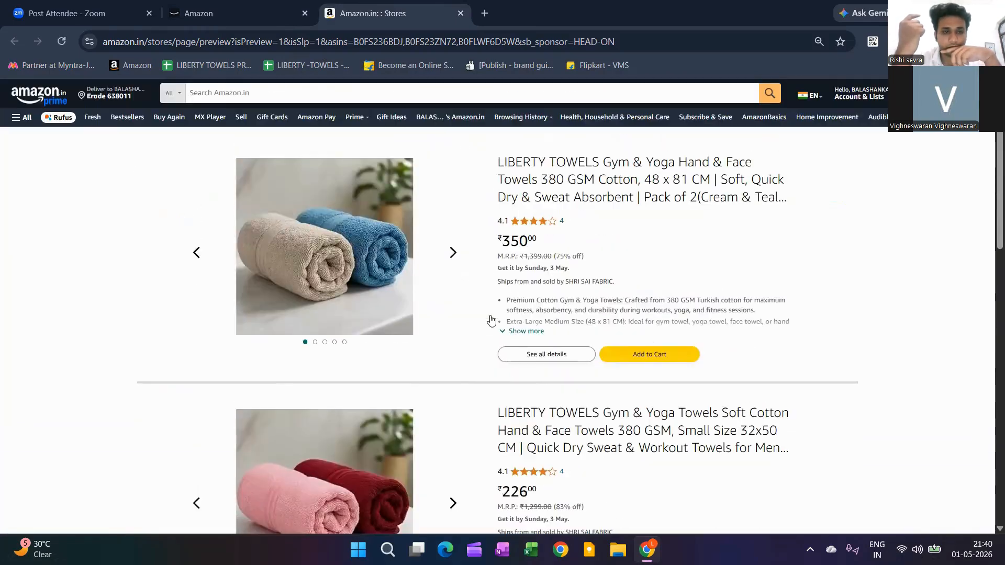
Step: Return to the campaign draft and examine the bid adjustments, keyword targeting and Creative sections
{"action": "key", "text": "ctrl+shift+Tab"}
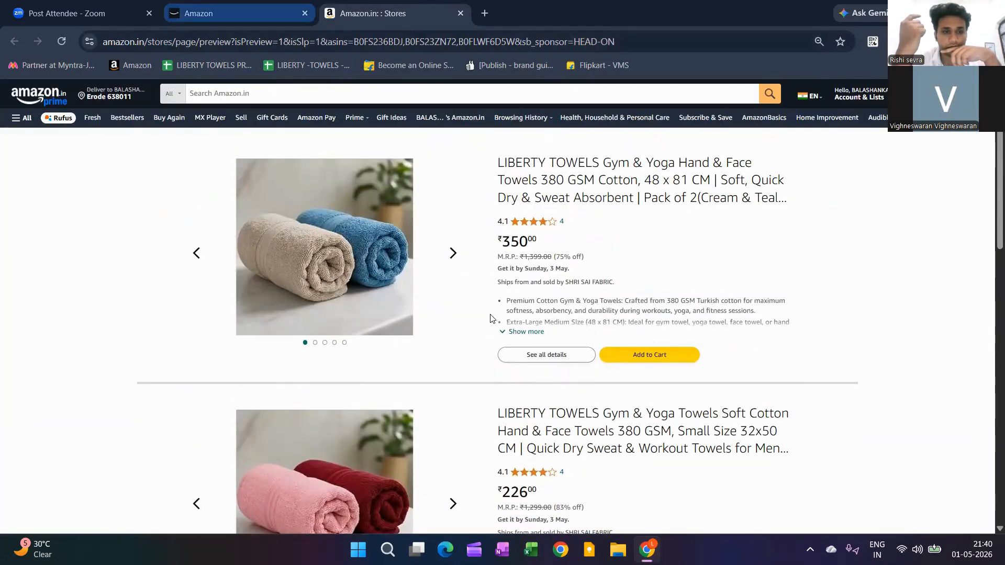
{"action": "scroll", "coordinate": [484, 313], "scroll_direction": "down", "scroll_amount": 5}
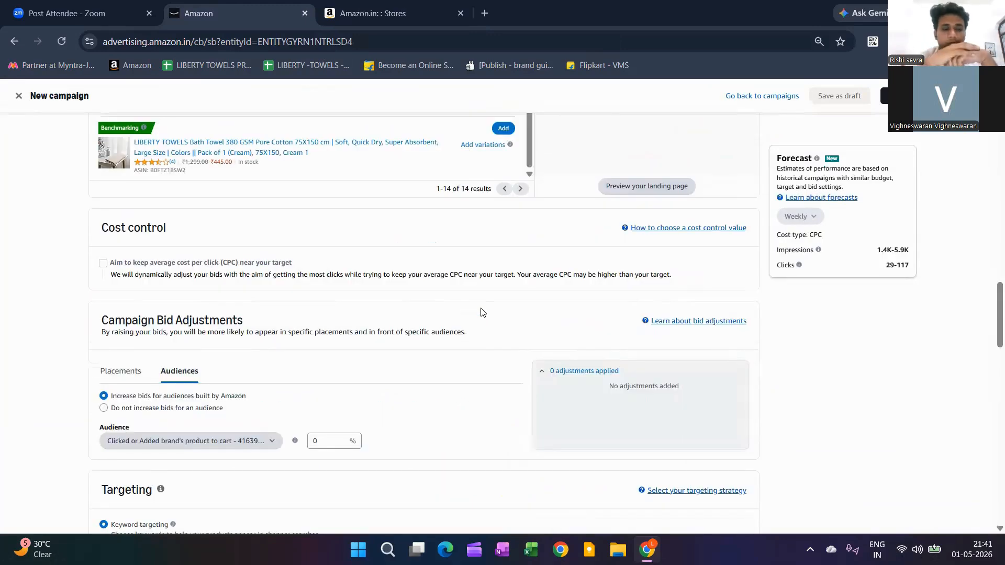
{"action": "scroll", "coordinate": [481, 313], "scroll_direction": "down", "scroll_amount": 3}
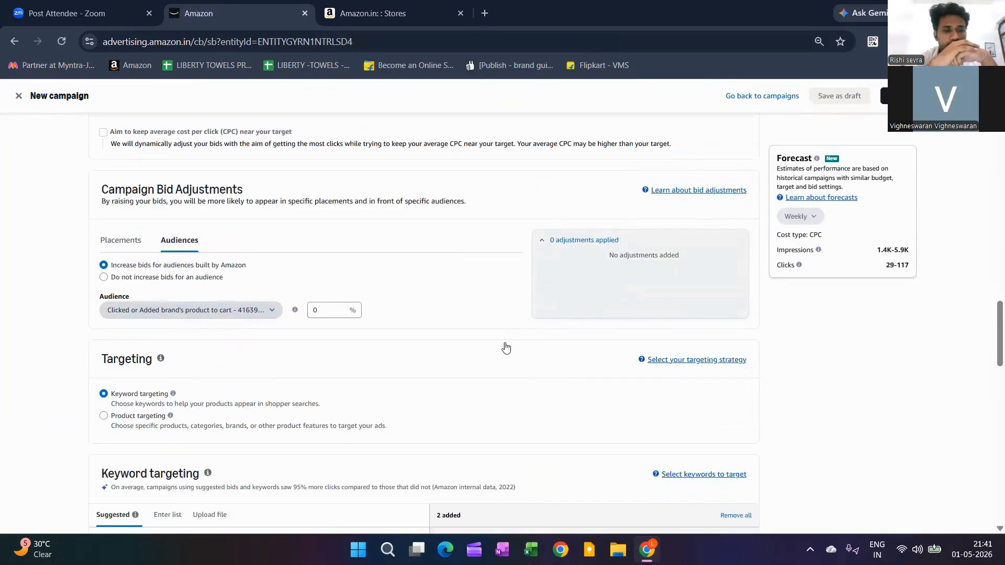
{"action": "scroll", "coordinate": [632, 426], "scroll_direction": "down", "scroll_amount": 4}
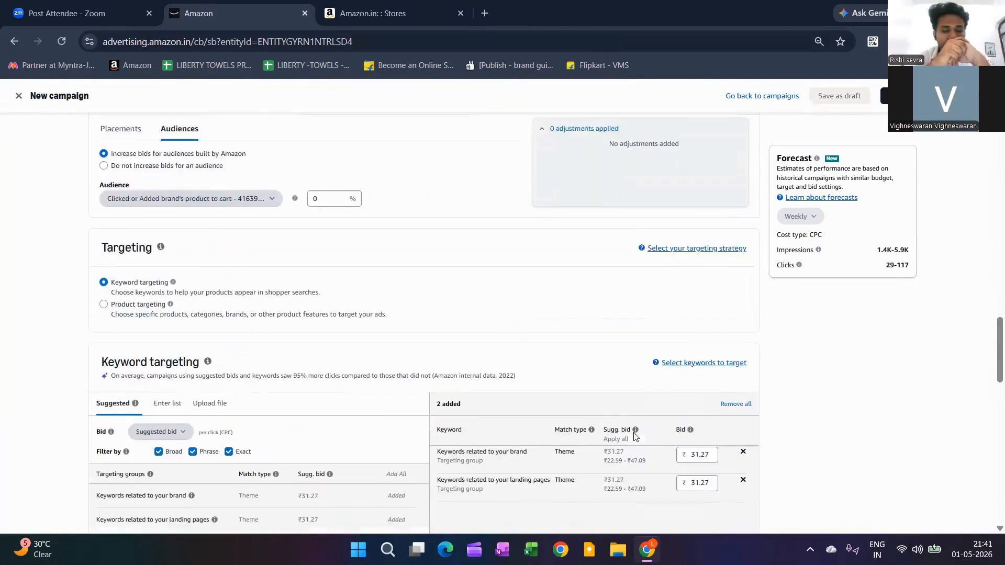
{"action": "scroll", "coordinate": [635, 445], "scroll_direction": "down", "scroll_amount": 15}
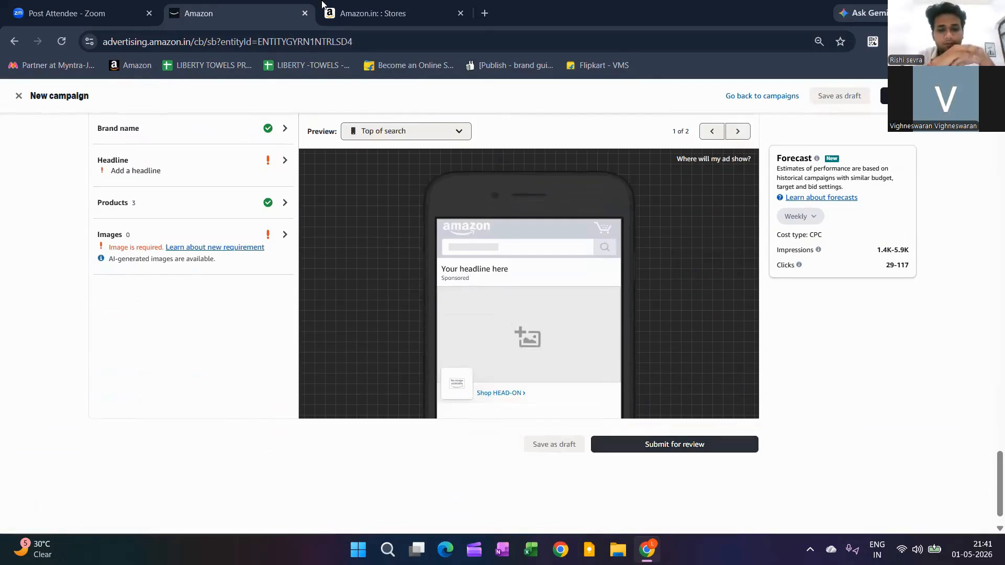
{"action": "scroll", "coordinate": [503, 324], "scroll_direction": "up", "scroll_amount": 3}
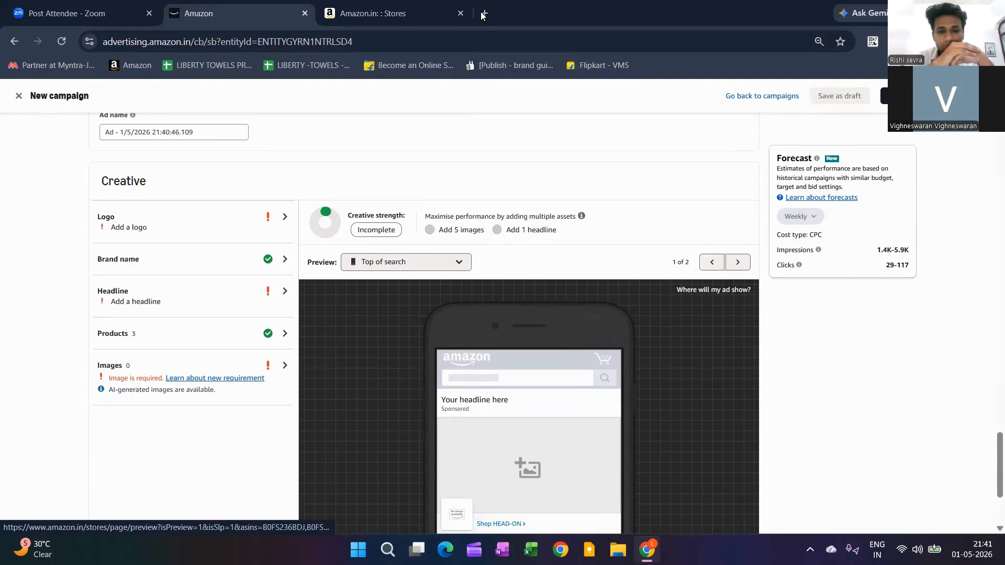
{"action": "scroll", "coordinate": [503, 324], "scroll_direction": "down", "scroll_amount": 3}
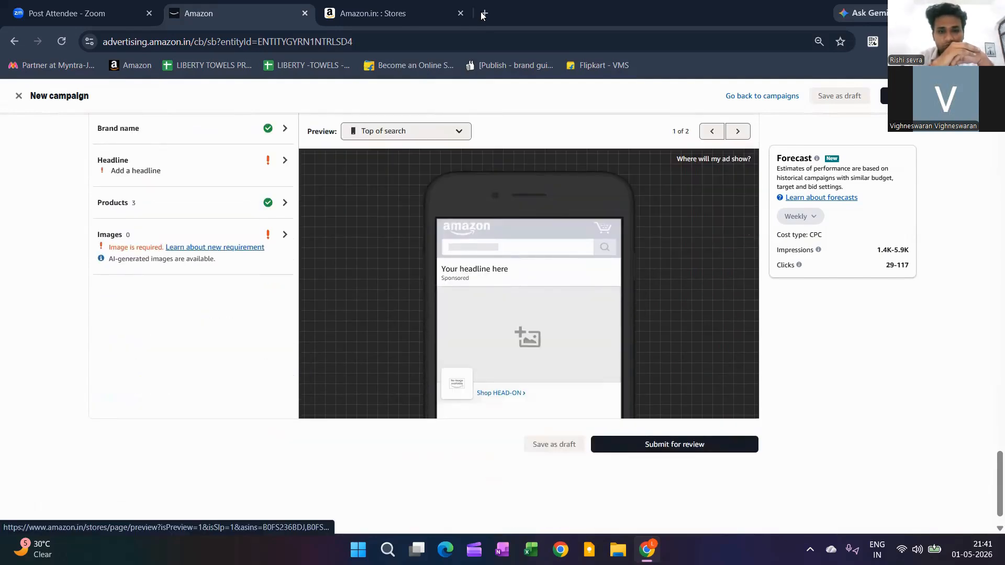
Step: Open the Amazon.in storefront in a new tab and search for TOWELS
{"action": "key", "text": "ctrl+t"}
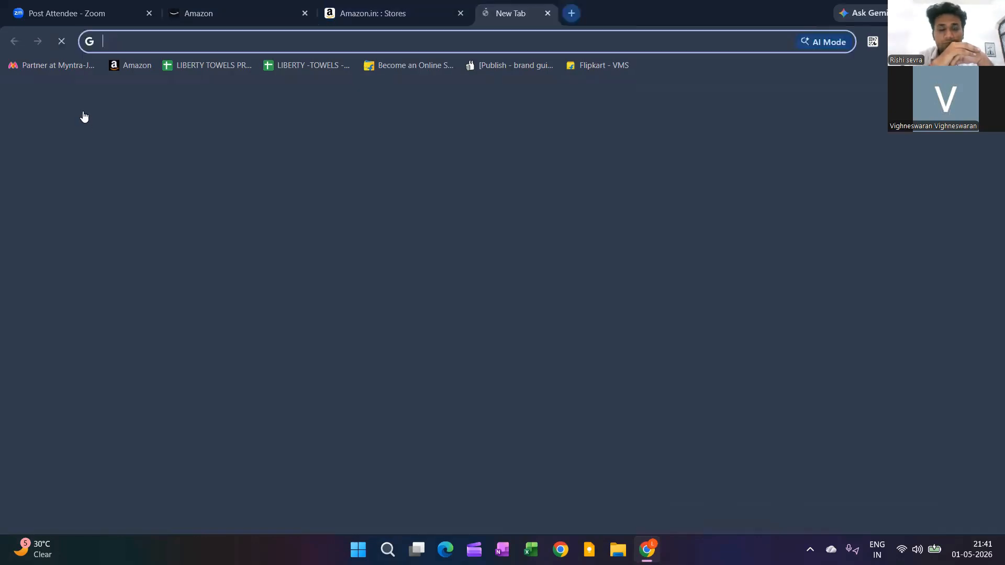
{"action": "type", "text": "AMAZON"}
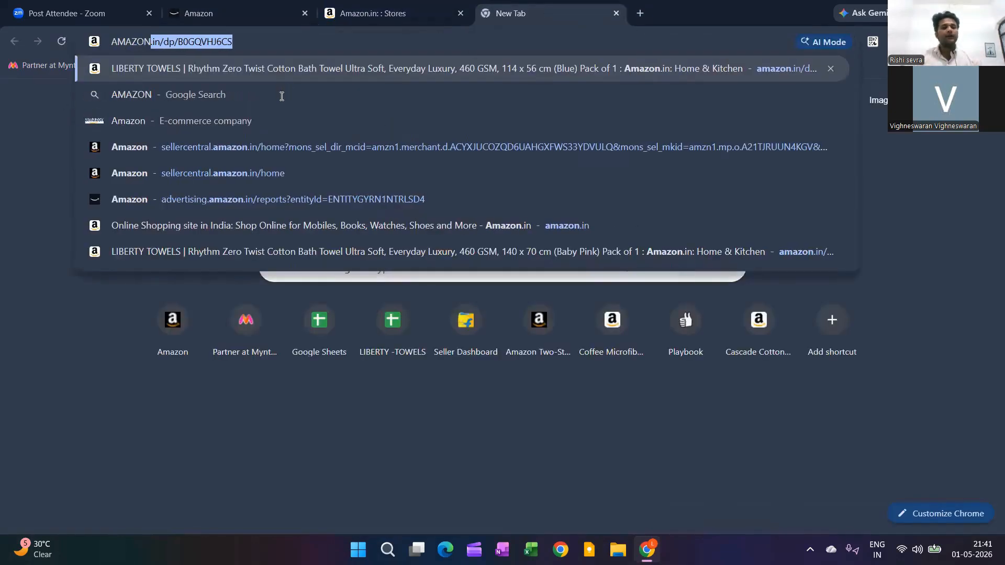
{"action": "key", "text": "Return"}
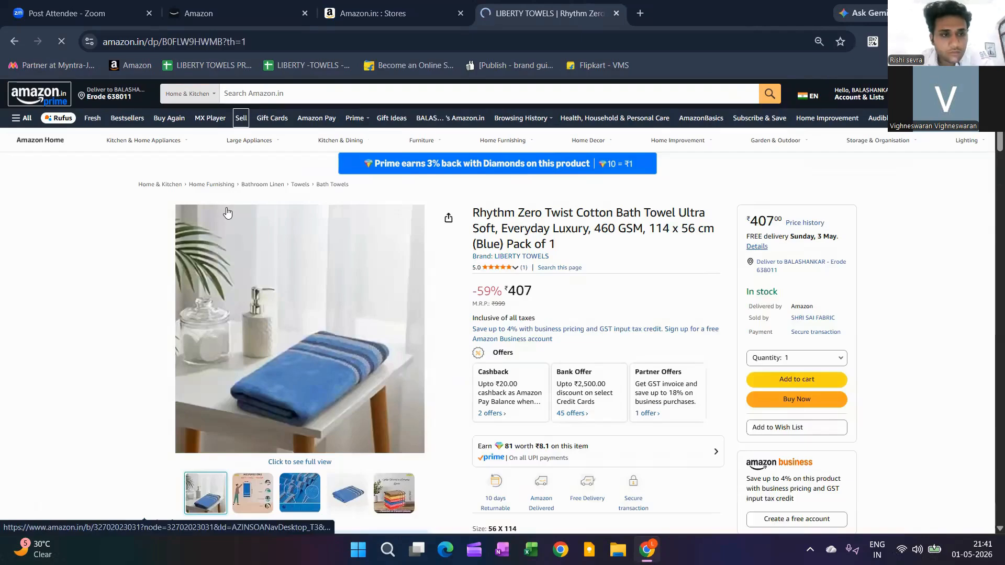
{"action": "left_click", "coordinate": [39, 95]}
{"action": "type", "text": "TOWELS"}
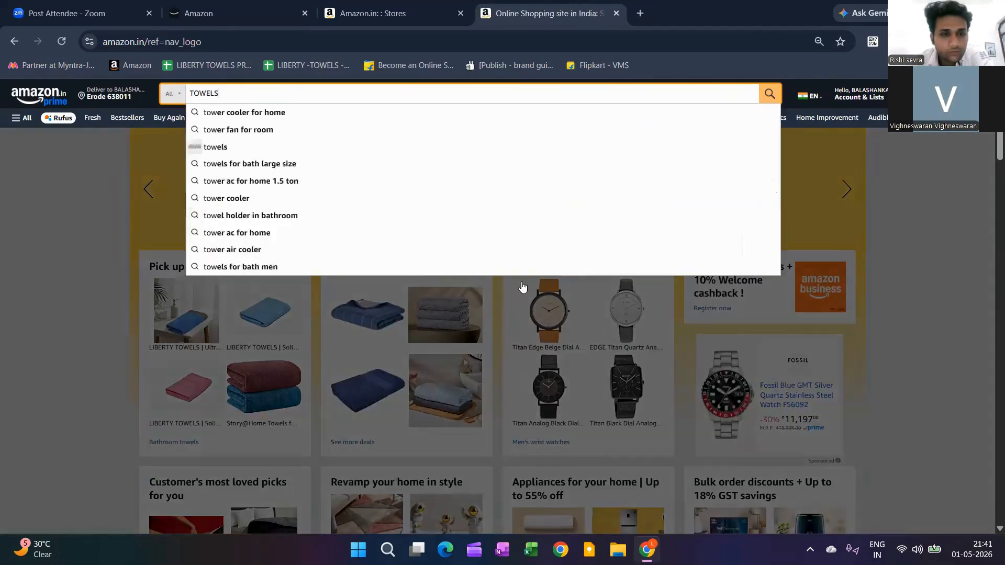
{"action": "key", "text": "Return"}
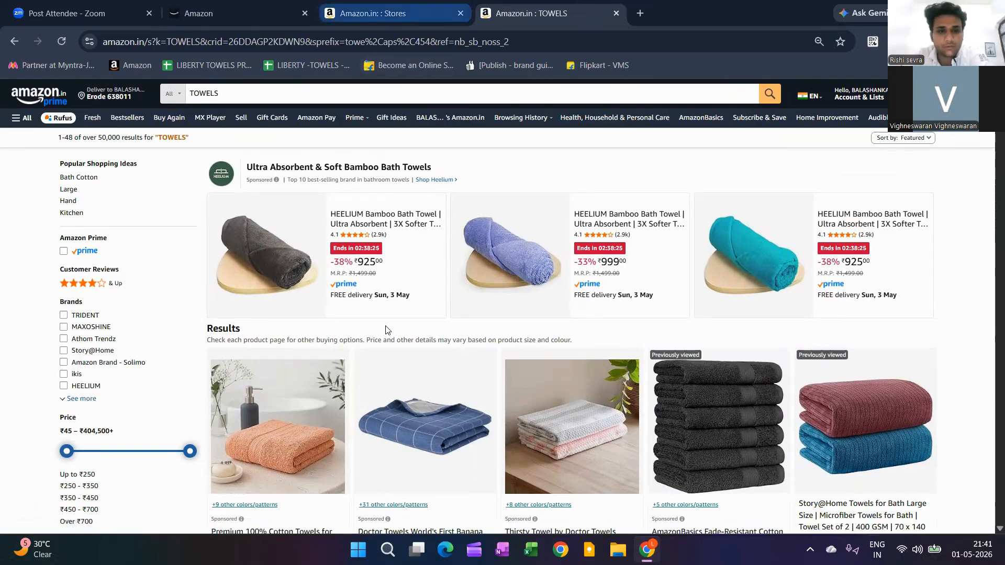
Step: Go back to the campaign draft and review the Ad format section
{"action": "key", "text": "ctrl+shift+Tab"}
{"action": "key", "text": "ctrl+shift+Tab"}
{"action": "scroll", "coordinate": [386, 326], "scroll_direction": "up", "scroll_amount": 20}
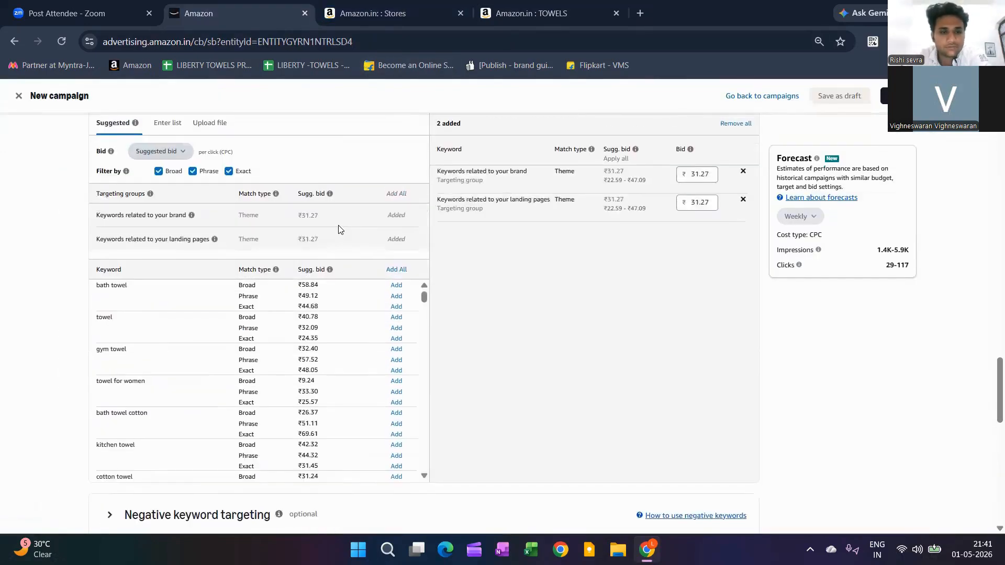
{"action": "scroll", "coordinate": [338, 230], "scroll_direction": "up", "scroll_amount": 1}
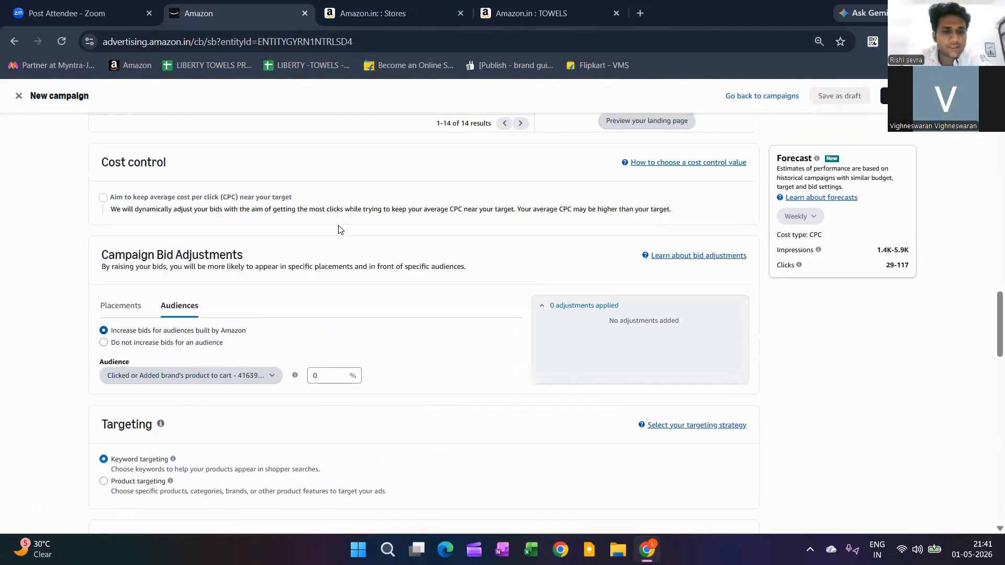
{"action": "scroll", "coordinate": [338, 229], "scroll_direction": "up", "scroll_amount": 15}
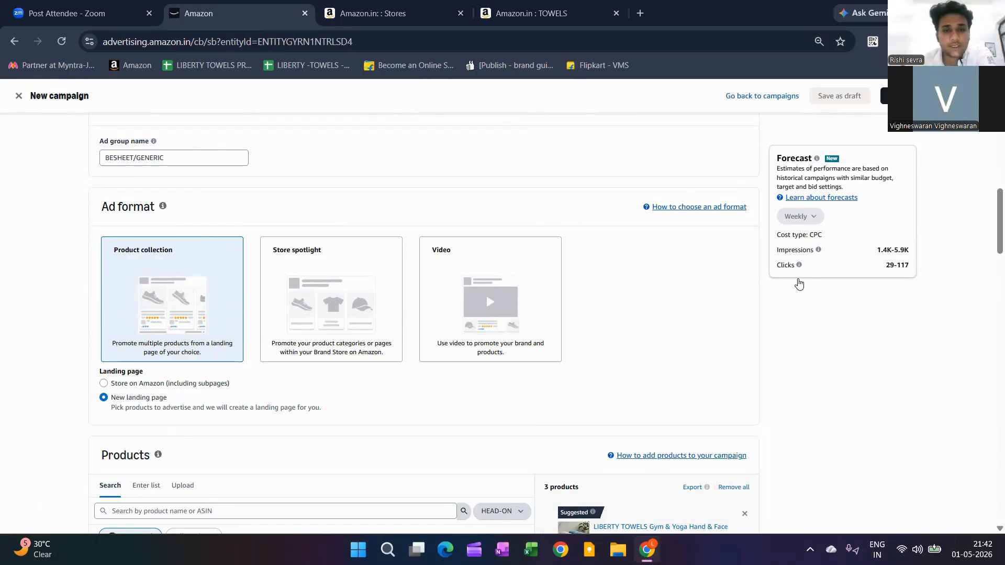
Step: From the TOWELS results, view the sponsored HEELIUM bath towel in Iris, go back to the results, and return to the campaign draft
{"action": "key", "text": "ctrl+4"}
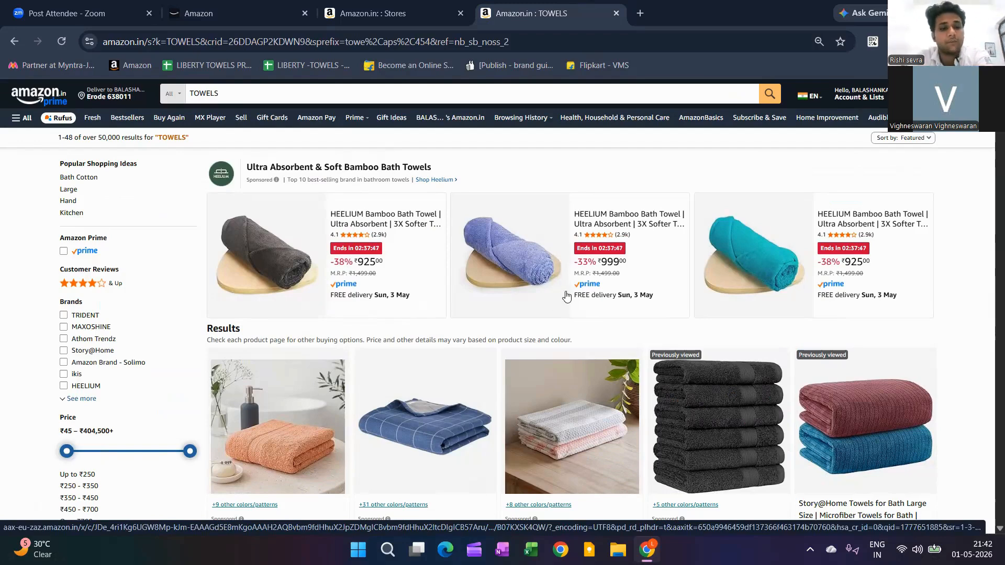
{"action": "left_click", "coordinate": [614, 271]}
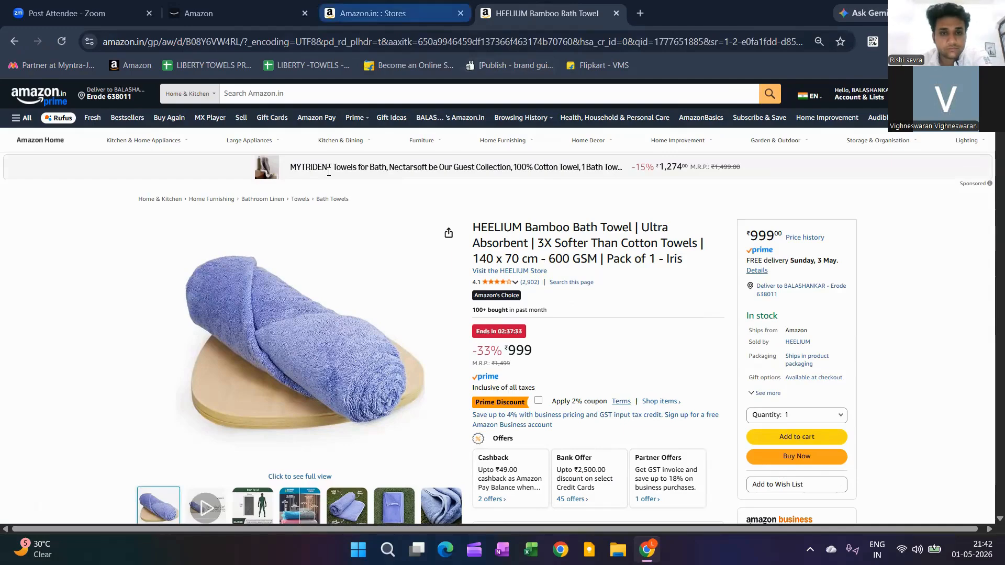
{"action": "left_click", "coordinate": [373, 13]}
{"action": "key", "text": "ctrl+Tab"}
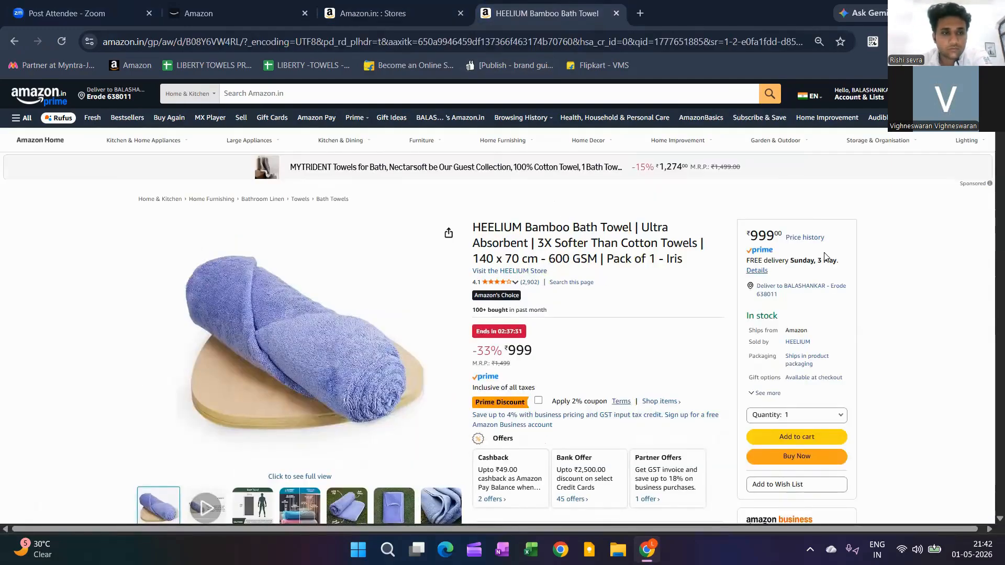
{"action": "key", "text": "alt+Left"}
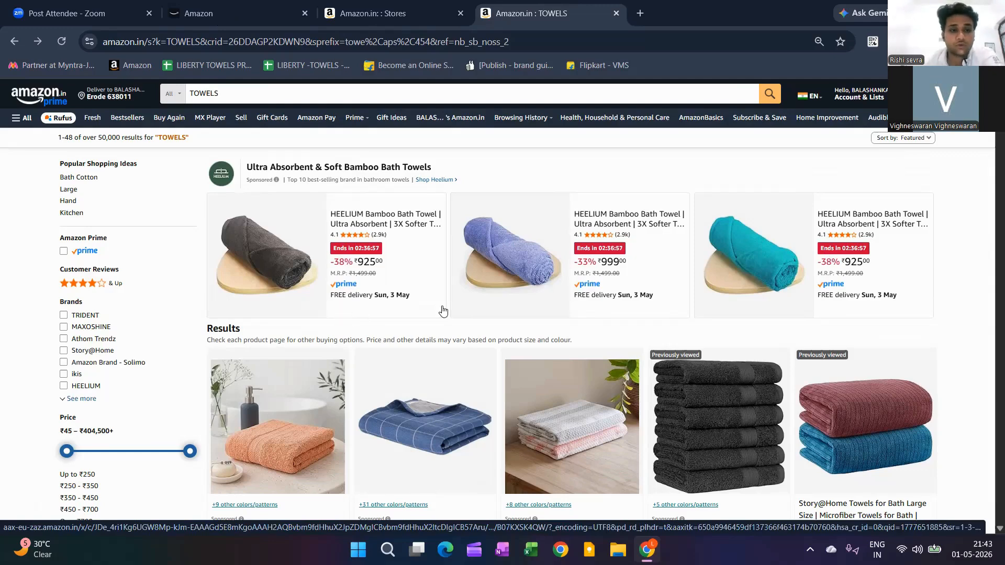
{"action": "key", "text": "ctrl+shift+Tab"}
{"action": "key", "text": "ctrl+shift+Tab"}
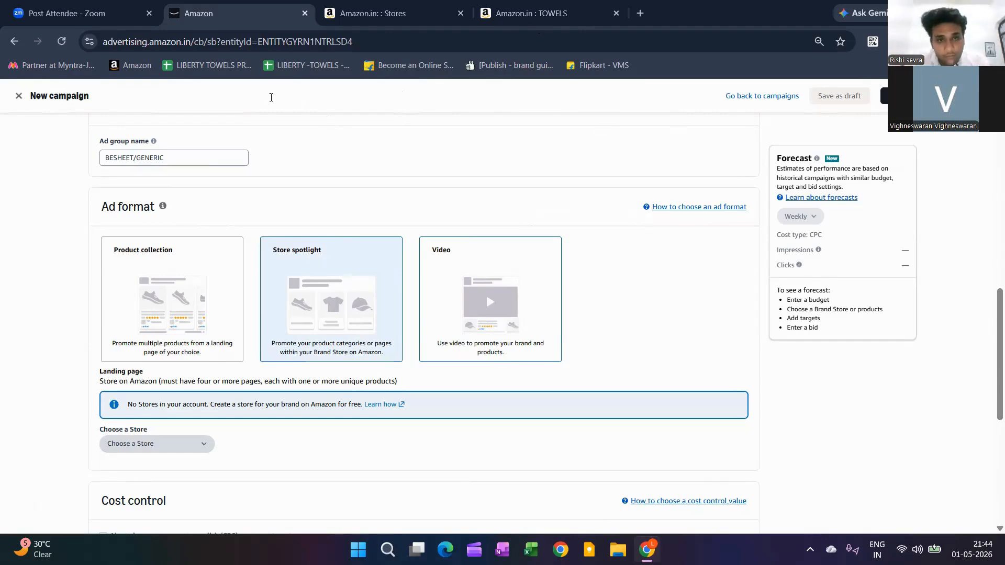
Step: Return to the Amazon.in results tab, search for RUNNING SHOES and look over the sponsored ads in the results
{"action": "key", "text": "ctrl+Tab"}
{"action": "key", "text": "ctrl+Tab"}
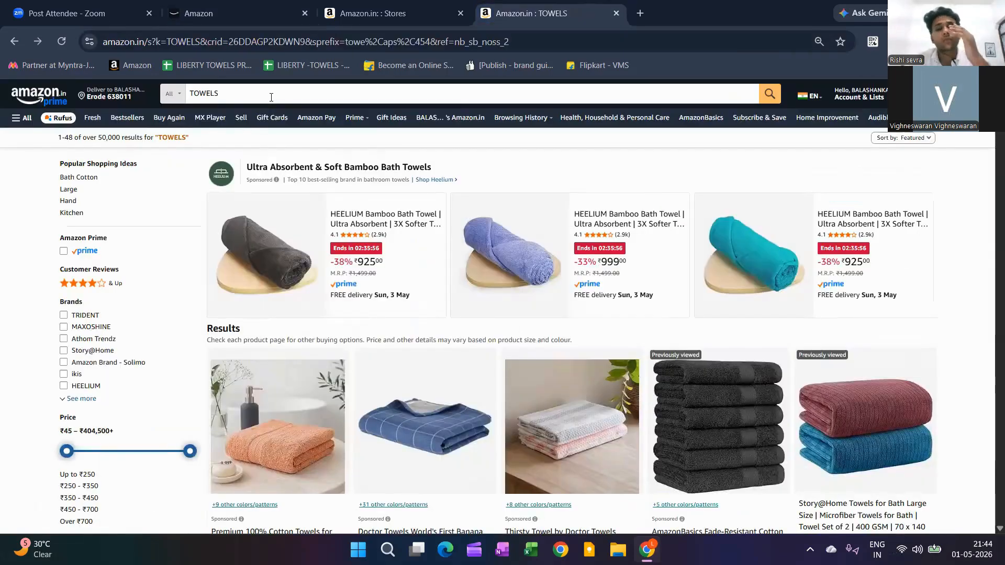
{"action": "left_click", "coordinate": [272, 98]}
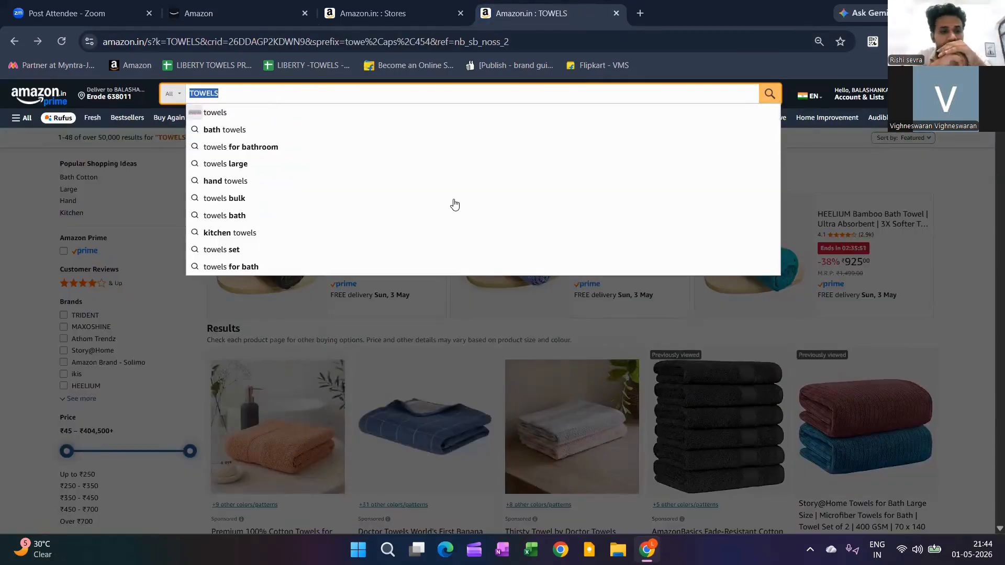
{"action": "key", "text": "BackSpace"}
{"action": "type", "text": "RUNN"}
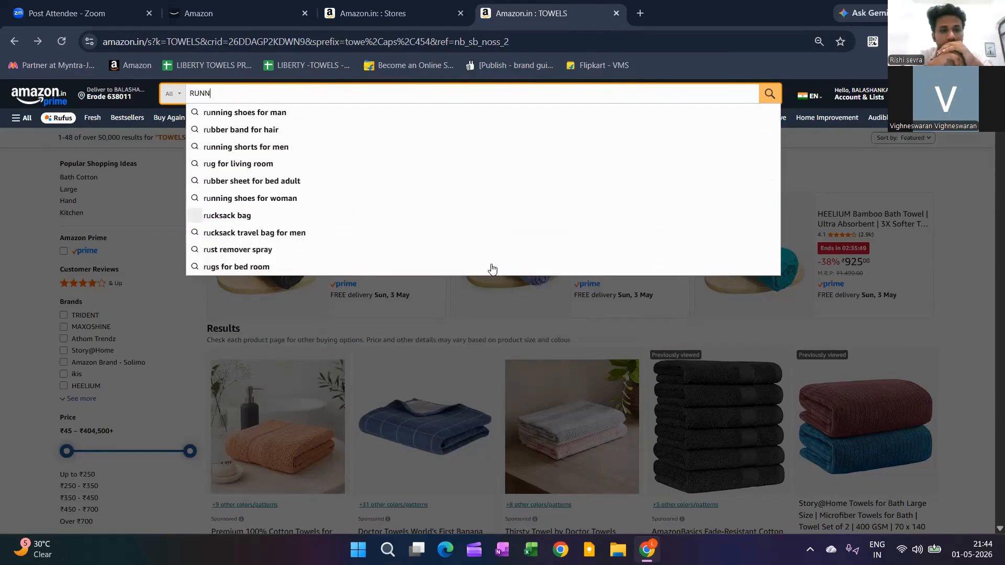
{"action": "type", "text": "ING SHOES"}
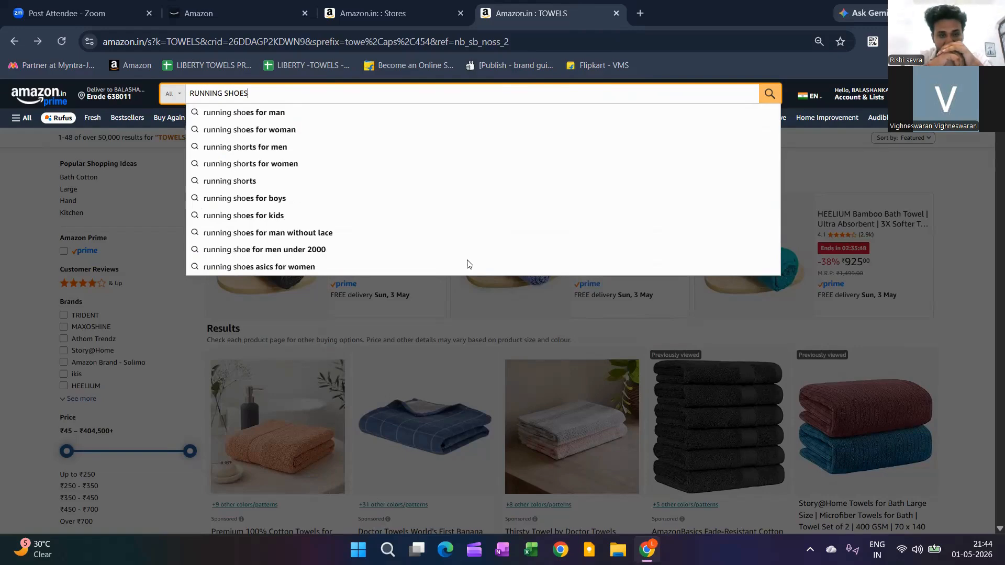
{"action": "key", "text": "Return"}
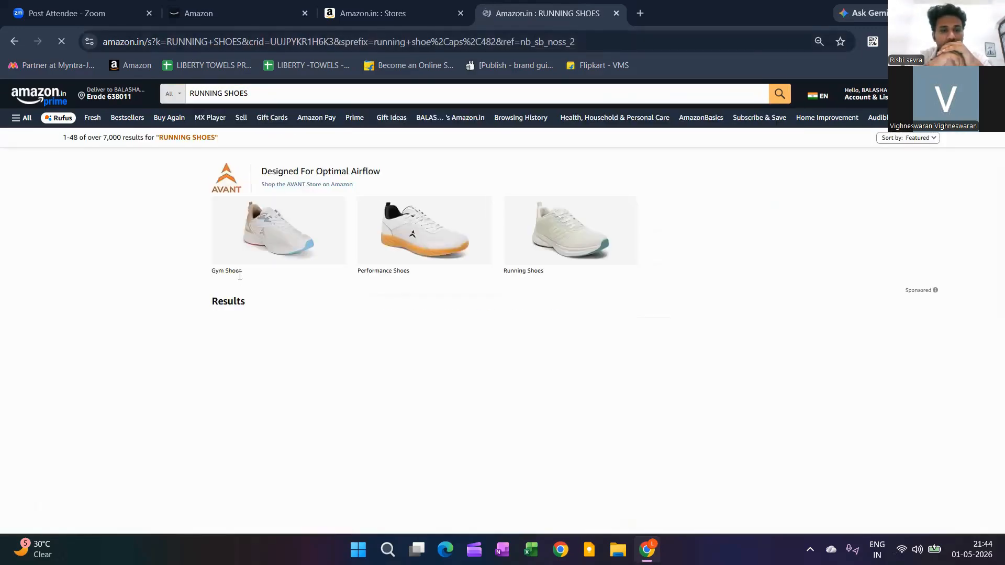
{"action": "scroll", "coordinate": [347, 274], "scroll_direction": "down", "scroll_amount": 1}
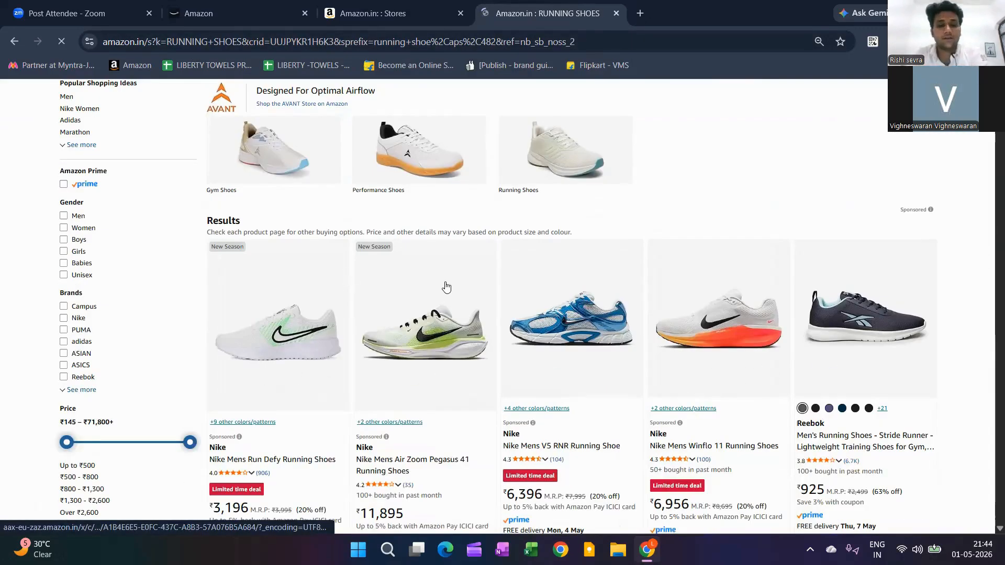
{"action": "scroll", "coordinate": [446, 287], "scroll_direction": "down", "scroll_amount": 3}
{"action": "scroll", "coordinate": [450, 309], "scroll_direction": "up", "scroll_amount": 5}
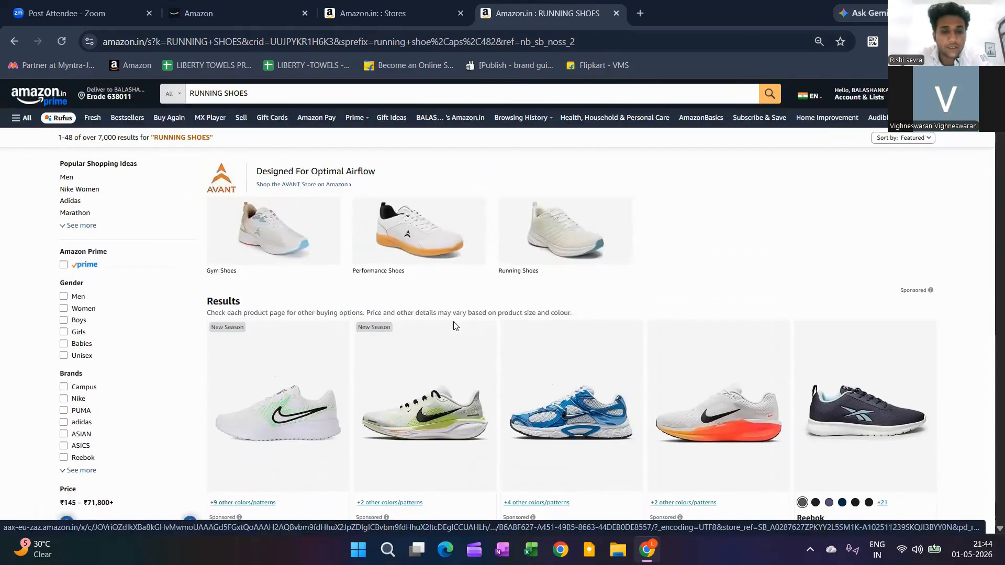
Step: View the AVANT brand store linked from the sponsored banner and go back to the RUNNING SHOES results
{"action": "key", "text": "ctrl+a"}
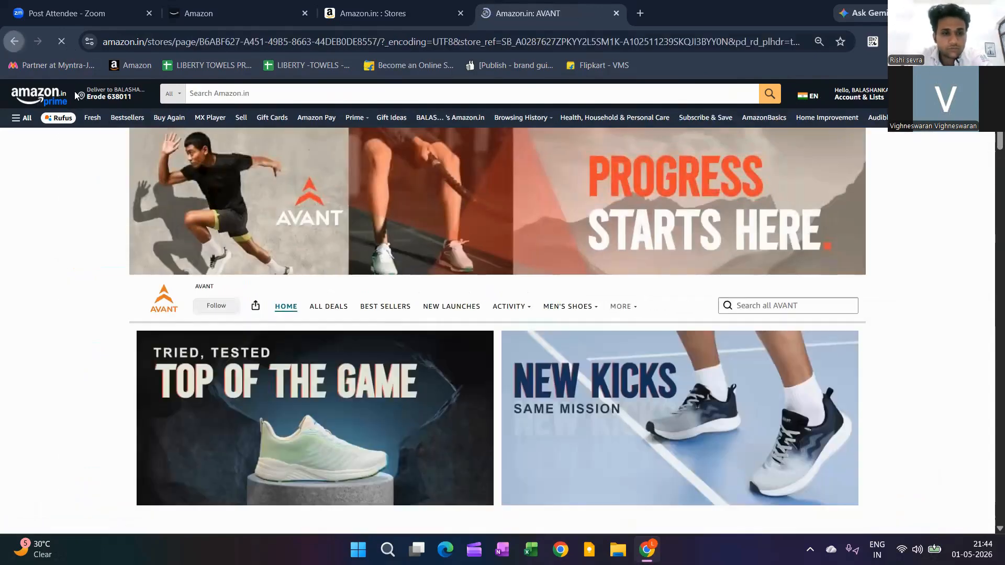
{"action": "left_click", "coordinate": [14, 41]}
{"action": "left_click", "coordinate": [236, 273]}
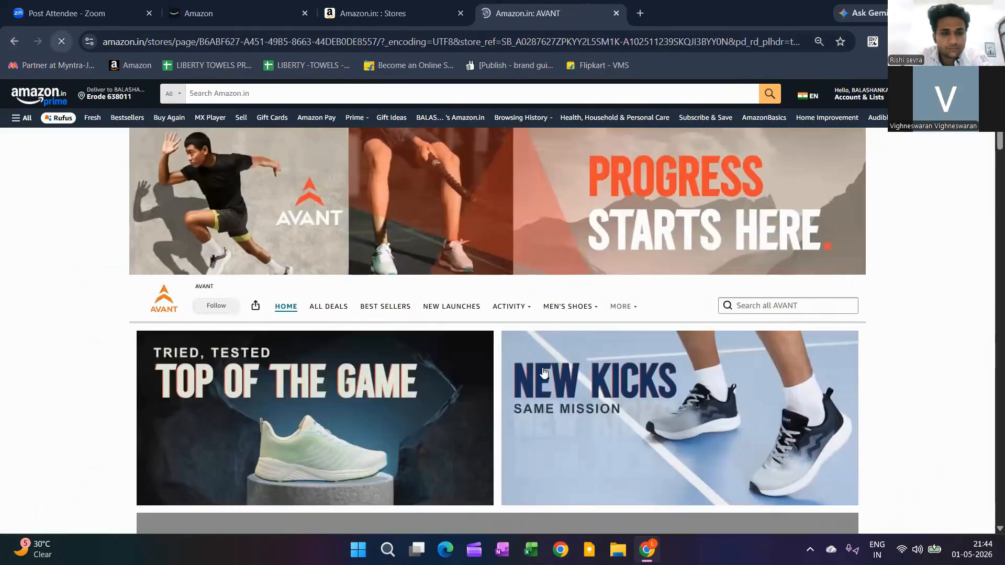
{"action": "key", "text": "alt+Left"}
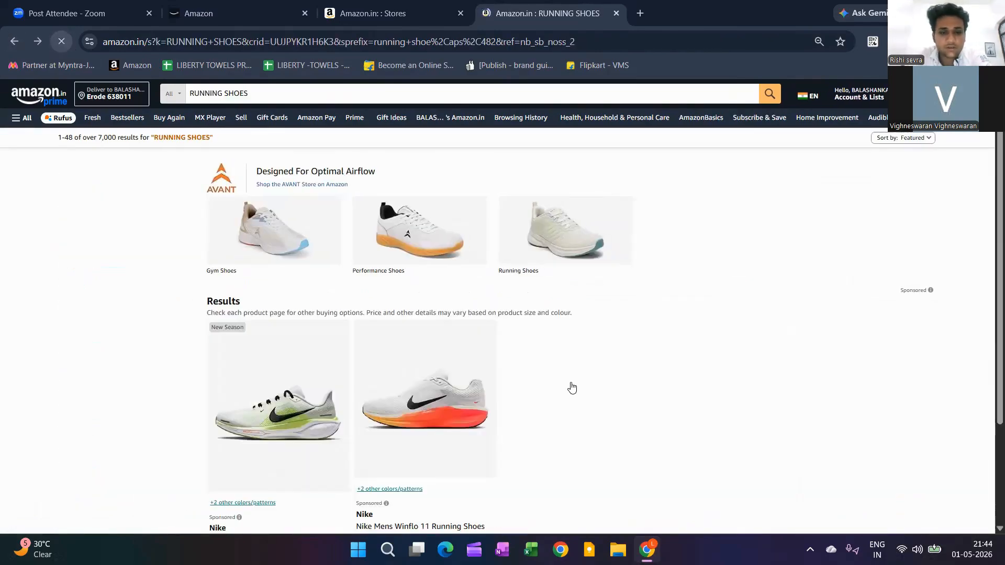
Step: Enlarge the results page to examine the AVANT sponsored banner with its Gym, Performance and Running Shoes tiles, and reduce the page zoom again
{"action": "key", "text": "ctrl+plus"}
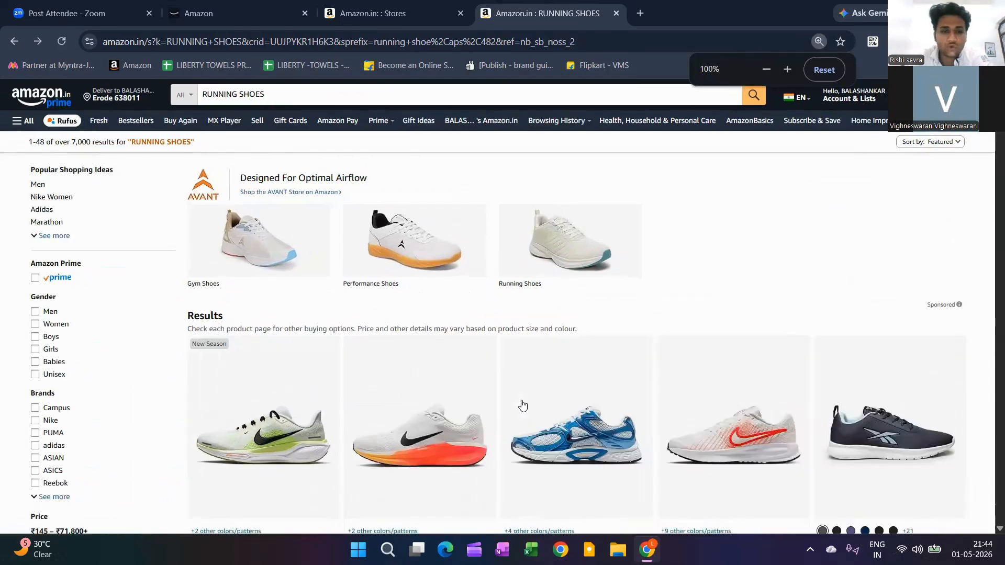
{"action": "key", "text": "ctrl+plus"}
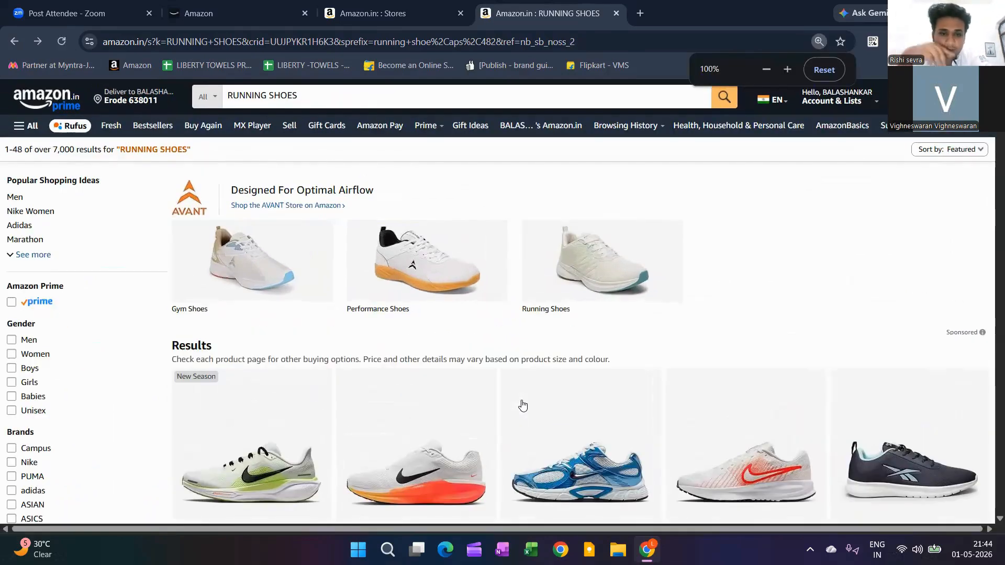
{"action": "key", "text": "ctrl+plus"}
{"action": "key", "text": "ctrl+plus"}
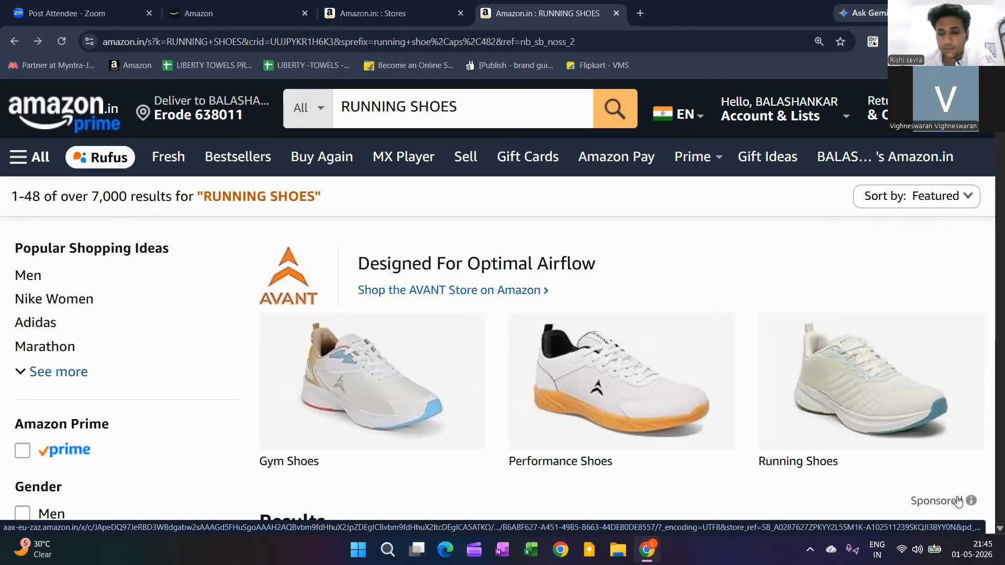
{"action": "scroll", "coordinate": [949, 503], "scroll_direction": "down", "scroll_amount": 4}
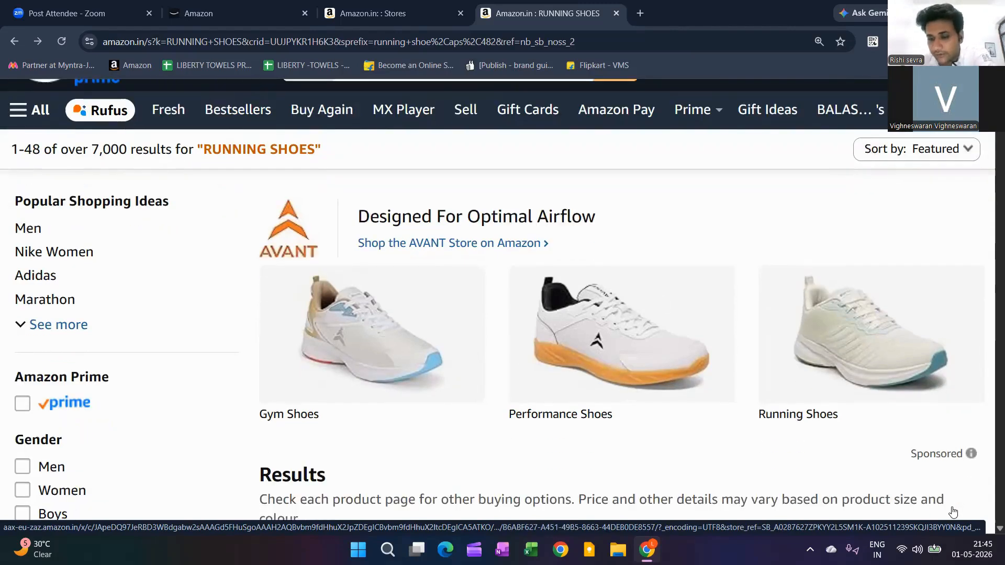
{"action": "scroll", "coordinate": [931, 452], "scroll_direction": "up", "scroll_amount": 1}
{"action": "scroll", "coordinate": [929, 450], "scroll_direction": "down", "scroll_amount": 3}
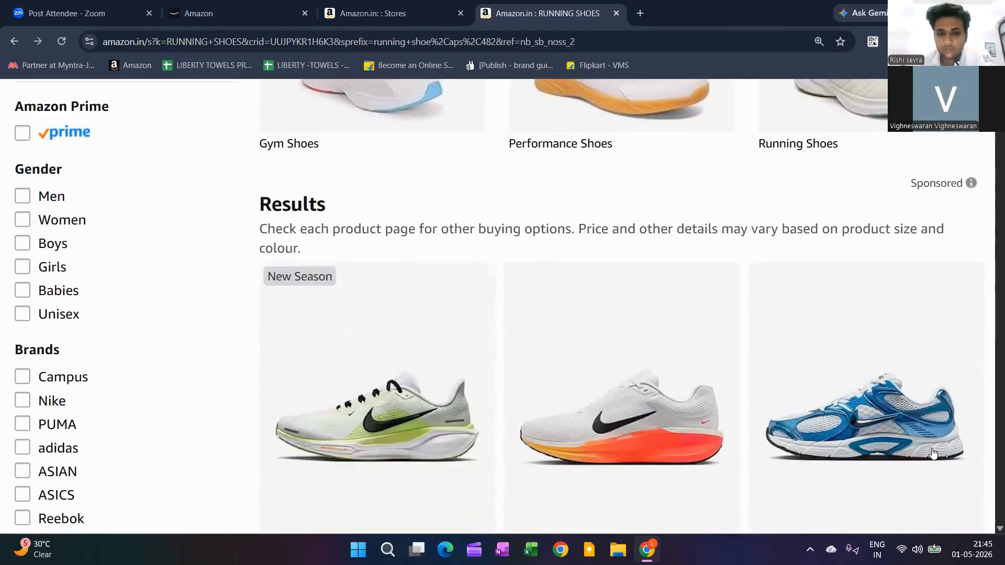
{"action": "scroll", "coordinate": [924, 448], "scroll_direction": "up", "scroll_amount": 6}
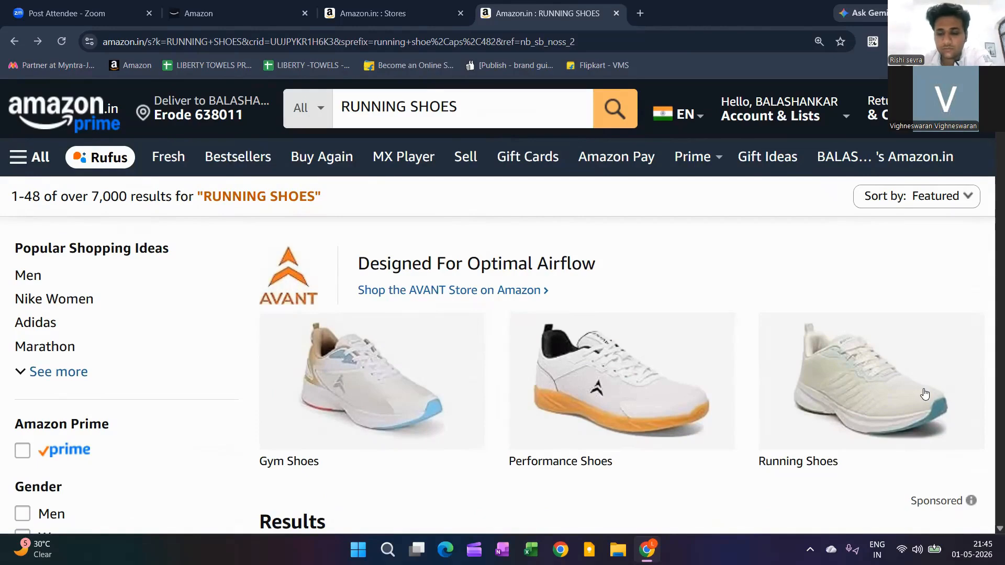
{"action": "key", "text": "ctrl+minus"}
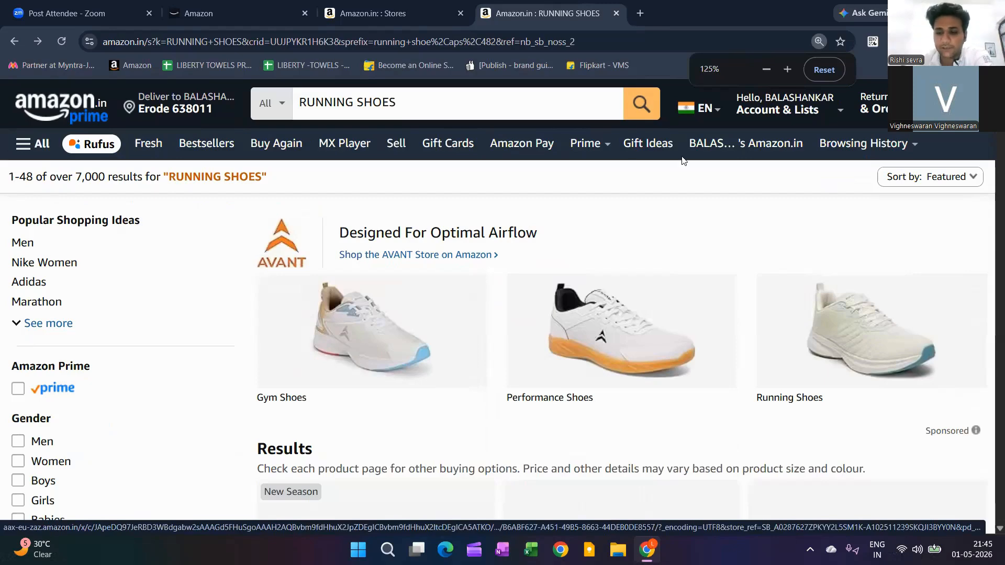
{"action": "key", "text": "ctrl+minus"}
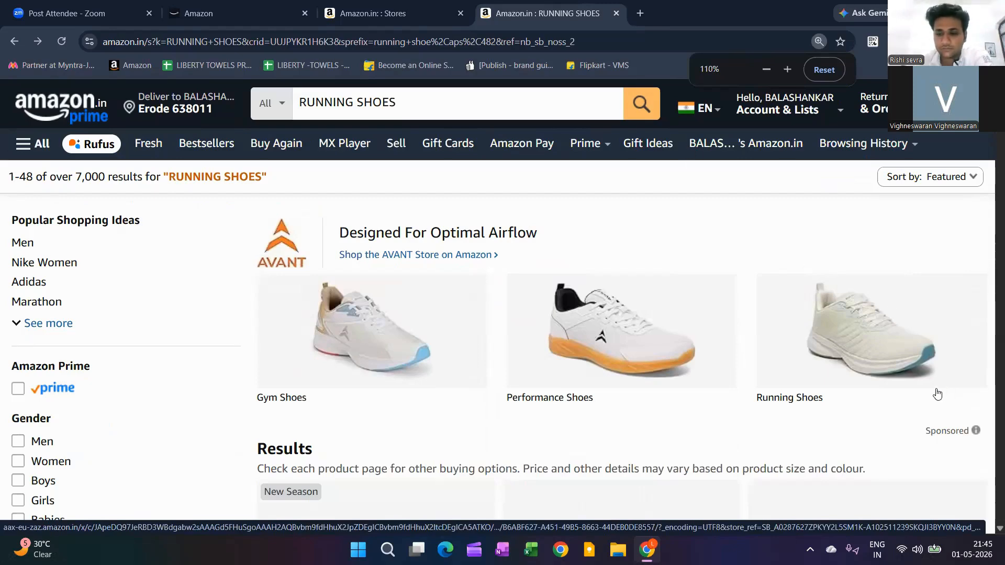
{"action": "key", "text": "ctrl+minus"}
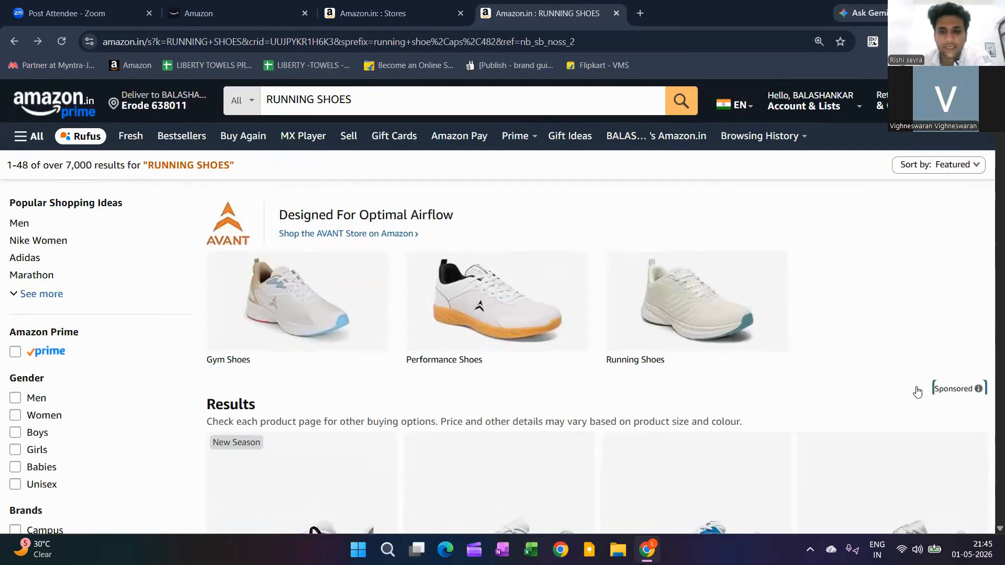
Step: Open and dismiss the AVANT ad's feedback form, and return to the campaign draft's Ad format section
{"action": "left_click", "coordinate": [921, 389]}
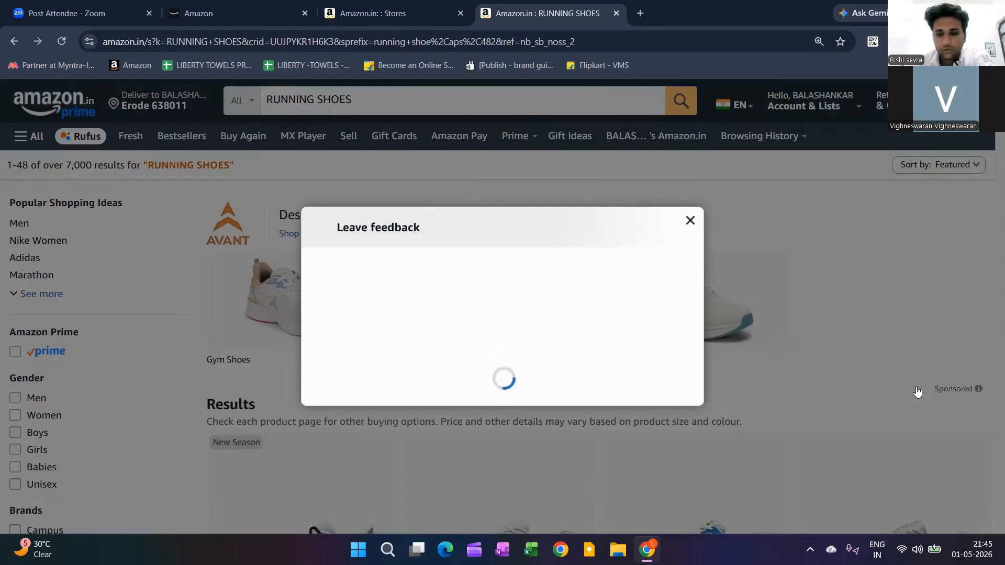
{"action": "key", "text": "Escape"}
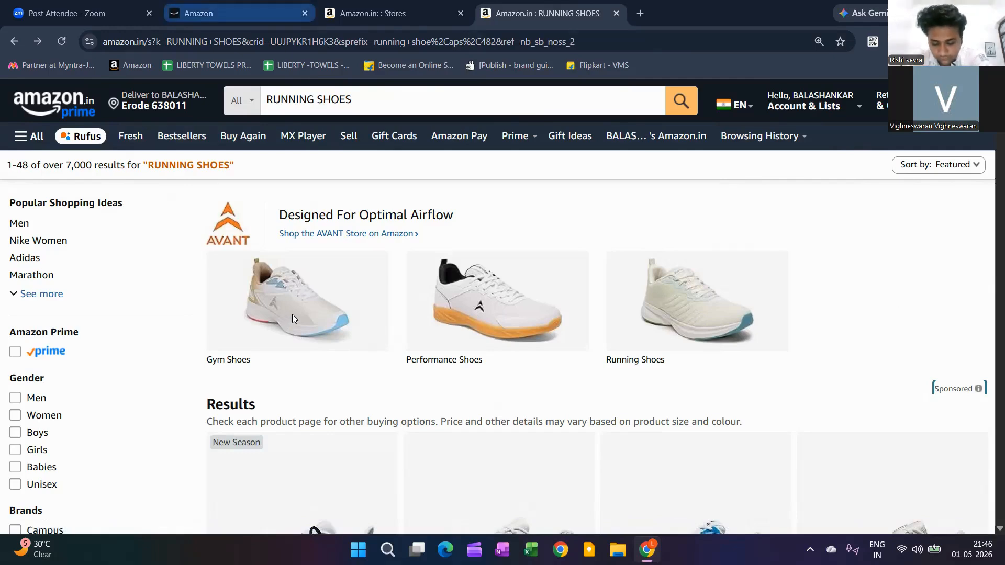
{"action": "key", "text": "ctrl+2"}
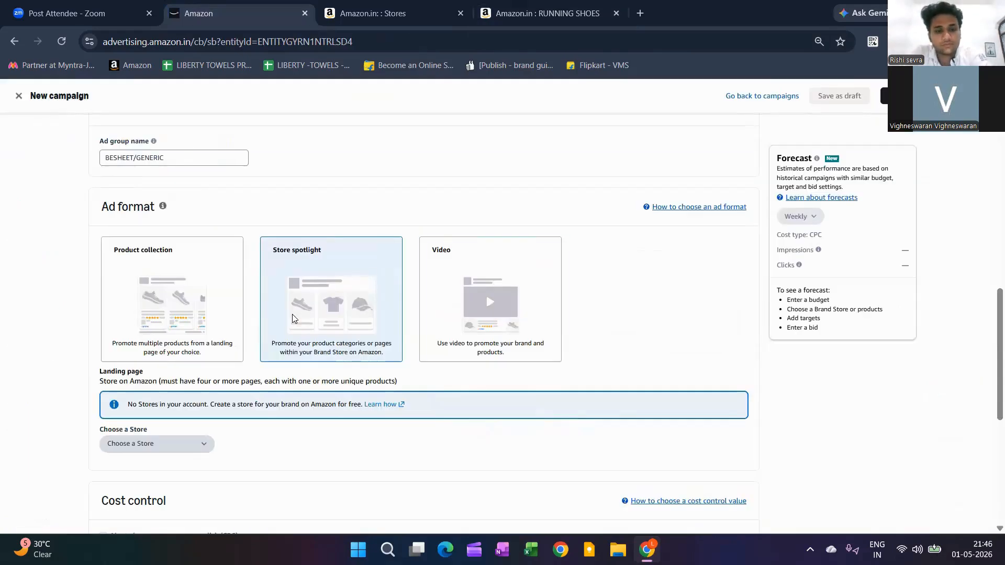
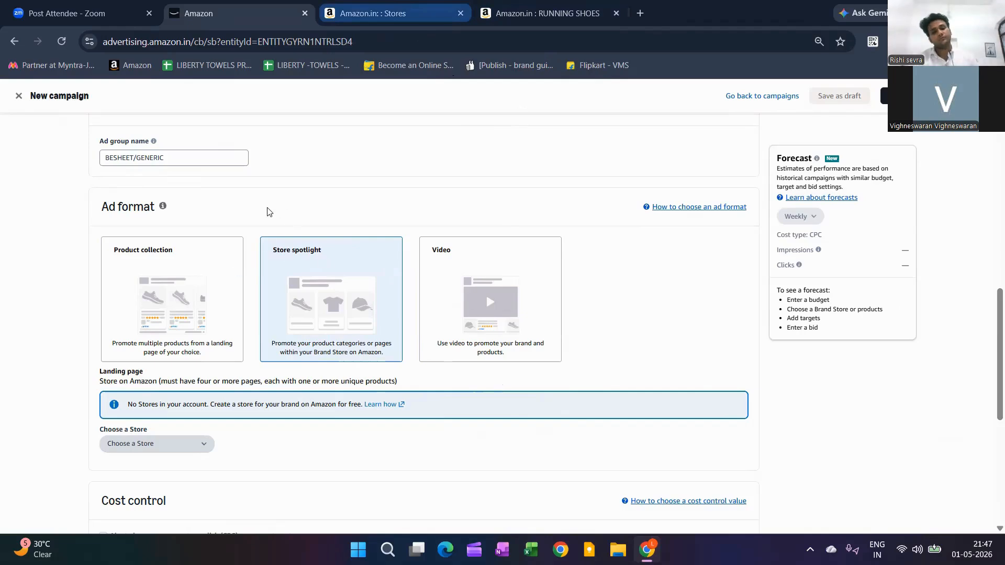
Step: From the AVANT ad, open the Performance Shoes store page and the AVANT Men FreeKick Football Shoes product page, highlighting its title
{"action": "key", "text": "ctrl+Tab"}
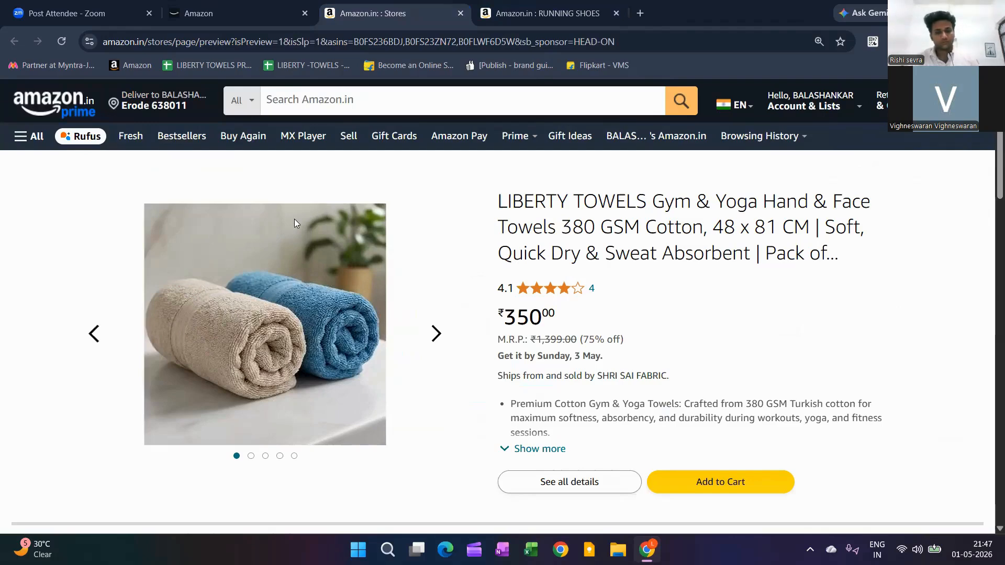
{"action": "key", "text": "ctrl+Tab"}
{"action": "left_click", "coordinate": [307, 196]}
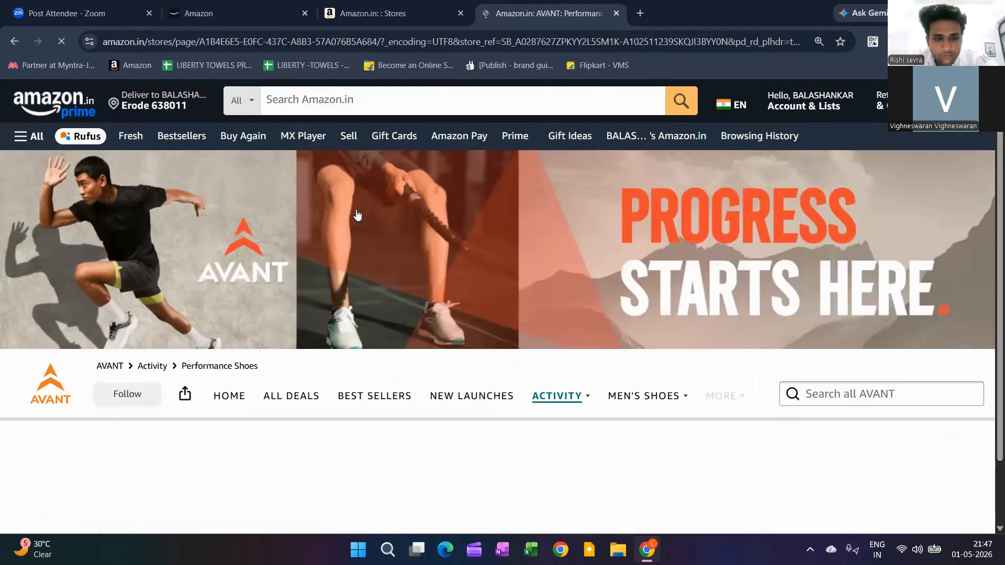
{"action": "scroll", "coordinate": [356, 218], "scroll_direction": "down", "scroll_amount": 5}
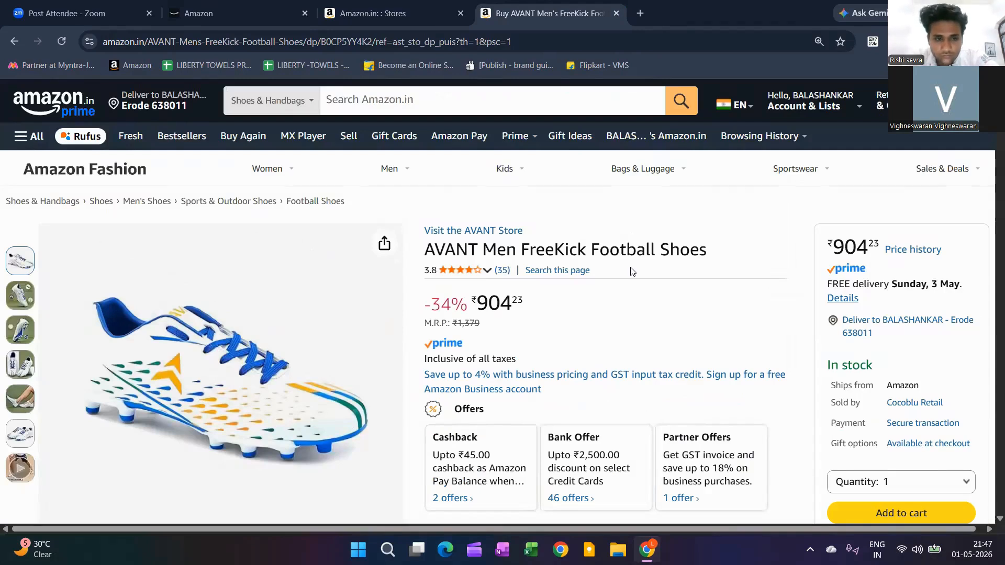
{"action": "double_click", "coordinate": [648, 252]}
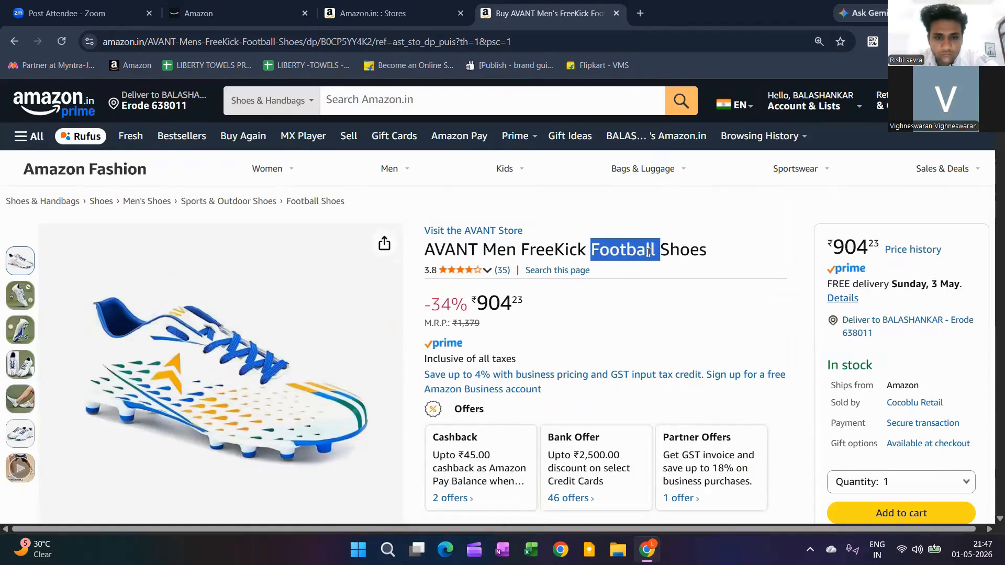
{"action": "triple_click", "coordinate": [648, 252]}
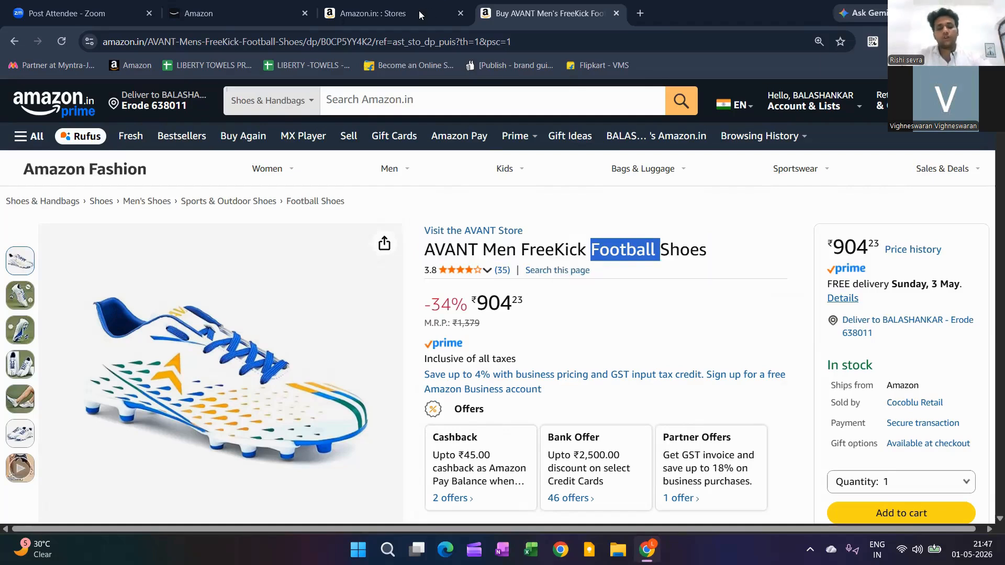
{"action": "triple_click", "coordinate": [683, 250]}
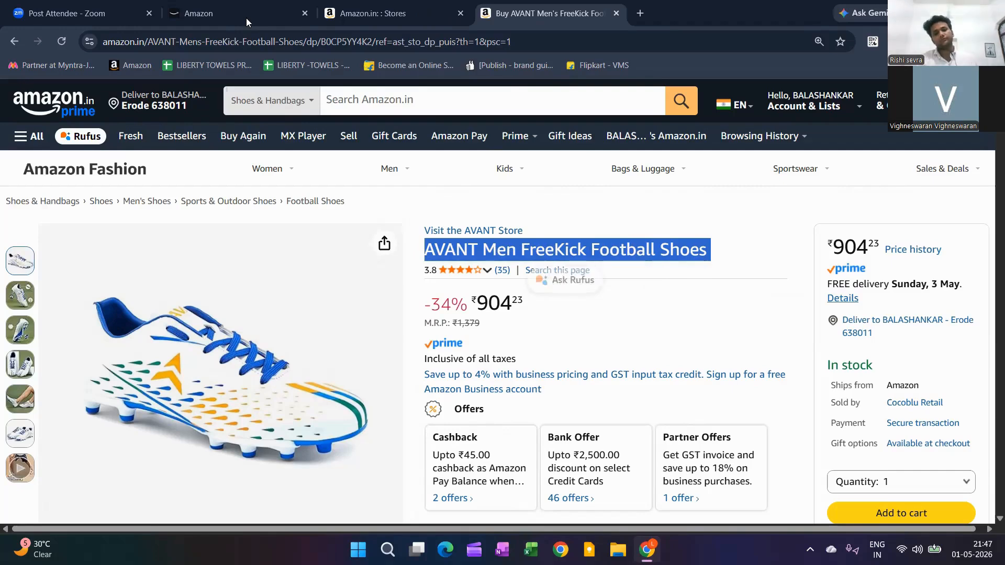
{"action": "triple_click", "coordinate": [623, 250]}
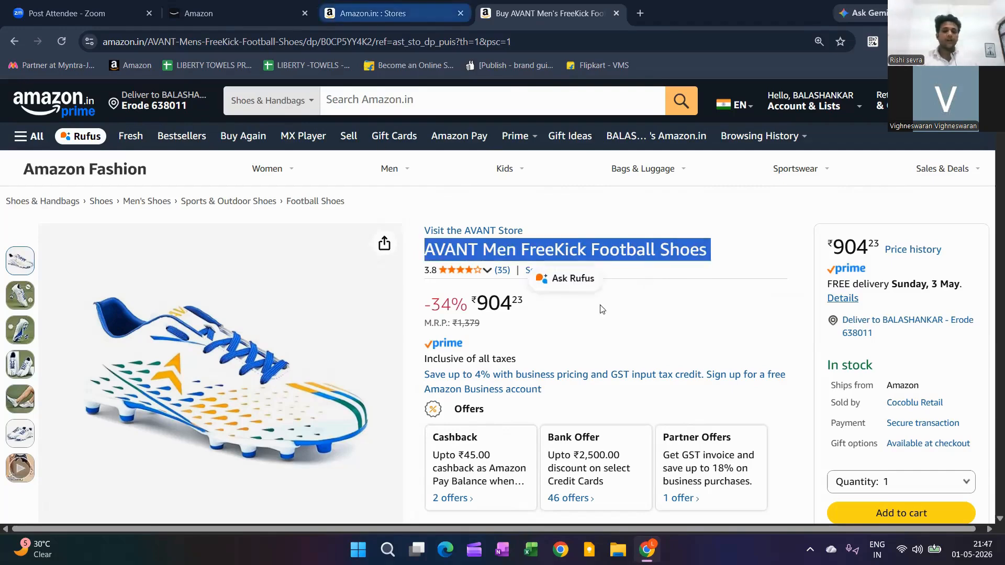
Step: Close the tab with the LIBERTY TOWELS store preview and return to the campaign draft
{"action": "left_click", "coordinate": [408, 13]}
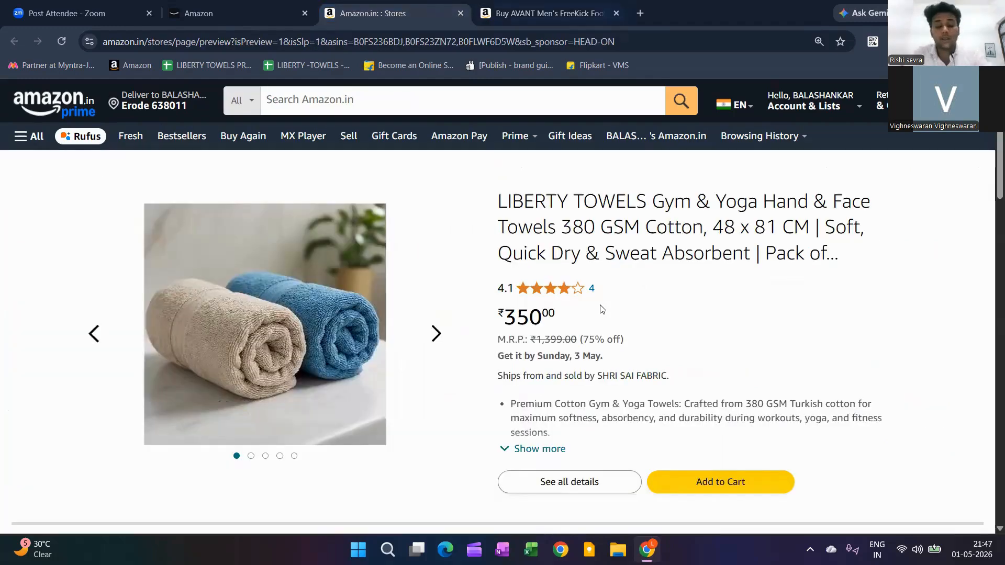
{"action": "left_click", "coordinate": [461, 13]}
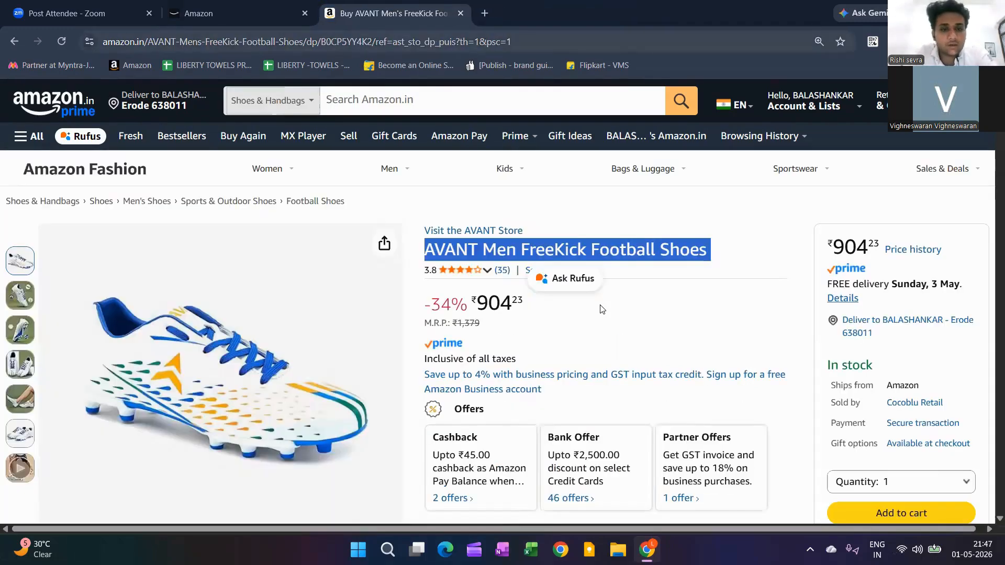
{"action": "key", "text": "ctrl+shift+Tab"}
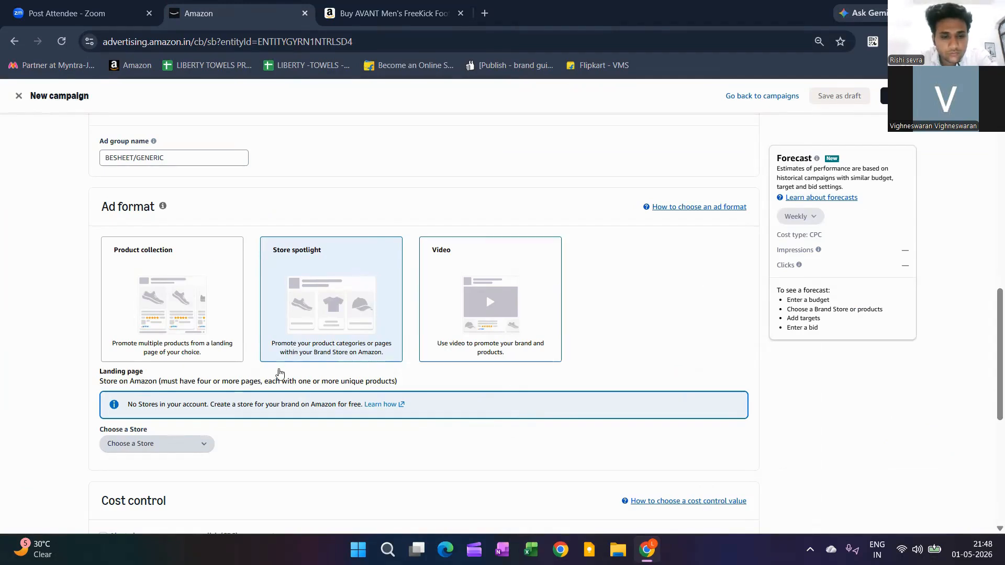
Step: Select the Video ad format to view its landing page options, and switch back to Store spotlight
{"action": "key", "text": "Right"}
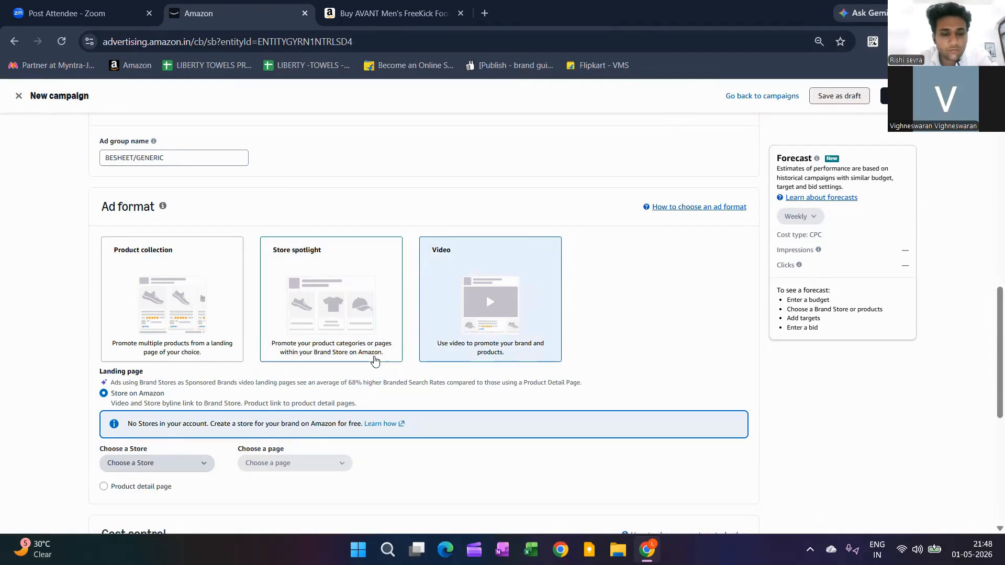
{"action": "left_click", "coordinate": [375, 360]}
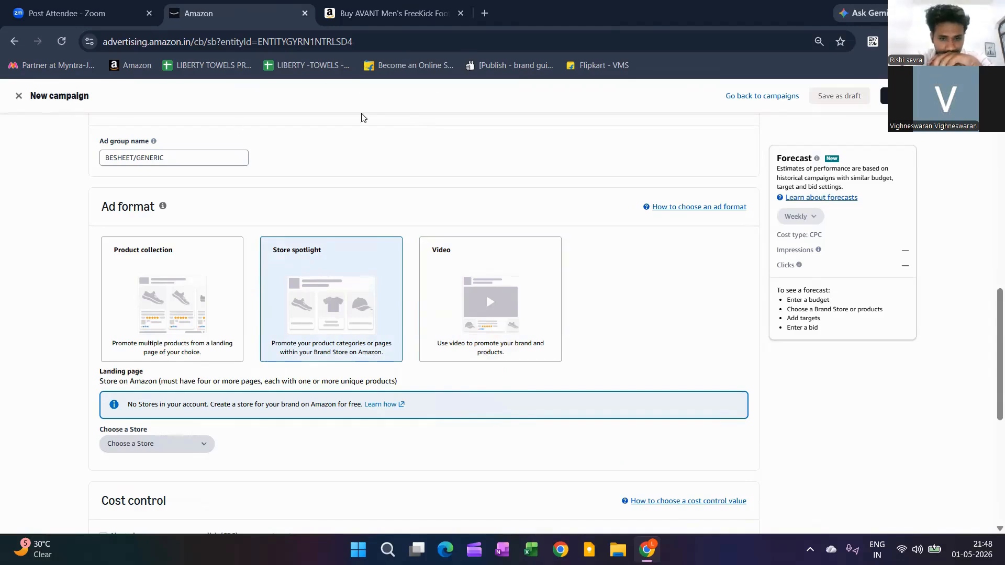
Step: Load the Amazon.in home page in the shopping tab, and select the Video ad format in the campaign draft
{"action": "key", "text": "Left"}
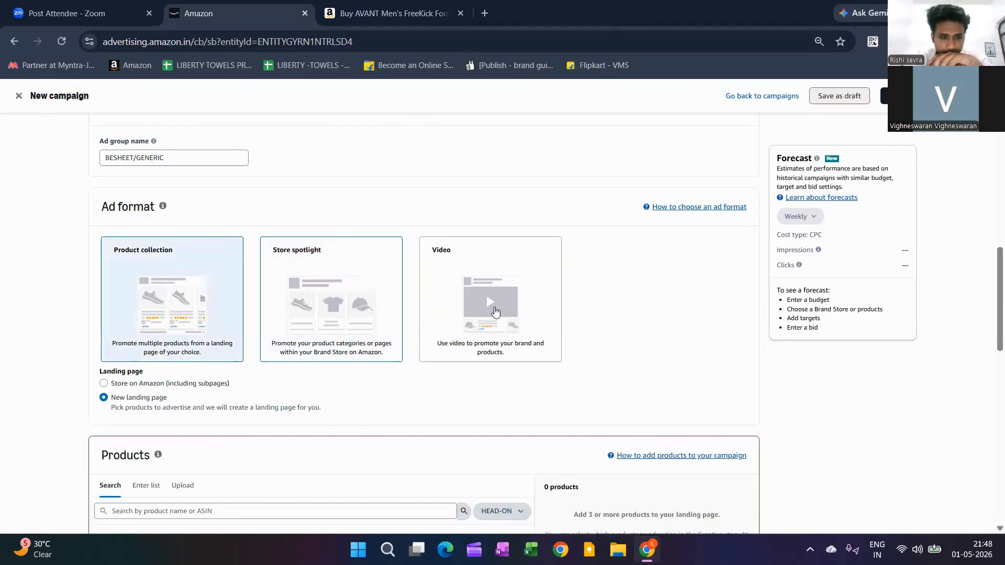
{"action": "left_click", "coordinate": [392, 14]}
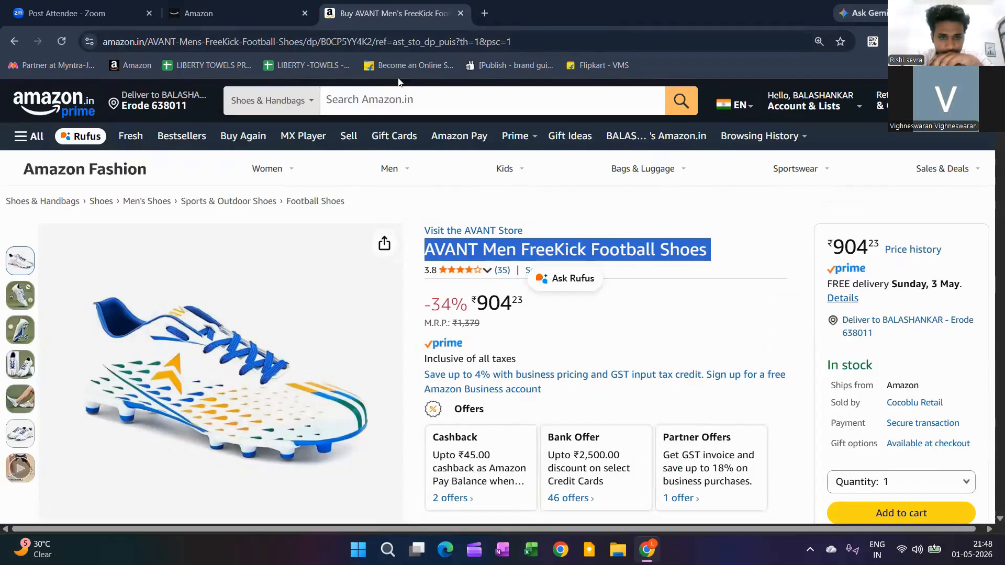
{"action": "left_click", "coordinate": [52, 102]}
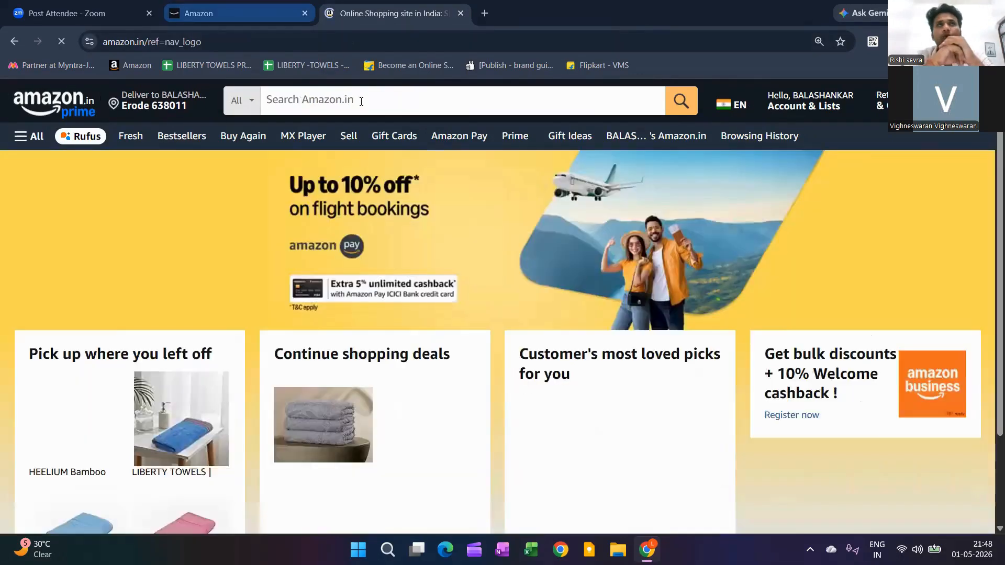
{"action": "left_click", "coordinate": [236, 13]}
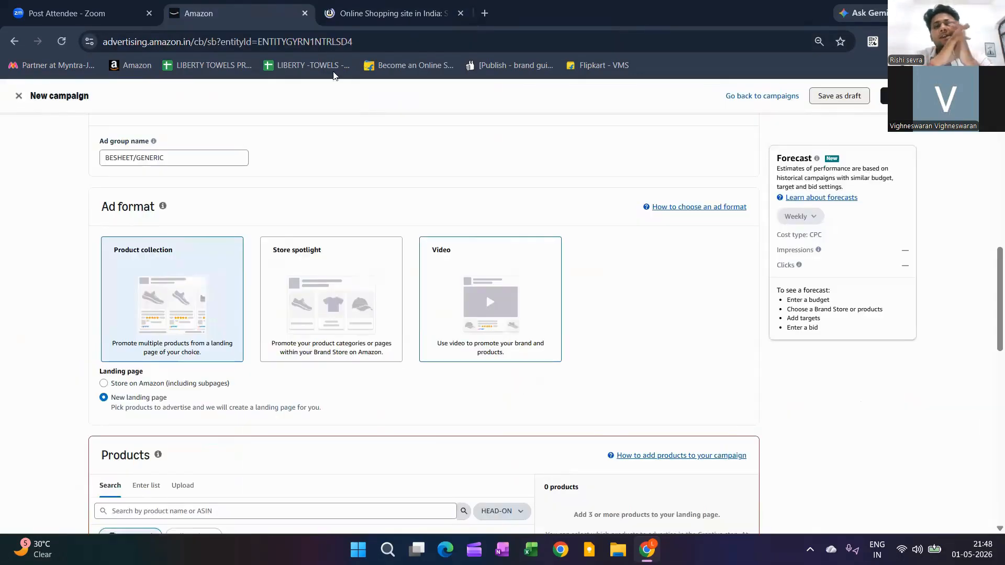
{"action": "left_click", "coordinate": [486, 292]}
Step: Search Amazon.in for "CAPS" to bring up live search ads
{"action": "left_click", "coordinate": [392, 14]}
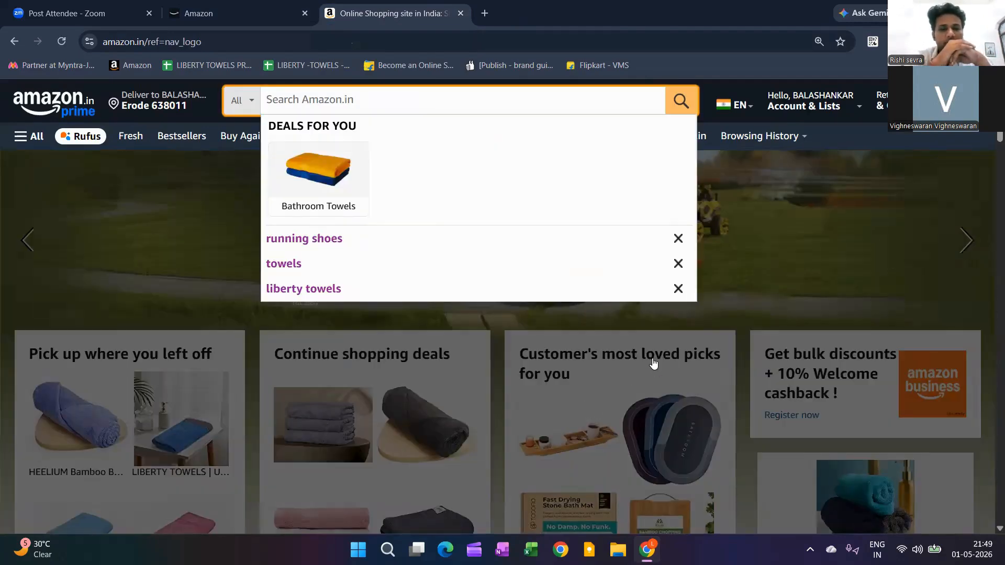
{"action": "type", "text": "CAPS"}
{"action": "key", "text": "Return"}
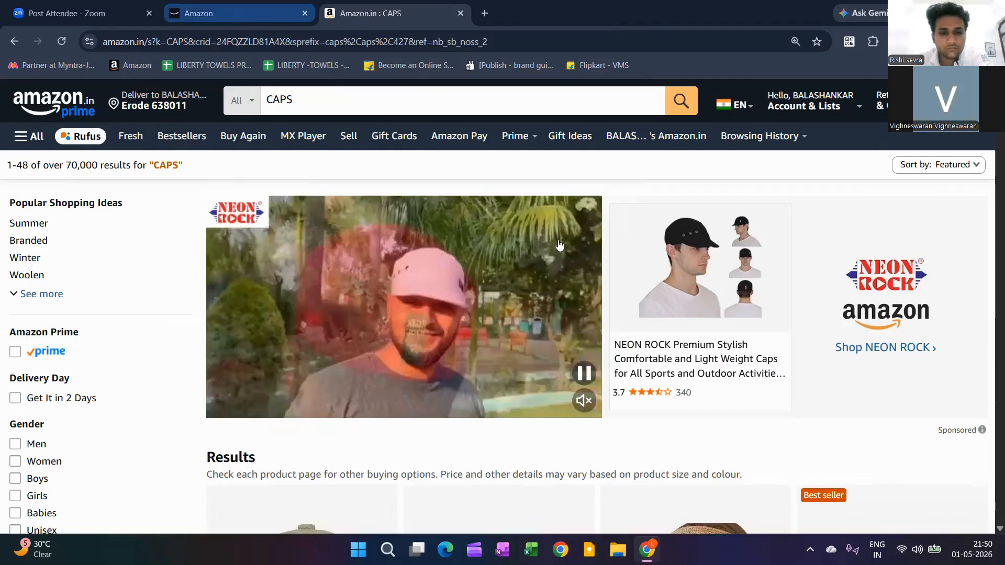
Step: Return to the campaign draft, review the Video format's landing page settings and open its store chooser
{"action": "key", "text": "ctrl+shift+Tab"}
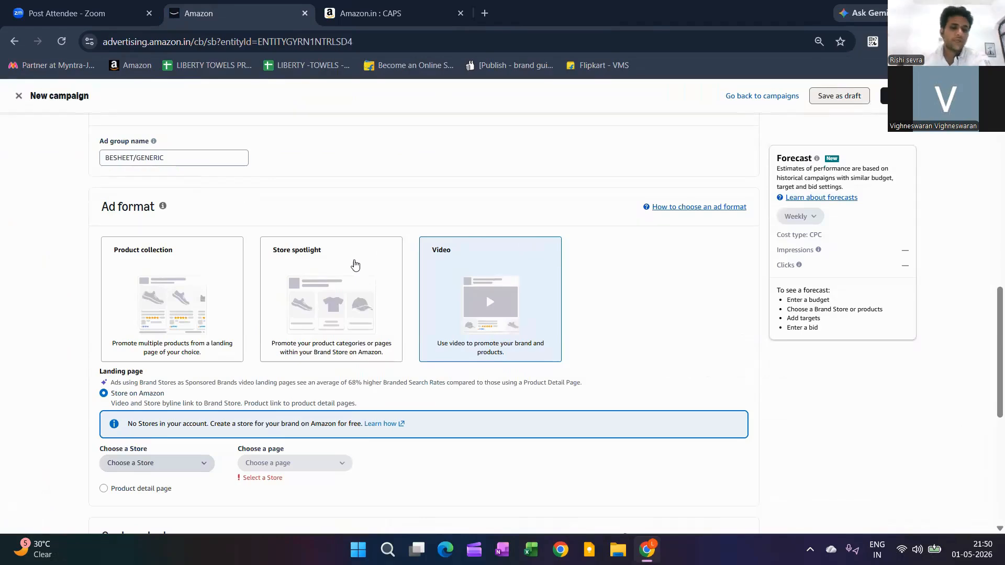
{"action": "scroll", "coordinate": [355, 264], "scroll_direction": "down", "scroll_amount": 2}
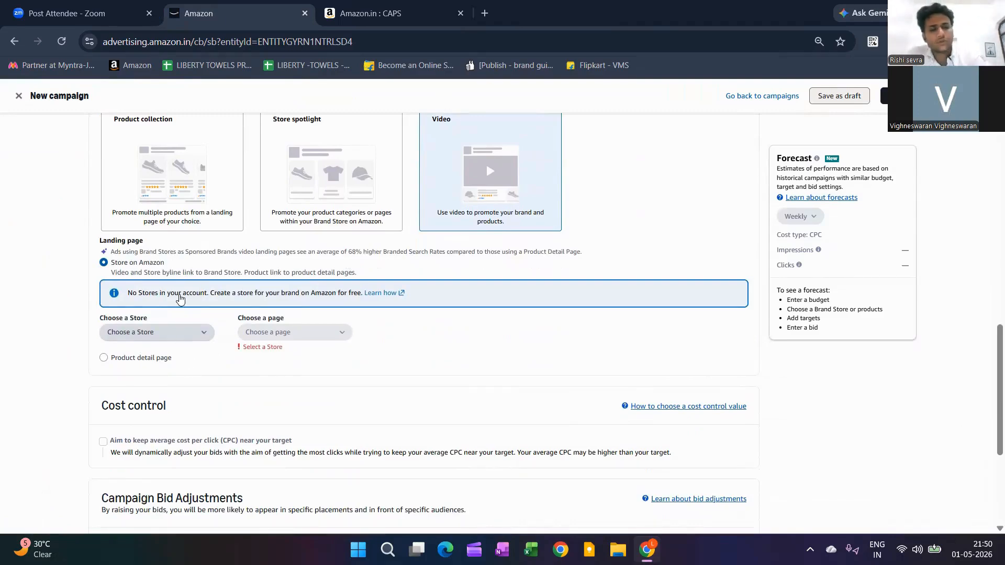
{"action": "scroll", "coordinate": [180, 296], "scroll_direction": "down", "scroll_amount": 4}
{"action": "scroll", "coordinate": [180, 298], "scroll_direction": "up", "scroll_amount": 4}
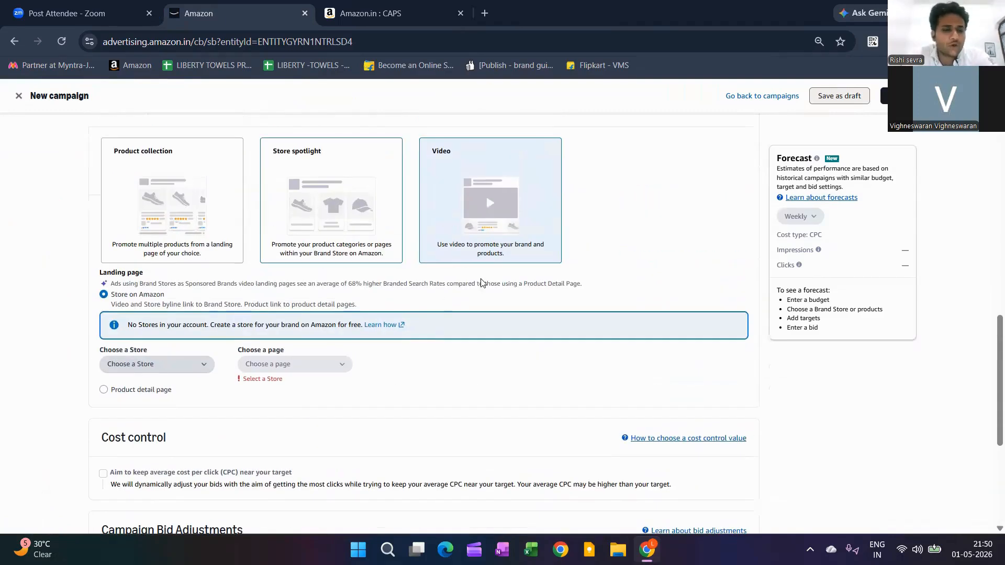
{"action": "left_click", "coordinate": [156, 365]}
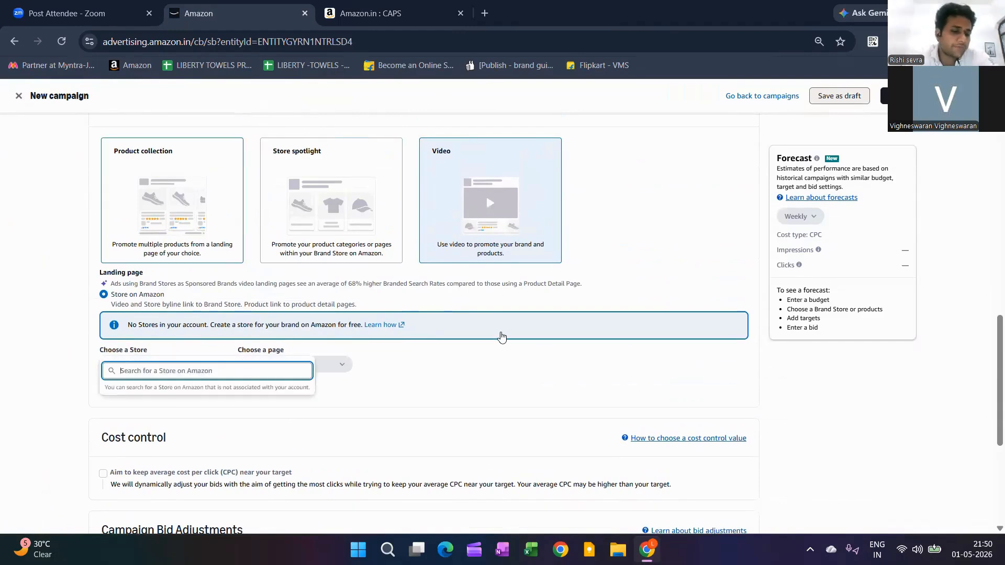
Step: Select the Product collection format with a new landing page and add the first three suggested LIBERTY TOWELS products
{"action": "left_click", "coordinate": [173, 200]}
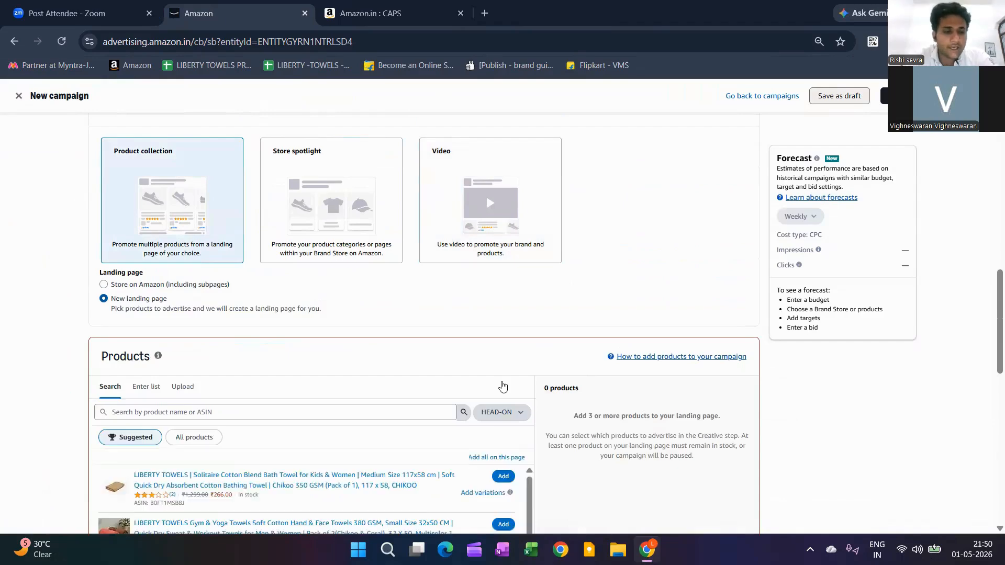
{"action": "scroll", "coordinate": [502, 387], "scroll_direction": "down", "scroll_amount": 3}
{"action": "left_click", "coordinate": [503, 281]}
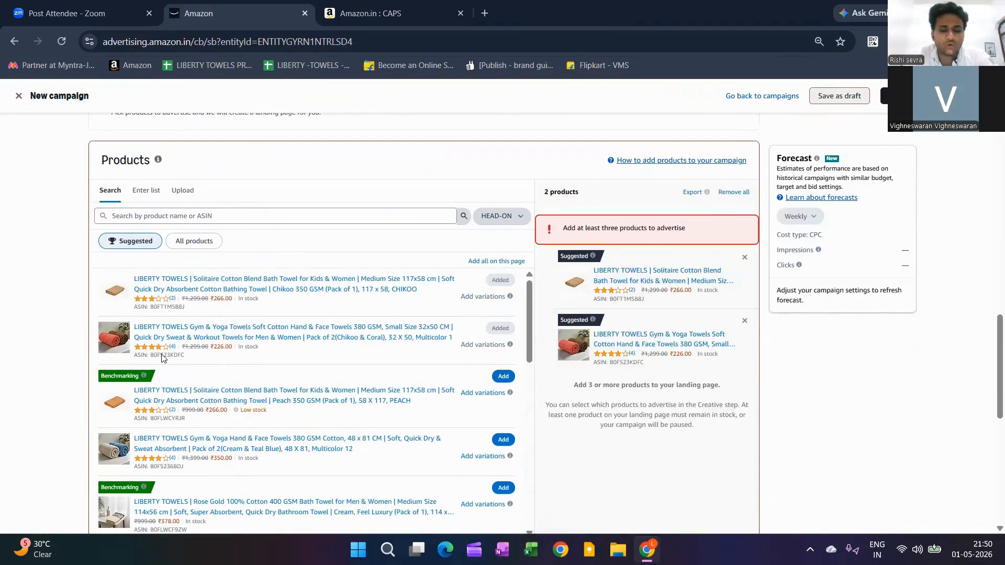
Step: Set the Product collection's landing page to Store on Amazon (including subpages) and review its store options
{"action": "scroll", "coordinate": [167, 376], "scroll_direction": "up", "scroll_amount": 6}
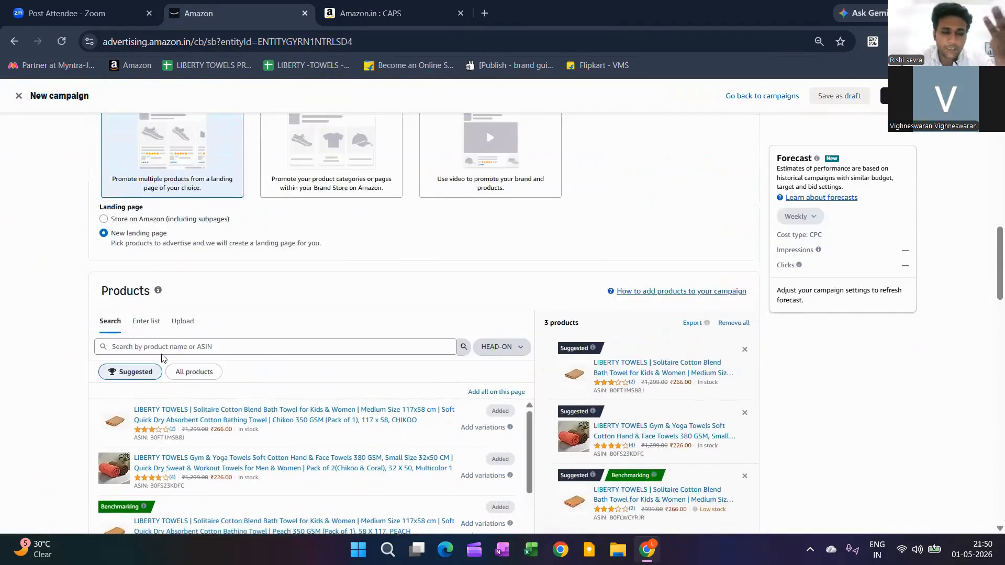
{"action": "scroll", "coordinate": [178, 403], "scroll_direction": "down", "scroll_amount": 1}
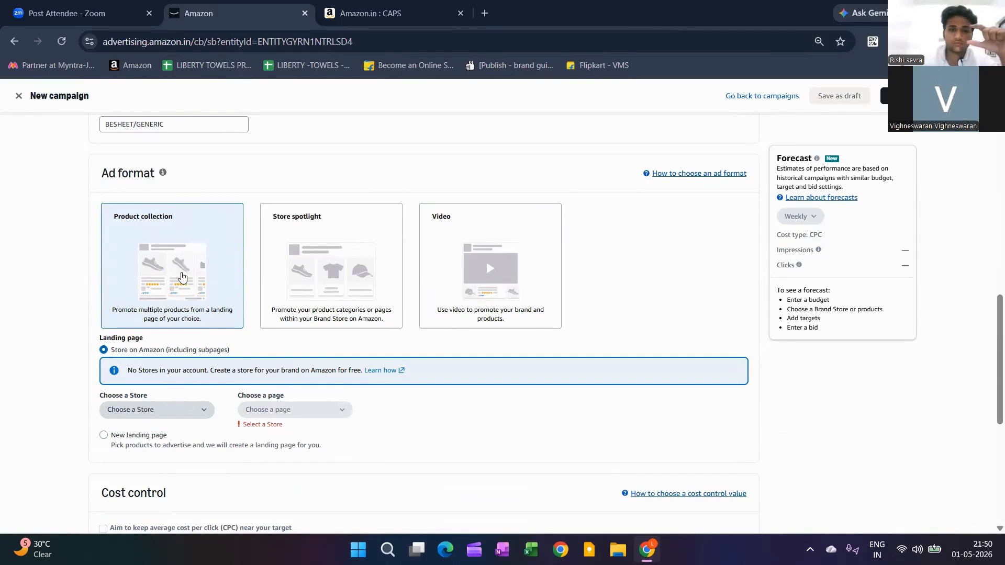
{"action": "scroll", "coordinate": [181, 297], "scroll_direction": "down", "scroll_amount": 4}
{"action": "scroll", "coordinate": [167, 304], "scroll_direction": "up", "scroll_amount": 3}
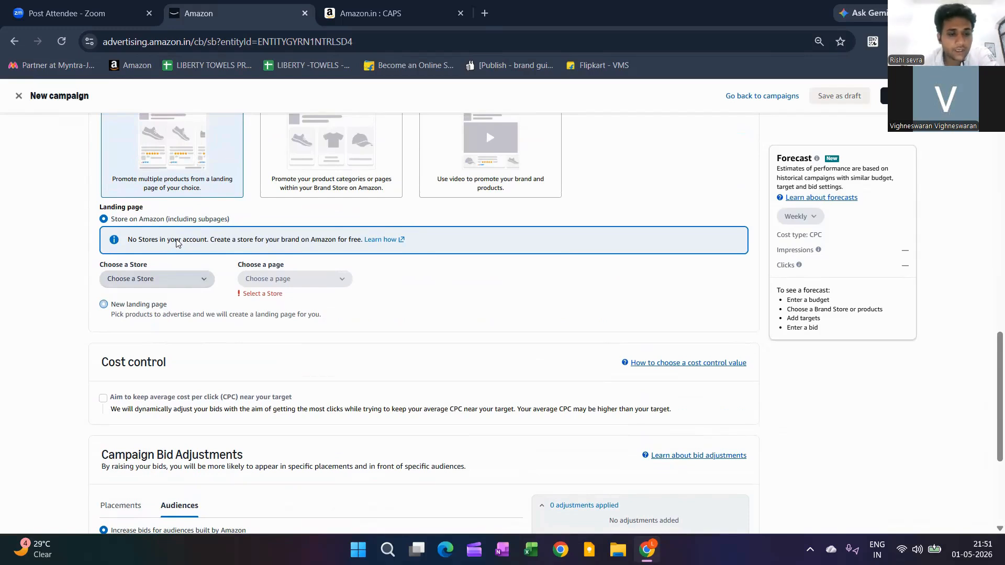
Step: Highlight the Cost control heading and review the cost control and campaign bid adjustment sections
{"action": "scroll", "coordinate": [176, 242], "scroll_direction": "down", "scroll_amount": 3}
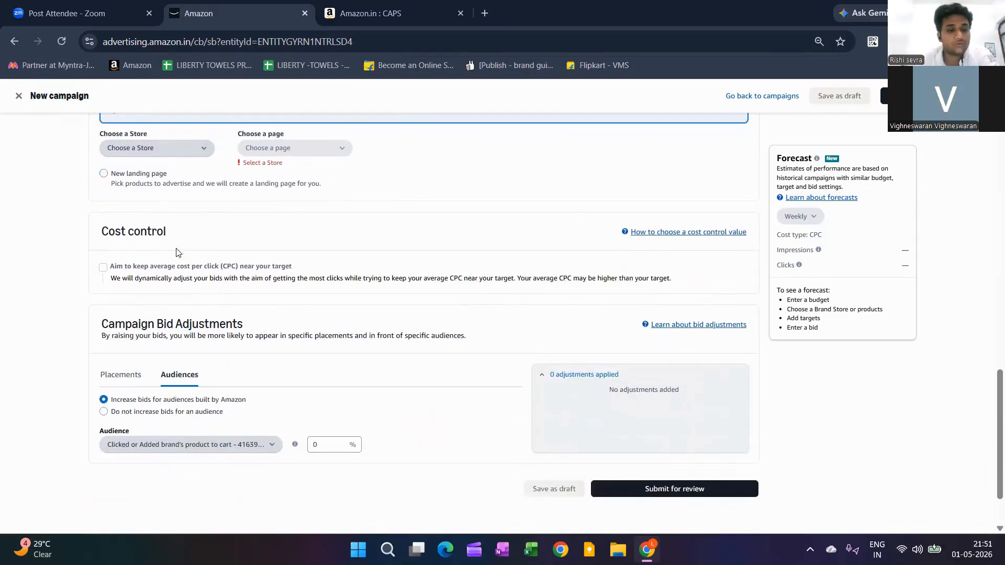
{"action": "triple_click", "coordinate": [116, 293]}
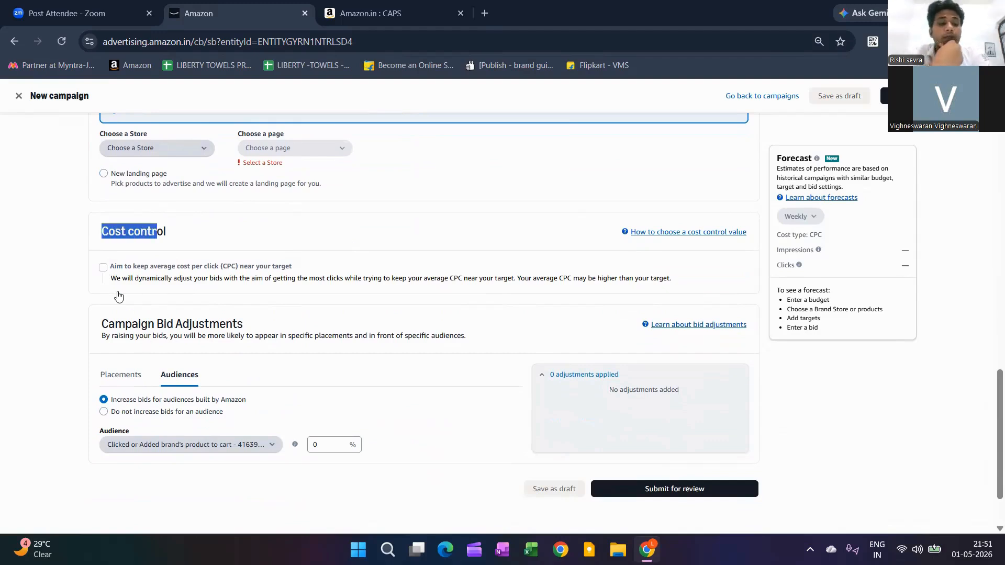
{"action": "scroll", "coordinate": [119, 296], "scroll_direction": "down", "scroll_amount": 2}
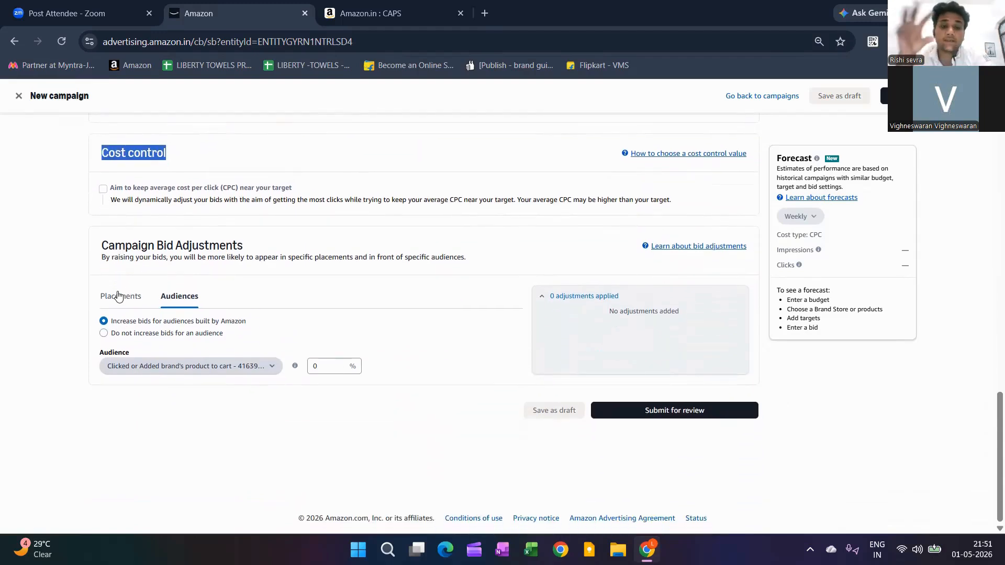
Step: Show the Placements bid adjustments and focus the Top of search and Rest of search percentages in turn
{"action": "left_click", "coordinate": [118, 297]}
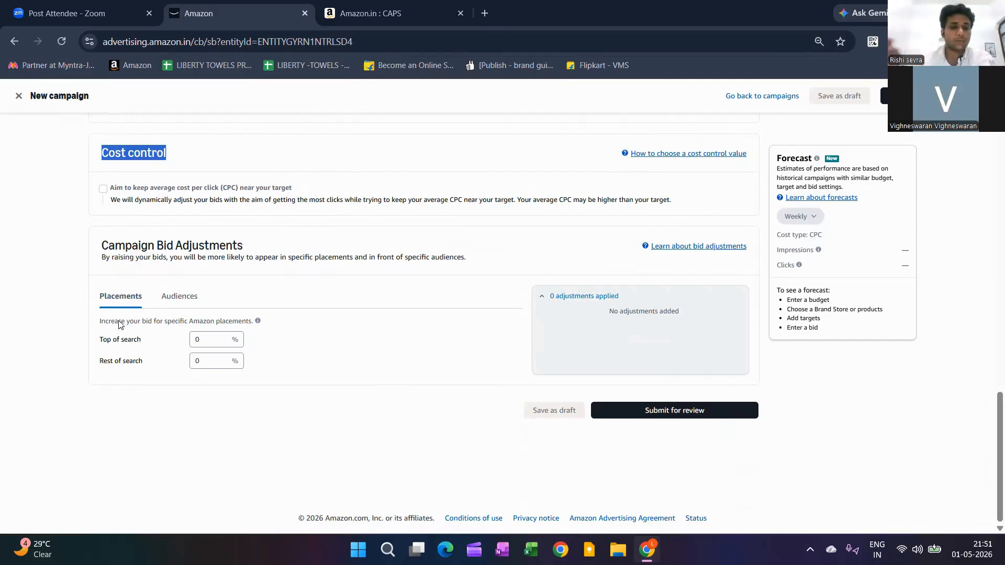
{"action": "left_click", "coordinate": [205, 340]}
{"action": "left_click", "coordinate": [470, 457]}
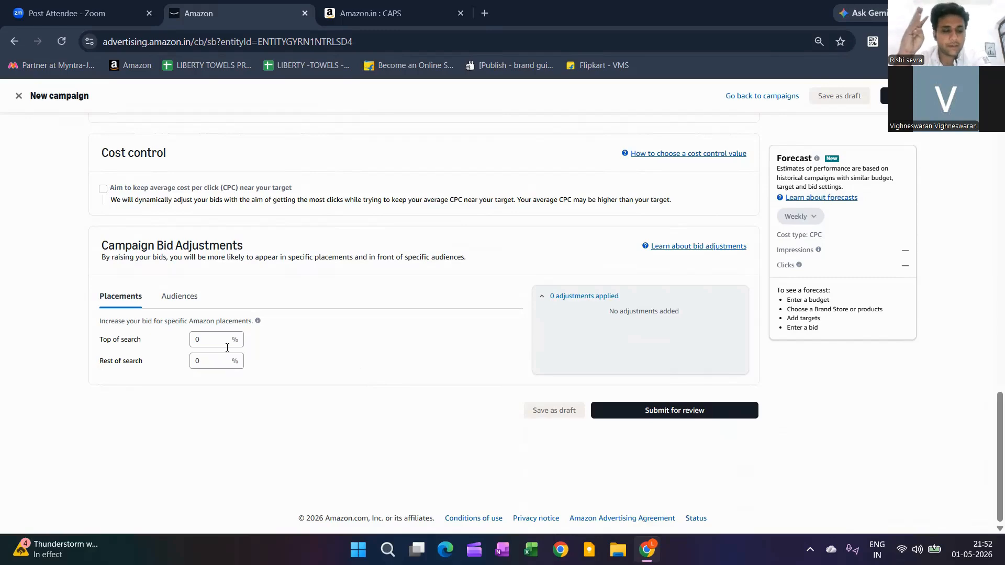
{"action": "left_click", "coordinate": [200, 341]}
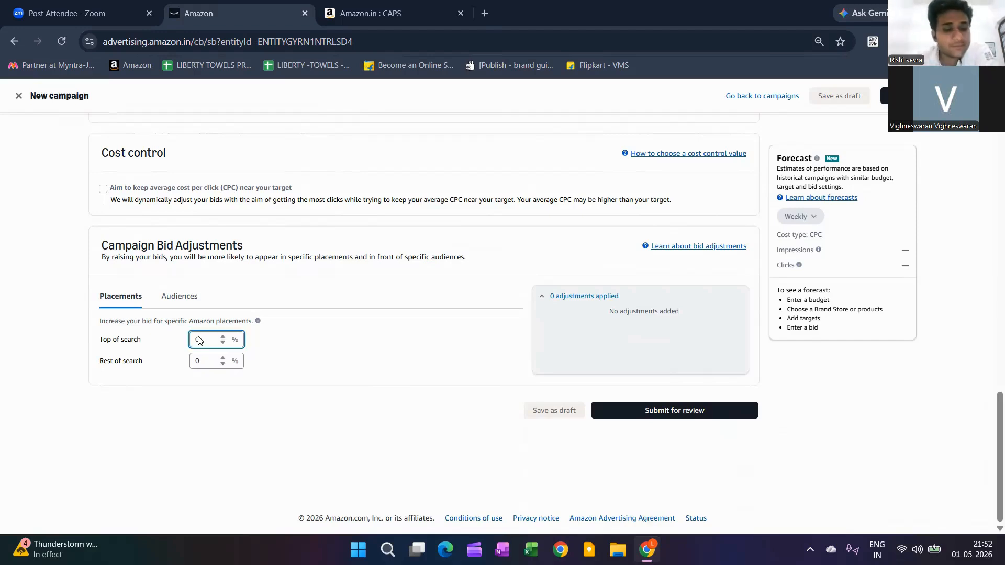
{"action": "key", "text": "Tab"}
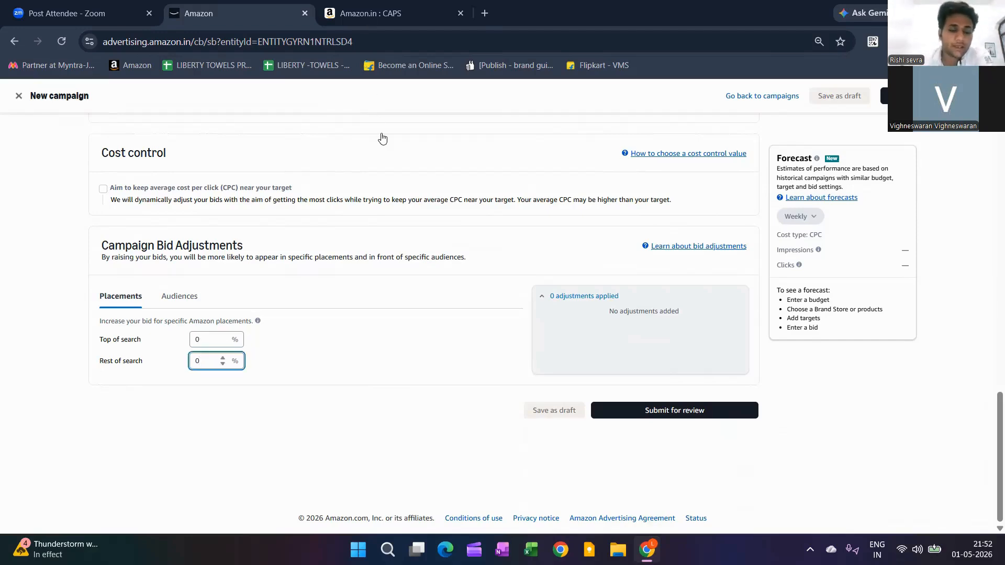
{"action": "key", "text": "shift+Tab"}
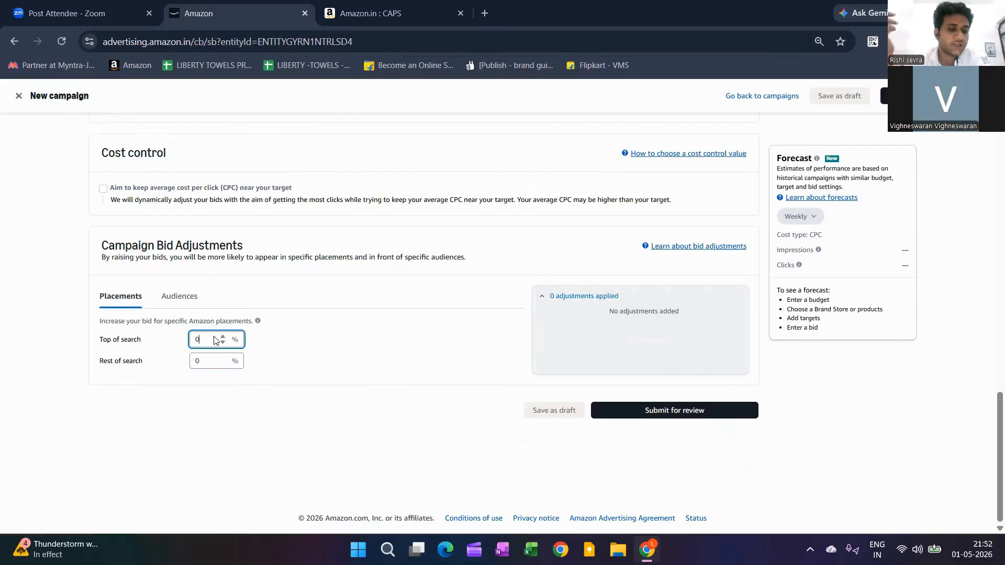
Step: From the CAPS search results, open the product page behind the NEON ROCK video ad and return to the results
{"action": "key", "text": "ctrl+Tab"}
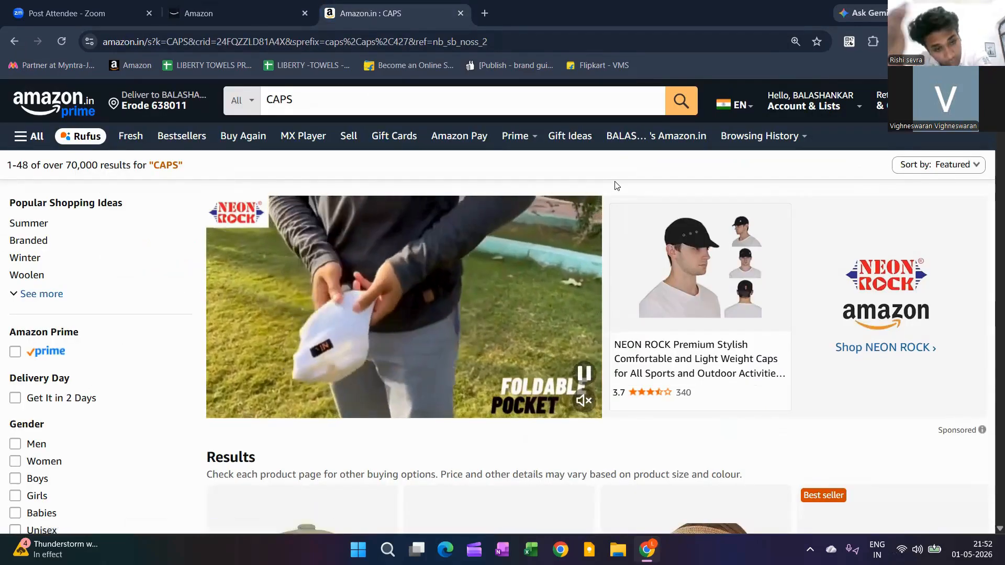
{"action": "left_click_drag", "start_coordinate": [585, 270], "coordinate": [544, 377]}
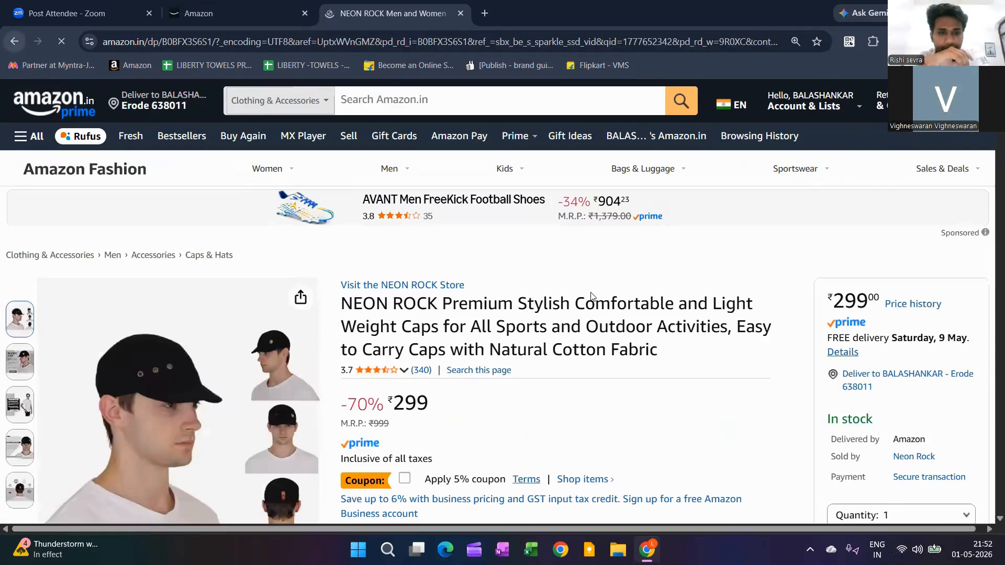
{"action": "key", "text": "alt+Left"}
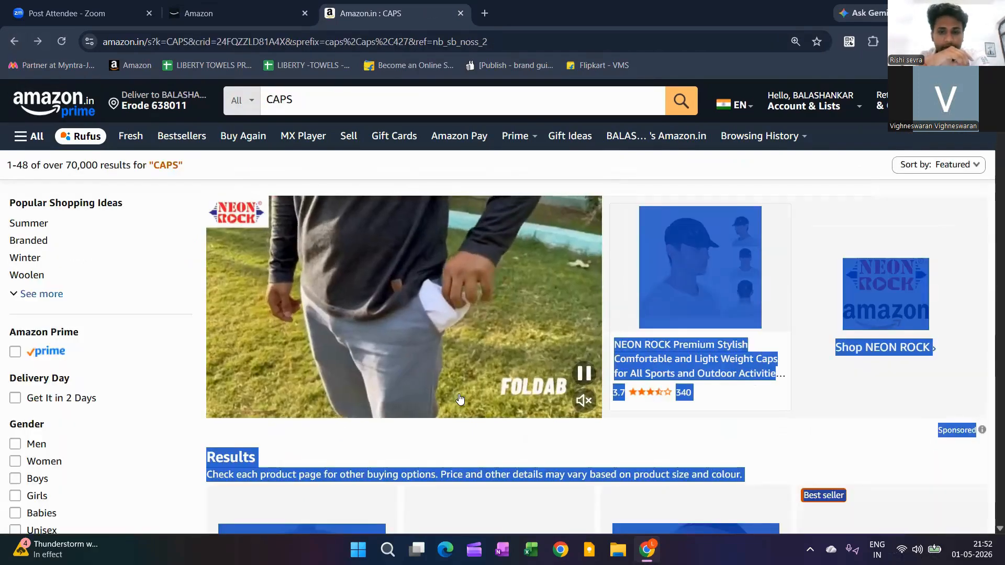
{"action": "left_click", "coordinate": [539, 241]}
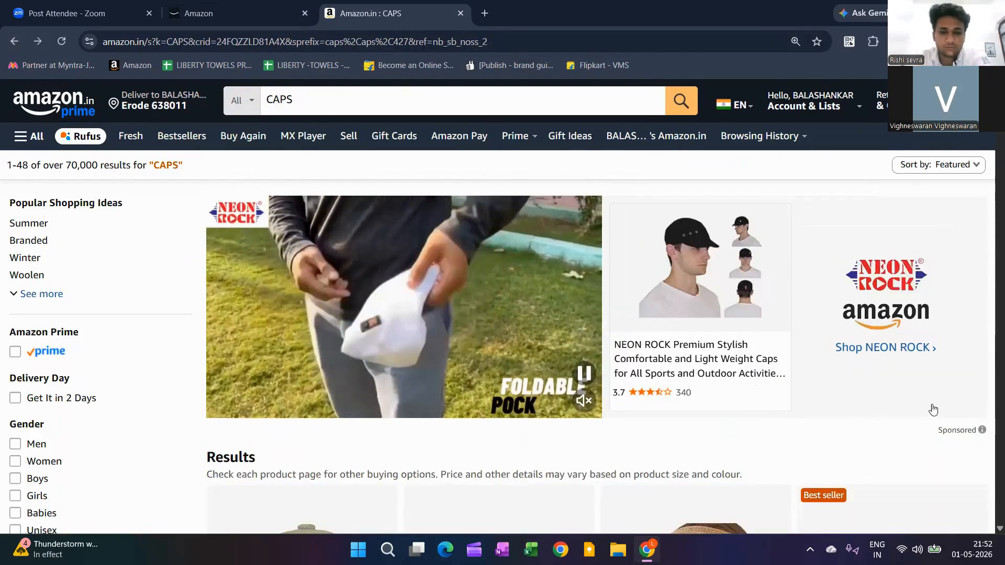
Step: Examine where the NEON ROCK video ads and other sponsored products are placed within the CAPS search results
{"action": "scroll", "coordinate": [932, 408], "scroll_direction": "down", "scroll_amount": 10}
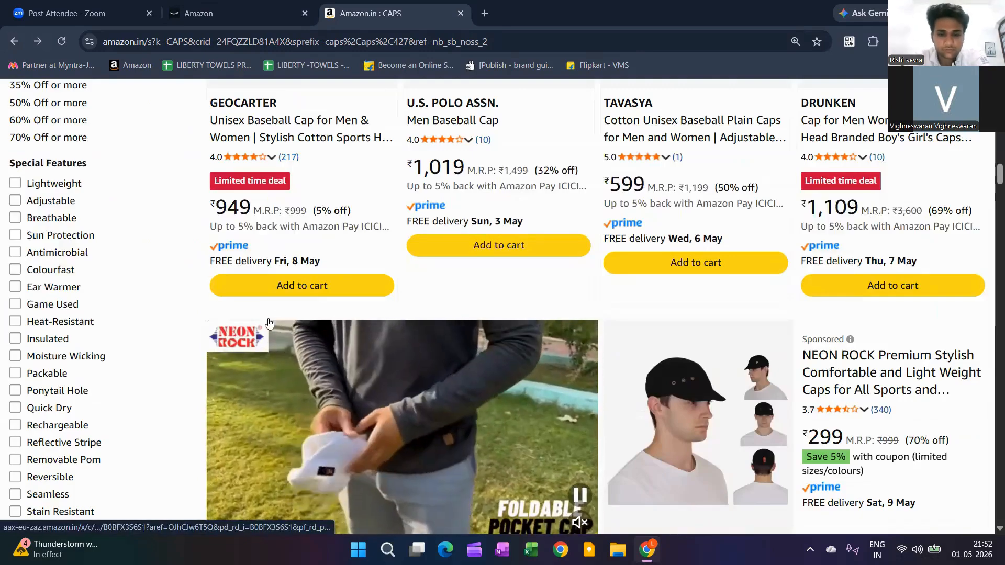
{"action": "scroll", "coordinate": [328, 349], "scroll_direction": "up", "scroll_amount": 8}
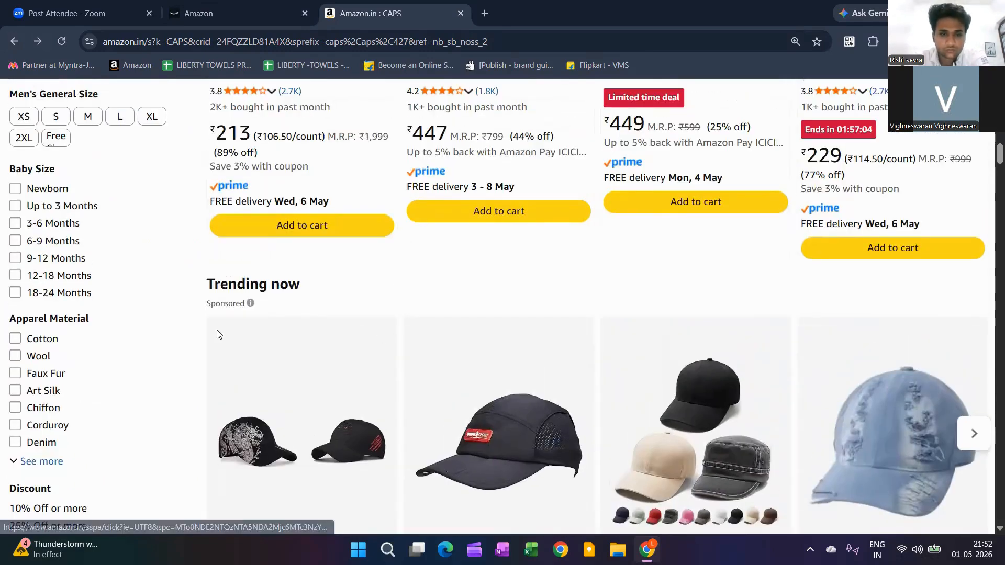
{"action": "scroll", "coordinate": [271, 292], "scroll_direction": "up", "scroll_amount": 3}
{"action": "scroll", "coordinate": [235, 287], "scroll_direction": "up", "scroll_amount": 3}
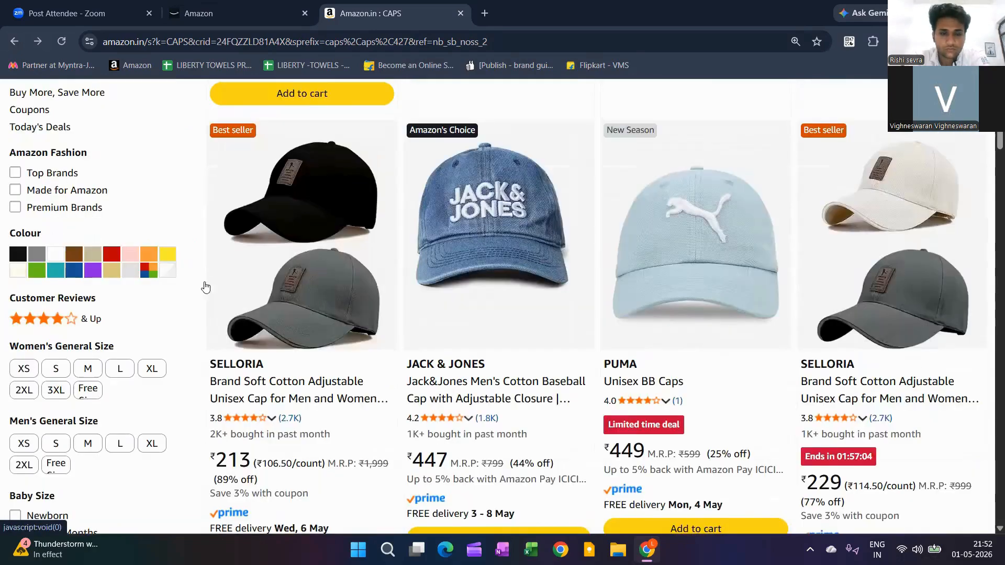
{"action": "scroll", "coordinate": [602, 408], "scroll_direction": "up", "scroll_amount": 4}
{"action": "scroll", "coordinate": [602, 417], "scroll_direction": "up", "scroll_amount": 10}
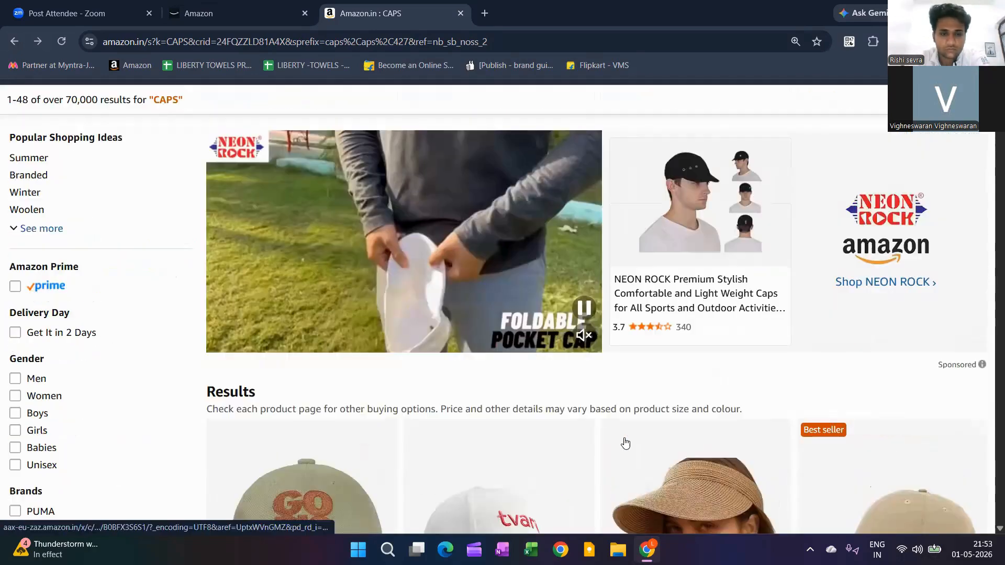
{"action": "scroll", "coordinate": [611, 447], "scroll_direction": "down", "scroll_amount": 3}
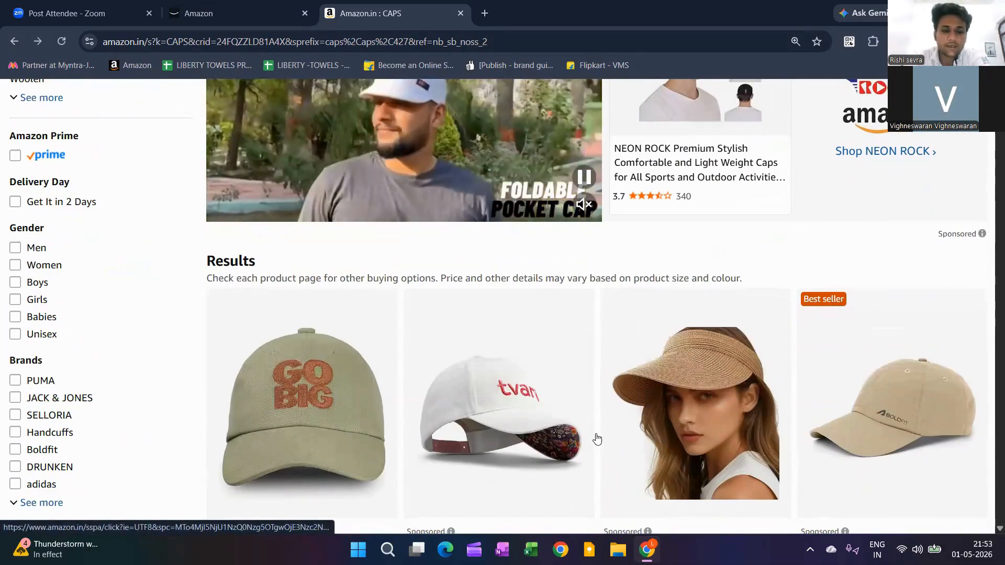
{"action": "scroll", "coordinate": [596, 439], "scroll_direction": "up", "scroll_amount": 4}
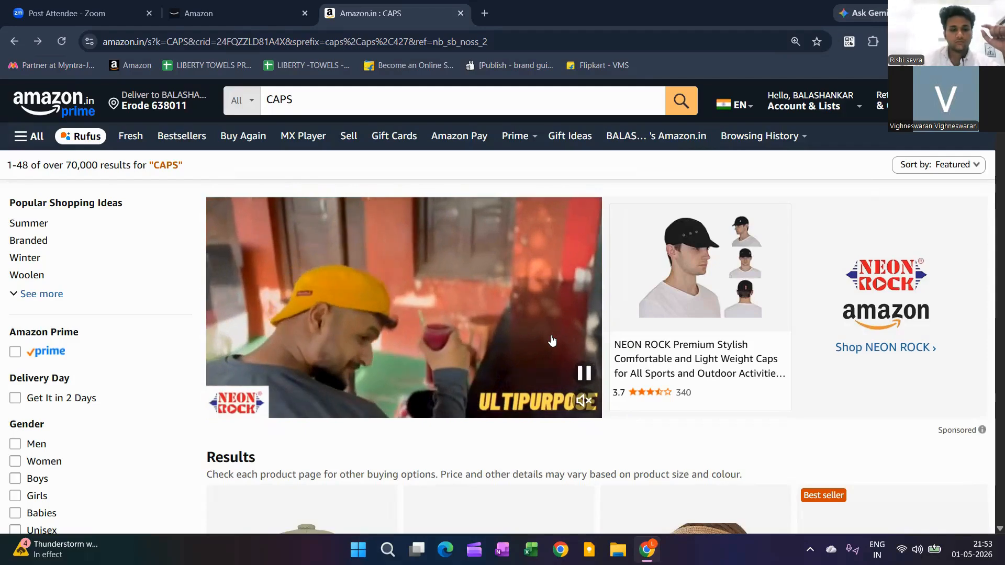
{"action": "scroll", "coordinate": [552, 340], "scroll_direction": "down", "scroll_amount": 8}
{"action": "scroll", "coordinate": [552, 341], "scroll_direction": "down", "scroll_amount": 10}
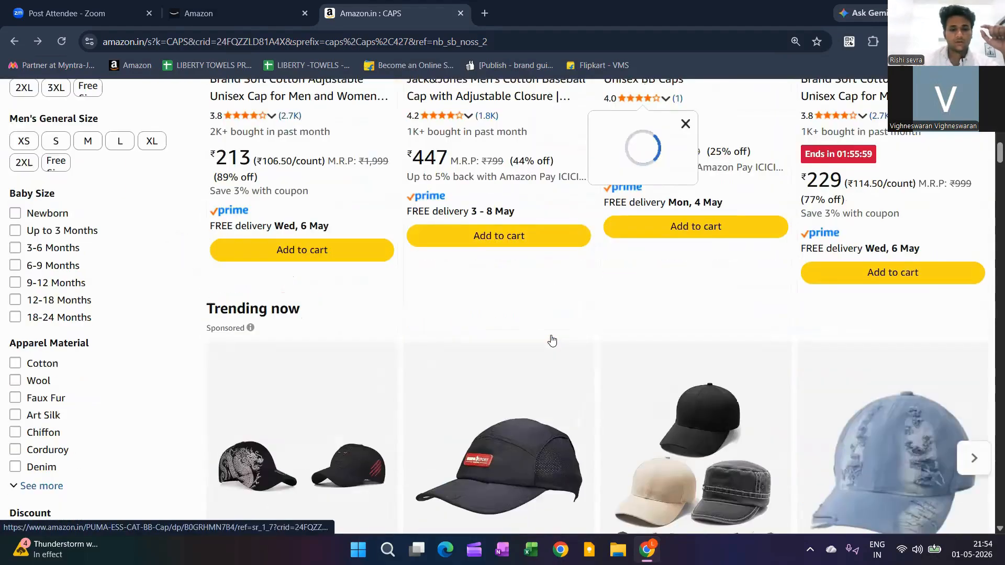
{"action": "scroll", "coordinate": [552, 341], "scroll_direction": "down", "scroll_amount": 10}
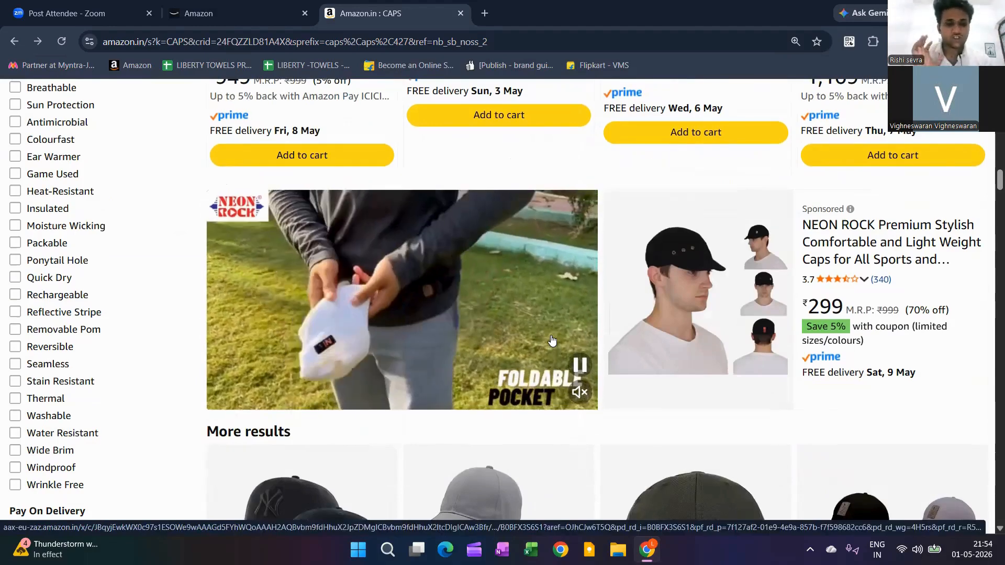
Step: Return from the CAPS search results to the campaign form and choose New landing page as the Product collection's landing page
{"action": "scroll", "coordinate": [552, 341], "scroll_direction": "up", "scroll_amount": 1}
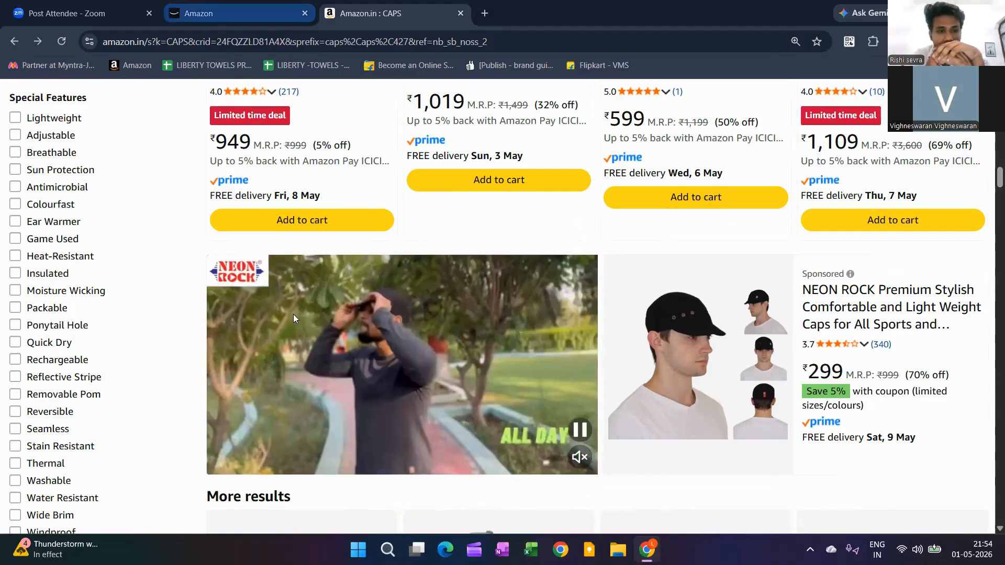
{"action": "key", "text": "ctrl+shift+Tab"}
{"action": "scroll", "coordinate": [286, 310], "scroll_direction": "up", "scroll_amount": 4}
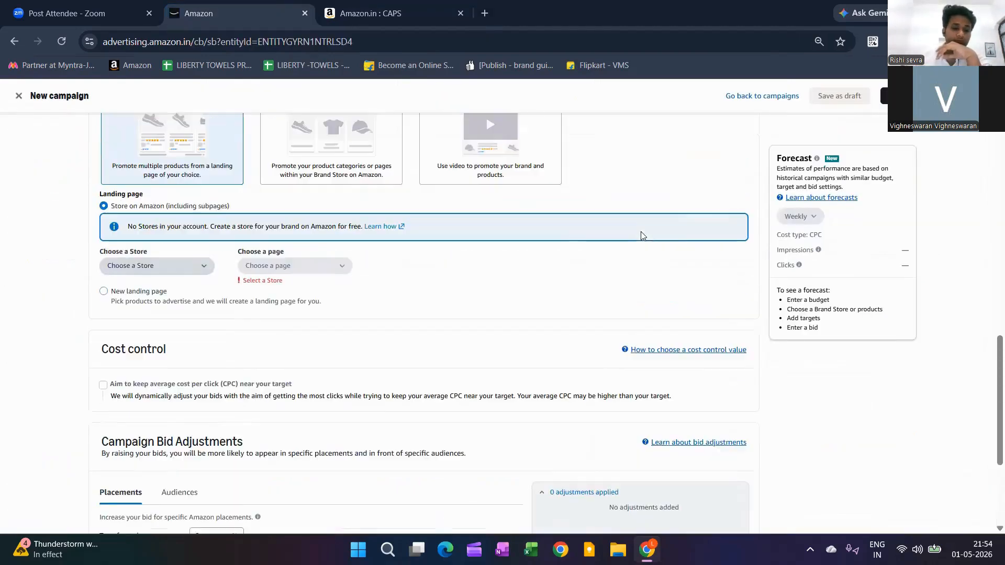
{"action": "scroll", "coordinate": [634, 231], "scroll_direction": "down", "scroll_amount": 4}
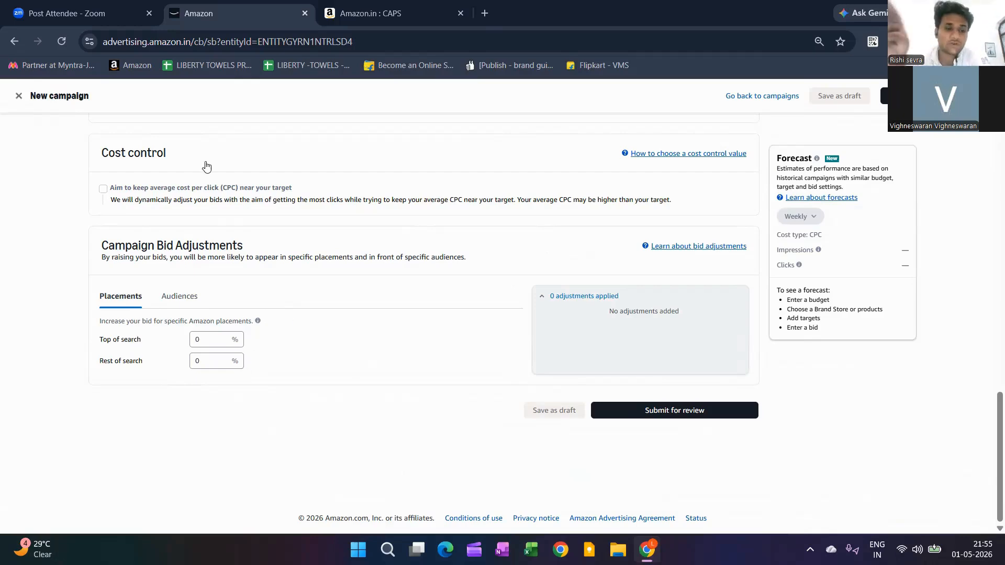
{"action": "scroll", "coordinate": [206, 167], "scroll_direction": "up", "scroll_amount": 8}
{"action": "scroll", "coordinate": [344, 325], "scroll_direction": "down", "scroll_amount": 4}
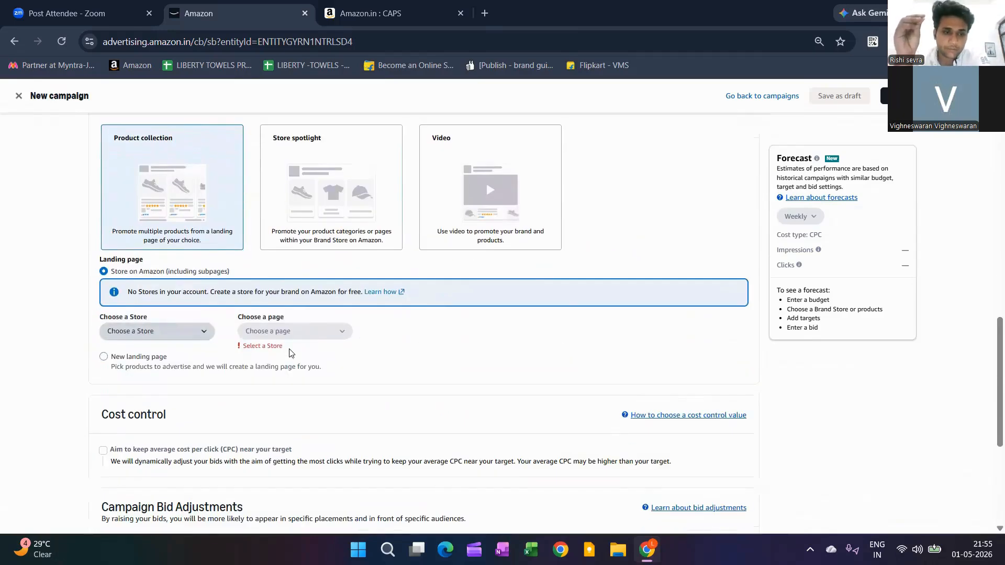
{"action": "left_click", "coordinate": [157, 331]}
{"action": "key", "text": "Tab"}
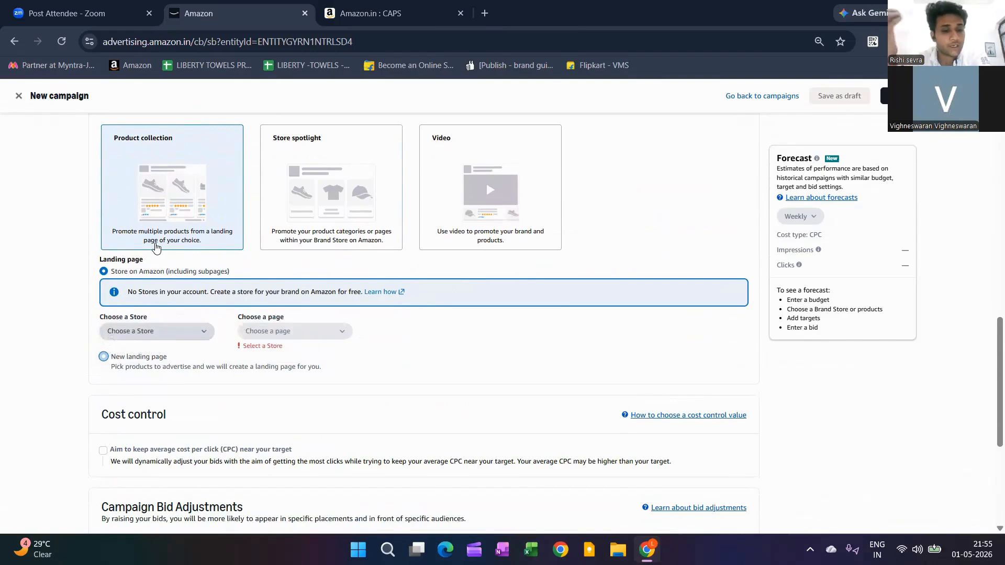
{"action": "key", "text": "space"}
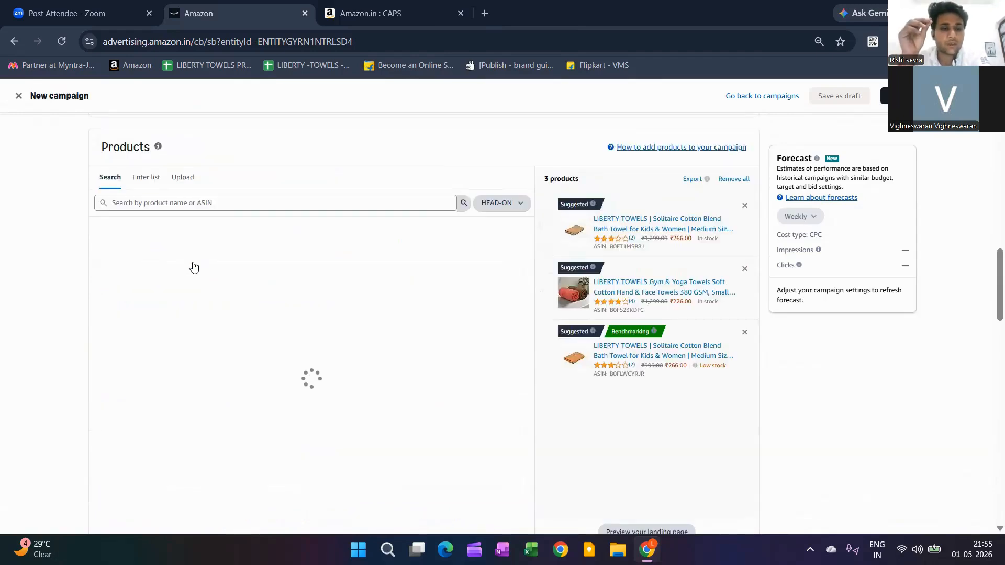
Step: Preview the suggested categories under Product targeting and set the targeting back to Keyword targeting
{"action": "scroll", "coordinate": [171, 230], "scroll_direction": "down", "scroll_amount": 10}
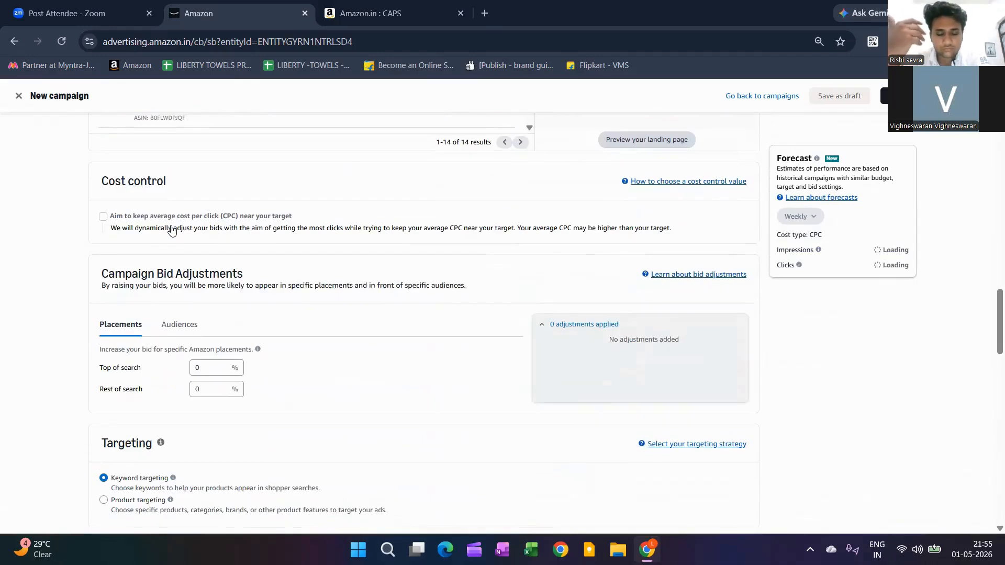
{"action": "scroll", "coordinate": [171, 231], "scroll_direction": "down", "scroll_amount": 5}
{"action": "left_click", "coordinate": [104, 238]}
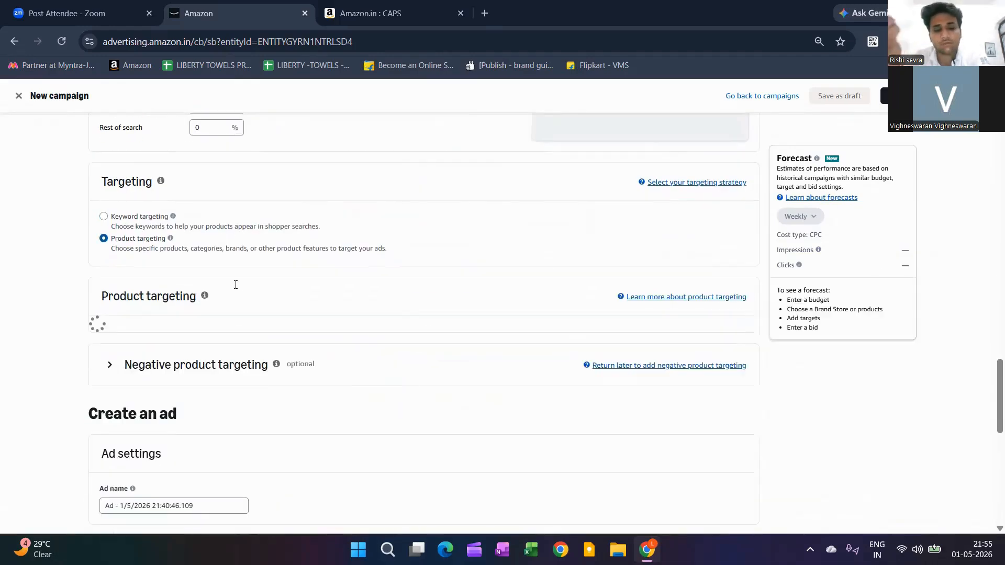
{"action": "scroll", "coordinate": [237, 289], "scroll_direction": "down", "scroll_amount": 3}
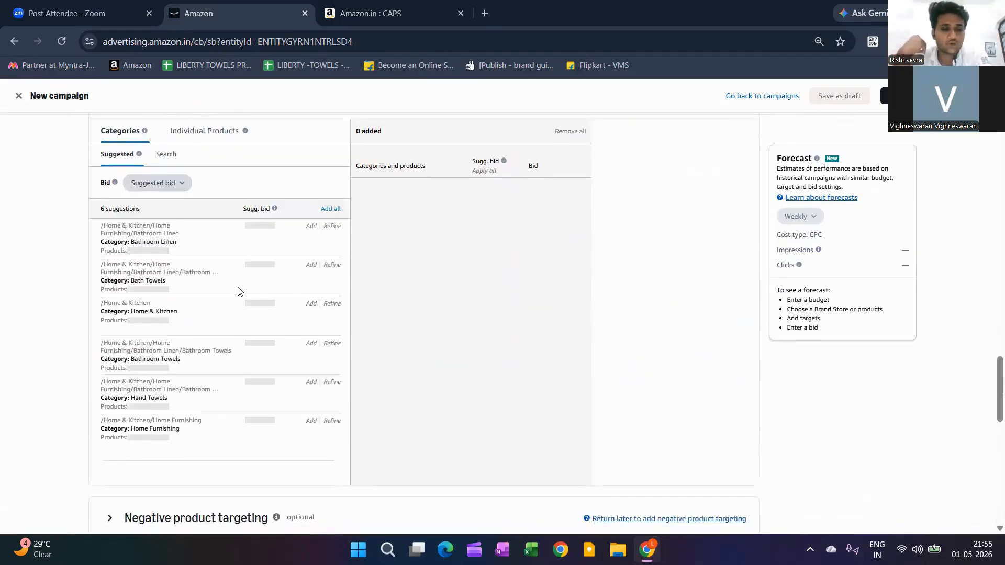
{"action": "scroll", "coordinate": [238, 292], "scroll_direction": "up", "scroll_amount": 3}
{"action": "left_click", "coordinate": [103, 217]}
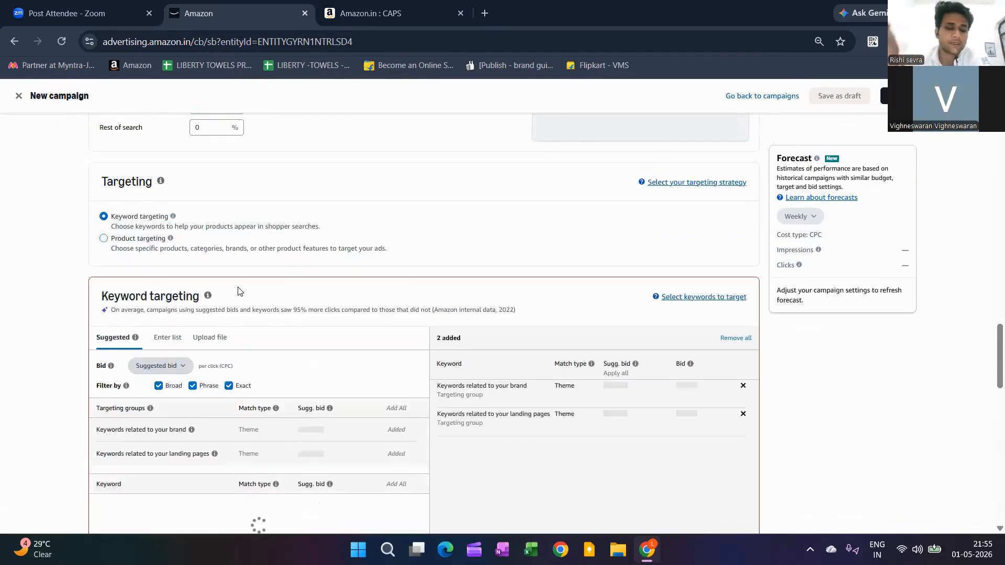
Step: Review the suggested keywords with their match types and bids, along with the surrounding bid adjustment and Creative sections
{"action": "scroll", "coordinate": [238, 292], "scroll_direction": "down", "scroll_amount": 15}
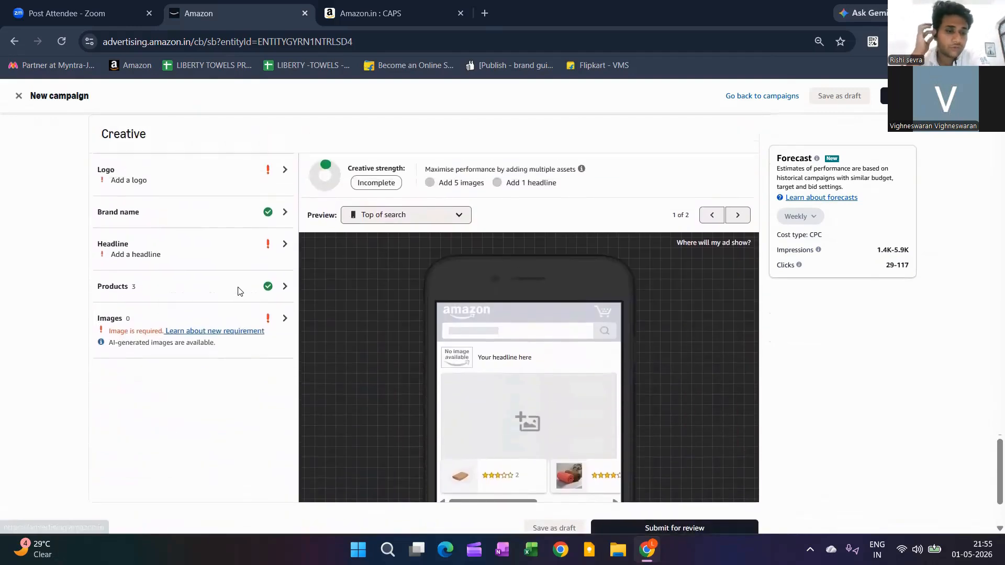
{"action": "scroll", "coordinate": [238, 291], "scroll_direction": "up", "scroll_amount": 15}
{"action": "scroll", "coordinate": [238, 292], "scroll_direction": "down", "scroll_amount": 1}
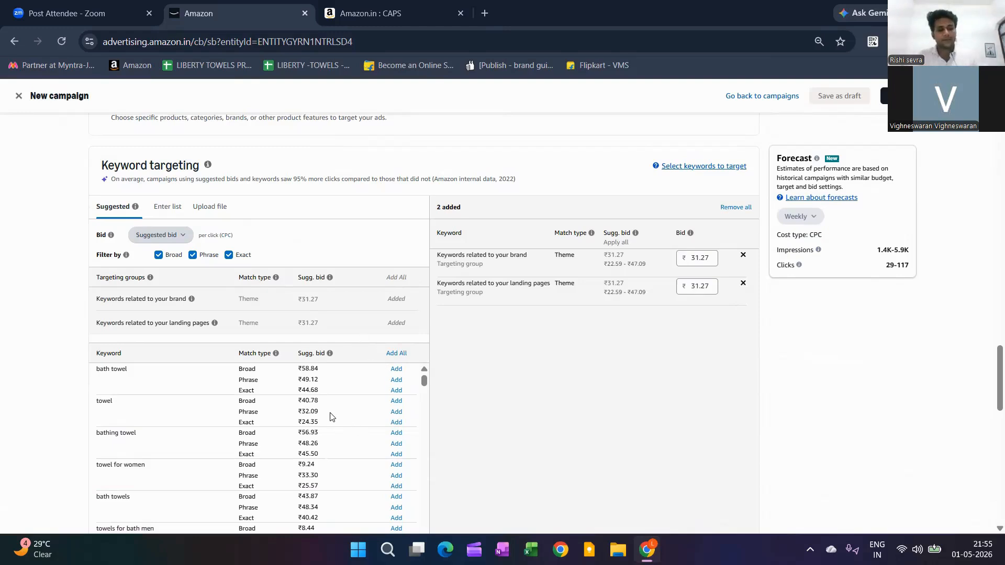
{"action": "scroll", "coordinate": [330, 417], "scroll_direction": "down", "scroll_amount": 5}
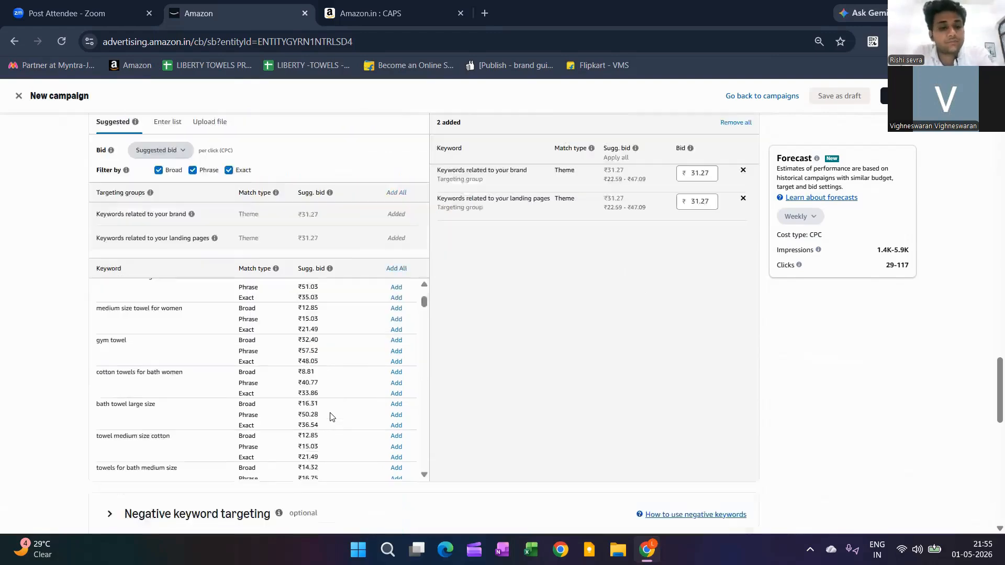
{"action": "scroll", "coordinate": [330, 417], "scroll_direction": "down", "scroll_amount": 4}
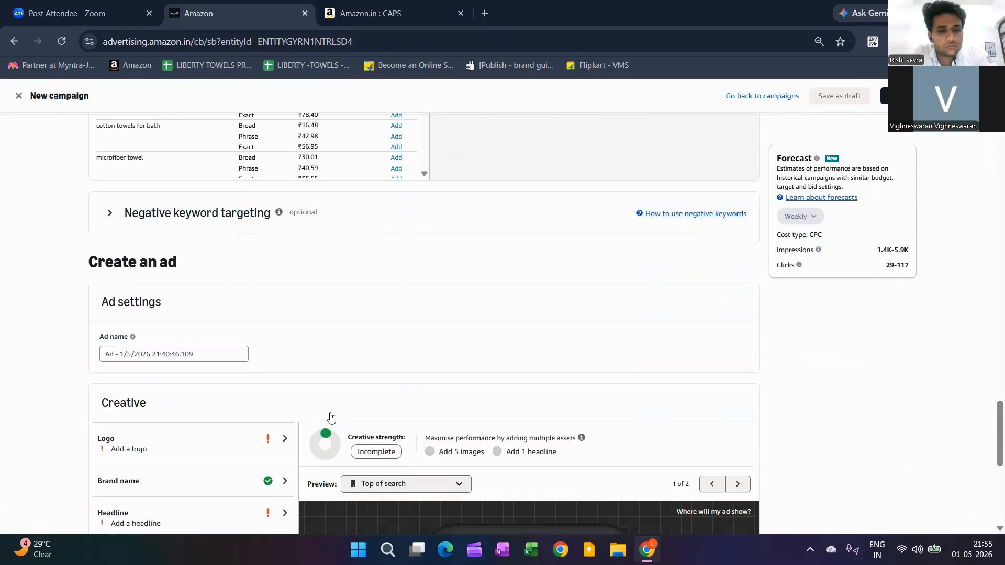
{"action": "scroll", "coordinate": [241, 292], "scroll_direction": "up", "scroll_amount": 6}
{"action": "scroll", "coordinate": [240, 292], "scroll_direction": "up", "scroll_amount": 4}
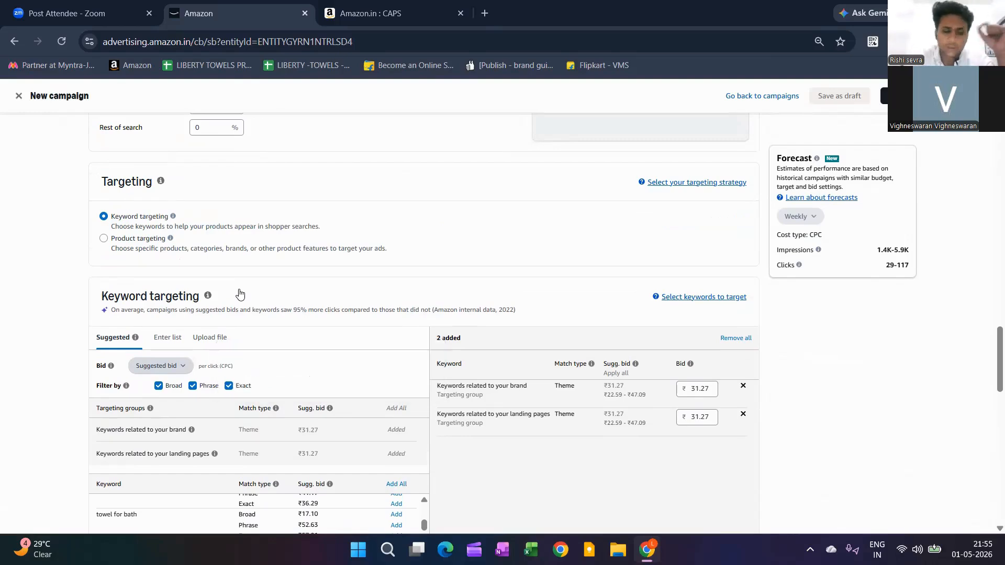
{"action": "scroll", "coordinate": [240, 294], "scroll_direction": "up", "scroll_amount": 3}
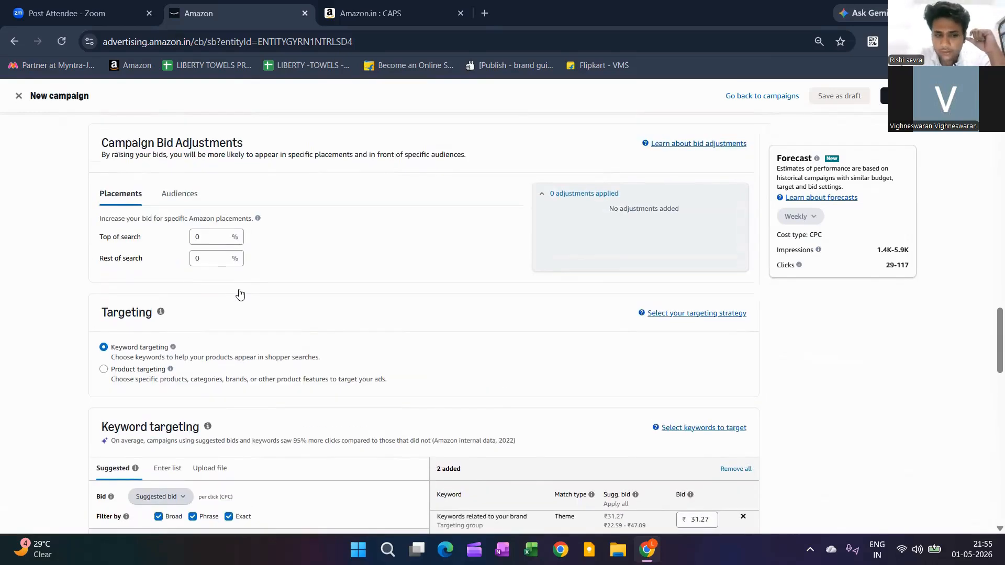
{"action": "scroll", "coordinate": [240, 293], "scroll_direction": "down", "scroll_amount": 3}
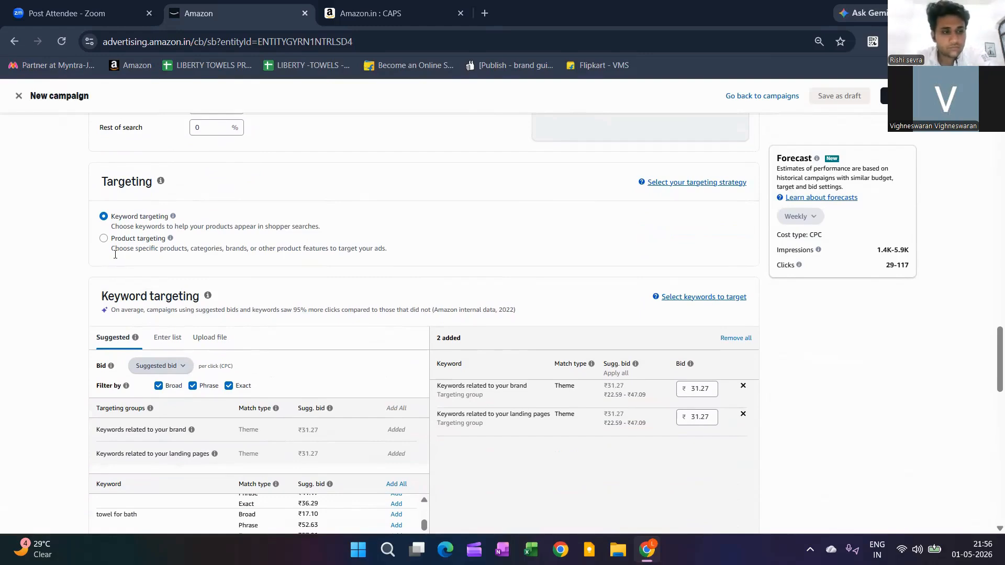
{"action": "scroll", "coordinate": [119, 254], "scroll_direction": "down", "scroll_amount": 5}
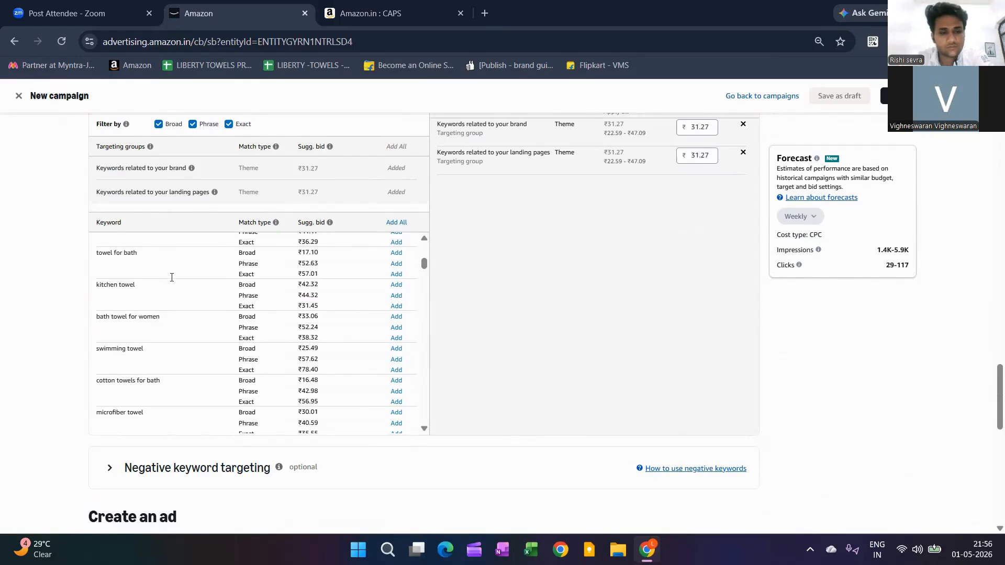
Step: Highlight the suggested keyword "towel for bath" and add "bath towels for men" as an exact-match keyword target
{"action": "triple_click", "coordinate": [127, 255]}
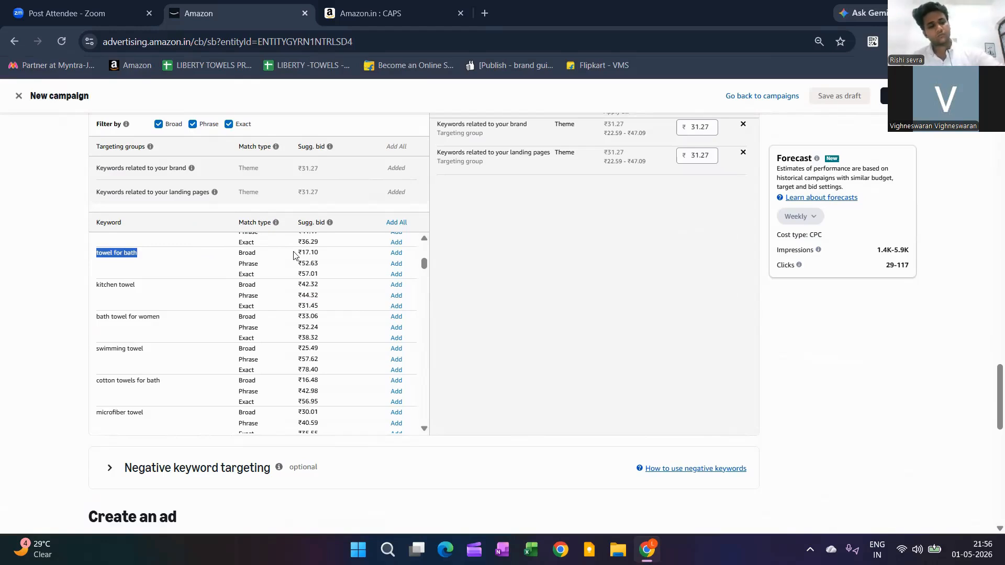
{"action": "scroll", "coordinate": [103, 222], "scroll_direction": "up", "scroll_amount": 3}
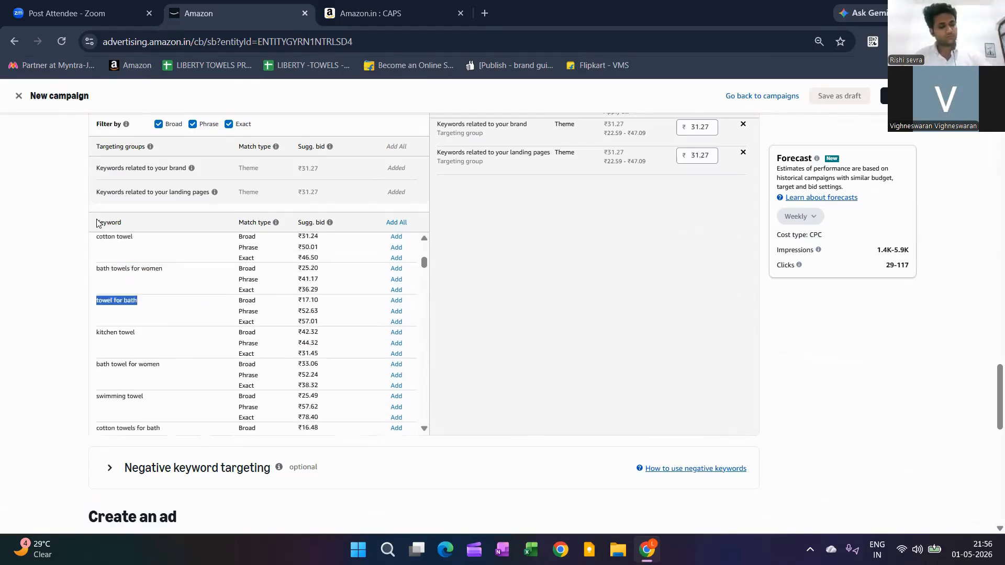
{"action": "scroll", "coordinate": [209, 272], "scroll_direction": "up", "scroll_amount": 3}
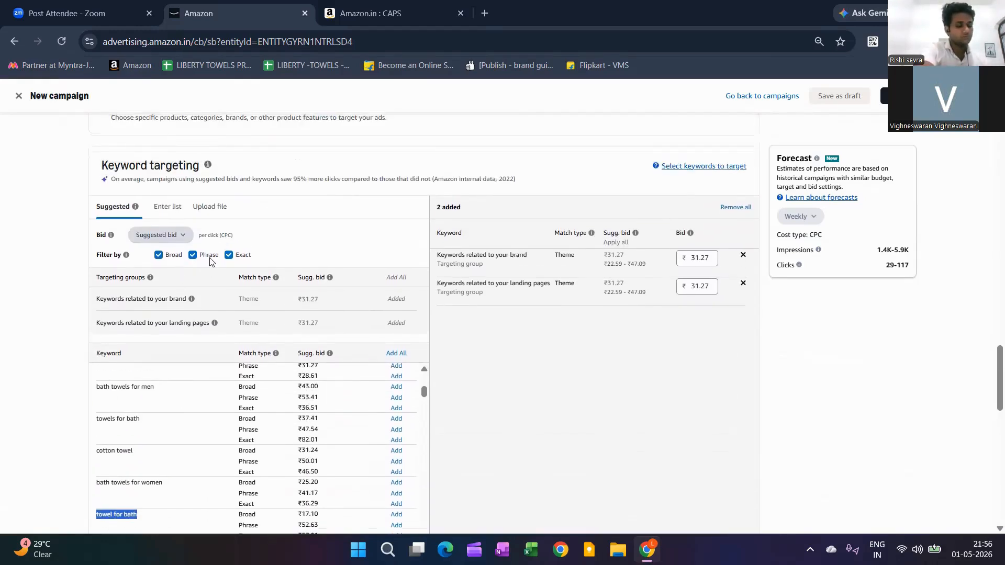
{"action": "scroll", "coordinate": [395, 362], "scroll_direction": "up", "scroll_amount": 2}
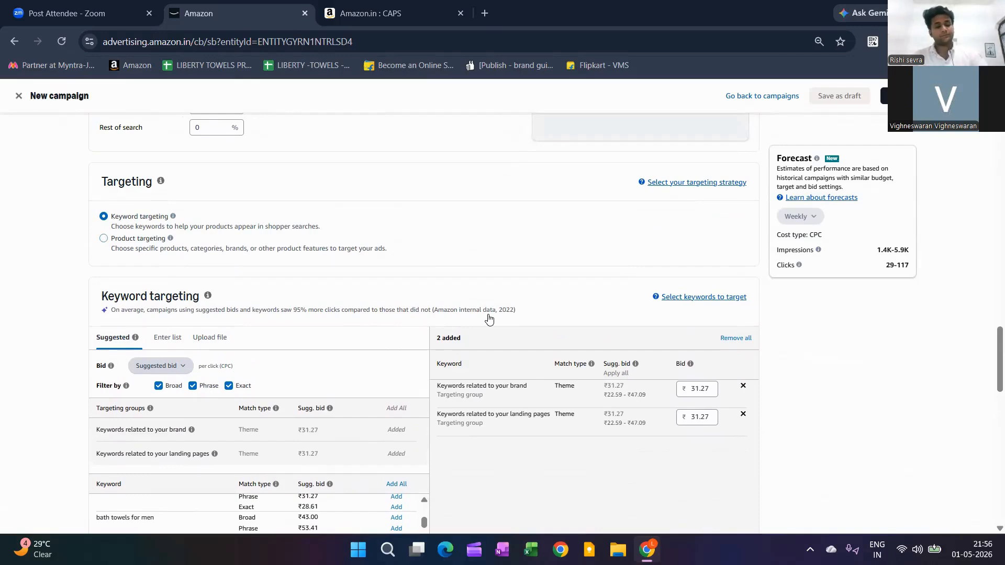
{"action": "scroll", "coordinate": [162, 251], "scroll_direction": "down", "scroll_amount": 3}
{"action": "scroll", "coordinate": [167, 250], "scroll_direction": "down", "scroll_amount": 1}
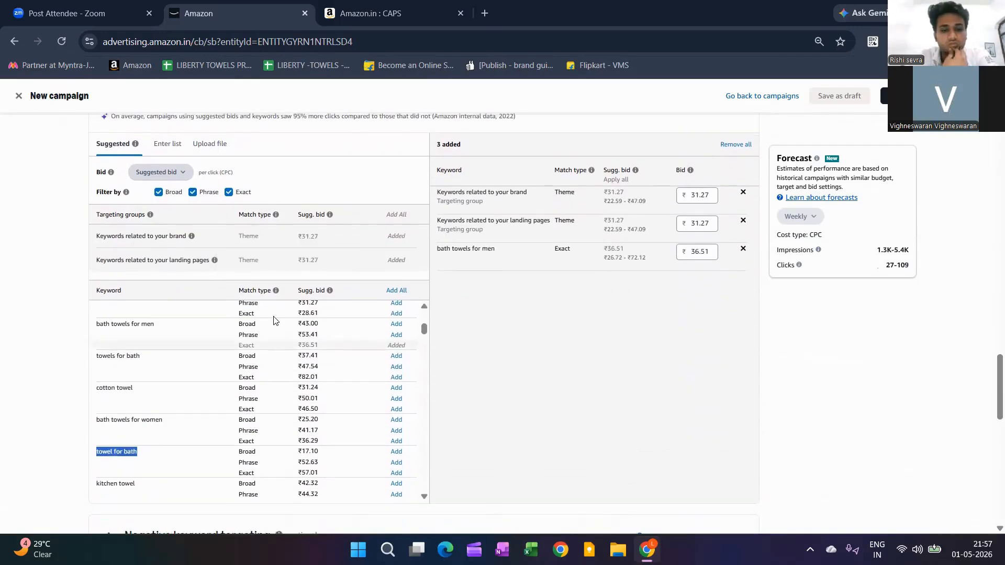
Step: Switch the campaign to Product targeting and review the suggested categories, highlighting the product range of the Bathroom Linen category
{"action": "scroll", "coordinate": [273, 321], "scroll_direction": "up", "scroll_amount": 4}
{"action": "left_click", "coordinate": [103, 238]}
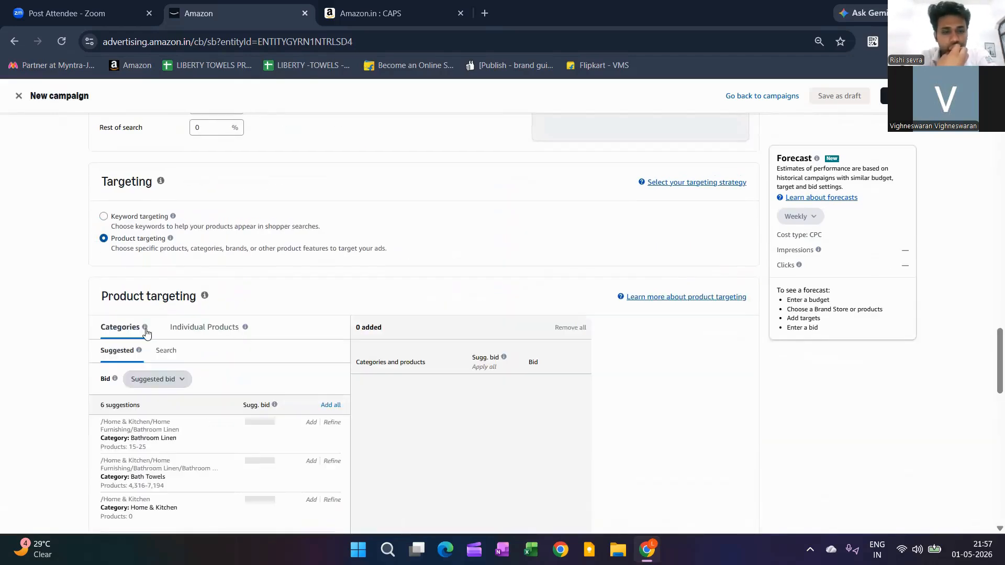
{"action": "scroll", "coordinate": [238, 411], "scroll_direction": "down", "scroll_amount": 4}
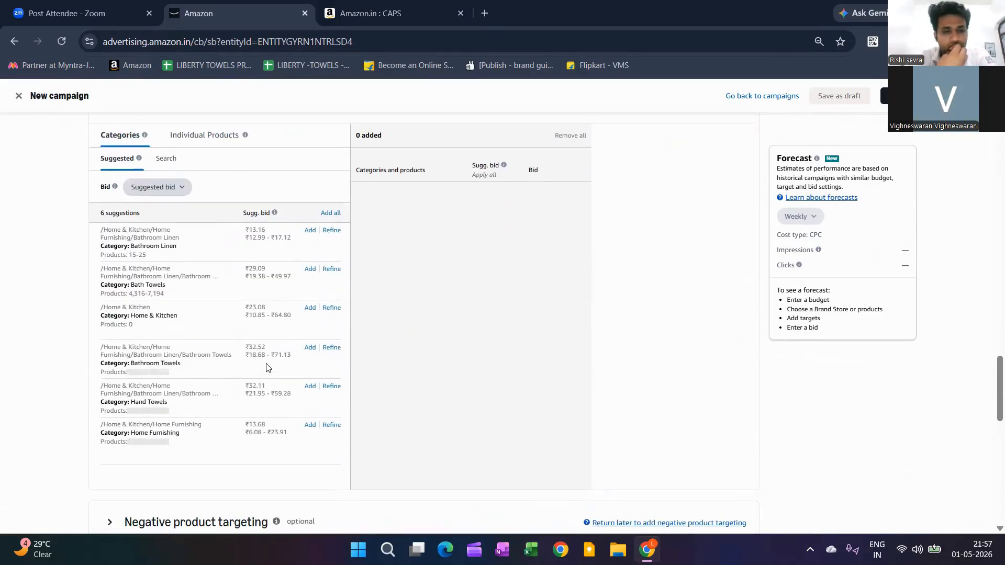
{"action": "scroll", "coordinate": [303, 373], "scroll_direction": "up", "scroll_amount": 4}
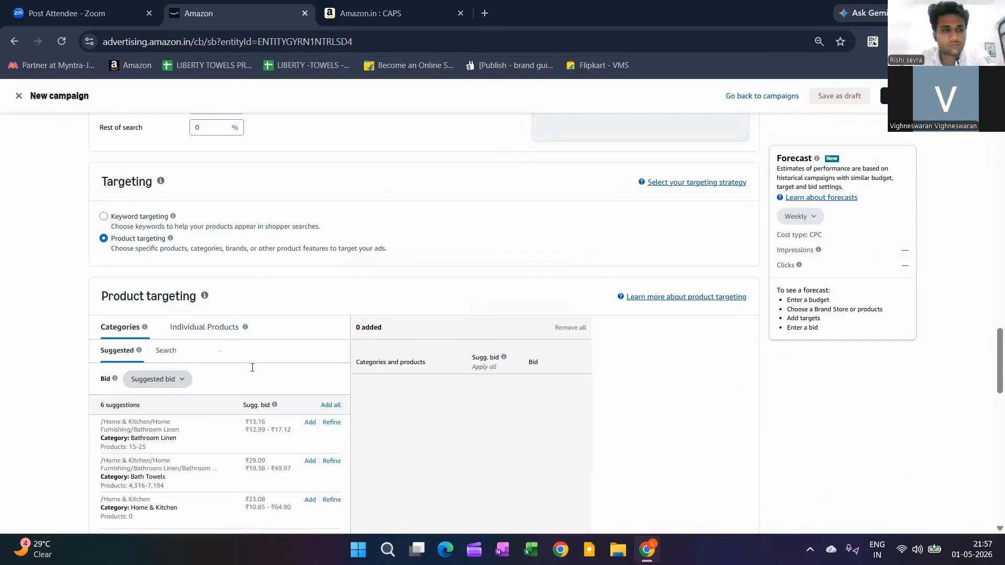
{"action": "scroll", "coordinate": [252, 368], "scroll_direction": "down", "scroll_amount": 1}
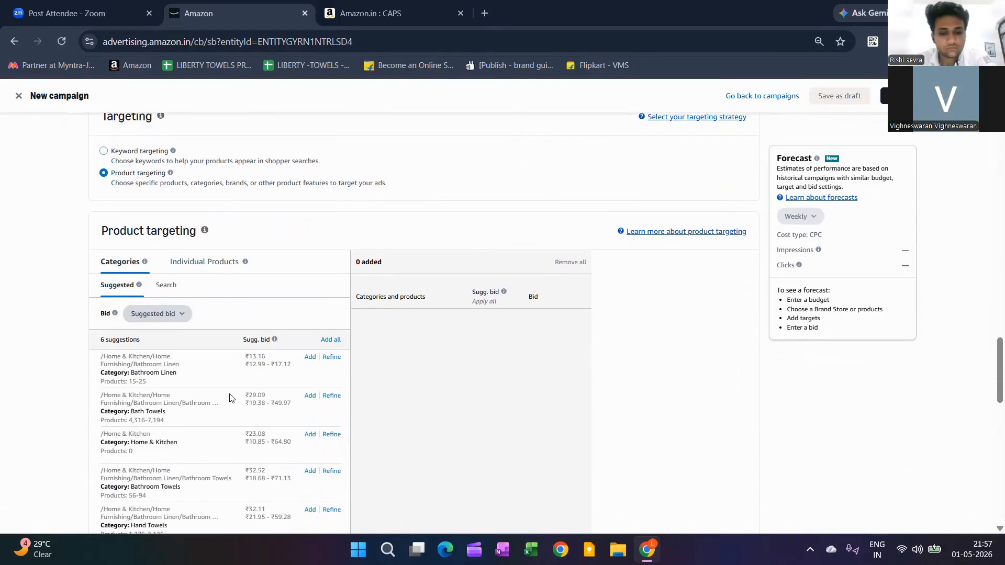
{"action": "triple_click", "coordinate": [229, 398]}
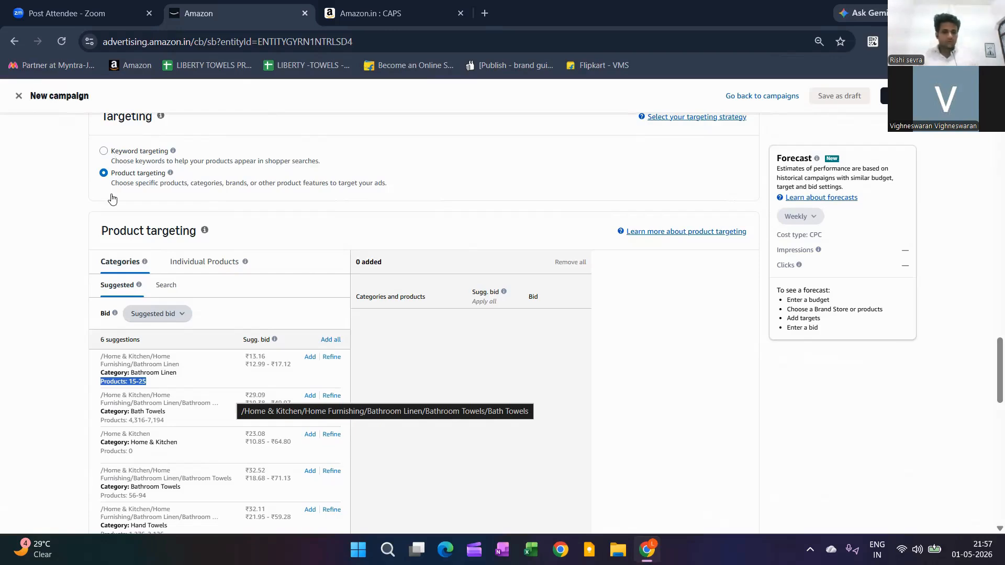
Step: Expand the optional Negative product targeting section to show its brand and product exclusion options
{"action": "scroll", "coordinate": [197, 234], "scroll_direction": "down", "scroll_amount": 10}
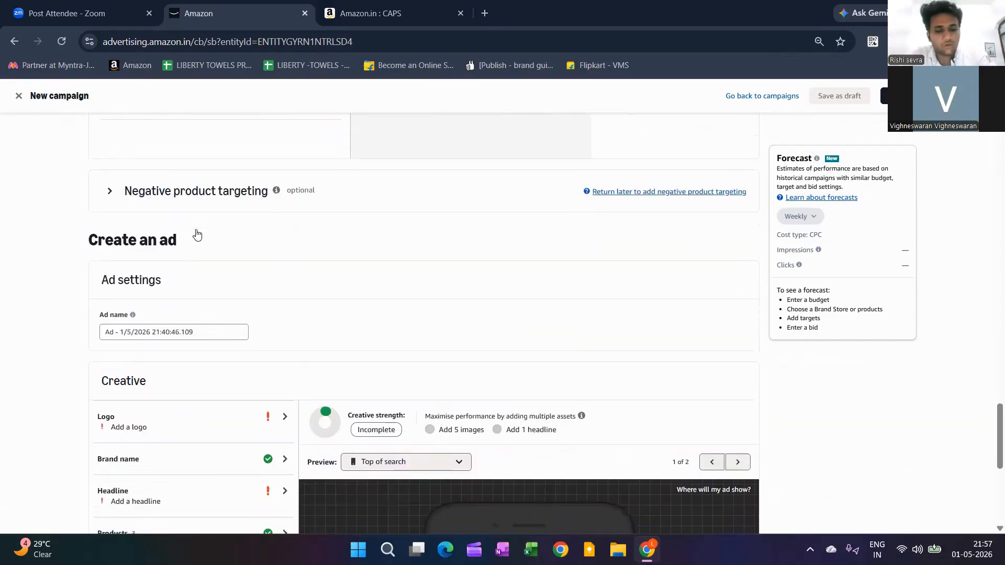
{"action": "scroll", "coordinate": [305, 236], "scroll_direction": "up", "scroll_amount": 1}
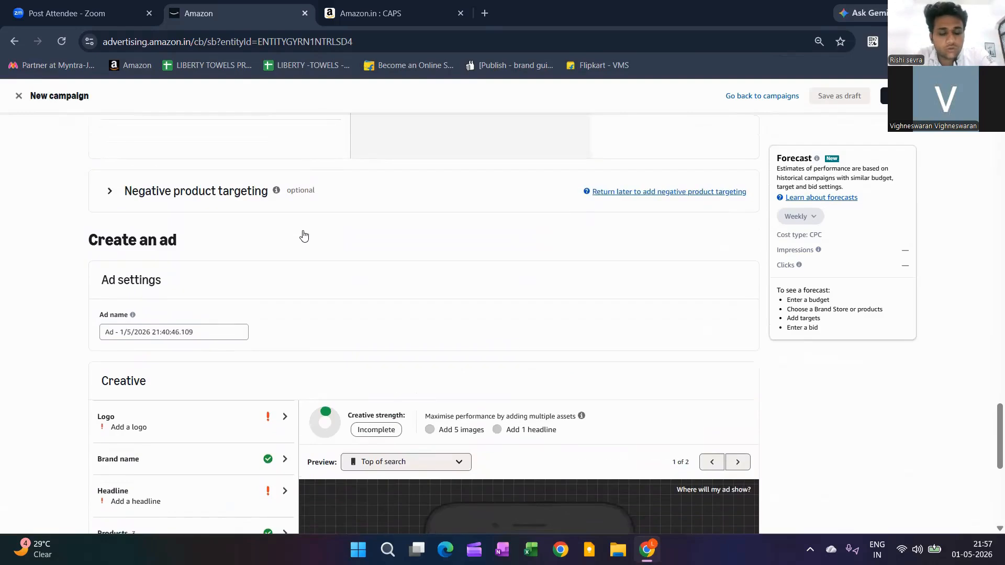
{"action": "left_click", "coordinate": [109, 191]}
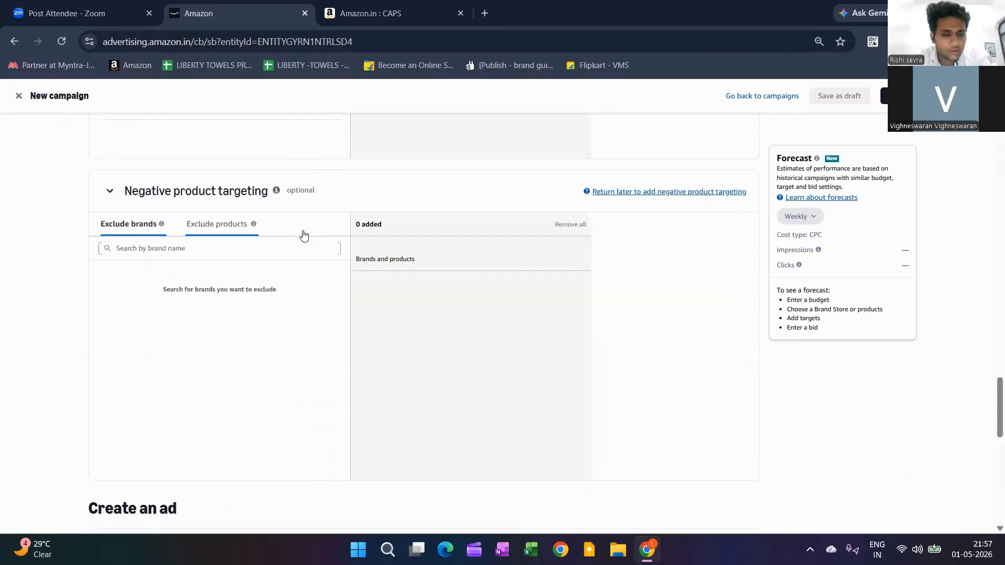
Step: Compare keyword targeting with product targeting, keep product targeting selected, and open the search for individual products to target
{"action": "scroll", "coordinate": [132, 209], "scroll_direction": "up", "scroll_amount": 7}
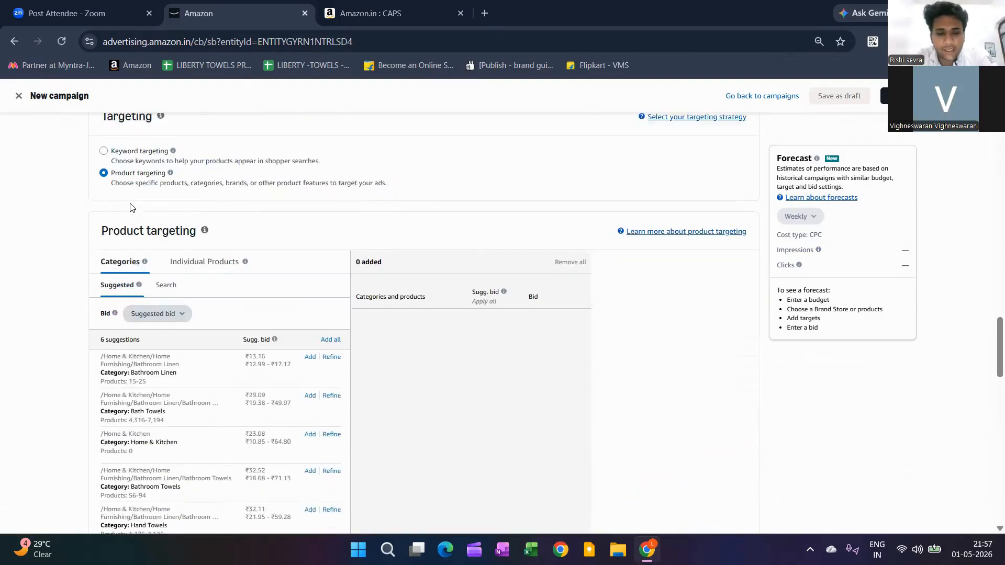
{"action": "scroll", "coordinate": [153, 310], "scroll_direction": "down", "scroll_amount": 2}
{"action": "scroll", "coordinate": [154, 310], "scroll_direction": "up", "scroll_amount": 2}
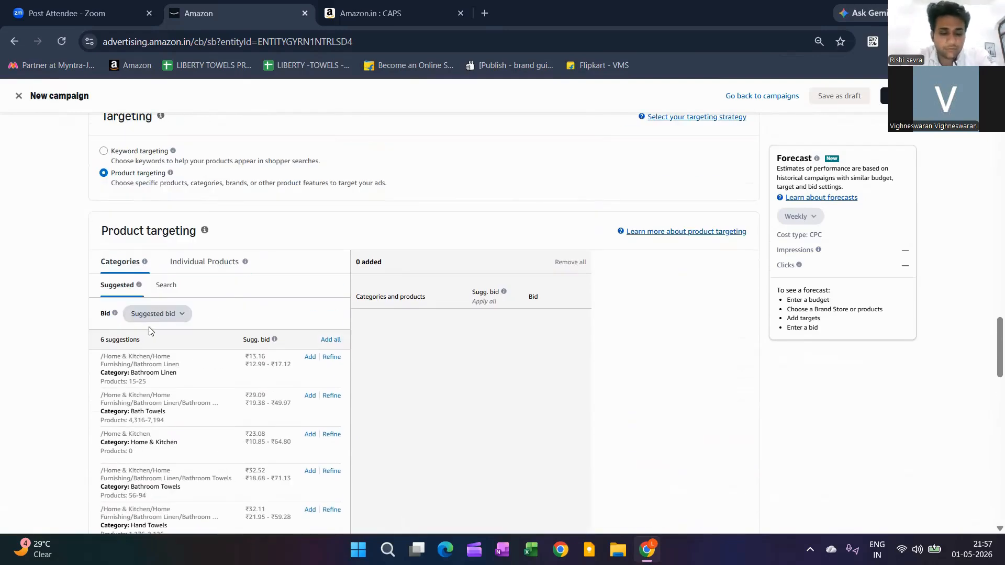
{"action": "left_click", "coordinate": [103, 151]}
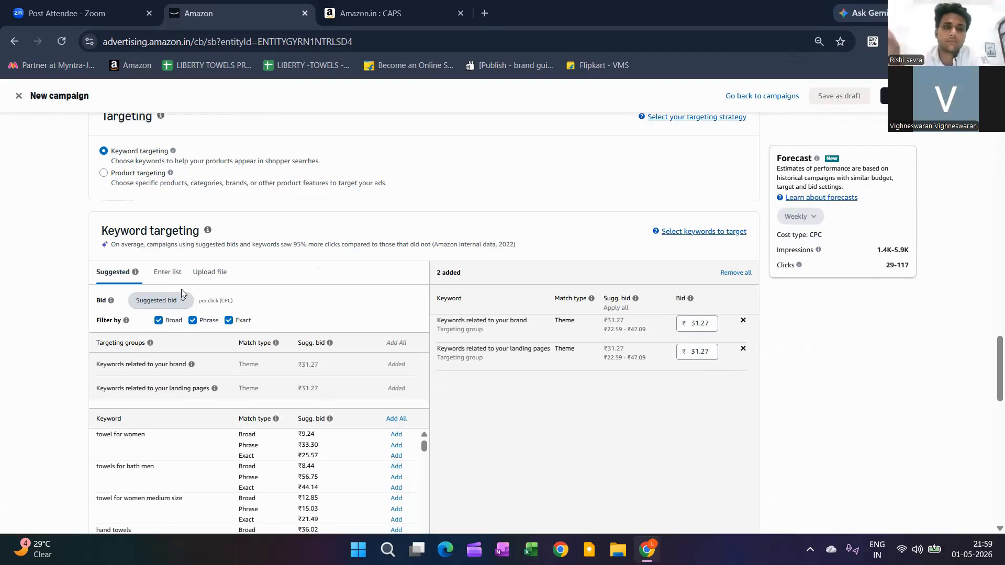
{"action": "left_click", "coordinate": [103, 172]}
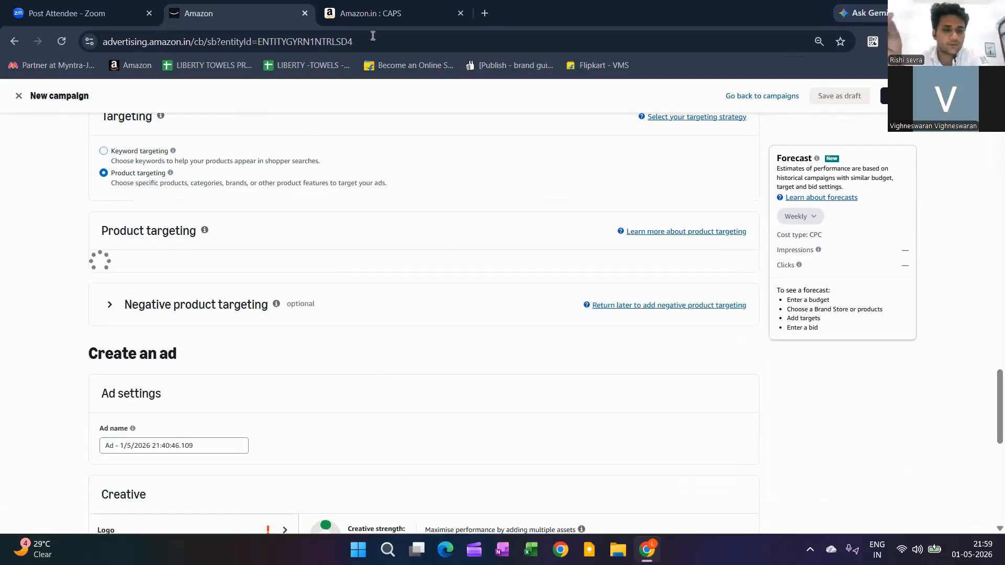
{"action": "left_click", "coordinate": [241, 262]}
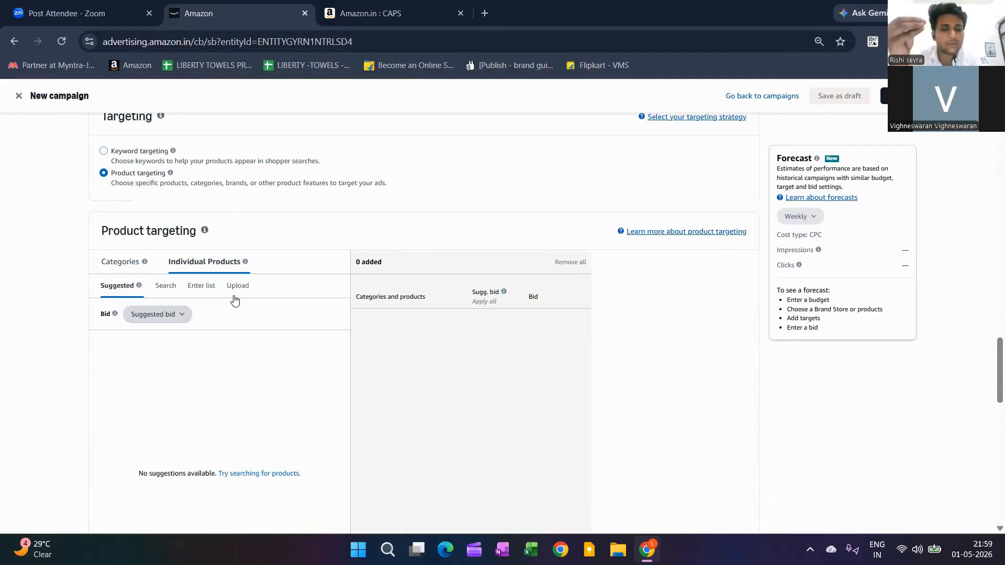
{"action": "left_click", "coordinate": [165, 285]}
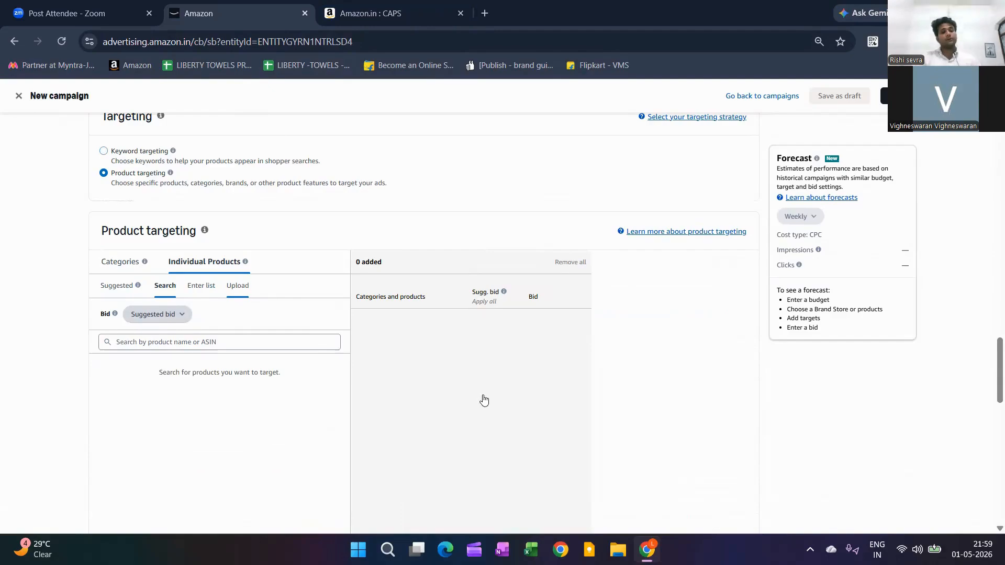
Step: Switch to the Amazon.in results for CAPS and open the Jack&Jones Men's Cotton Baseball Cap listing
{"action": "key", "text": "ctrl+Tab"}
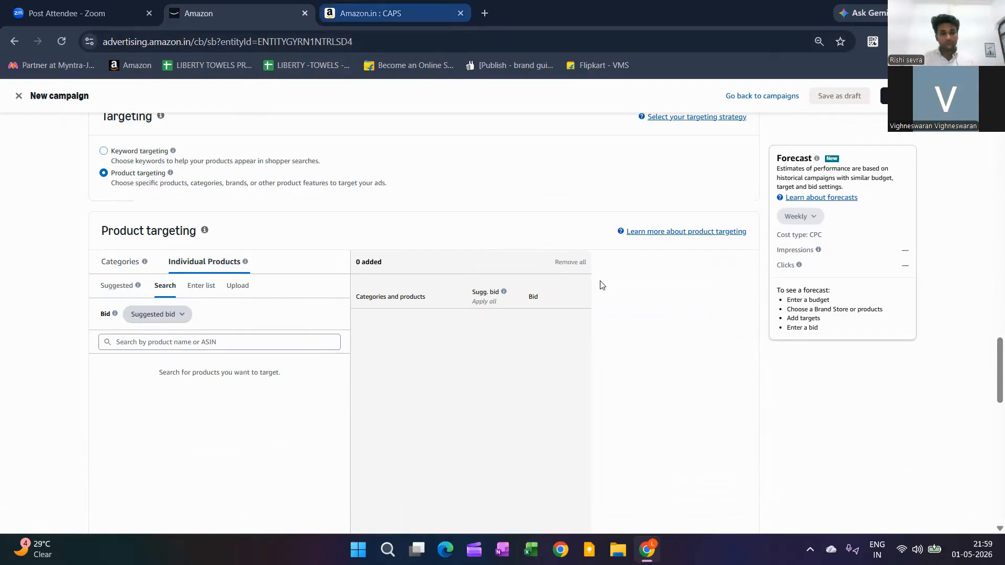
{"action": "scroll", "coordinate": [513, 280], "scroll_direction": "up", "scroll_amount": 10}
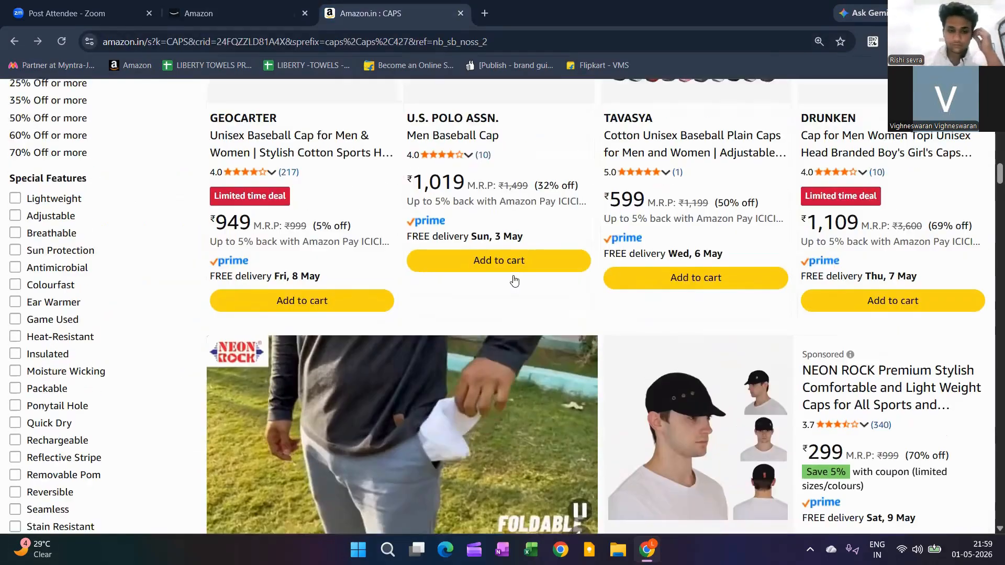
{"action": "scroll", "coordinate": [513, 280], "scroll_direction": "up", "scroll_amount": 5}
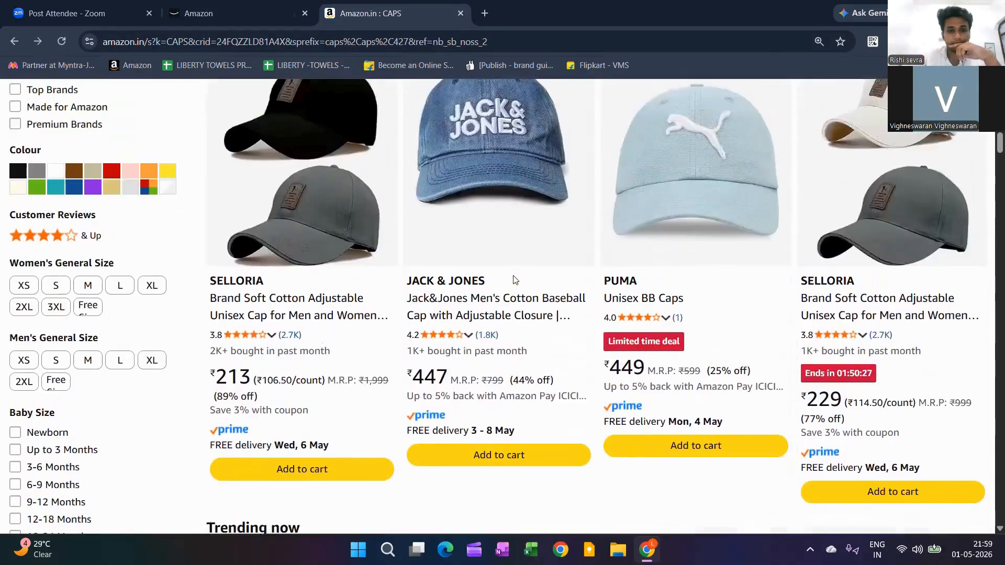
{"action": "left_click", "coordinate": [514, 281]}
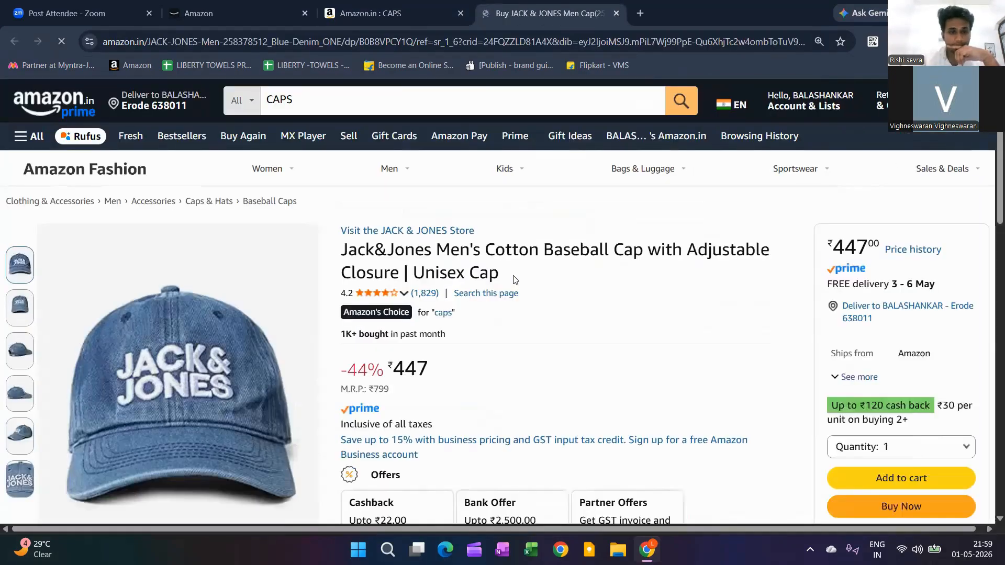
Step: Look through the Jack&Jones cap listing for the sponsored video placements under Similar Brands on Amazon
{"action": "scroll", "coordinate": [514, 282], "scroll_direction": "down", "scroll_amount": 3}
{"action": "scroll", "coordinate": [514, 281], "scroll_direction": "down", "scroll_amount": 20}
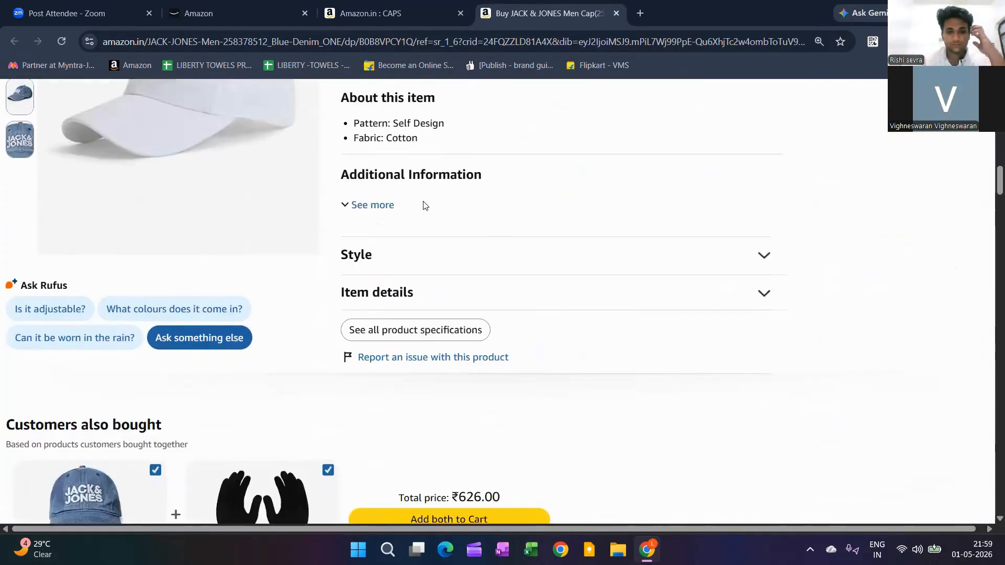
{"action": "scroll", "coordinate": [300, 194], "scroll_direction": "down", "scroll_amount": 14}
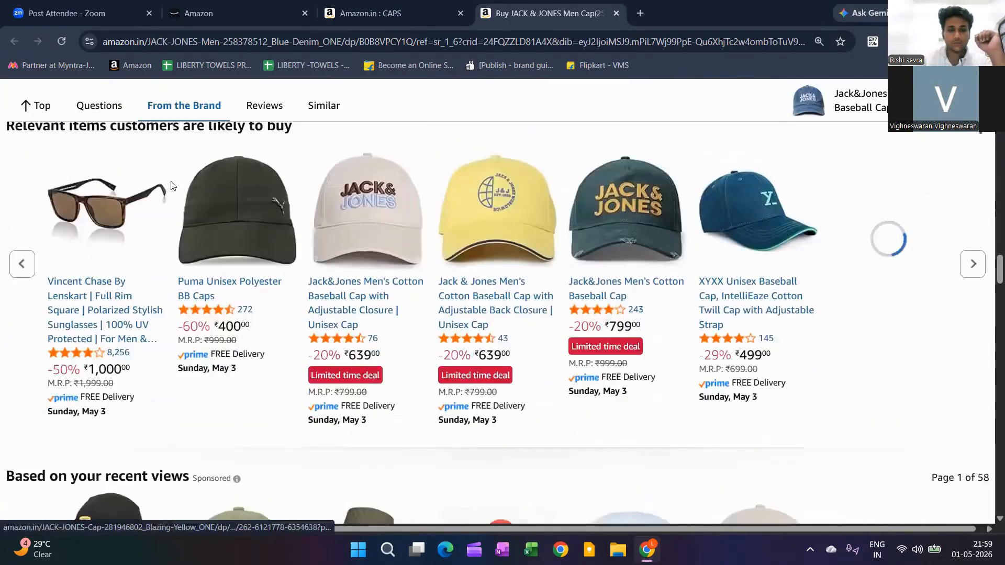
{"action": "scroll", "coordinate": [300, 194], "scroll_direction": "down", "scroll_amount": 10}
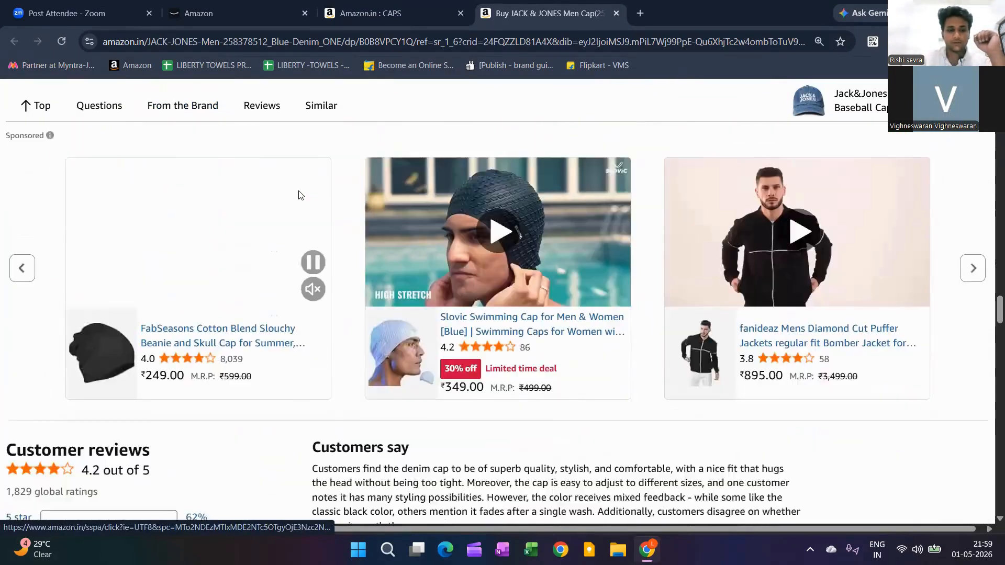
{"action": "scroll", "coordinate": [298, 193], "scroll_direction": "up", "scroll_amount": 1}
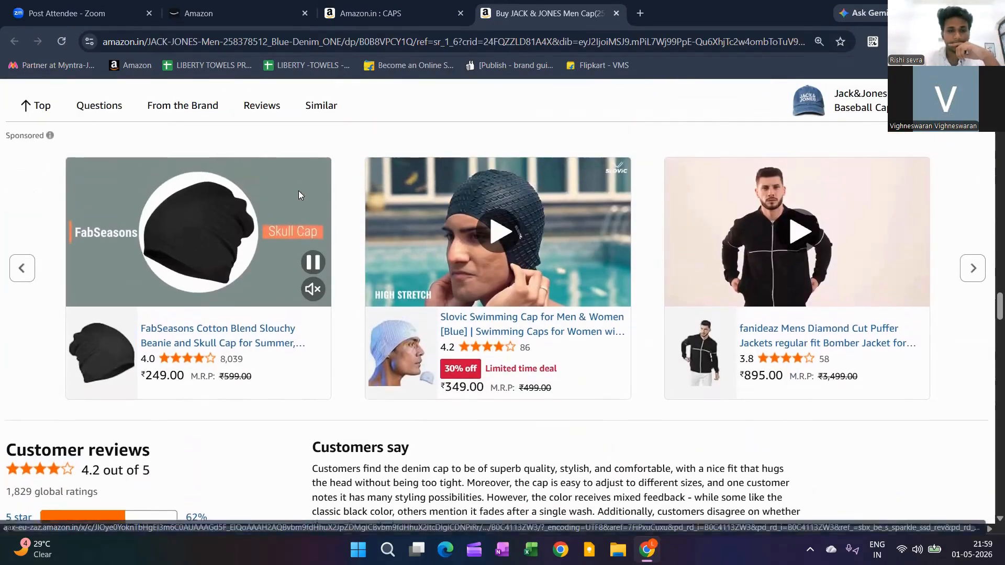
{"action": "scroll", "coordinate": [298, 192], "scroll_direction": "up", "scroll_amount": 2}
{"action": "left_click_drag", "start_coordinate": [6, 178], "coordinate": [168, 178]}
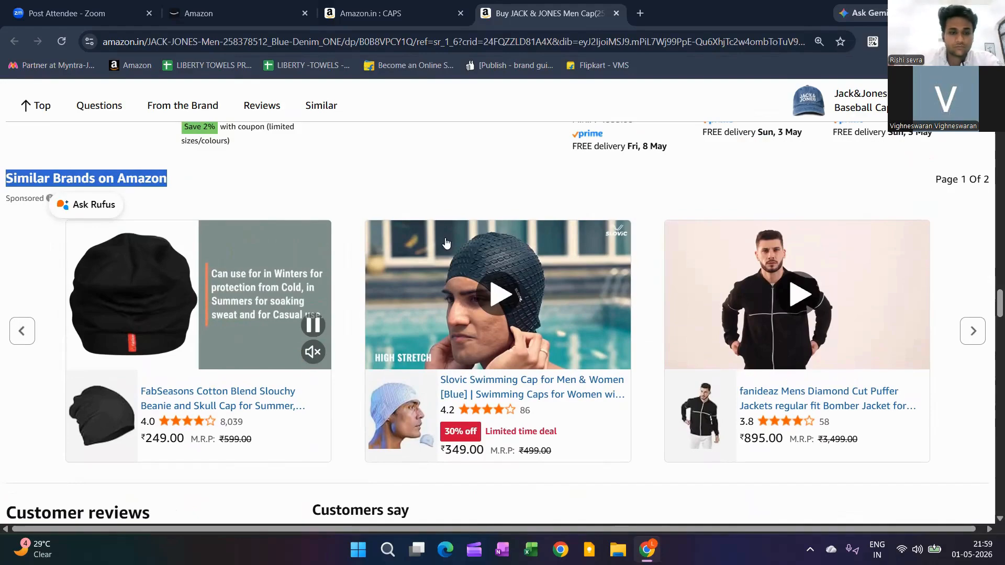
Step: Transfer ASIN B0B8VPCY1Q from the Jack&Jones listing's URL to the campaign's individual product search and add the cap as a target
{"action": "scroll", "coordinate": [447, 244], "scroll_direction": "up", "scroll_amount": 6}
{"action": "scroll", "coordinate": [499, 267], "scroll_direction": "up", "scroll_amount": 12}
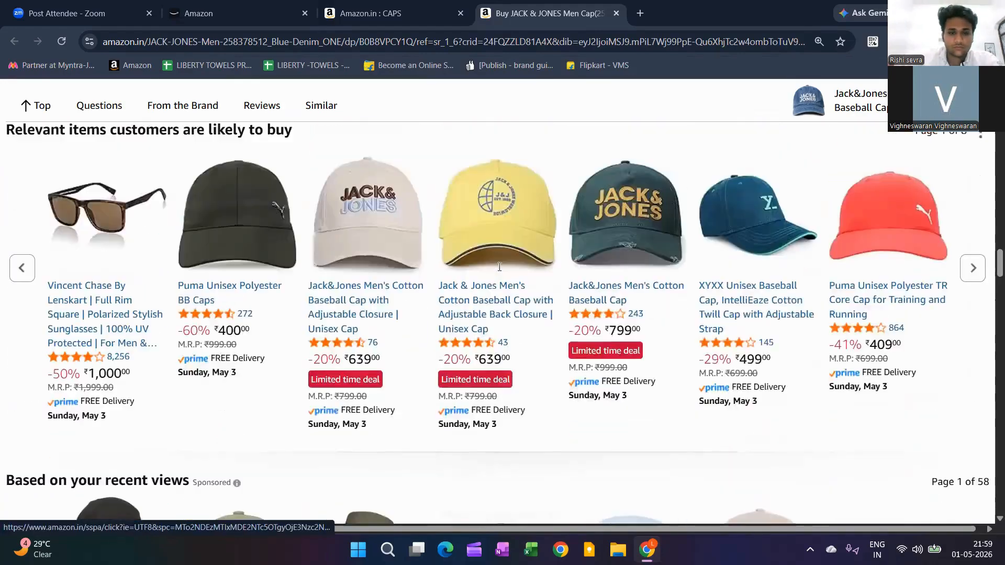
{"action": "scroll", "coordinate": [499, 270], "scroll_direction": "up", "scroll_amount": 15}
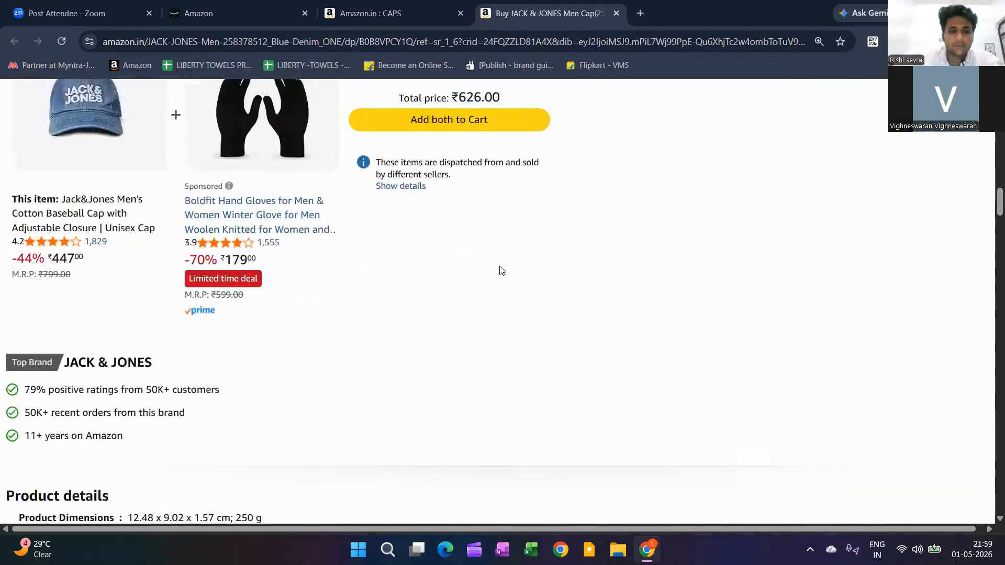
{"action": "scroll", "coordinate": [500, 271], "scroll_direction": "up", "scroll_amount": 8}
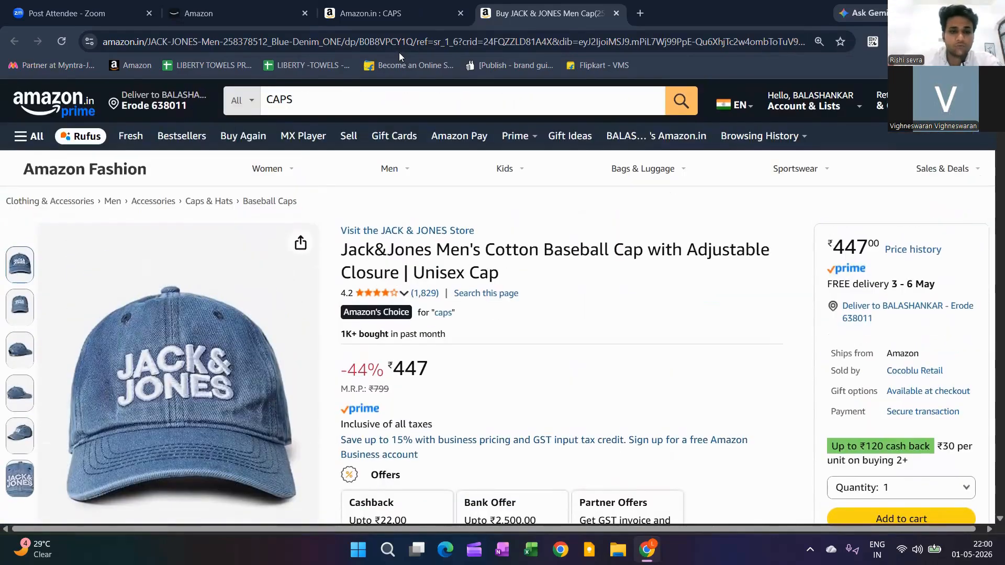
{"action": "left_click", "coordinate": [434, 39]}
{"action": "left_click", "coordinate": [434, 38]}
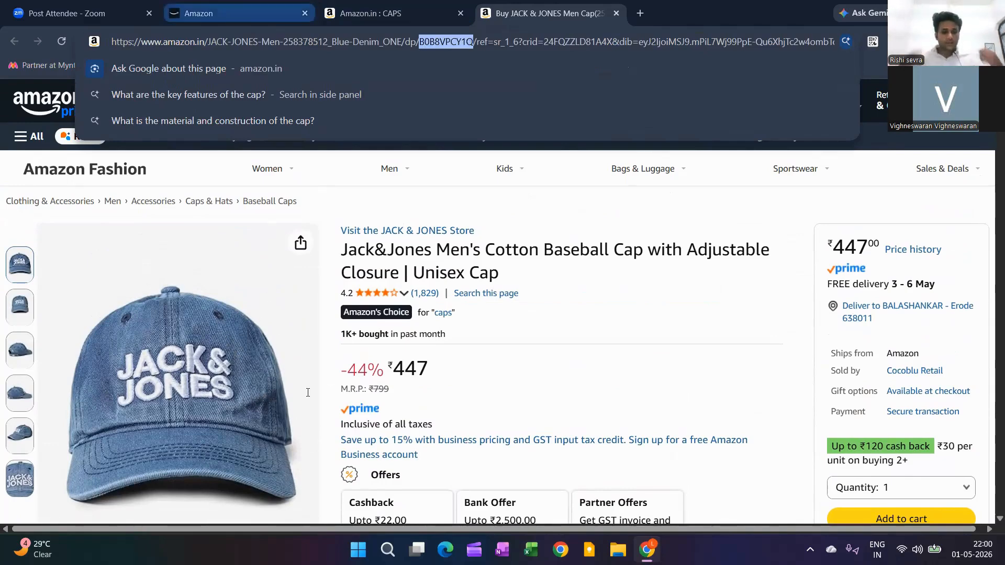
{"action": "key", "text": "ctrl+2"}
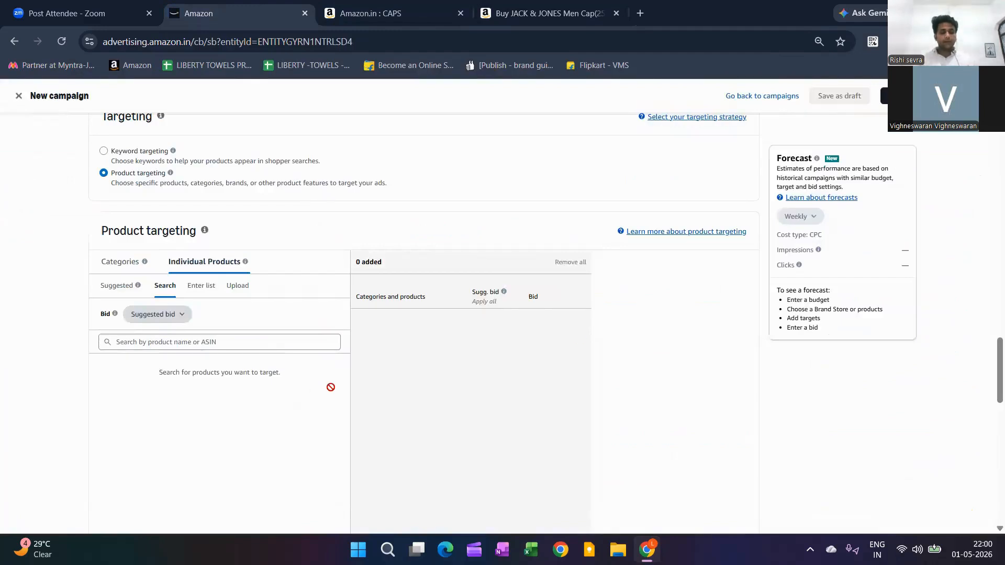
{"action": "left_click_drag", "start_coordinate": [331, 387], "coordinate": [214, 343]}
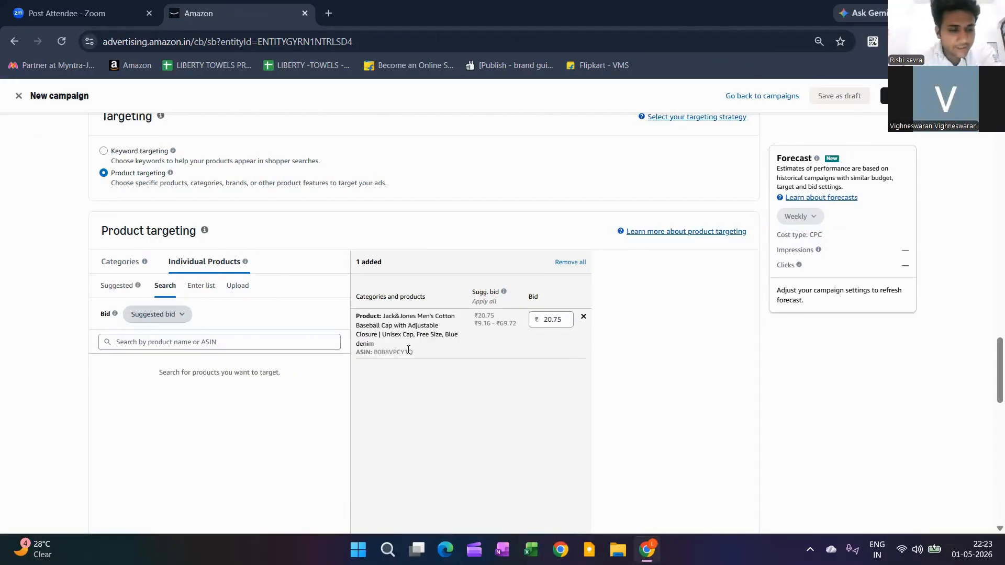
Step: Copy the ASIN of the Jack&Jones cap from the campaign's list of added product targets
{"action": "scroll", "coordinate": [384, 348], "scroll_direction": "down", "scroll_amount": 3}
{"action": "scroll", "coordinate": [314, 343], "scroll_direction": "up", "scroll_amount": 3}
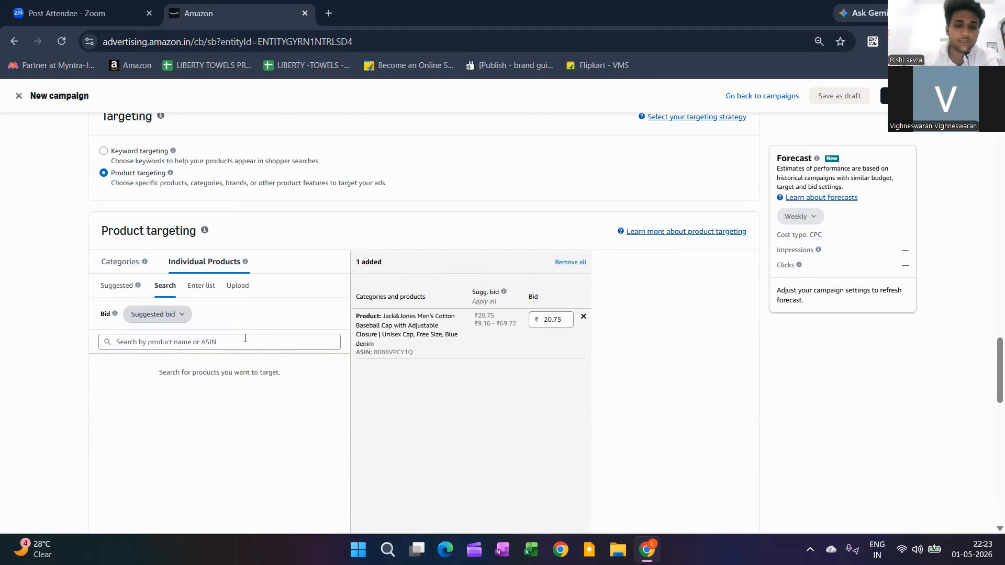
{"action": "double_click", "coordinate": [393, 352]}
{"action": "key", "text": "ctrl+c"}
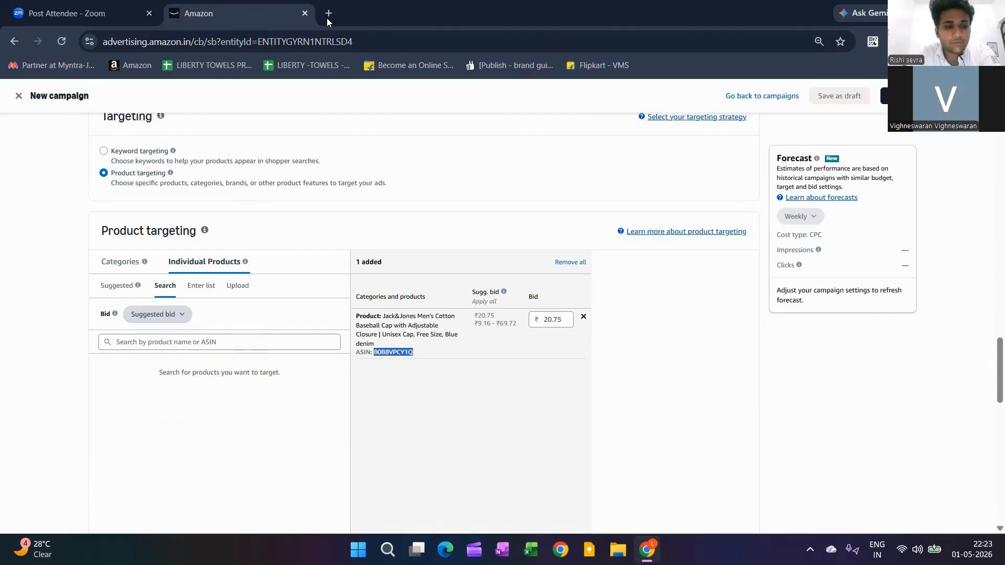
{"action": "scroll", "coordinate": [327, 17], "scroll_direction": "up", "scroll_amount": 4}
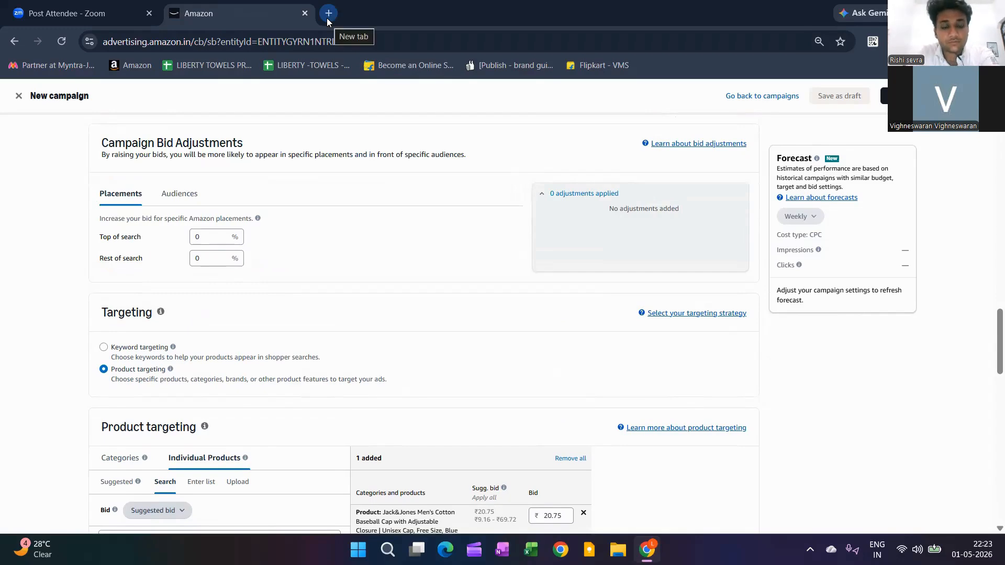
Step: Open the Amazon.in shopping site in a new browser tab
{"action": "left_click", "coordinate": [328, 13]}
{"action": "type", "text": "A"}
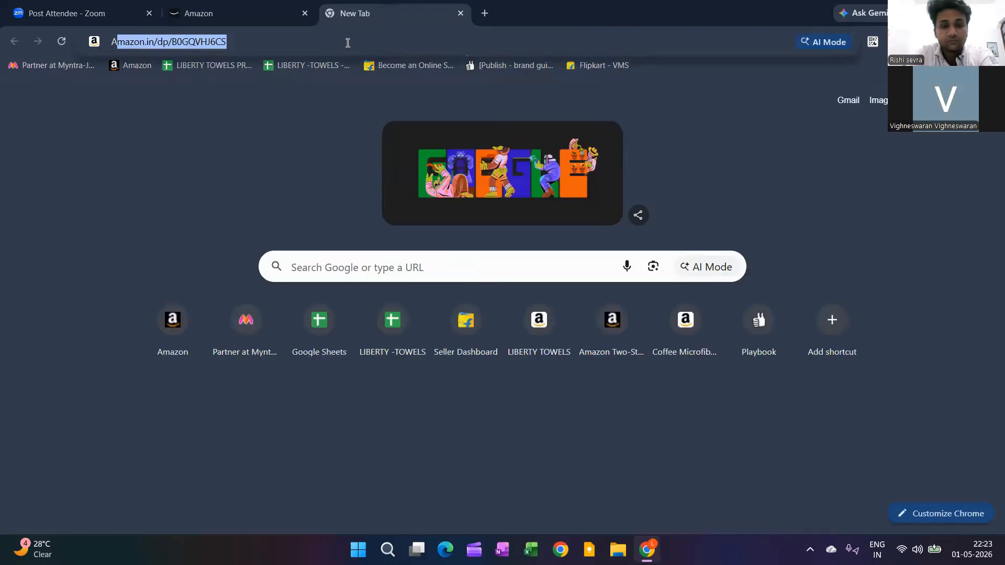
{"action": "type", "text": "MAZON"}
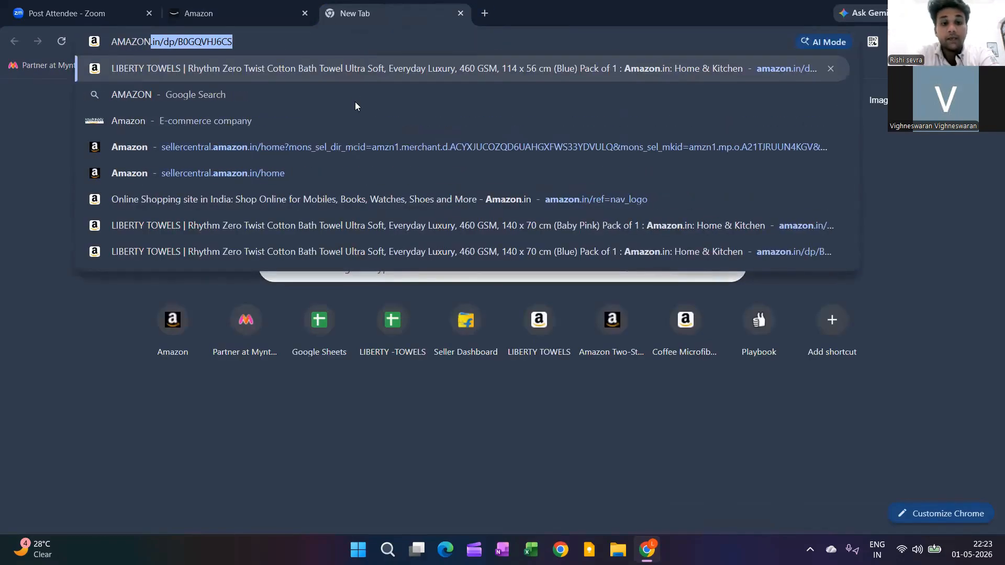
{"action": "key", "text": "Return"}
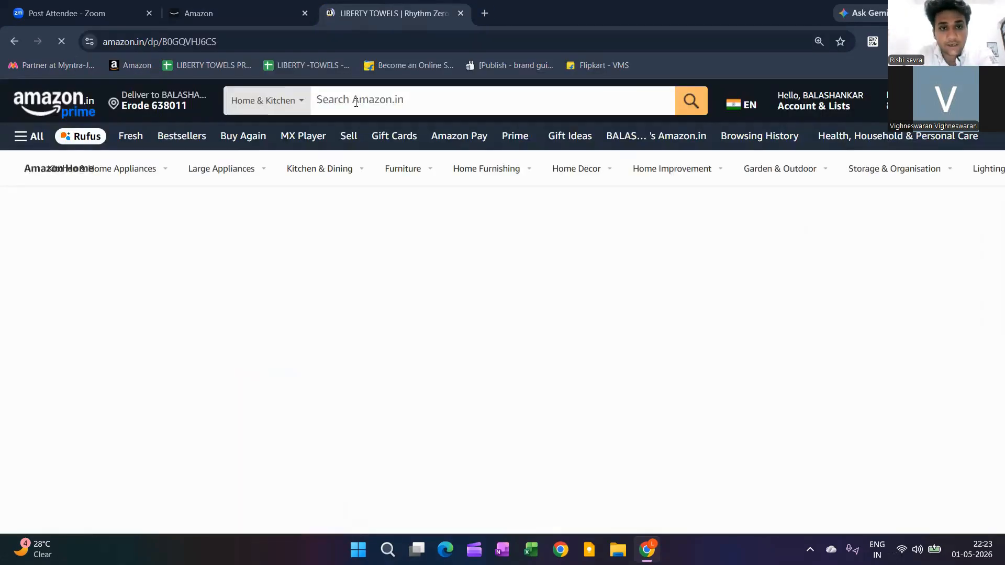
Step: Search Amazon.in for CAPS
{"action": "left_click", "coordinate": [356, 102]}
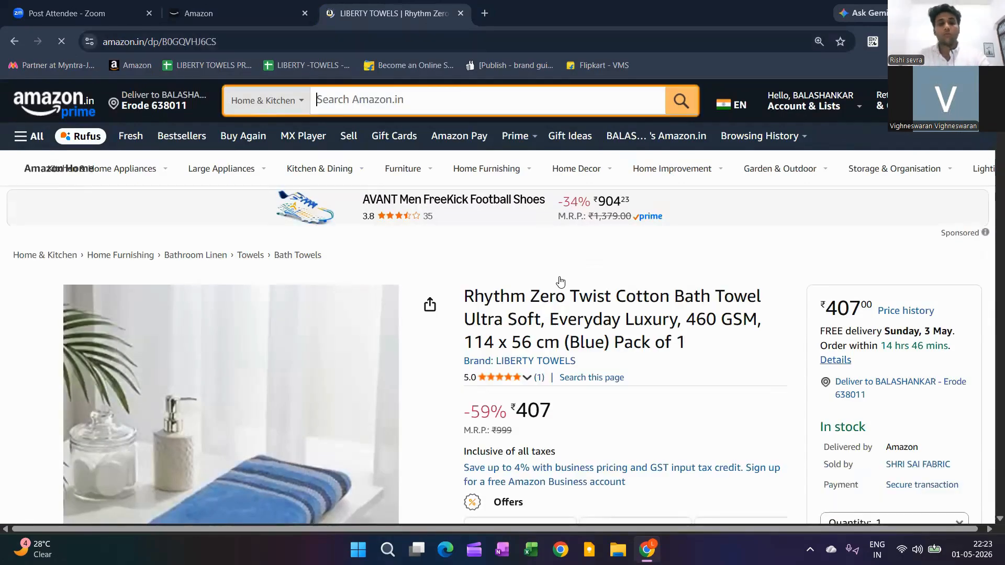
{"action": "type", "text": "q"}
{"action": "type", "text": "P"}
{"action": "key", "text": "BackSpace"}
{"action": "type", "text": "AP"}
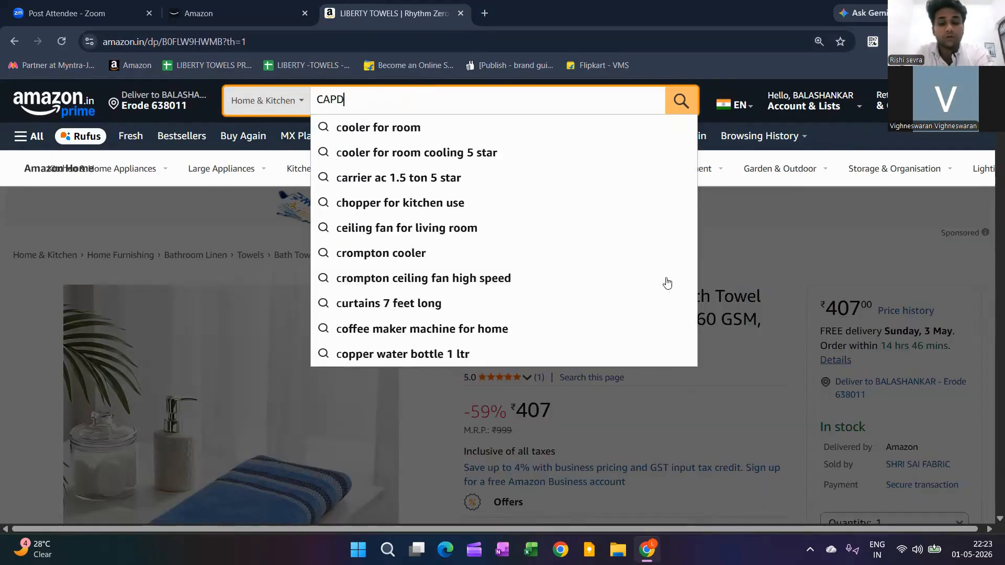
{"action": "type", "text": "S"}
{"action": "key", "text": "Return"}
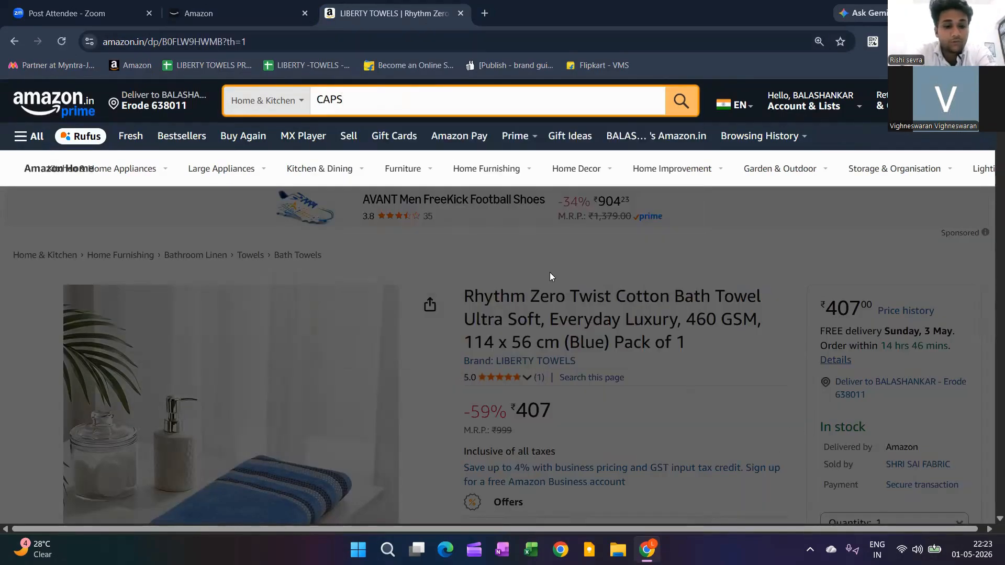
Step: Open the olive Boldfit cap listing from the results and examine the sponsored product and brand placements on its page
{"action": "scroll", "coordinate": [518, 299], "scroll_direction": "down", "scroll_amount": 5}
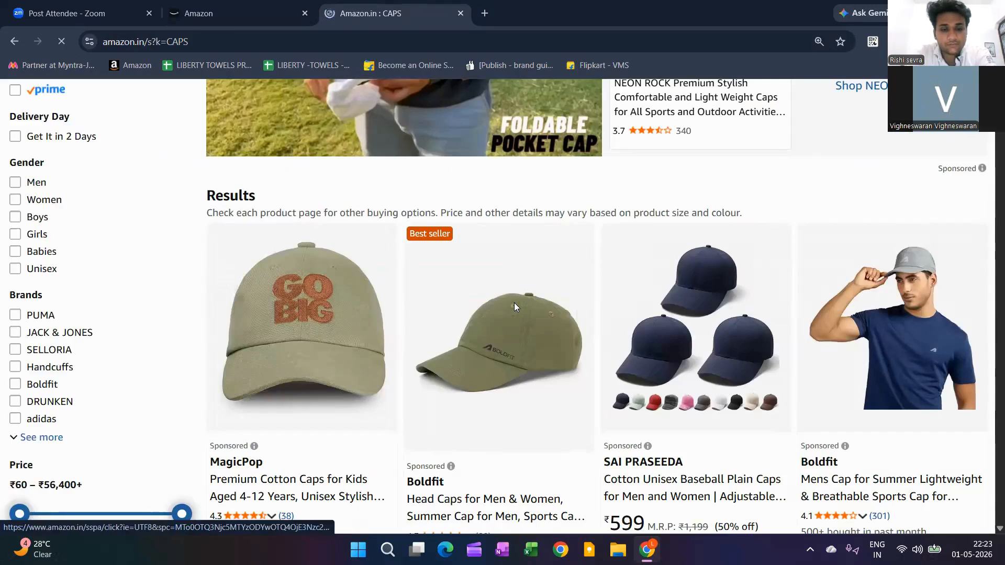
{"action": "scroll", "coordinate": [512, 307], "scroll_direction": "down", "scroll_amount": 4}
{"action": "left_click", "coordinate": [512, 309]}
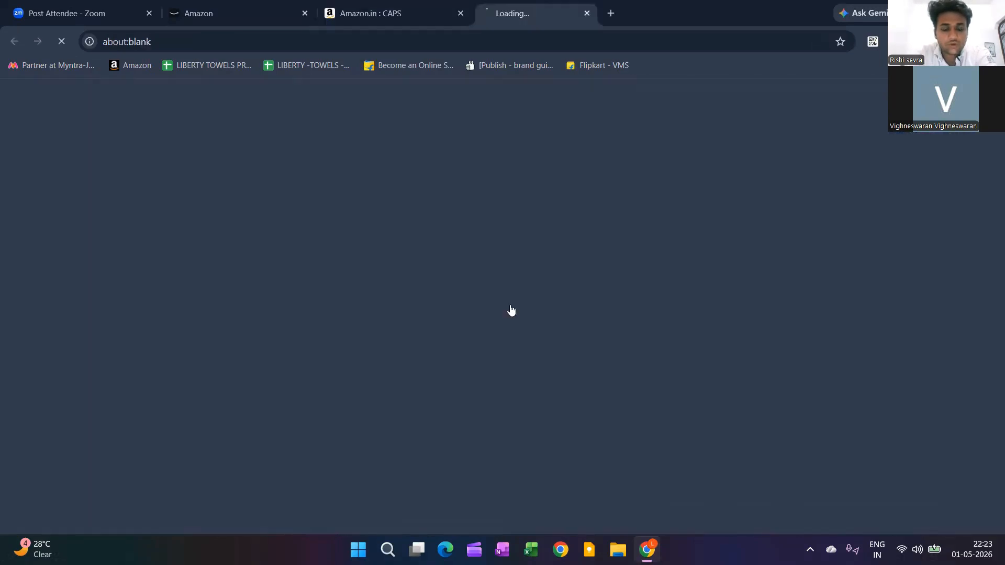
{"action": "scroll", "coordinate": [170, 267], "scroll_direction": "down", "scroll_amount": 8}
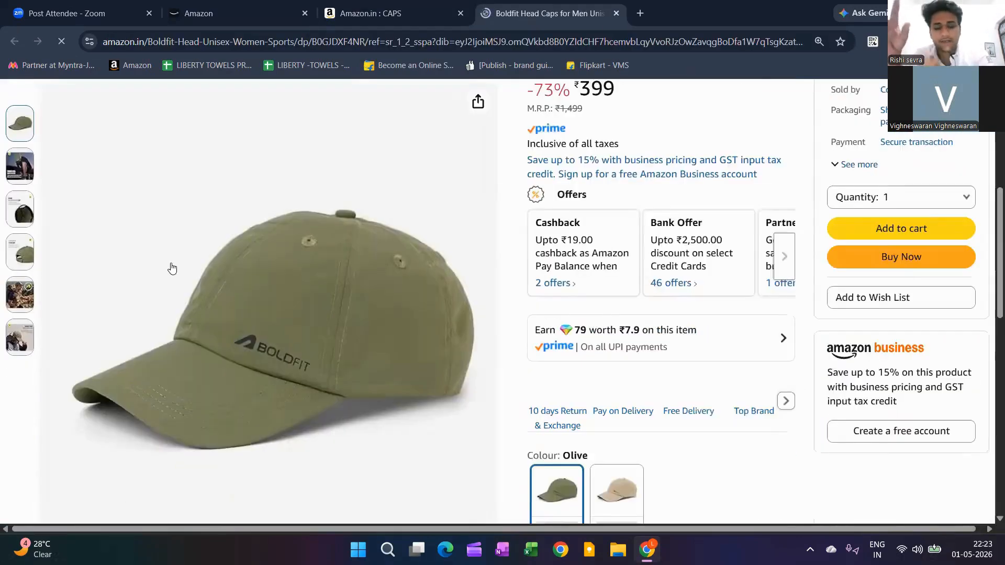
{"action": "scroll", "coordinate": [60, 147], "scroll_direction": "down", "scroll_amount": 15}
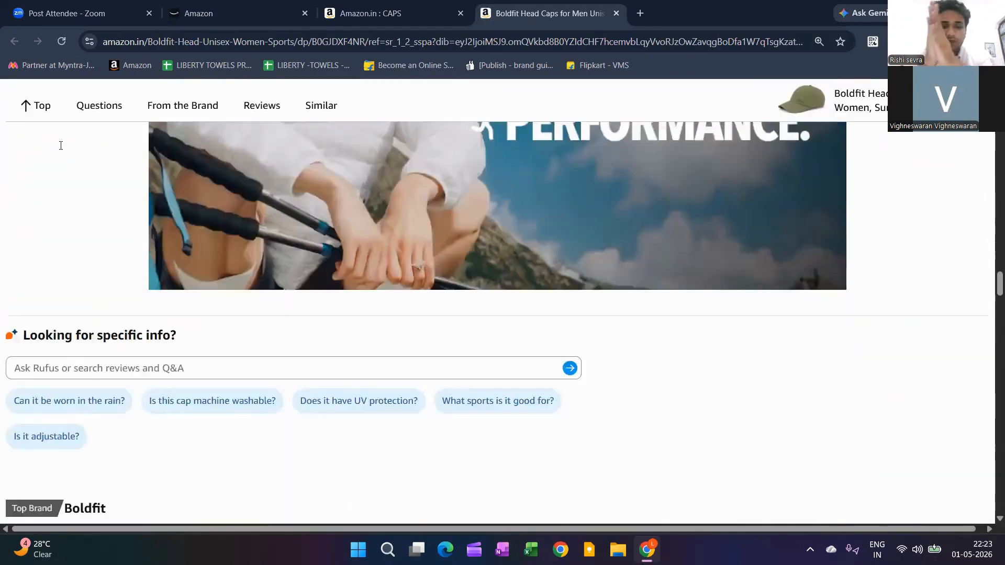
{"action": "scroll", "coordinate": [61, 145], "scroll_direction": "down", "scroll_amount": 15}
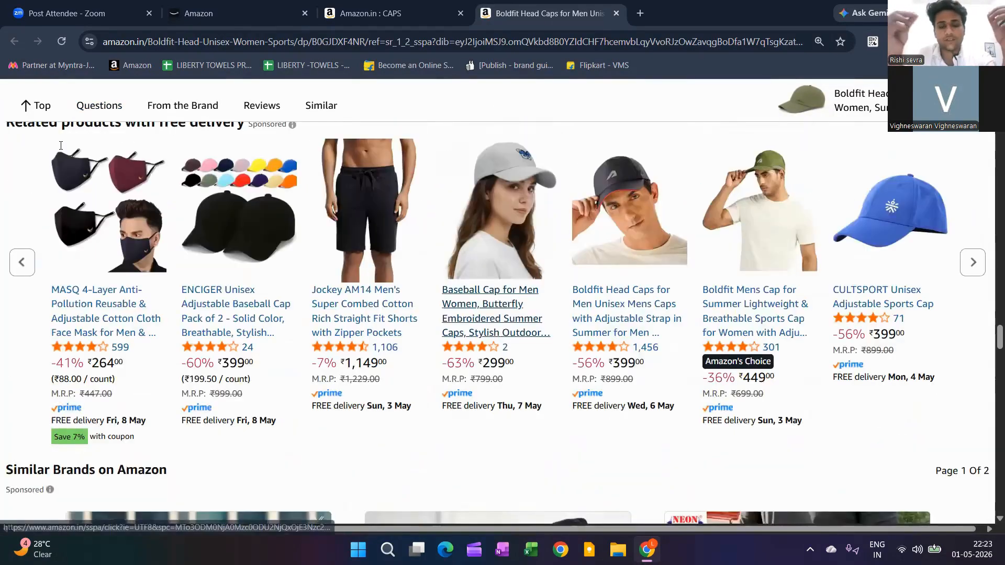
Step: Highlight the Boldfit cap's ASIN, B0GJDXF4NR, in the product page's web address
{"action": "scroll", "coordinate": [61, 146], "scroll_direction": "up", "scroll_amount": 1}
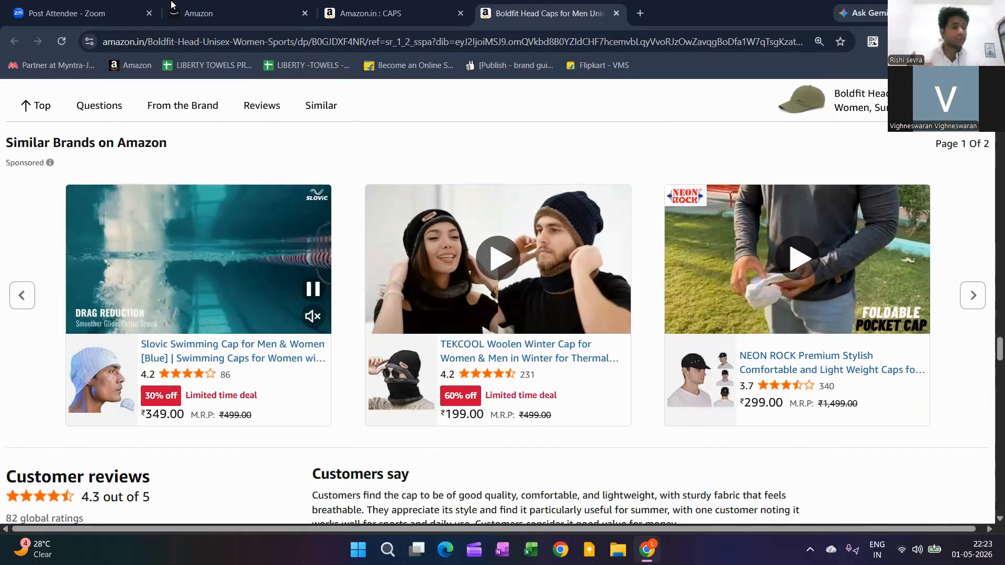
{"action": "left_click", "coordinate": [343, 44]}
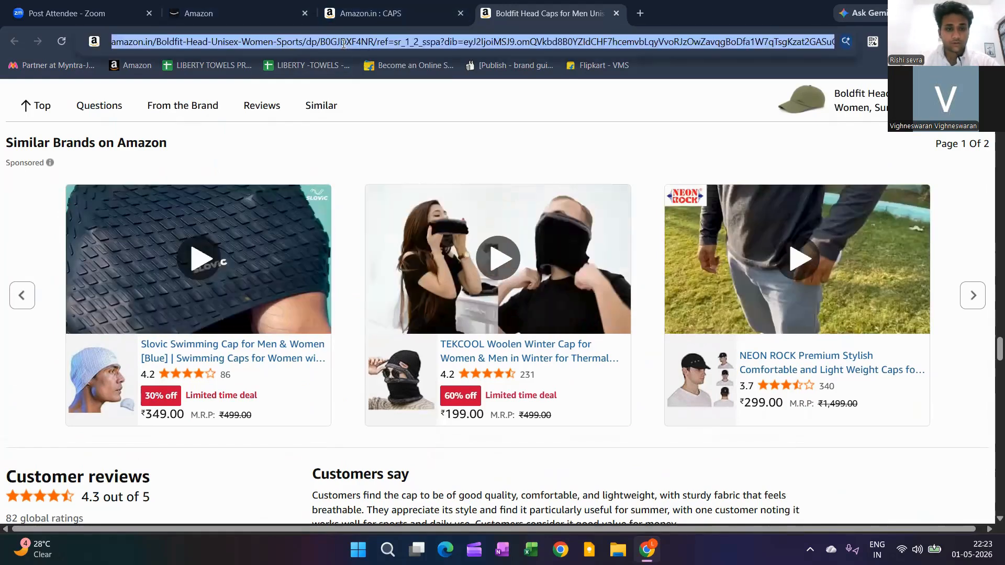
{"action": "double_click", "coordinate": [344, 44]}
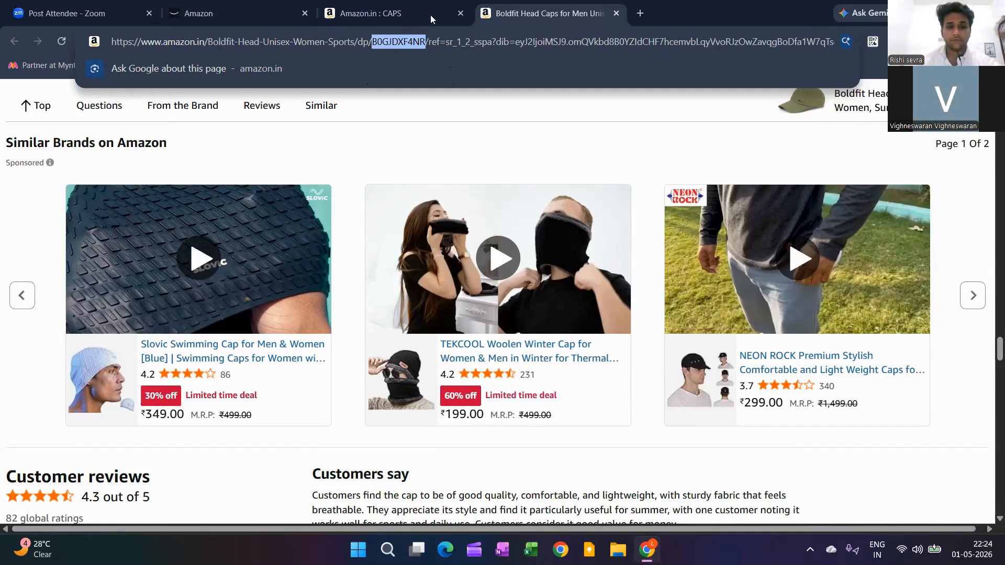
{"action": "key", "text": "Down"}
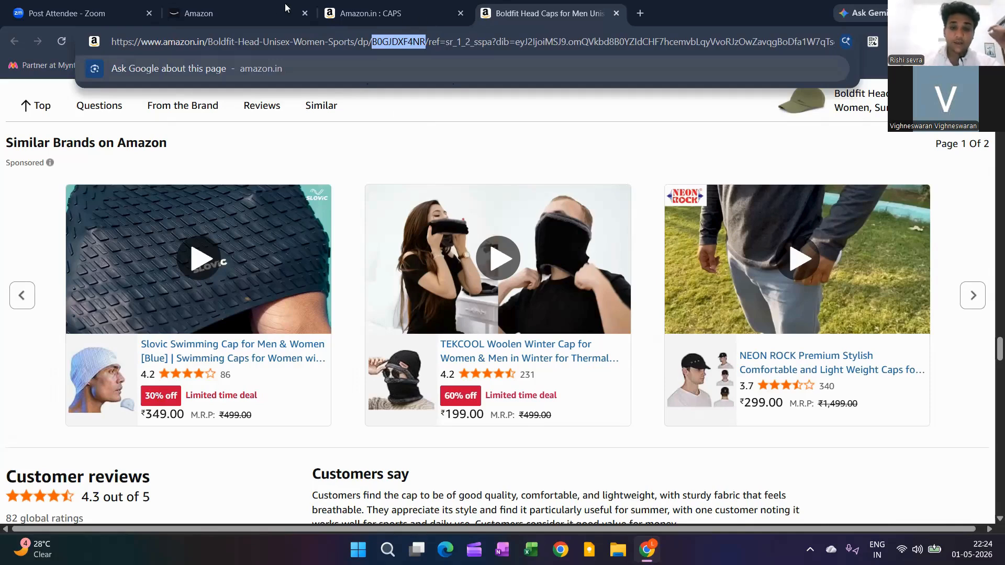
{"action": "key", "text": "Up"}
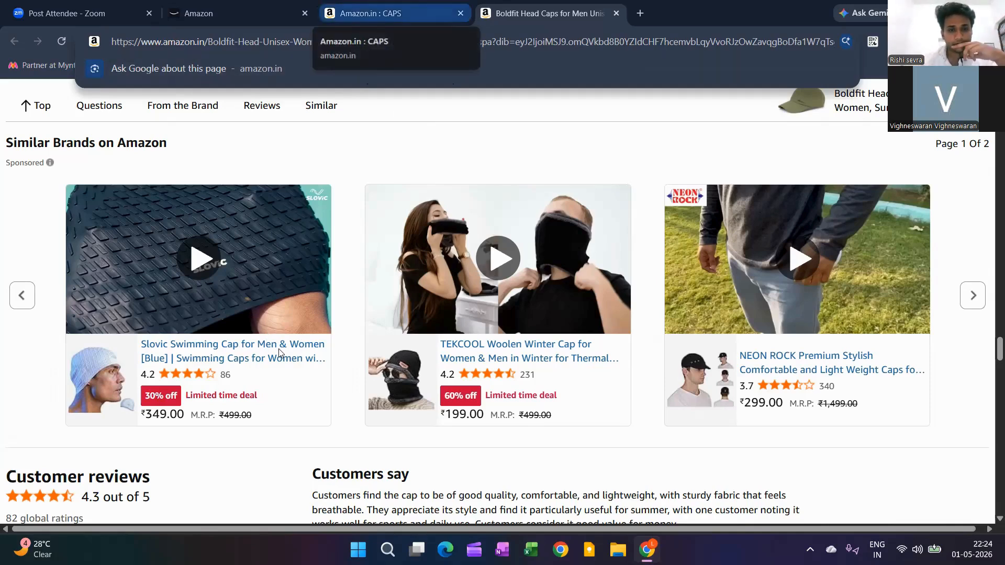
Step: Check the individual product search and the added Jack&Jones target in the campaign's product targeting, and return to the Boldfit listing
{"action": "key", "text": "ctrl+2"}
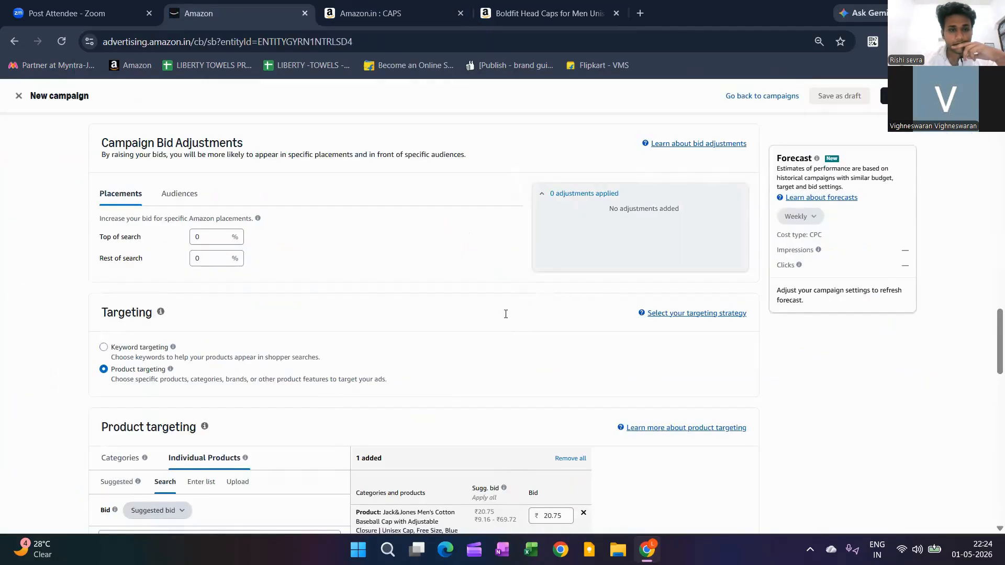
{"action": "scroll", "coordinate": [440, 345], "scroll_direction": "down", "scroll_amount": 2}
{"action": "key", "text": "ctrl+v"}
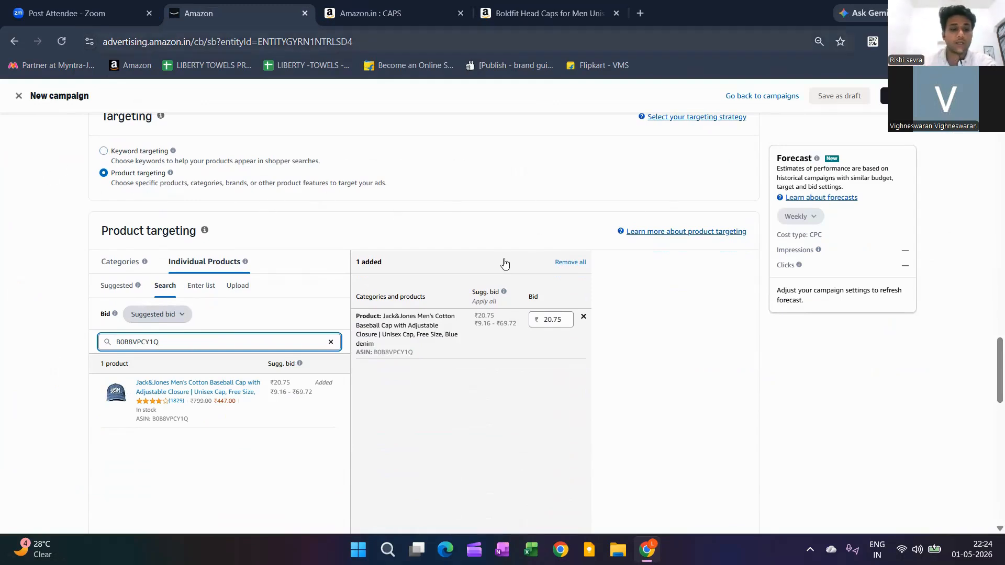
{"action": "key", "text": "ctrl+Tab"}
{"action": "key", "text": "ctrl+Tab"}
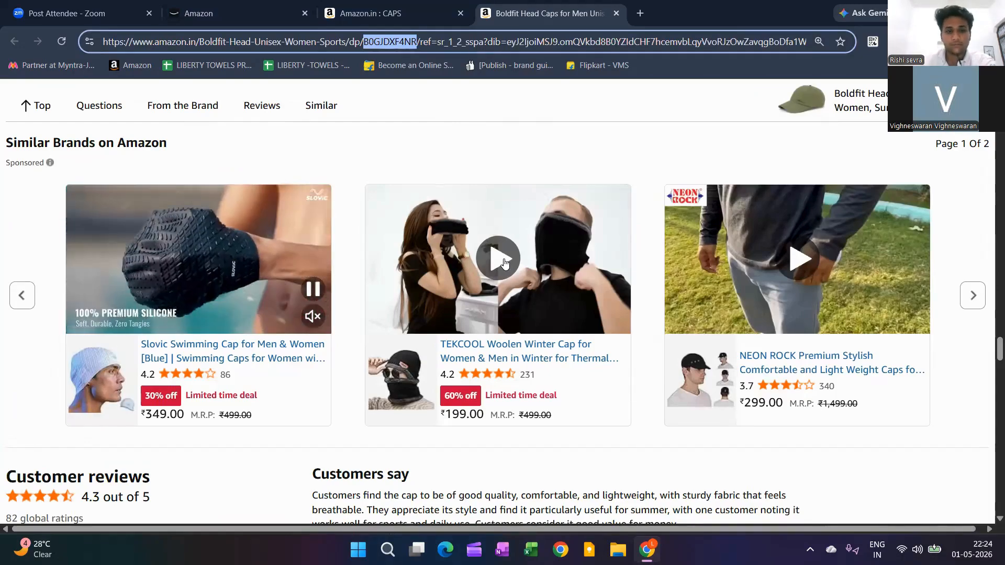
Step: Highlight the full product title at the start of the Boldfit cap listing
{"action": "scroll", "coordinate": [504, 262], "scroll_direction": "up", "scroll_amount": 2}
{"action": "scroll", "coordinate": [504, 265], "scroll_direction": "up", "scroll_amount": 15}
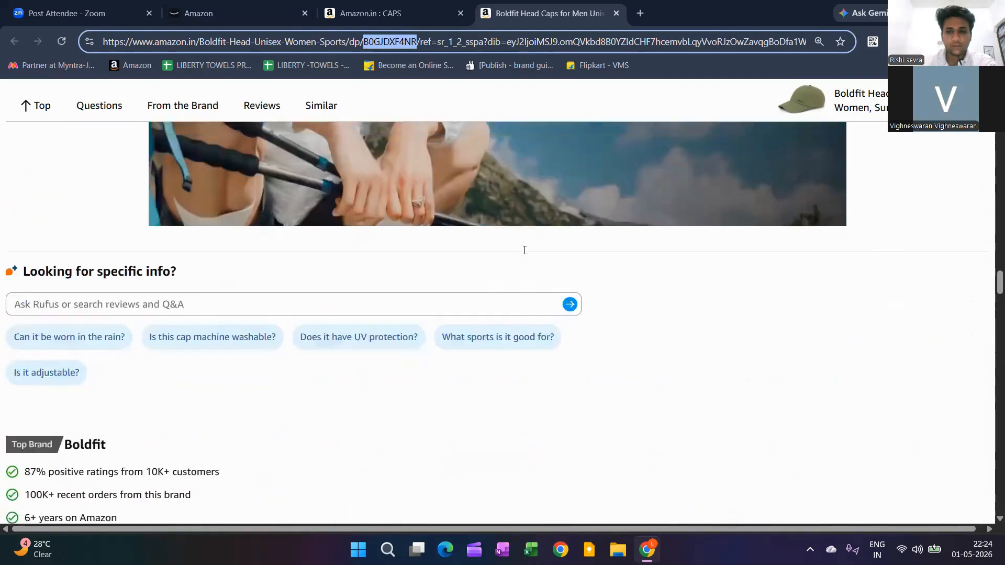
{"action": "scroll", "coordinate": [715, 324], "scroll_direction": "up", "scroll_amount": 15}
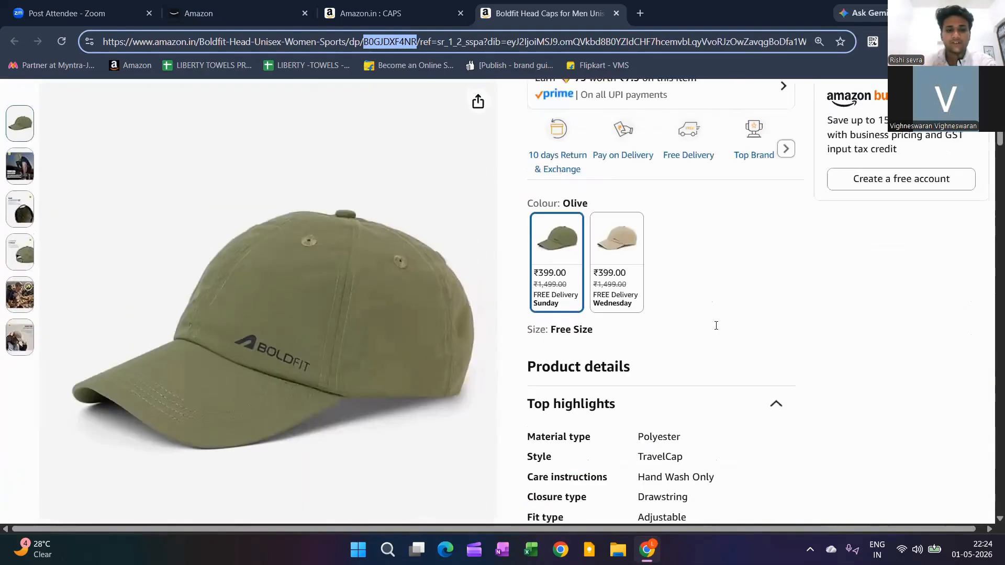
{"action": "scroll", "coordinate": [716, 324], "scroll_direction": "up", "scroll_amount": 5}
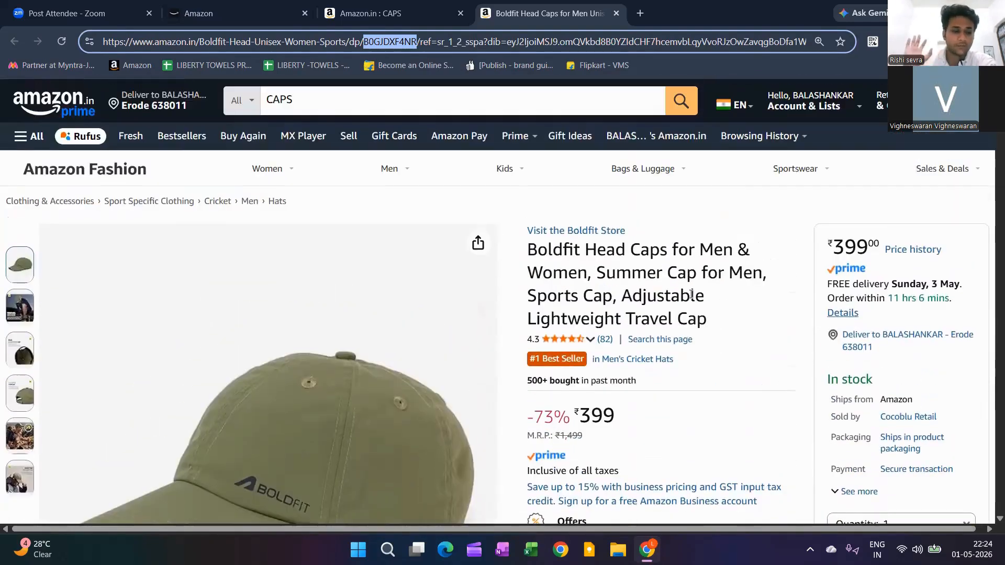
{"action": "left_click_drag", "start_coordinate": [528, 250], "coordinate": [708, 320]}
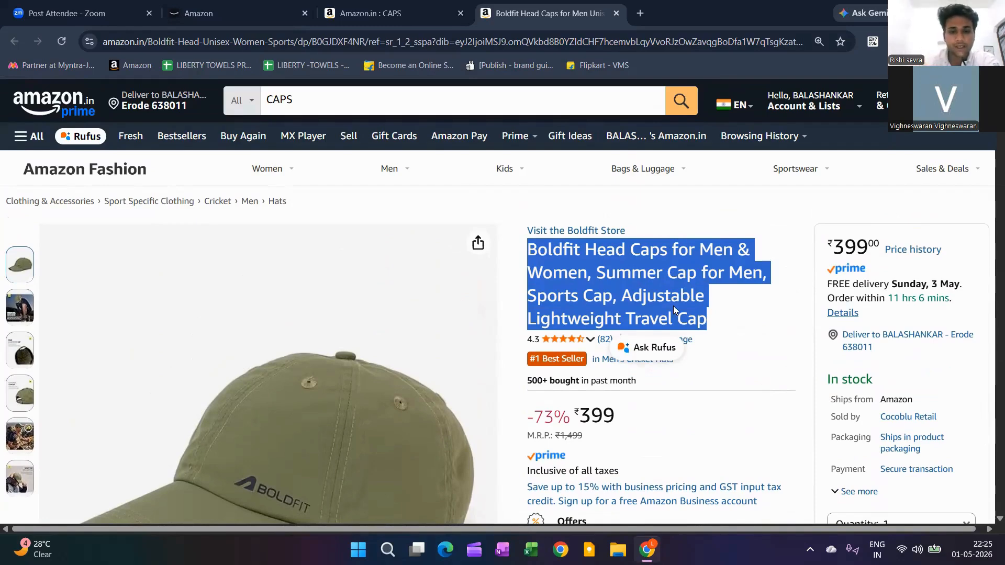
Step: Examine the sponsored video ads under Similar Brands on Amazon on the Boldfit cap page, and return to the listing's start
{"action": "scroll", "coordinate": [674, 310], "scroll_direction": "down", "scroll_amount": 15}
{"action": "scroll", "coordinate": [673, 312], "scroll_direction": "down", "scroll_amount": 20}
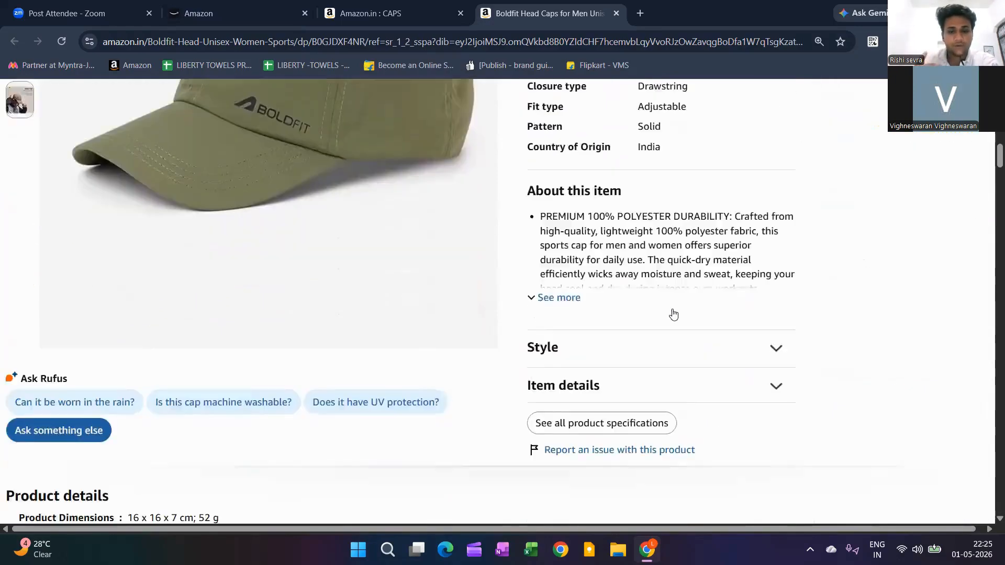
{"action": "scroll", "coordinate": [674, 312], "scroll_direction": "down", "scroll_amount": 20}
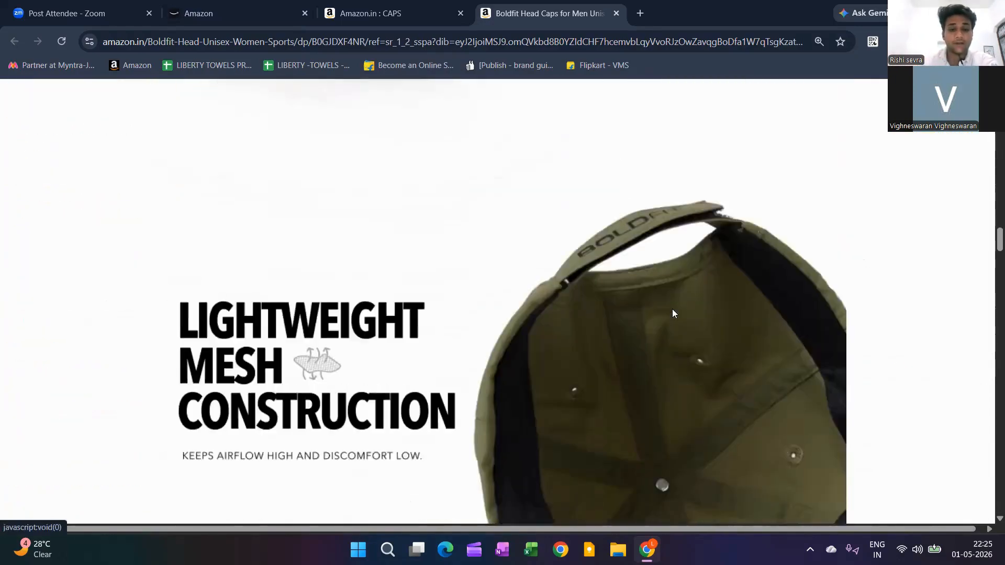
{"action": "scroll", "coordinate": [674, 313], "scroll_direction": "down", "scroll_amount": 20}
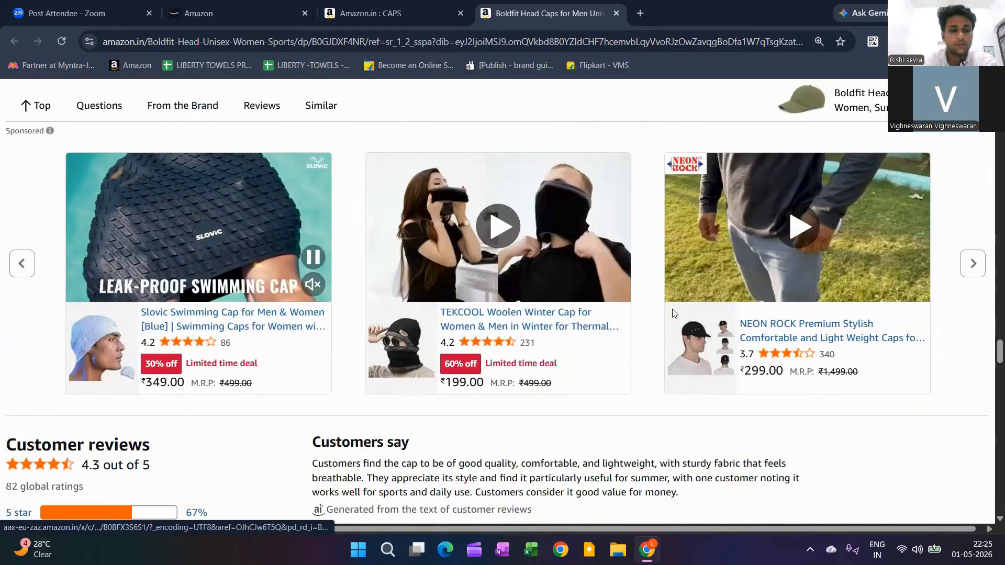
{"action": "scroll", "coordinate": [673, 313], "scroll_direction": "up", "scroll_amount": 1}
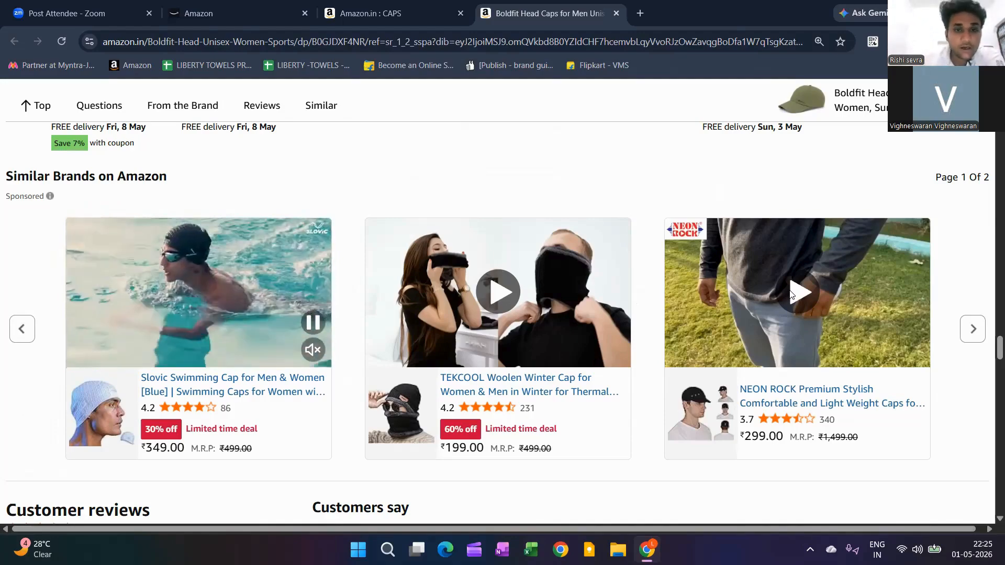
{"action": "scroll", "coordinate": [792, 294], "scroll_direction": "up", "scroll_amount": 20}
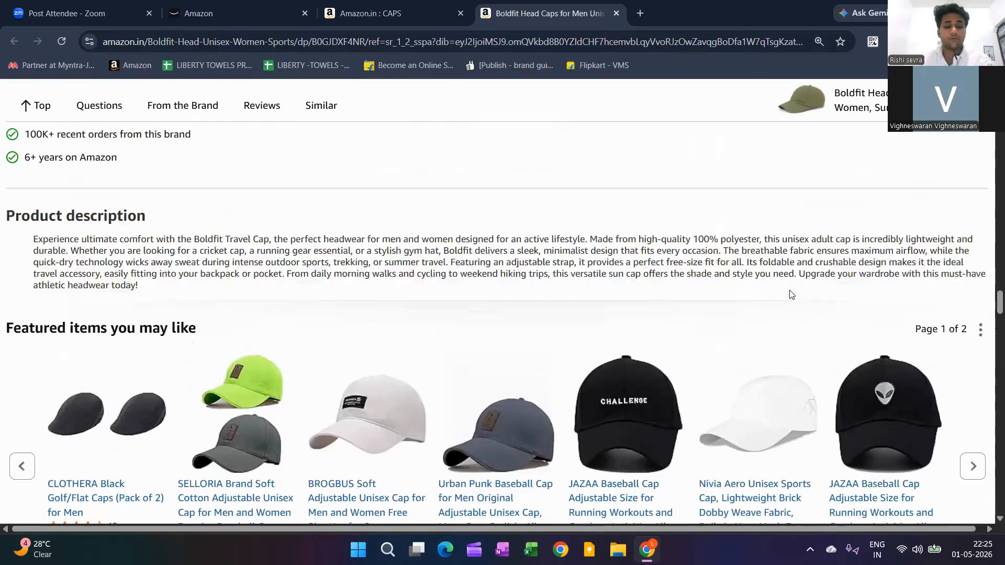
{"action": "scroll", "coordinate": [730, 281], "scroll_direction": "up", "scroll_amount": 10}
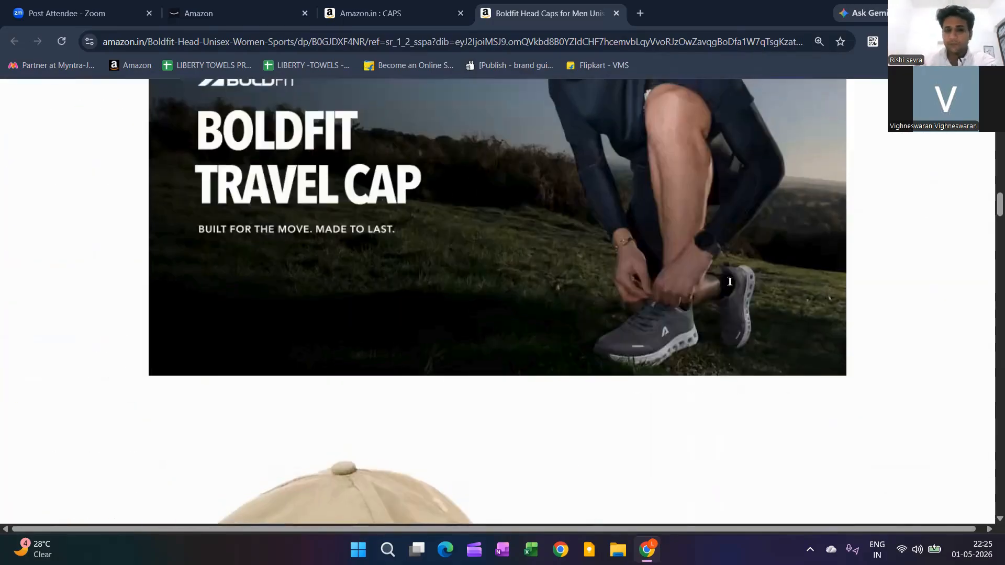
{"action": "scroll", "coordinate": [729, 282], "scroll_direction": "up", "scroll_amount": 15}
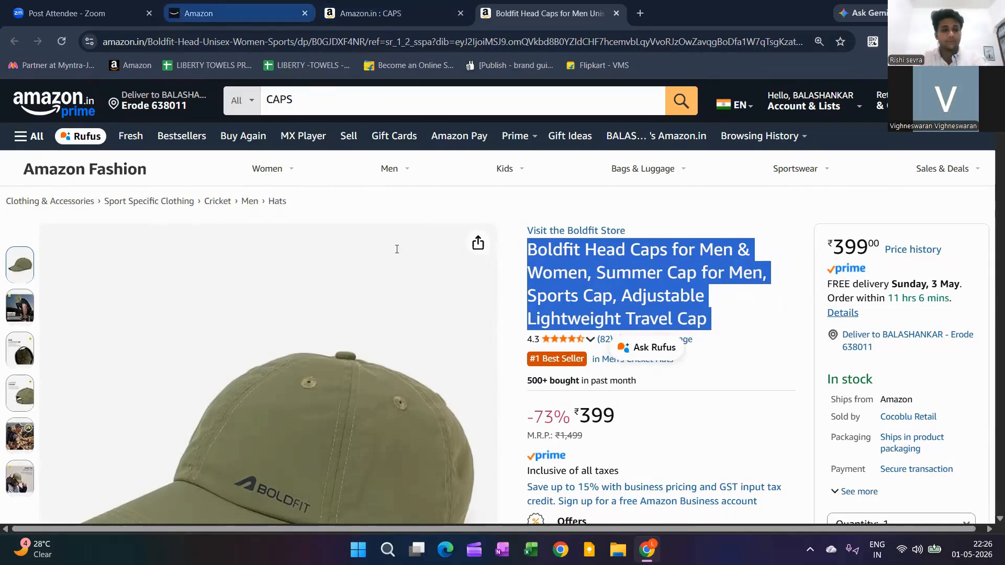
Step: Return to the new campaign form and review it from the product targeting section back to the campaign goals
{"action": "left_click", "coordinate": [238, 14]}
{"action": "scroll", "coordinate": [397, 249], "scroll_direction": "down", "scroll_amount": 4}
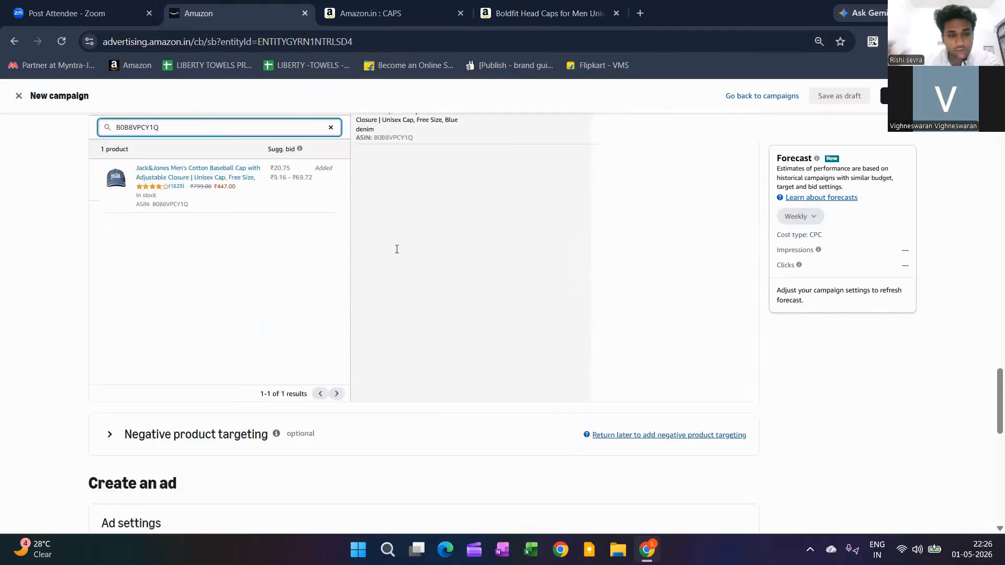
{"action": "scroll", "coordinate": [397, 249], "scroll_direction": "down", "scroll_amount": 1}
{"action": "scroll", "coordinate": [397, 249], "scroll_direction": "up", "scroll_amount": 4}
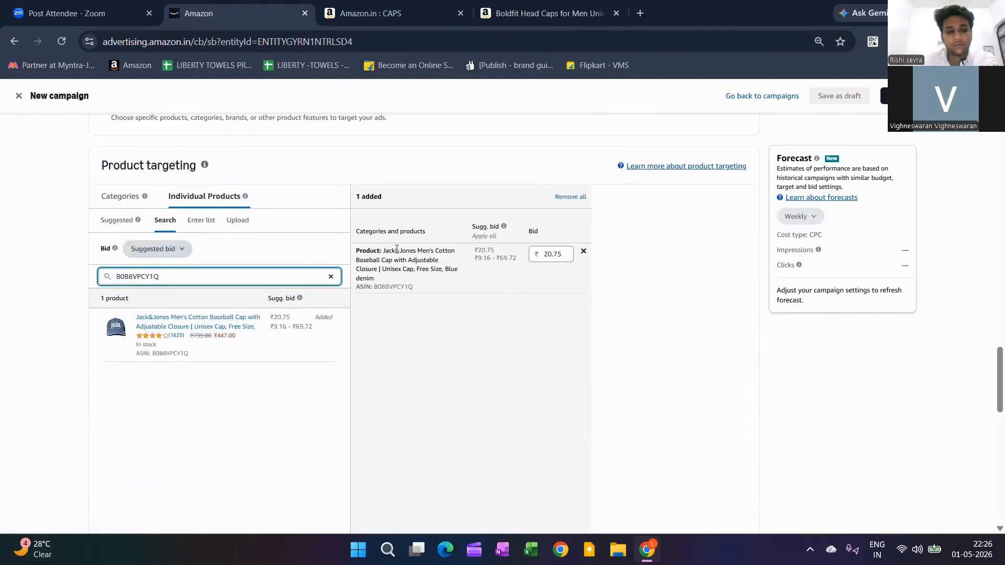
{"action": "scroll", "coordinate": [397, 249], "scroll_direction": "up", "scroll_amount": 4}
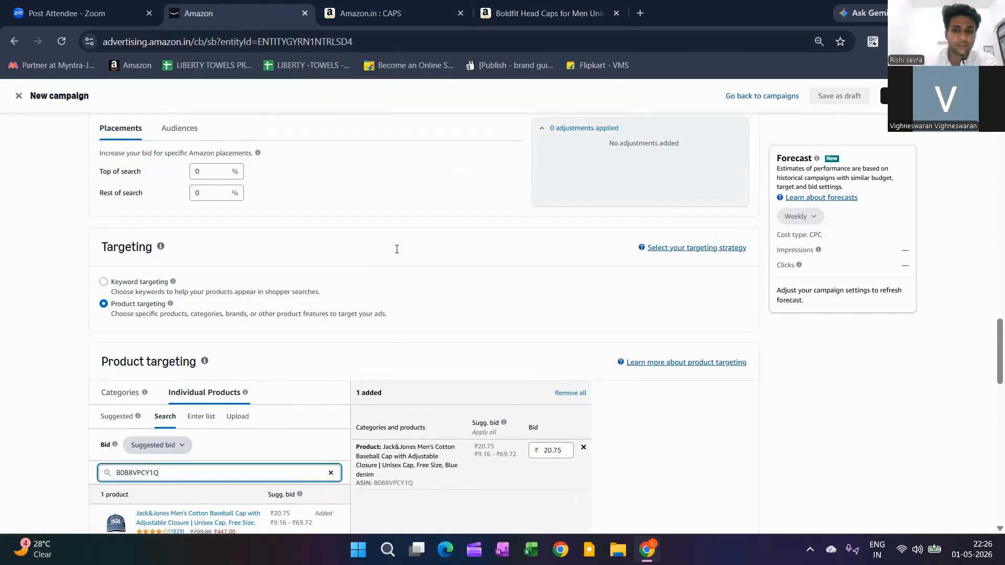
{"action": "scroll", "coordinate": [397, 249], "scroll_direction": "up", "scroll_amount": 15}
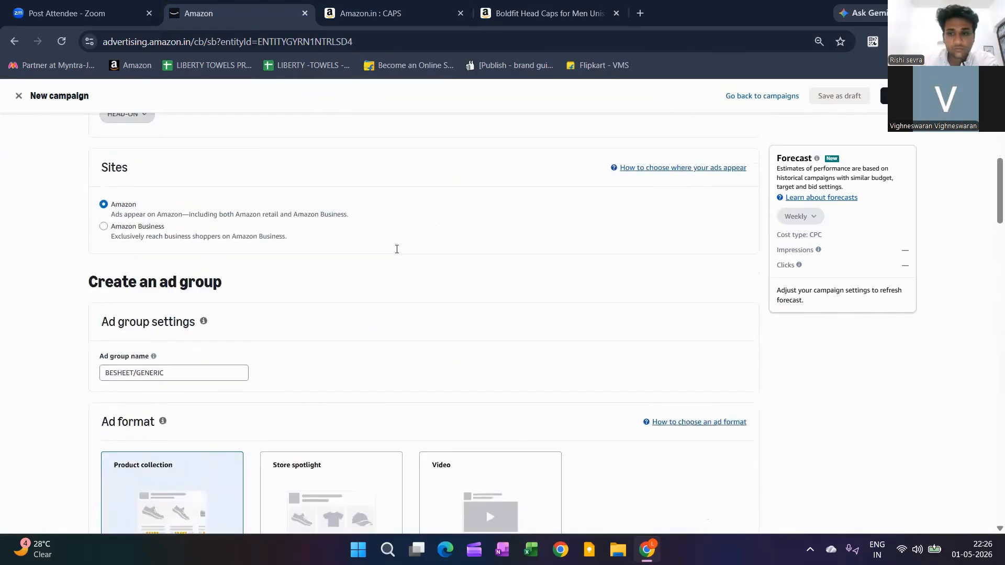
{"action": "scroll", "coordinate": [397, 249], "scroll_direction": "up", "scroll_amount": 10}
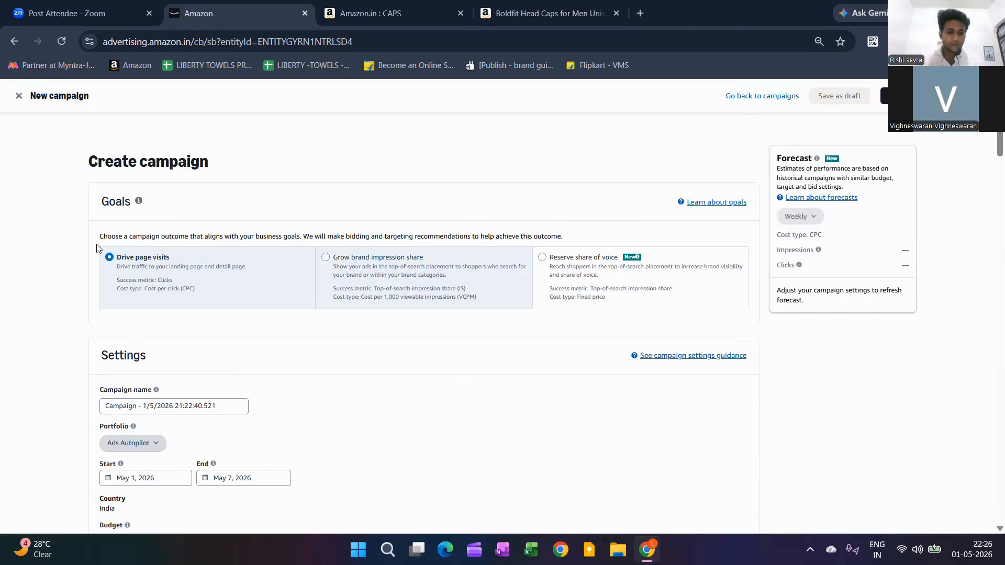
Step: Review the portfolio choices in the campaign settings, leaving Ads Autopilot selected
{"action": "scroll", "coordinate": [105, 250], "scroll_direction": "down", "scroll_amount": 4}
{"action": "left_click", "coordinate": [147, 246]}
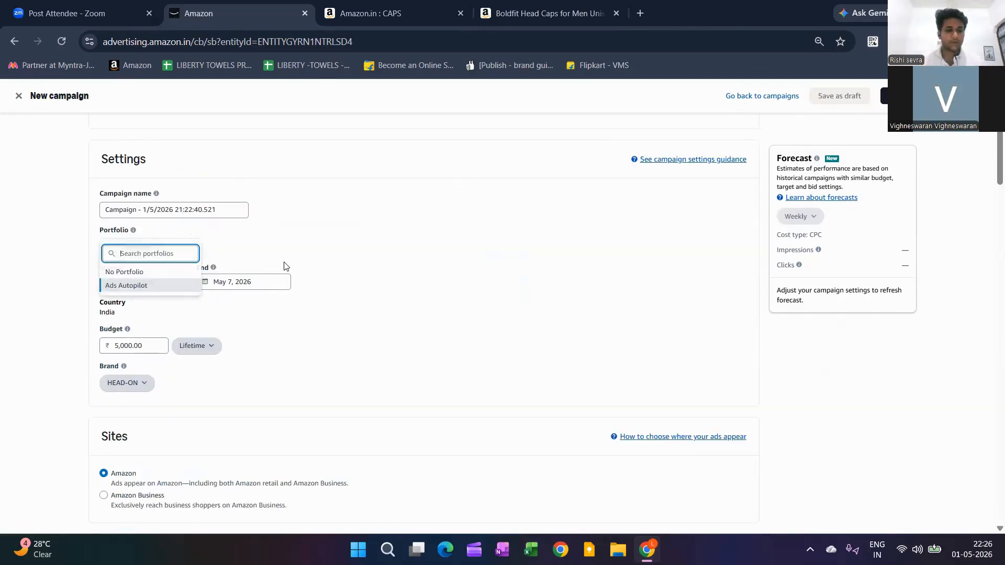
{"action": "left_click", "coordinate": [130, 274]}
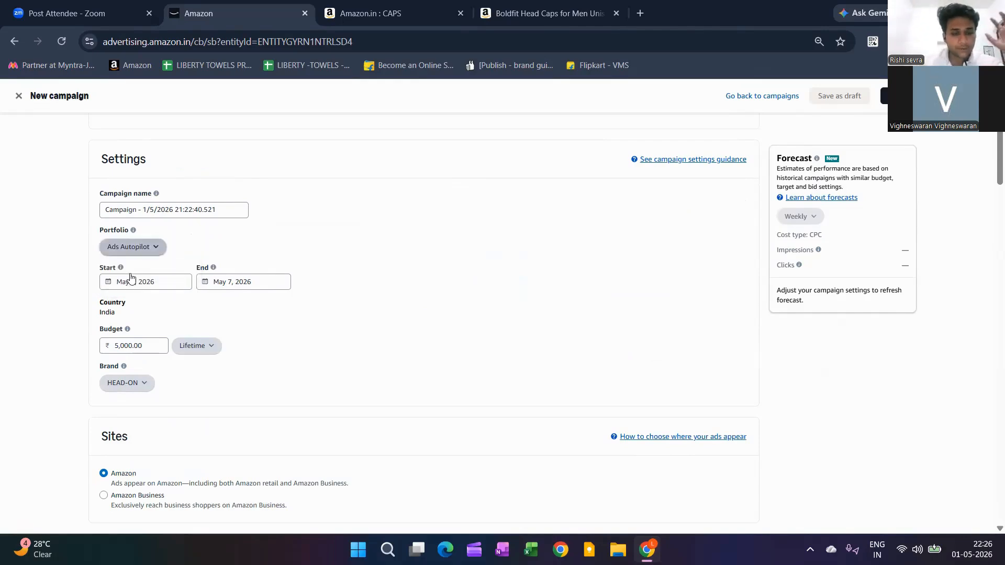
{"action": "left_click", "coordinate": [130, 247]}
{"action": "left_click", "coordinate": [126, 198]}
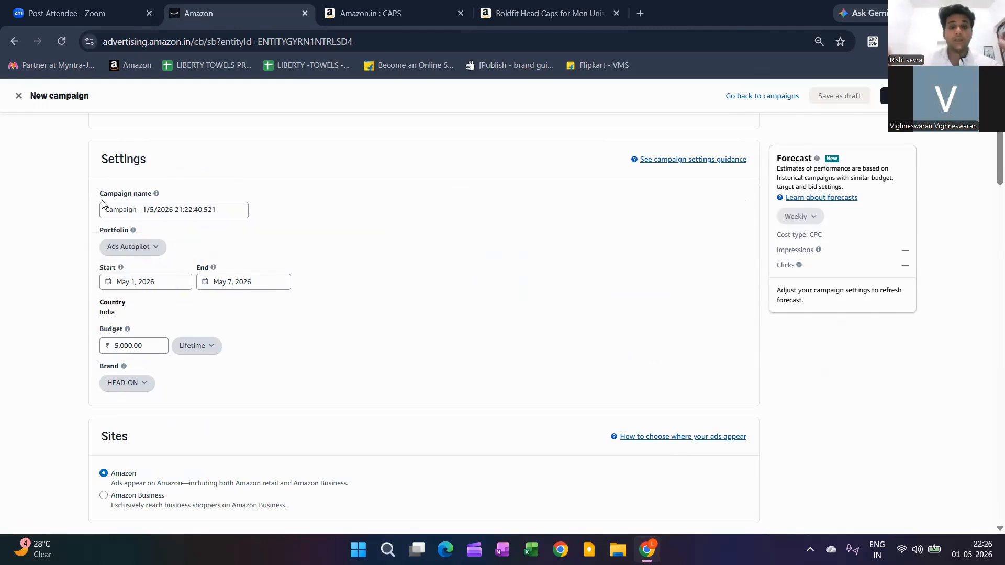
Step: View the Daily and Lifetime choices for the campaign's budget type
{"action": "scroll", "coordinate": [129, 208], "scroll_direction": "down", "scroll_amount": 3}
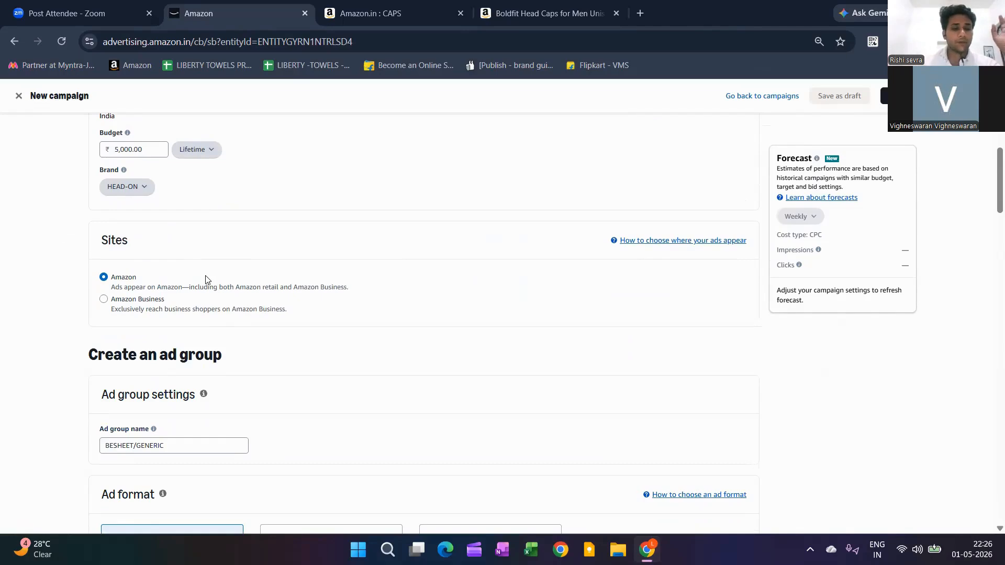
{"action": "scroll", "coordinate": [204, 220], "scroll_direction": "up", "scroll_amount": 1}
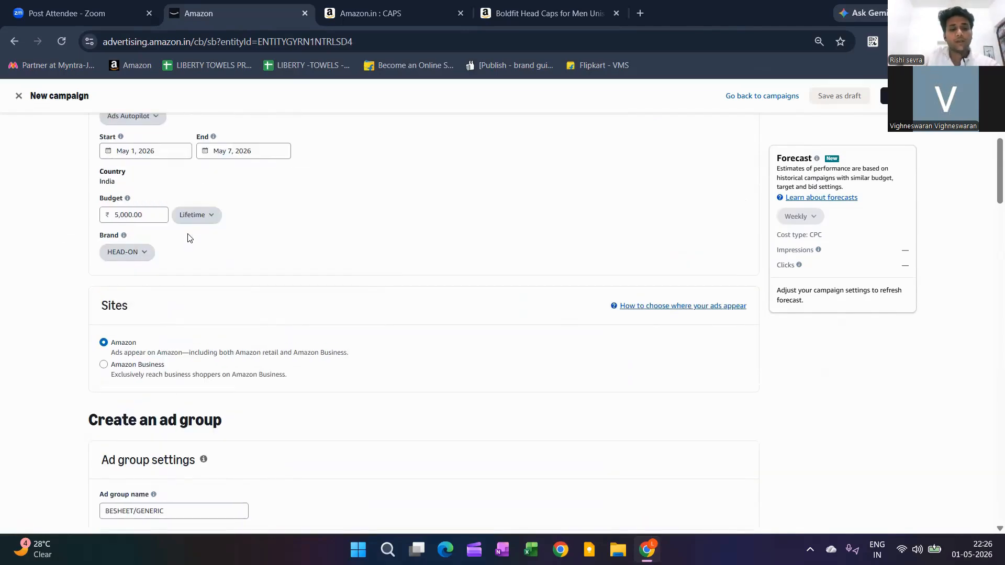
{"action": "double_click", "coordinate": [190, 238]}
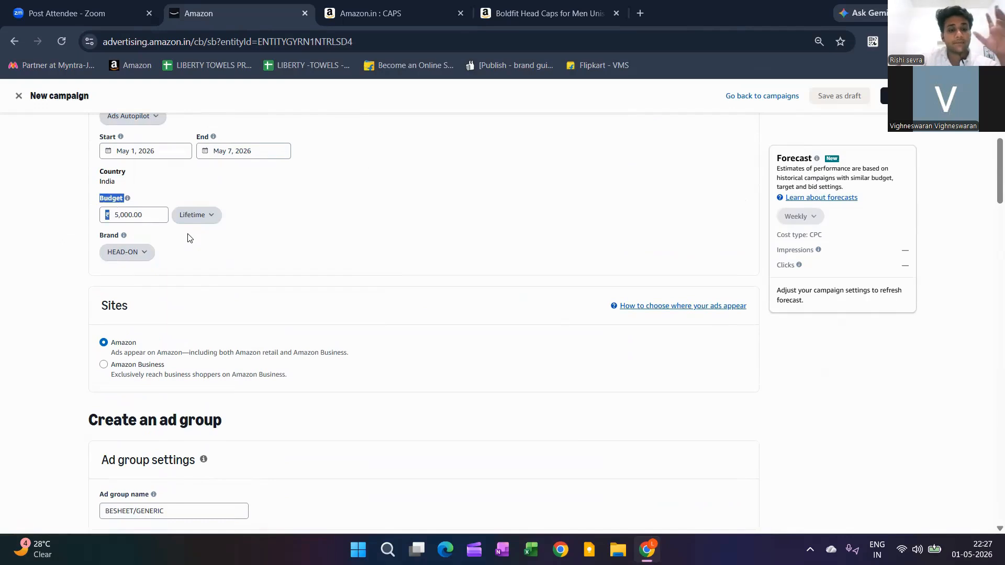
{"action": "left_click", "coordinate": [187, 215]}
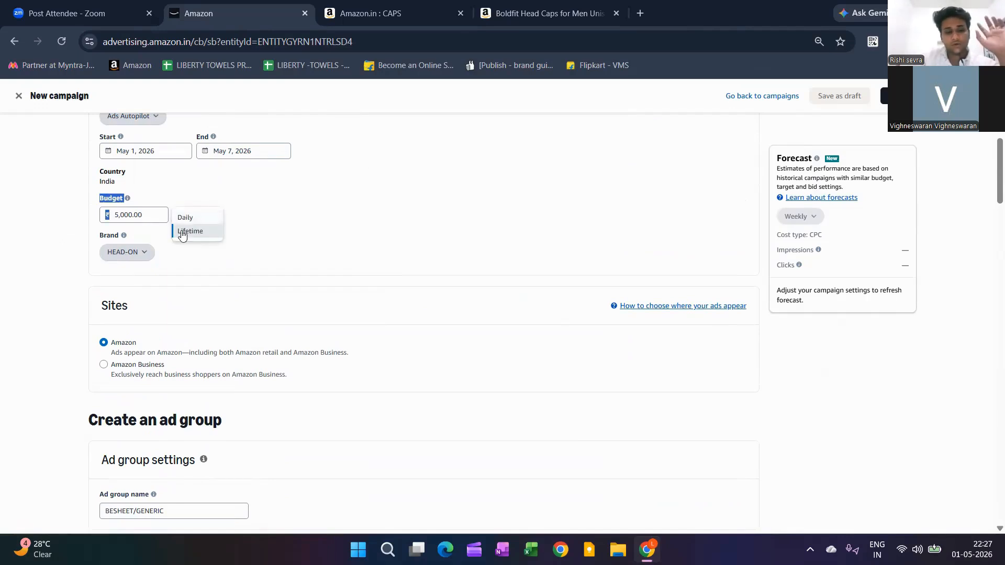
Step: Try Amazon Business as the campaign's site, switch back to Amazon, and highlight the Amazon option's description
{"action": "scroll", "coordinate": [113, 240], "scroll_direction": "down", "scroll_amount": 3}
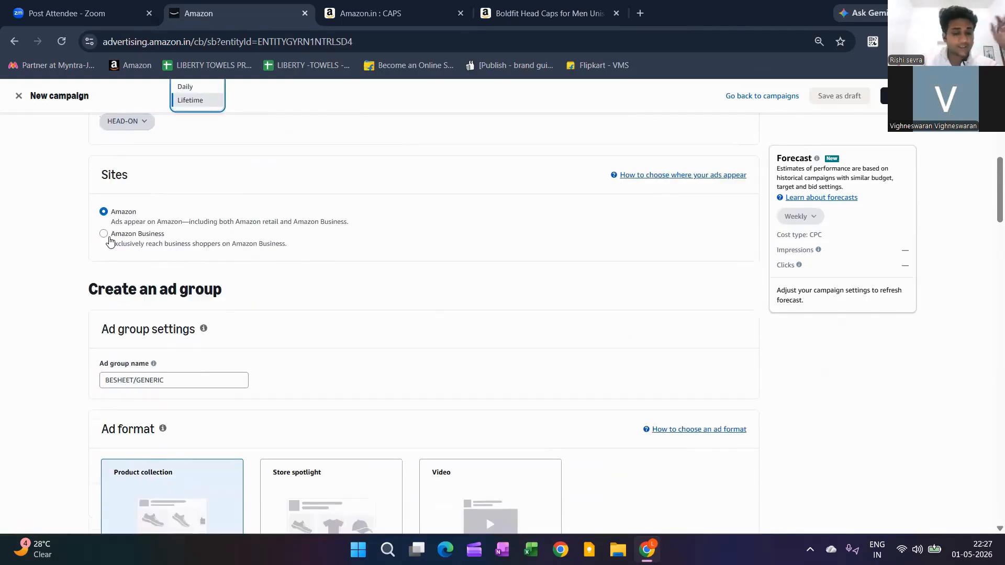
{"action": "left_click", "coordinate": [117, 234]}
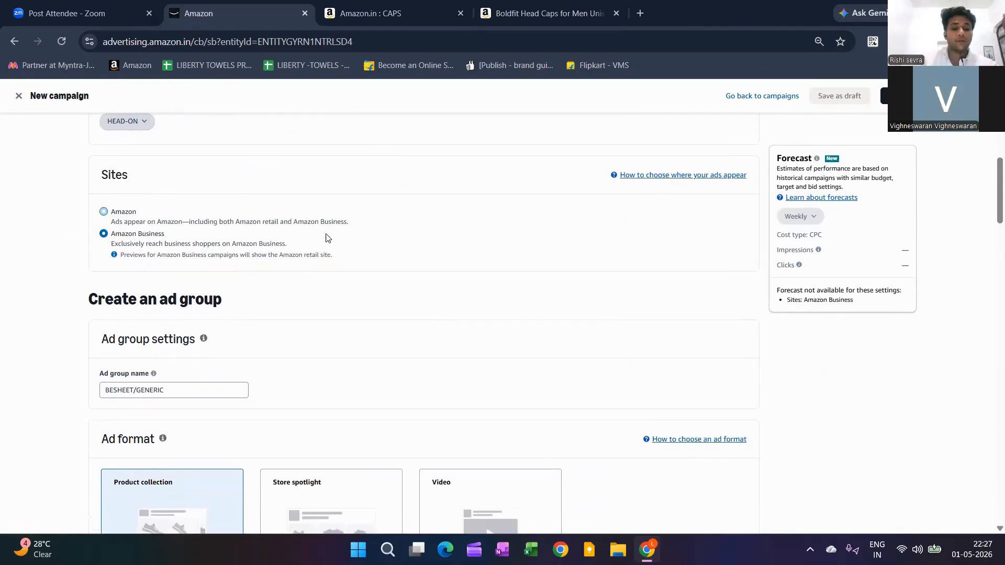
{"action": "left_click", "coordinate": [350, 226]}
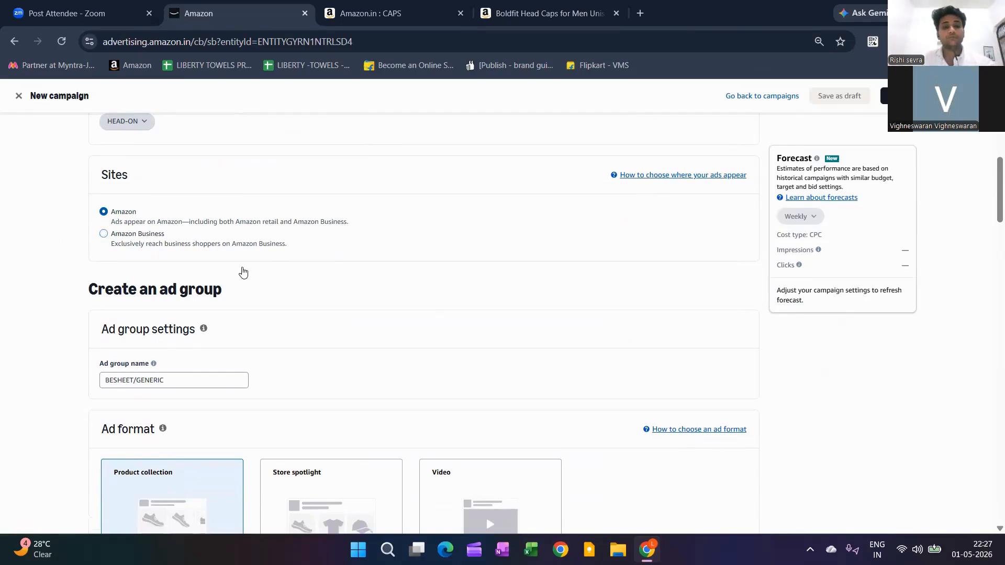
{"action": "left_click_drag", "start_coordinate": [243, 272], "coordinate": [192, 232]}
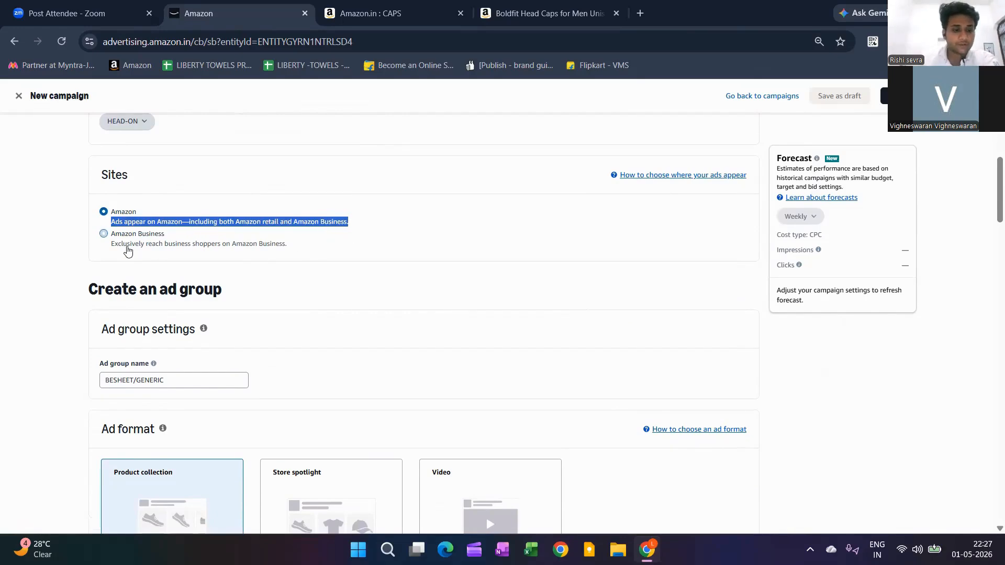
Step: Review the new campaign's ad group settings and ad format section, and highlight the ad group's name
{"action": "scroll", "coordinate": [127, 249], "scroll_direction": "down", "scroll_amount": 5}
{"action": "scroll", "coordinate": [99, 219], "scroll_direction": "up", "scroll_amount": 4}
{"action": "scroll", "coordinate": [106, 215], "scroll_direction": "down", "scroll_amount": 3}
{"action": "scroll", "coordinate": [106, 215], "scroll_direction": "down", "scroll_amount": 1}
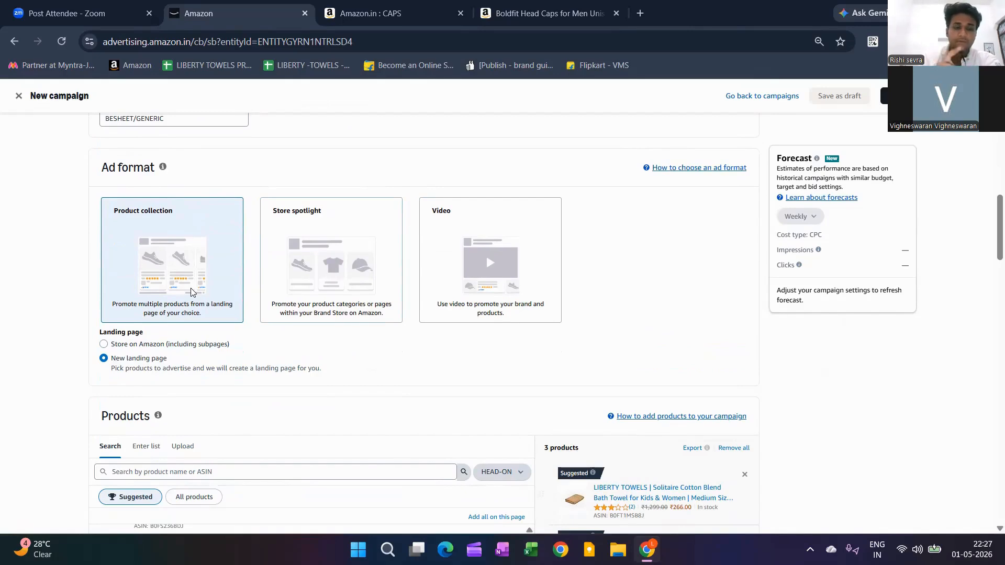
{"action": "scroll", "coordinate": [191, 291], "scroll_direction": "up", "scroll_amount": 4}
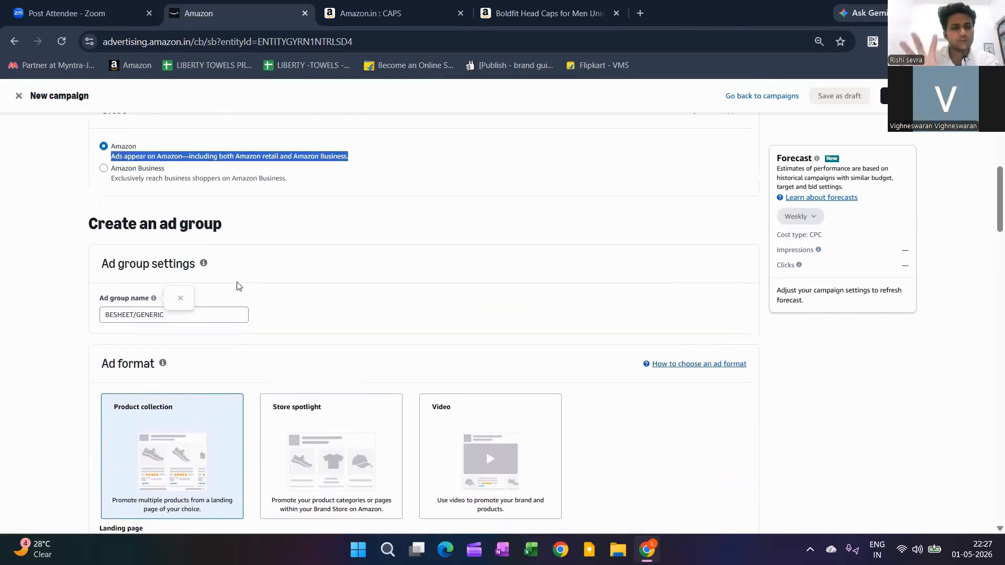
{"action": "key", "text": "ctrl+a"}
{"action": "scroll", "coordinate": [179, 244], "scroll_direction": "down", "scroll_amount": 2}
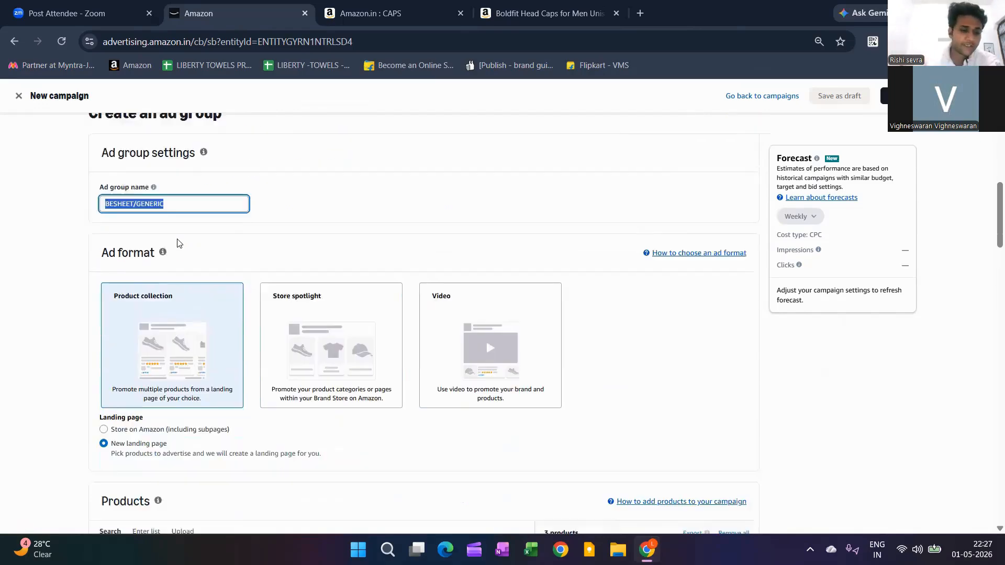
{"action": "scroll", "coordinate": [179, 243], "scroll_direction": "up", "scroll_amount": 2}
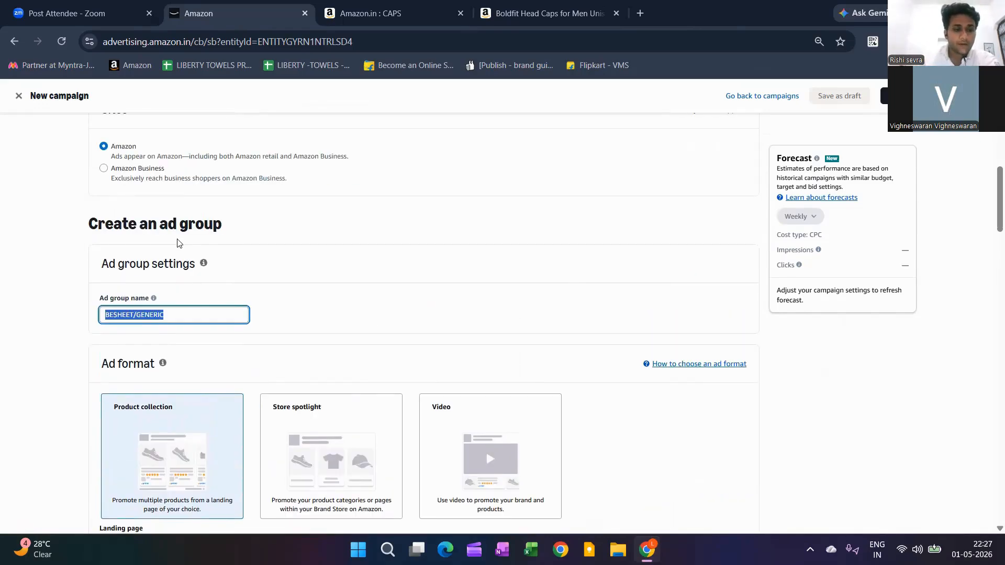
Step: Examine the ad format choices, the landing page options and the suggested and added towel products
{"action": "scroll", "coordinate": [180, 244], "scroll_direction": "down", "scroll_amount": 4}
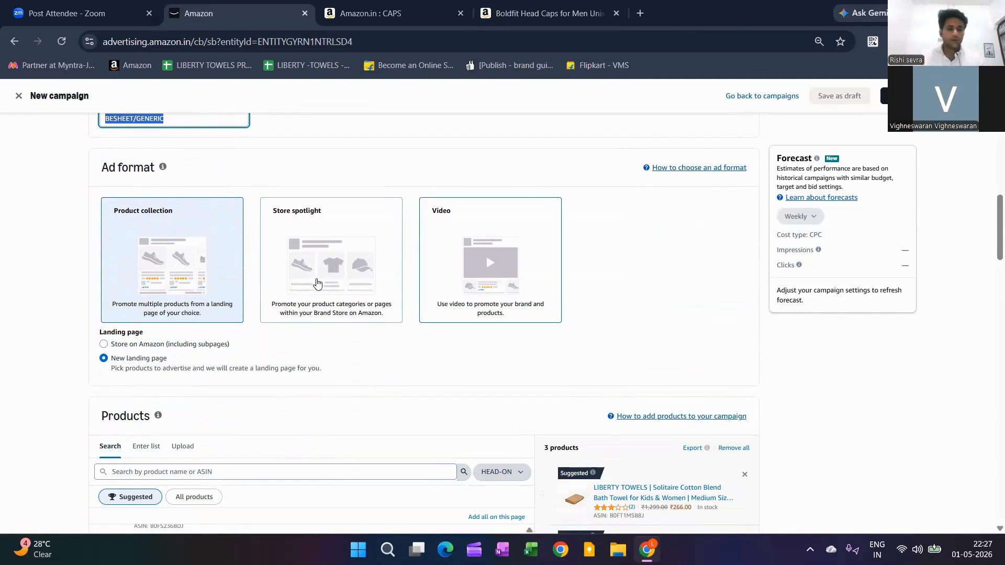
{"action": "scroll", "coordinate": [317, 283], "scroll_direction": "down", "scroll_amount": 3}
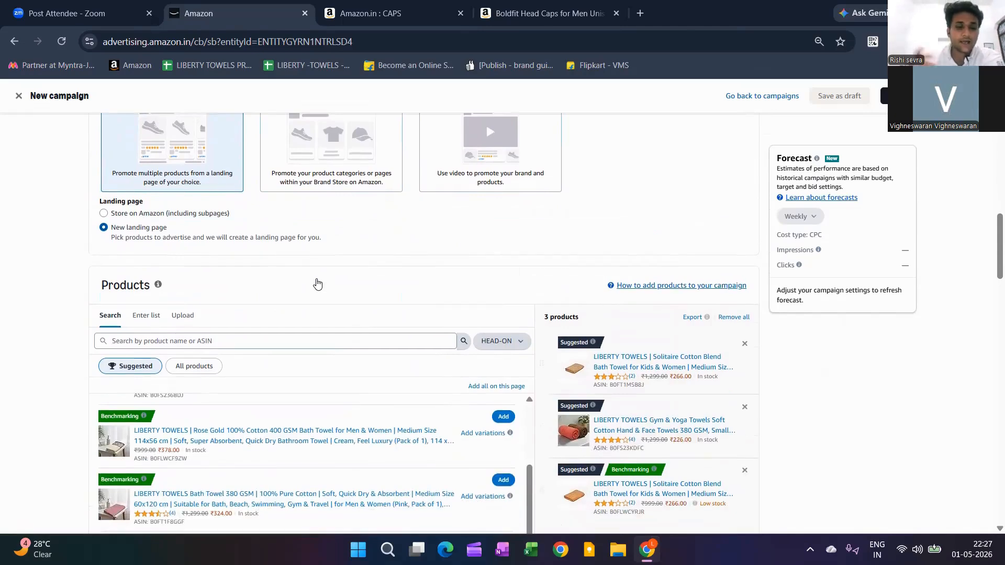
{"action": "scroll", "coordinate": [317, 283], "scroll_direction": "down", "scroll_amount": 4}
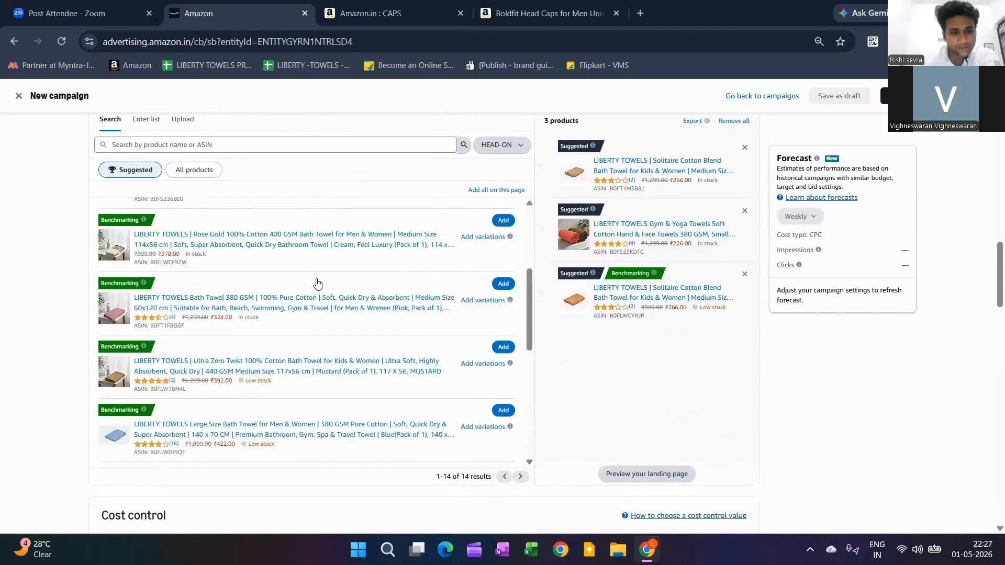
{"action": "scroll", "coordinate": [317, 283], "scroll_direction": "up", "scroll_amount": 3}
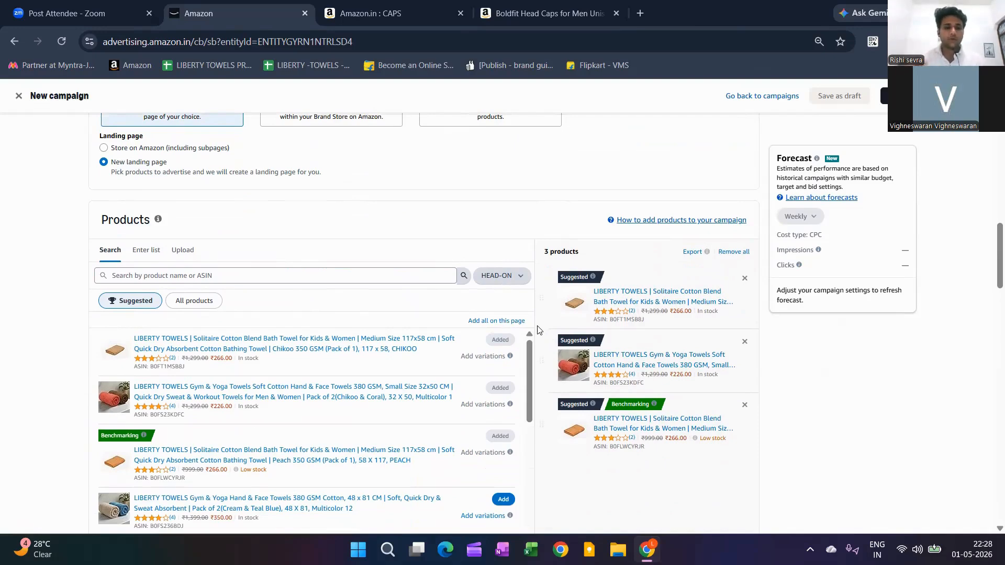
{"action": "scroll", "coordinate": [534, 330], "scroll_direction": "down", "scroll_amount": 4}
{"action": "scroll", "coordinate": [532, 331], "scroll_direction": "up", "scroll_amount": 4}
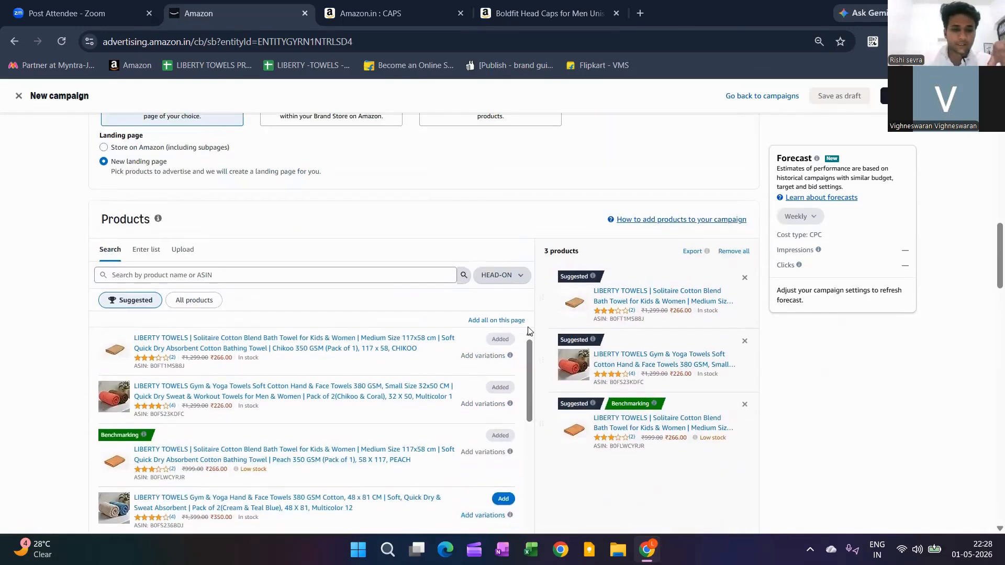
{"action": "scroll", "coordinate": [528, 329], "scroll_direction": "down", "scroll_amount": 10}
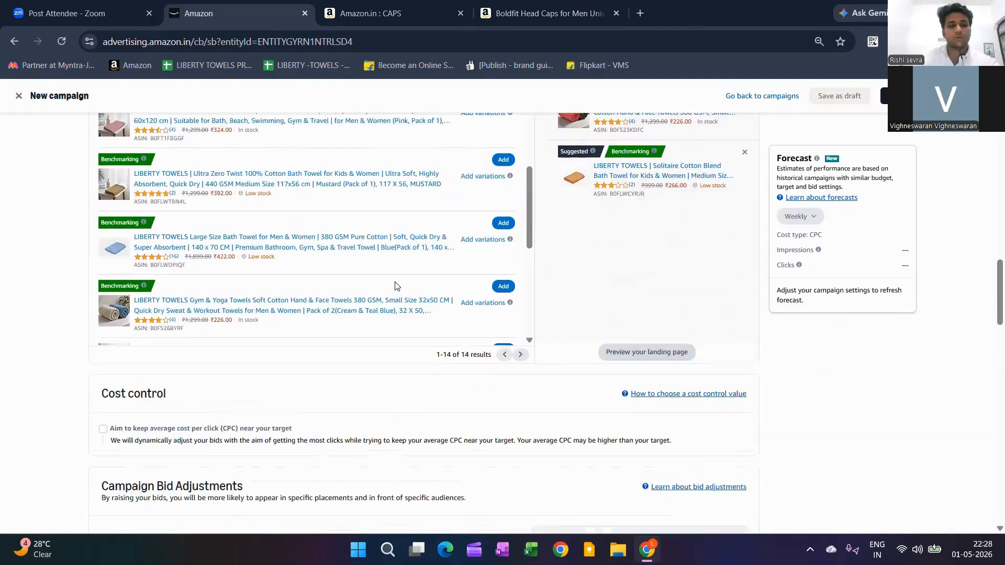
Step: Review the campaign form from cost control and bid adjustments through product targeting to the ad creative
{"action": "scroll", "coordinate": [396, 286], "scroll_direction": "down", "scroll_amount": 5}
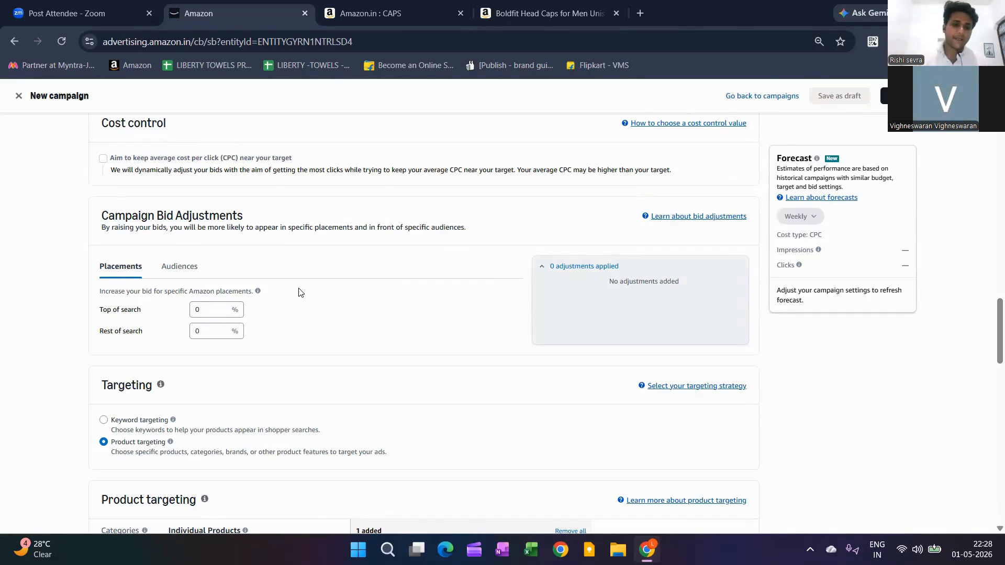
{"action": "scroll", "coordinate": [299, 292], "scroll_direction": "down", "scroll_amount": 7}
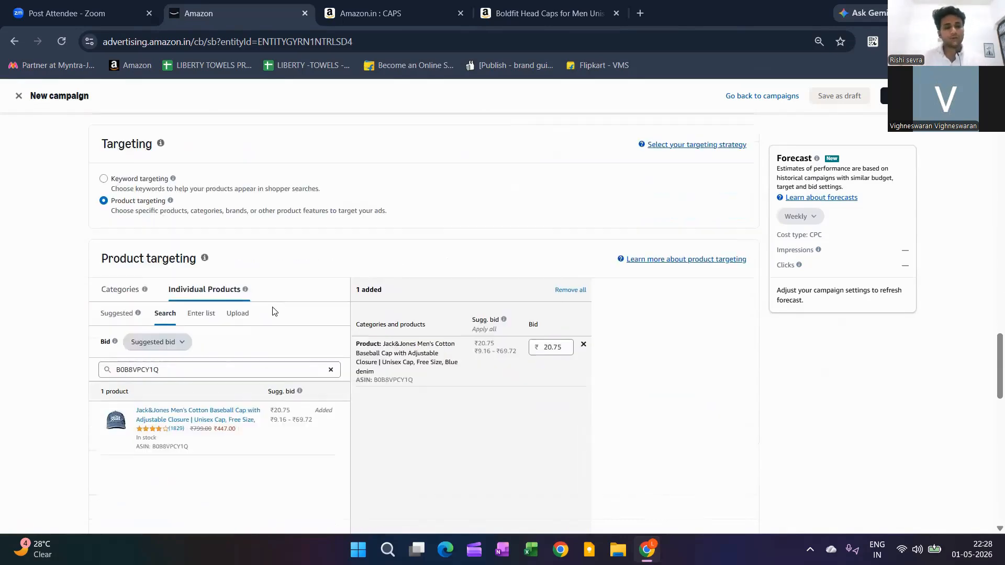
{"action": "scroll", "coordinate": [272, 312], "scroll_direction": "down", "scroll_amount": 13}
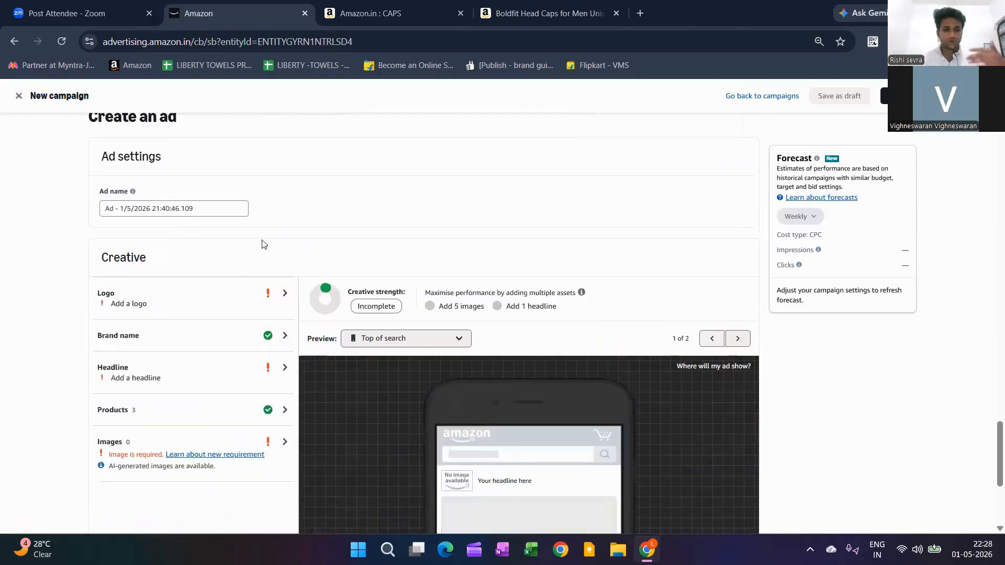
{"action": "scroll", "coordinate": [264, 244], "scroll_direction": "up", "scroll_amount": 15}
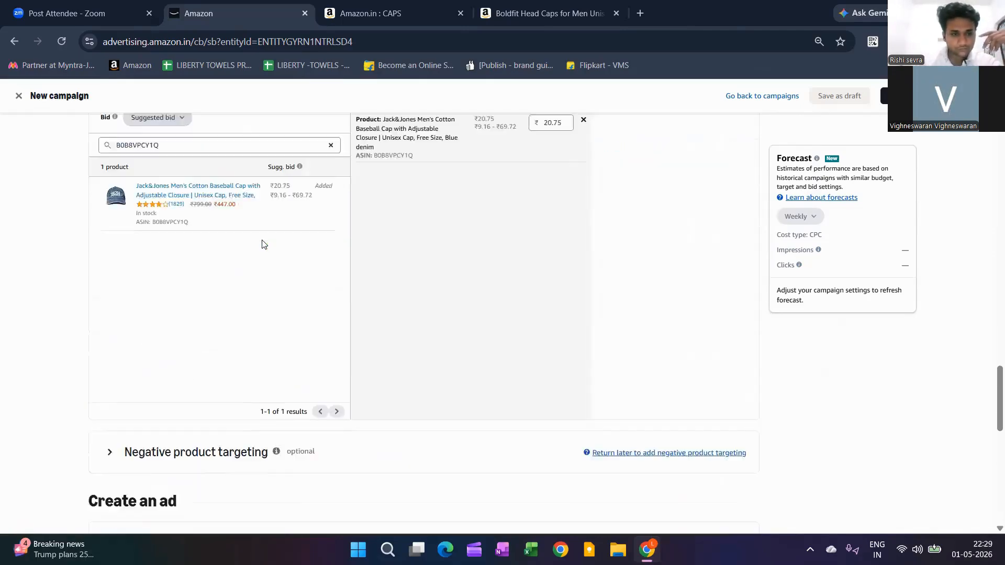
{"action": "scroll", "coordinate": [314, 246], "scroll_direction": "down", "scroll_amount": 2}
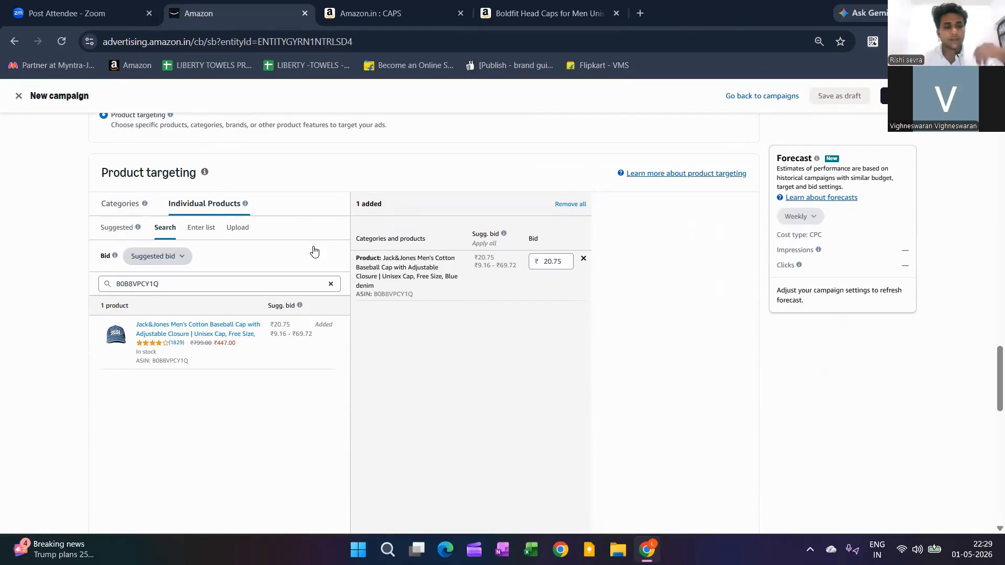
Step: Recheck the suggested products list and highlight the placement settings under Campaign Bid Adjustments
{"action": "scroll", "coordinate": [314, 292], "scroll_direction": "up", "scroll_amount": 3}
{"action": "scroll", "coordinate": [559, 350], "scroll_direction": "up", "scroll_amount": 10}
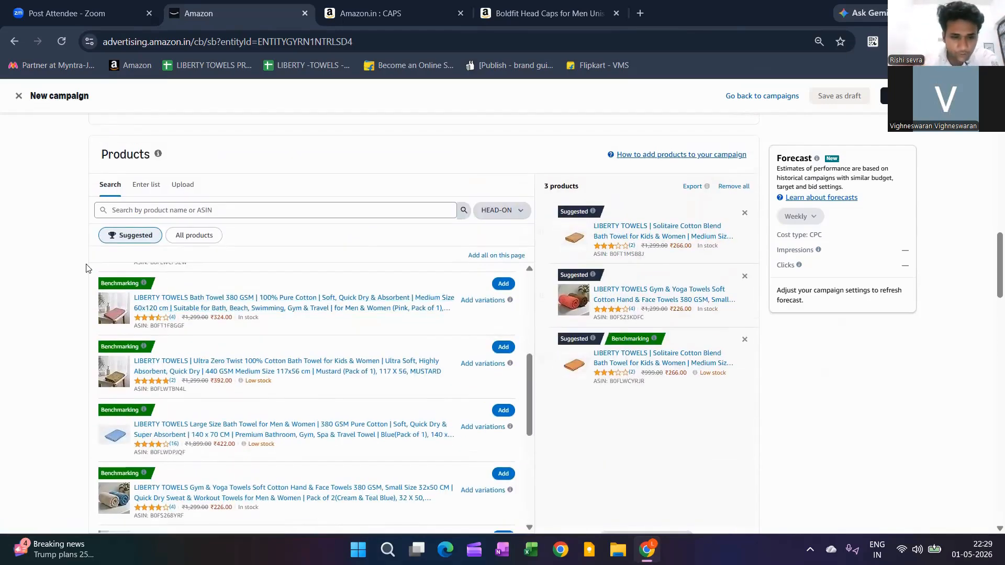
{"action": "scroll", "coordinate": [286, 336], "scroll_direction": "down", "scroll_amount": 8}
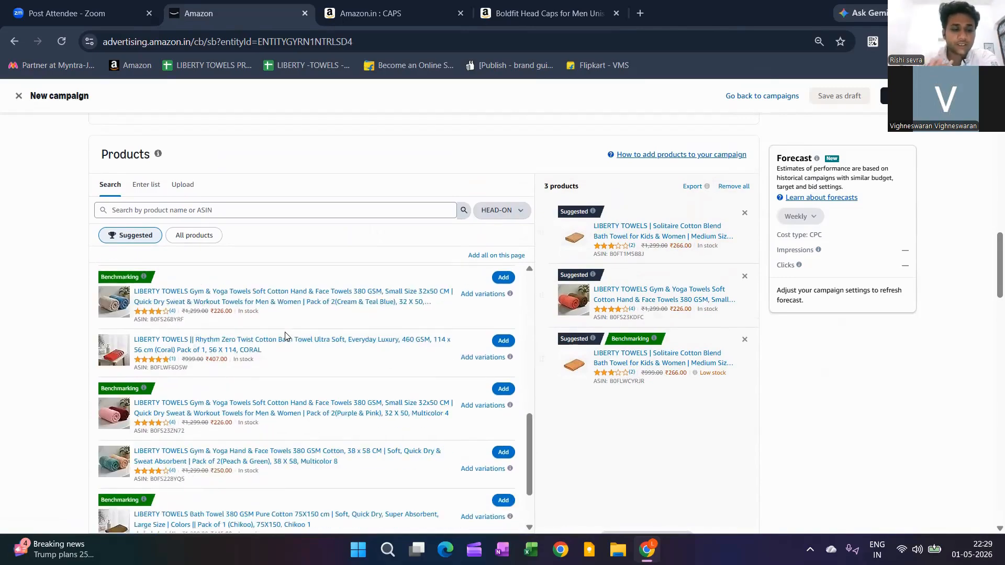
{"action": "scroll", "coordinate": [340, 296], "scroll_direction": "down", "scroll_amount": 5}
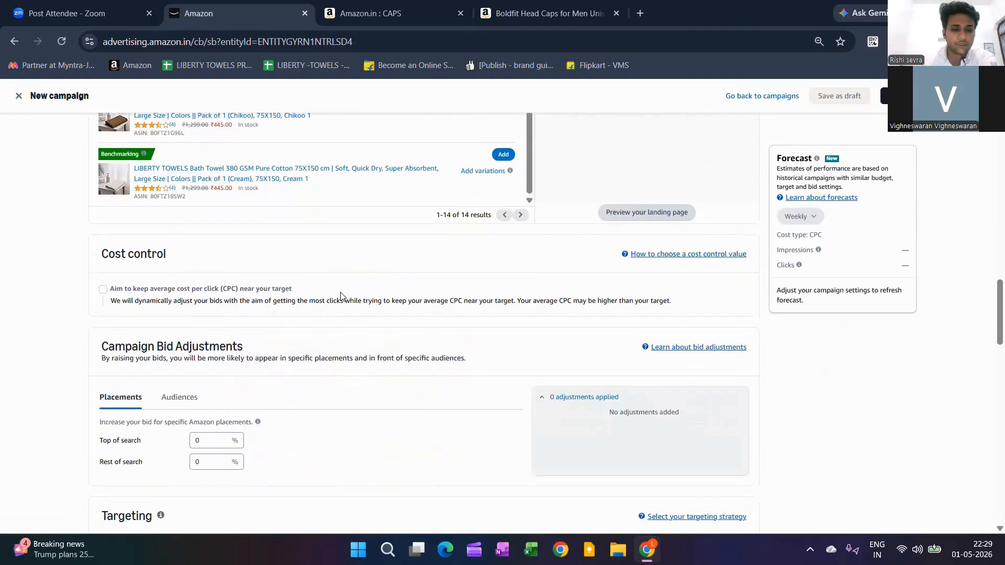
{"action": "triple_click", "coordinate": [340, 296]}
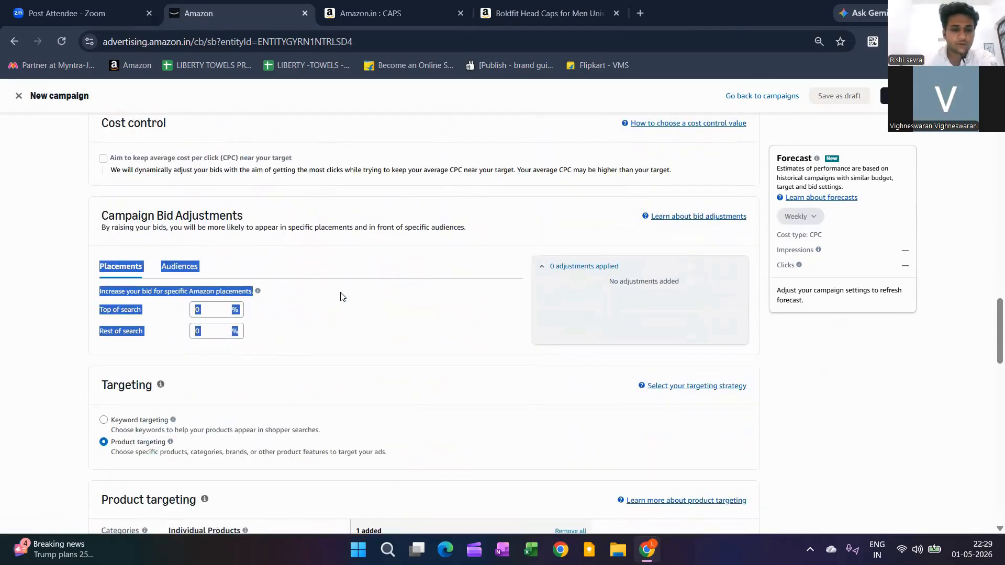
{"action": "left_click", "coordinate": [340, 296]}
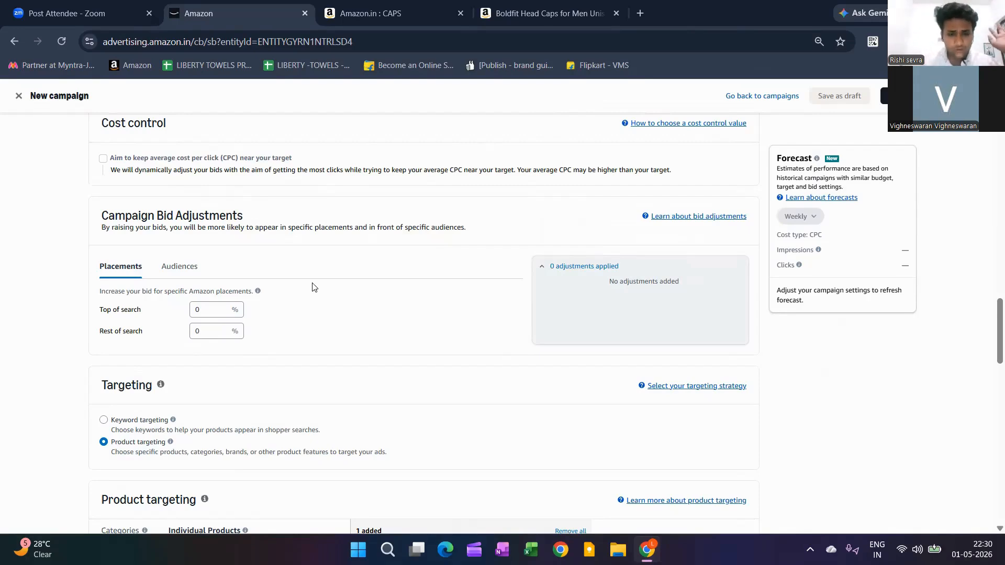
Step: Review the targeting choices and highlight the ASIN of the Jack&Jones cap added under product targeting
{"action": "scroll", "coordinate": [312, 288], "scroll_direction": "down", "scroll_amount": 8}
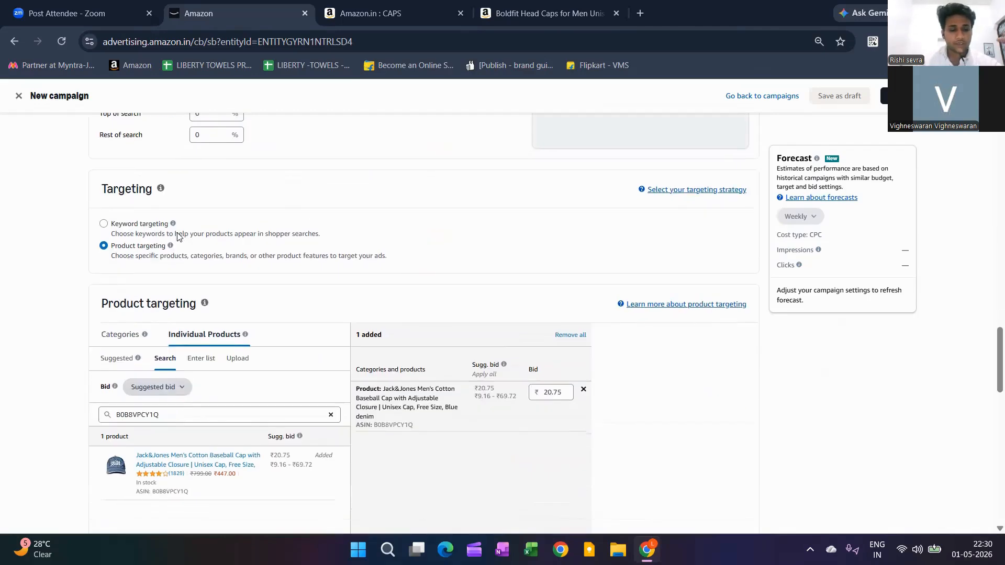
{"action": "scroll", "coordinate": [120, 216], "scroll_direction": "down", "scroll_amount": 8}
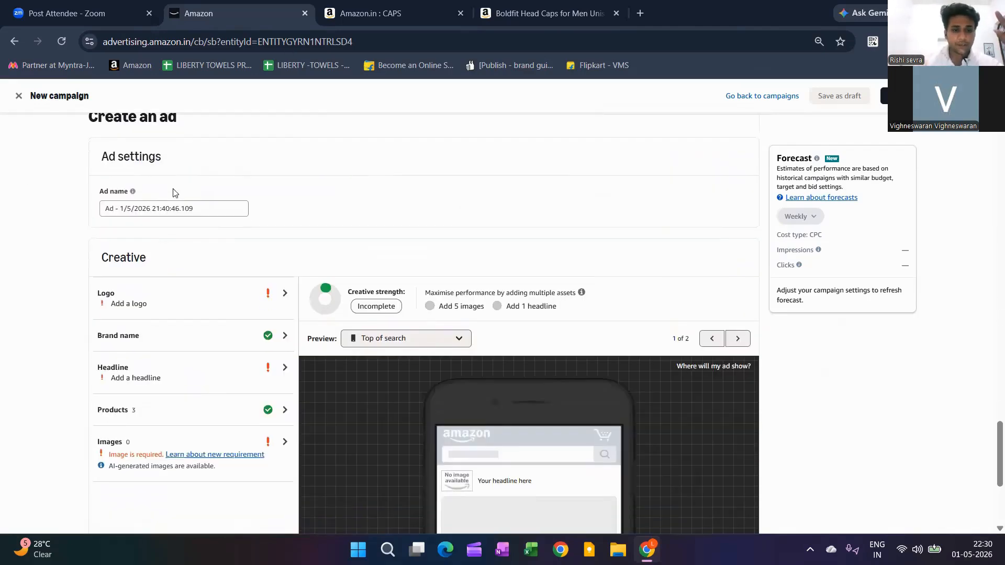
{"action": "scroll", "coordinate": [271, 313], "scroll_direction": "up", "scroll_amount": 5}
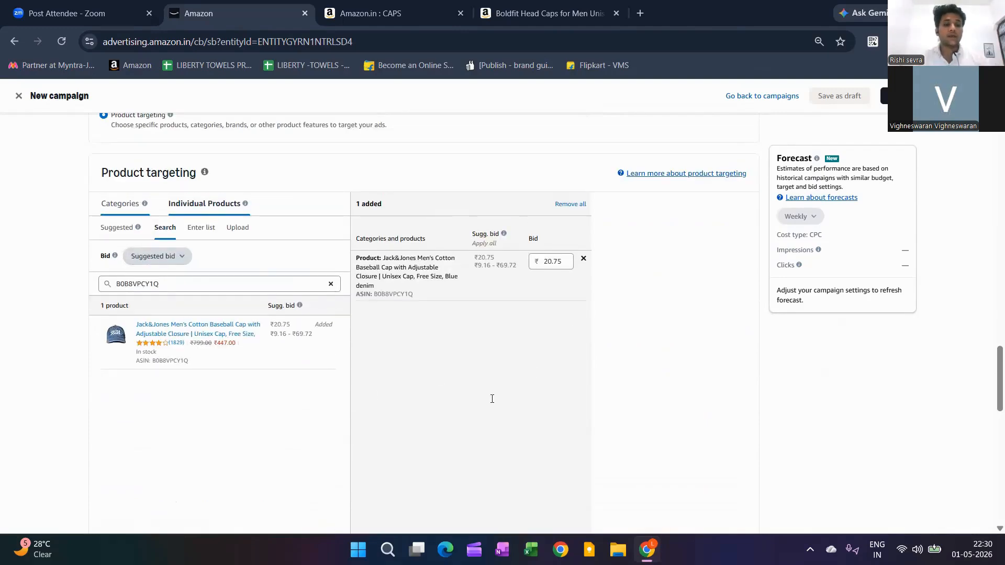
{"action": "scroll", "coordinate": [292, 357], "scroll_direction": "up", "scroll_amount": 1}
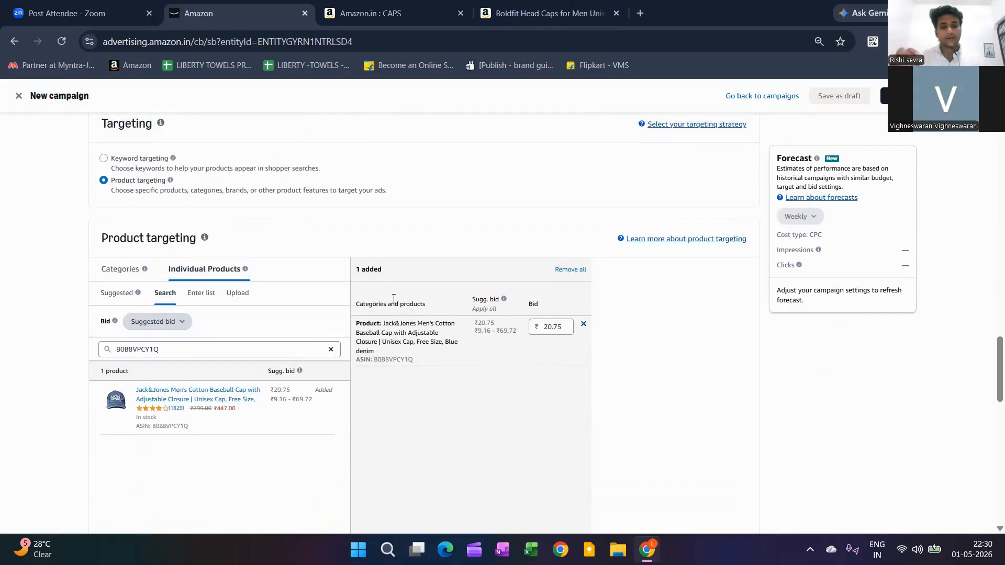
{"action": "scroll", "coordinate": [394, 299], "scroll_direction": "down", "scroll_amount": 1}
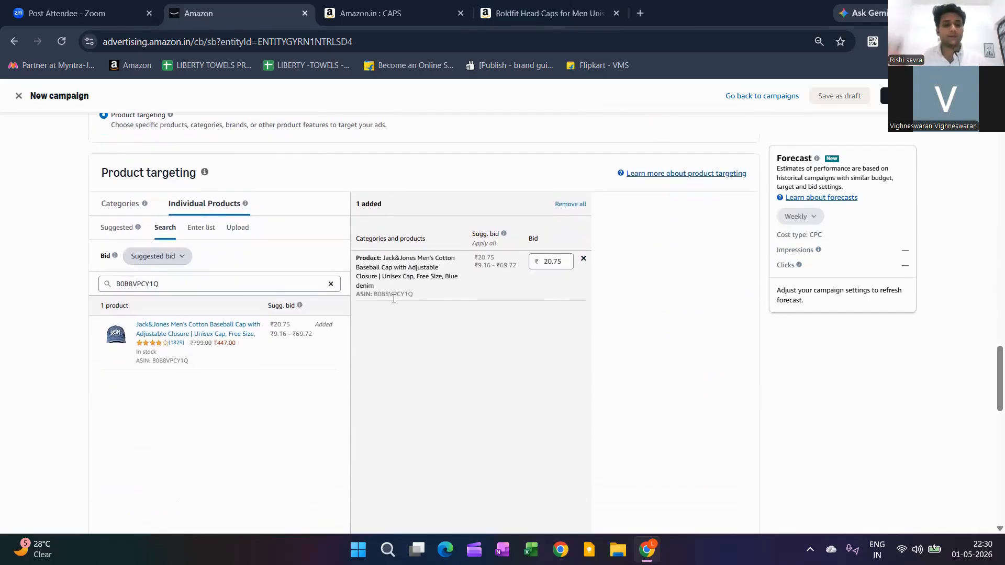
{"action": "double_click", "coordinate": [393, 296]}
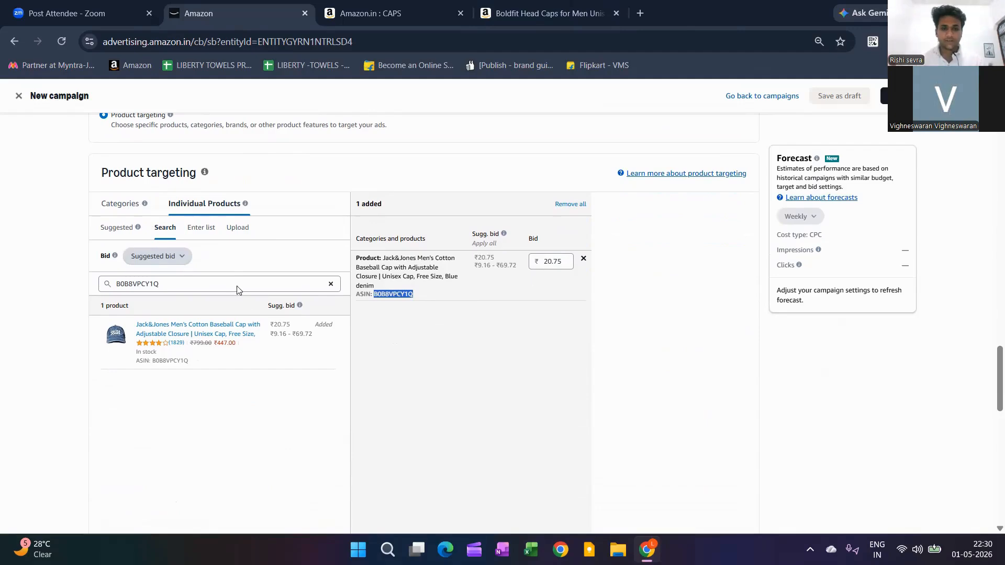
Step: Examine the ad's name and creative assets, view the brand name entry, and return to the asset list
{"action": "scroll", "coordinate": [282, 221], "scroll_direction": "down", "scroll_amount": 15}
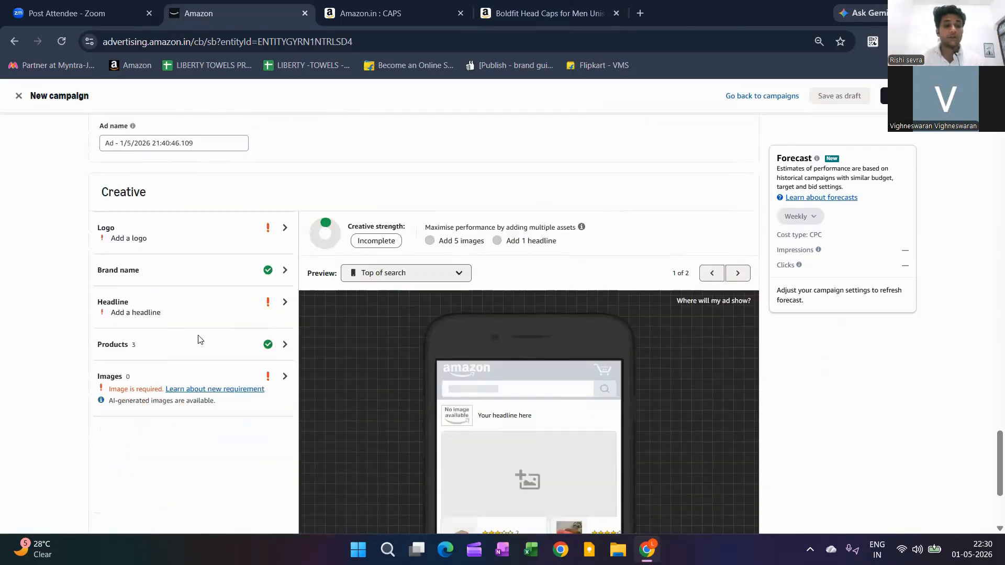
{"action": "scroll", "coordinate": [276, 273], "scroll_direction": "up", "scroll_amount": 3}
{"action": "scroll", "coordinate": [227, 317], "scroll_direction": "down", "scroll_amount": 3}
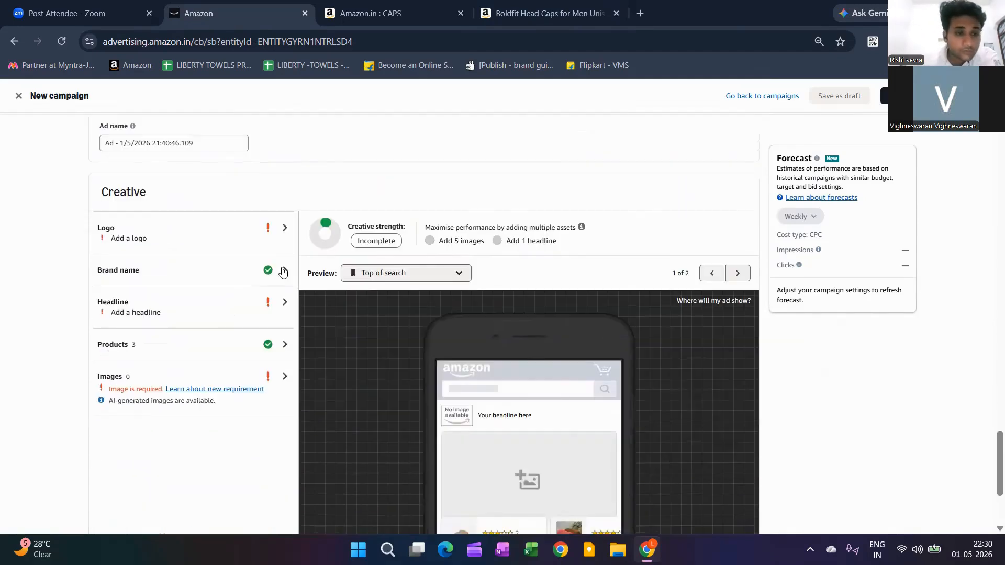
{"action": "scroll", "coordinate": [107, 230], "scroll_direction": "up", "scroll_amount": 2}
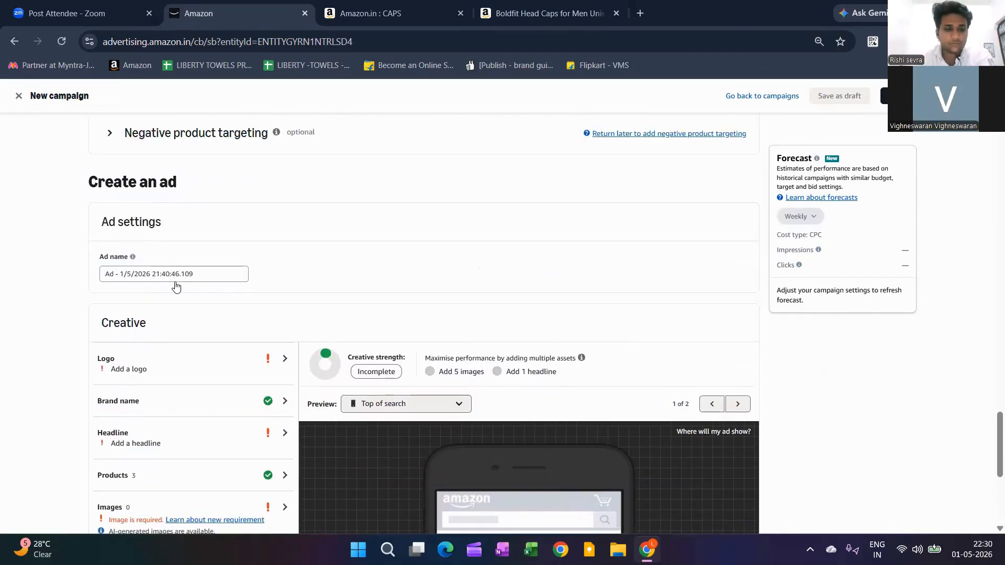
{"action": "scroll", "coordinate": [463, 381], "scroll_direction": "down", "scroll_amount": 2}
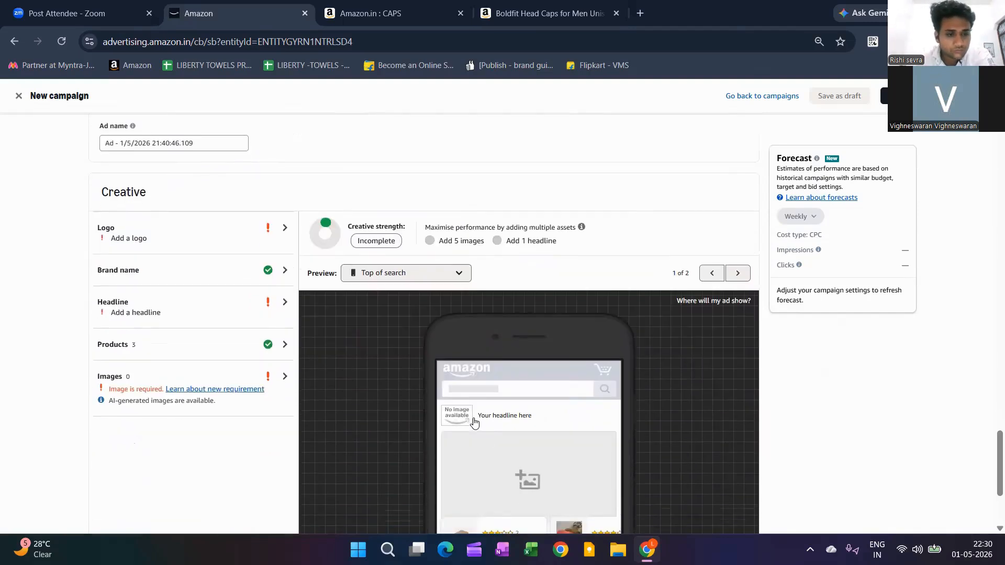
{"action": "left_click", "coordinate": [516, 411]}
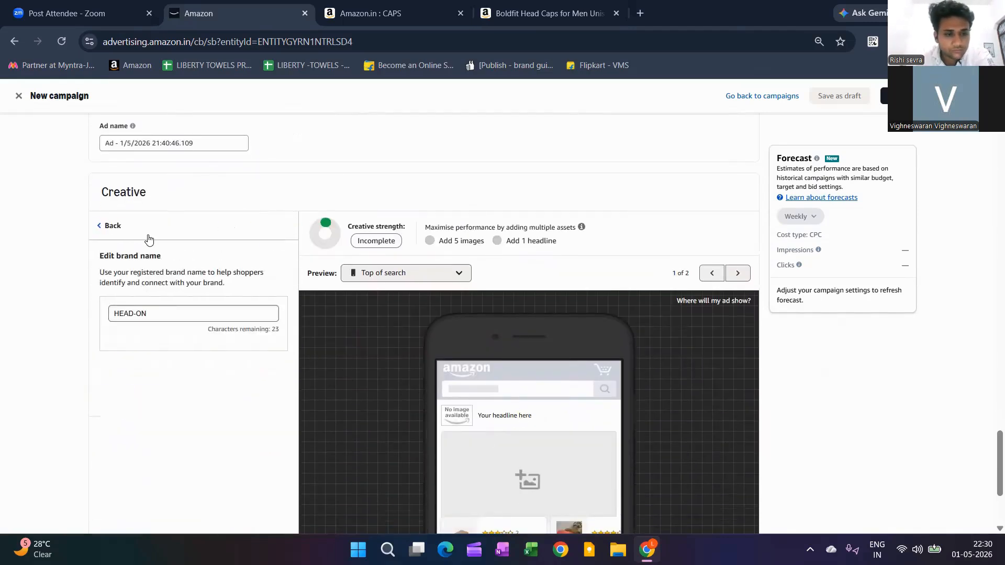
{"action": "left_click", "coordinate": [204, 234]}
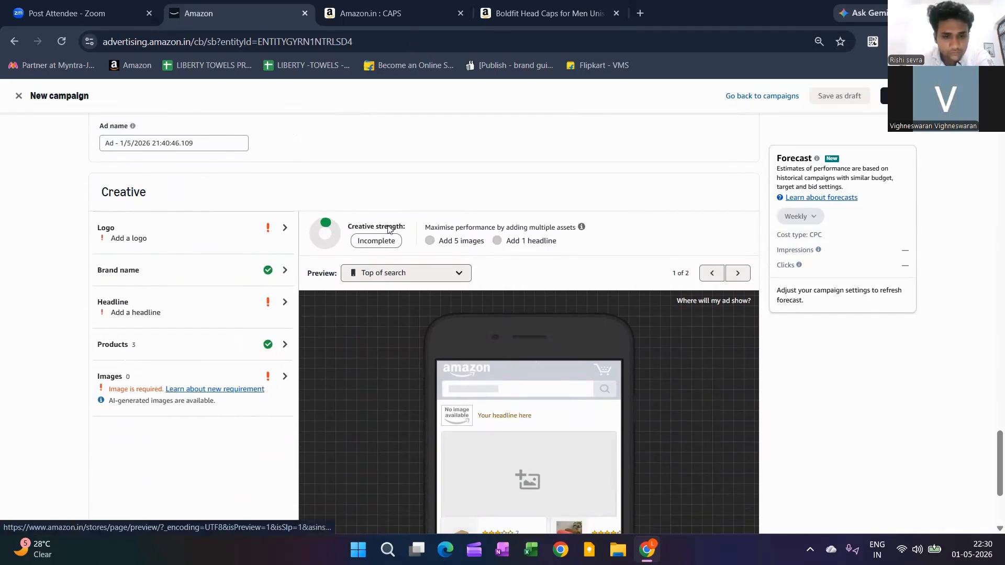
Step: Switch to the Amazon.in results for CAPS to view the sponsored placements, and bring up the Boldfit cap's product page
{"action": "scroll", "coordinate": [418, 278], "scroll_direction": "down", "scroll_amount": 2}
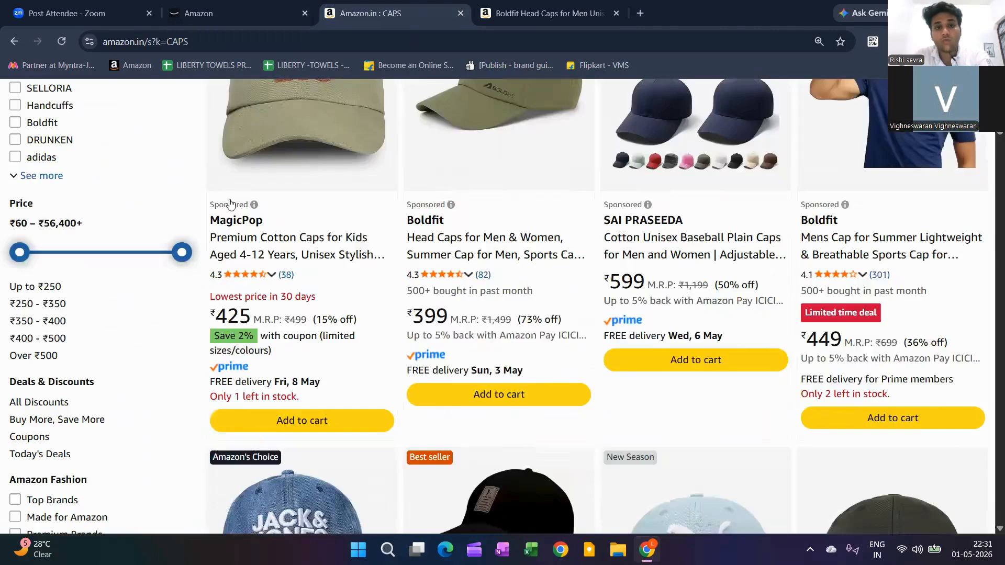
{"action": "left_click", "coordinate": [371, 13]}
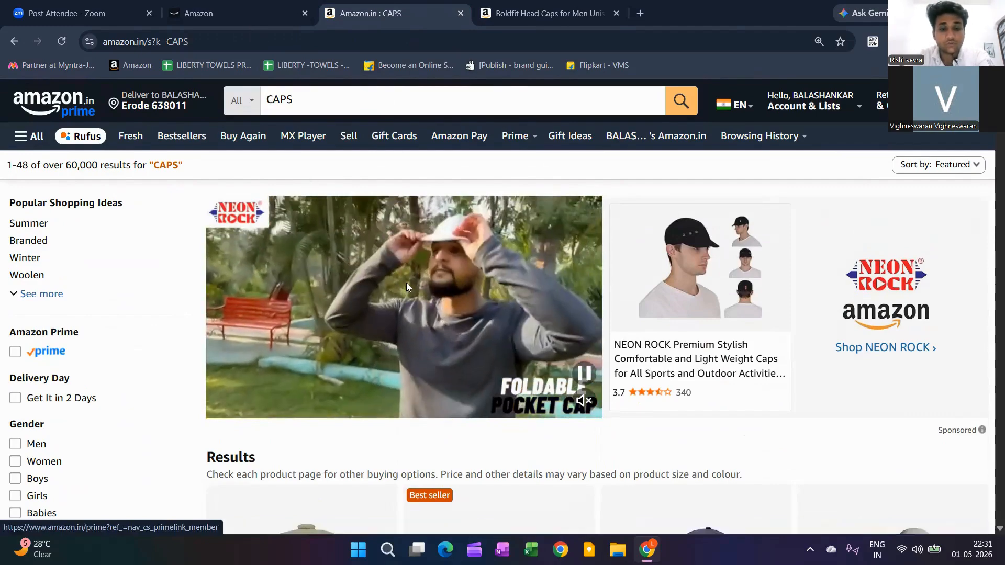
{"action": "key", "text": "ctrl+Tab"}
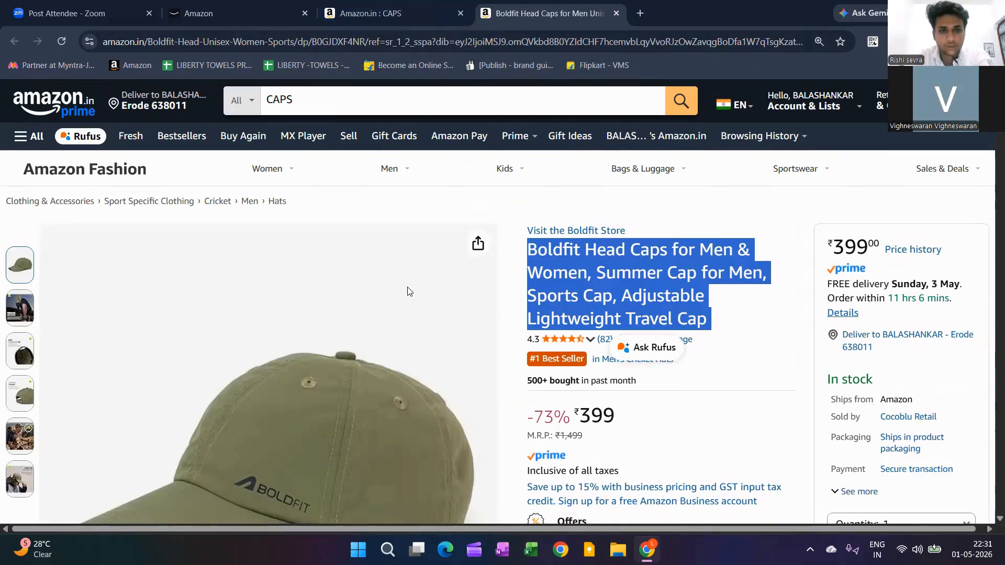
Step: Return to the new campaign form and review its ad format, landing page, products and targeting down to the creative
{"action": "key", "text": "ctrl+Tab"}
{"action": "key", "text": "ctrl+Tab"}
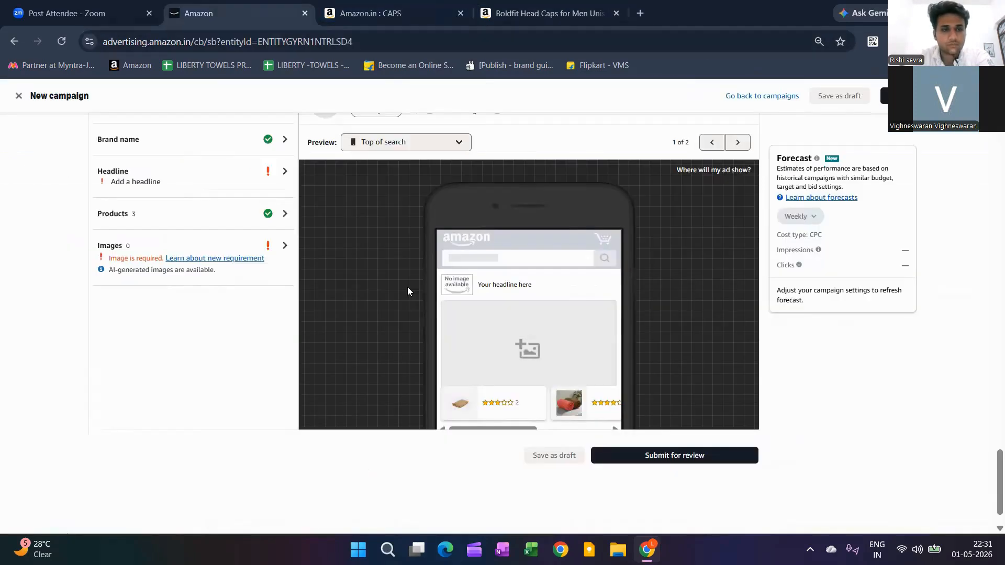
{"action": "scroll", "coordinate": [407, 288], "scroll_direction": "up", "scroll_amount": 9}
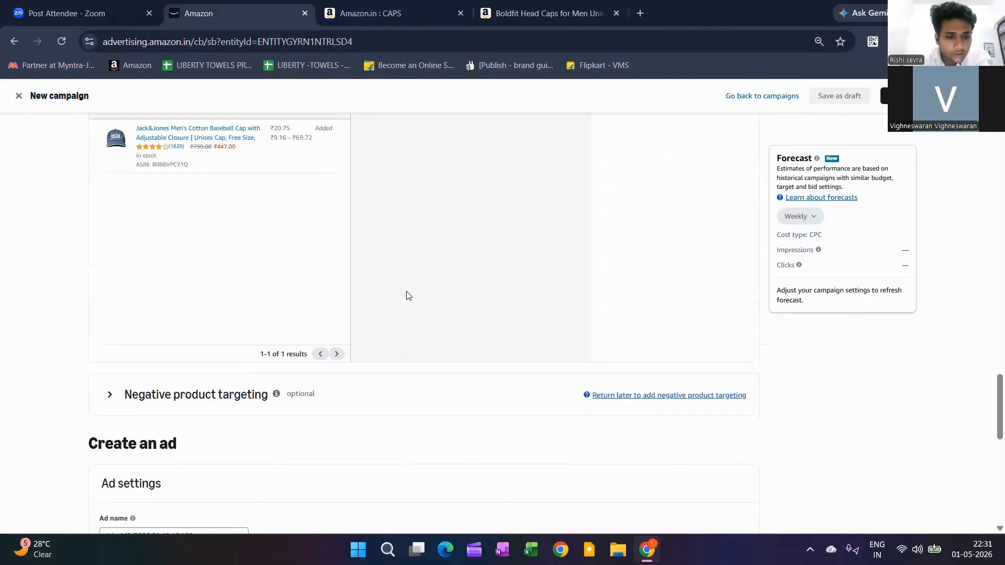
{"action": "scroll", "coordinate": [408, 295], "scroll_direction": "up", "scroll_amount": 20}
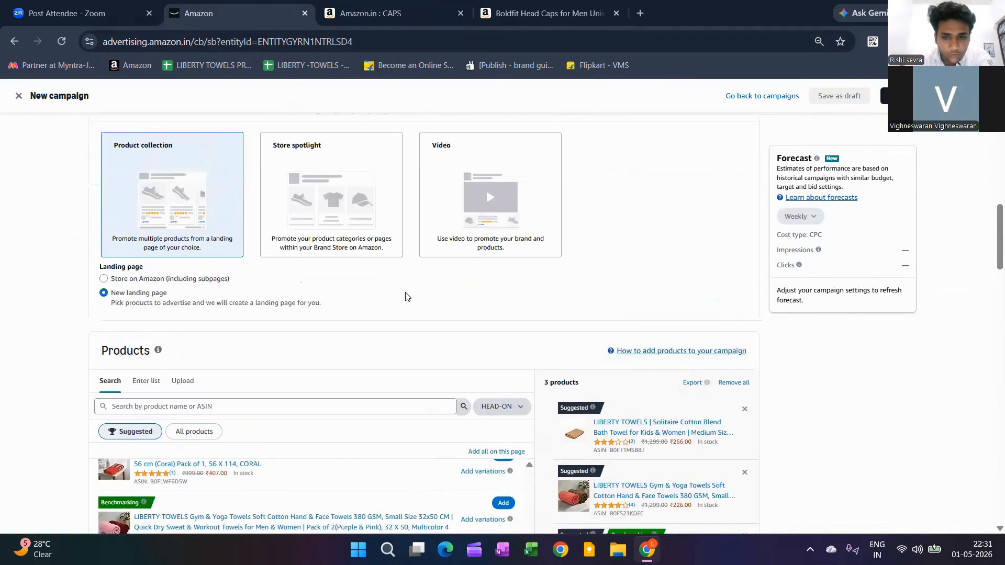
{"action": "scroll", "coordinate": [408, 297], "scroll_direction": "up", "scroll_amount": 6}
{"action": "scroll", "coordinate": [408, 297], "scroll_direction": "down", "scroll_amount": 20}
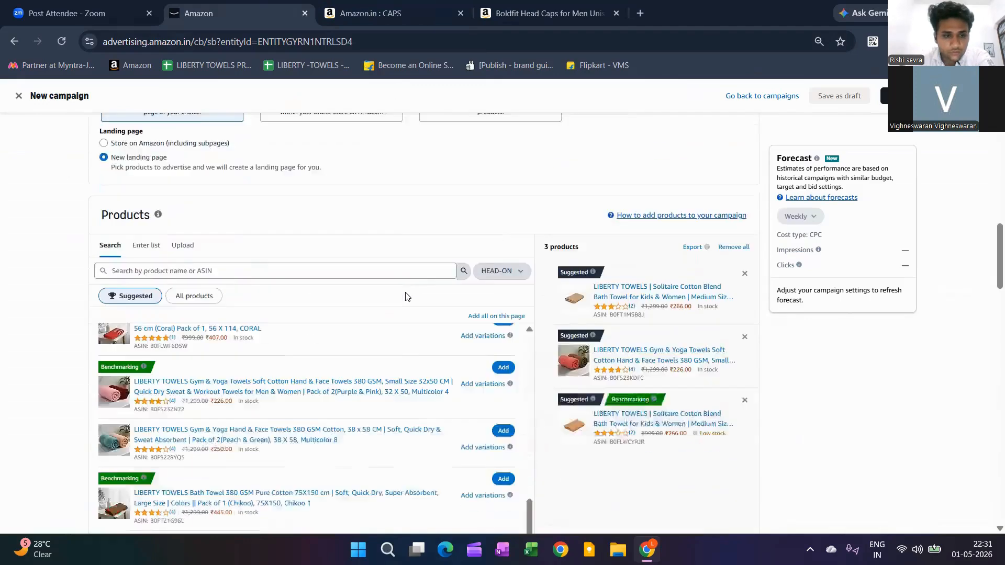
{"action": "scroll", "coordinate": [406, 293], "scroll_direction": "down", "scroll_amount": 5}
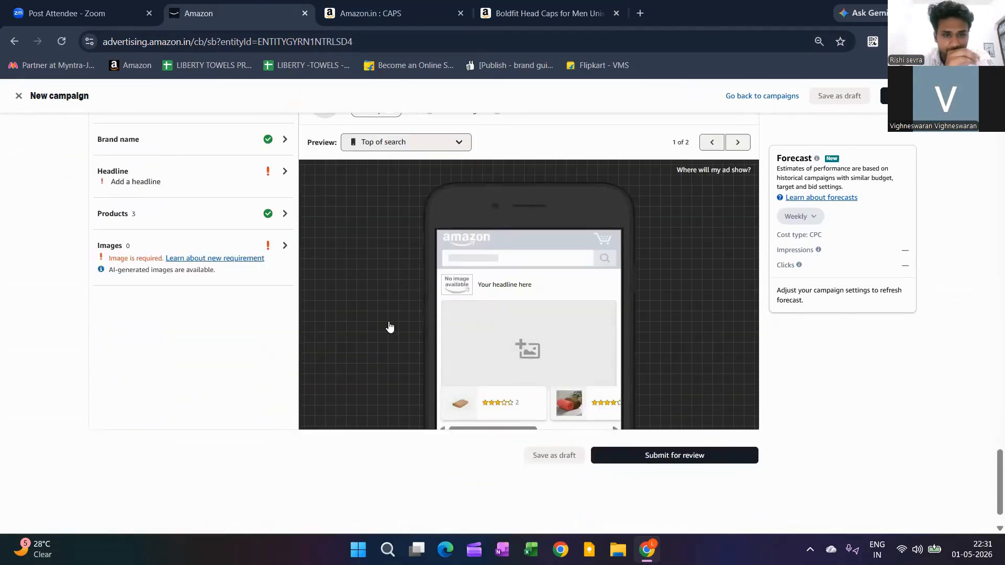
Step: View the mobile and desktop placement options for the creative's preview, keeping the current choice
{"action": "scroll", "coordinate": [387, 258], "scroll_direction": "up", "scroll_amount": 3}
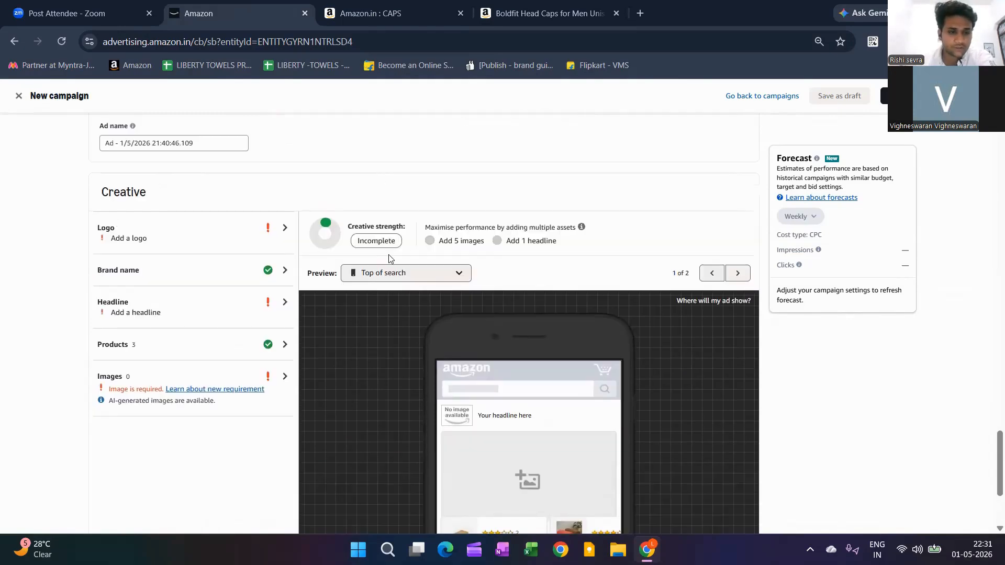
{"action": "left_click", "coordinate": [406, 273]}
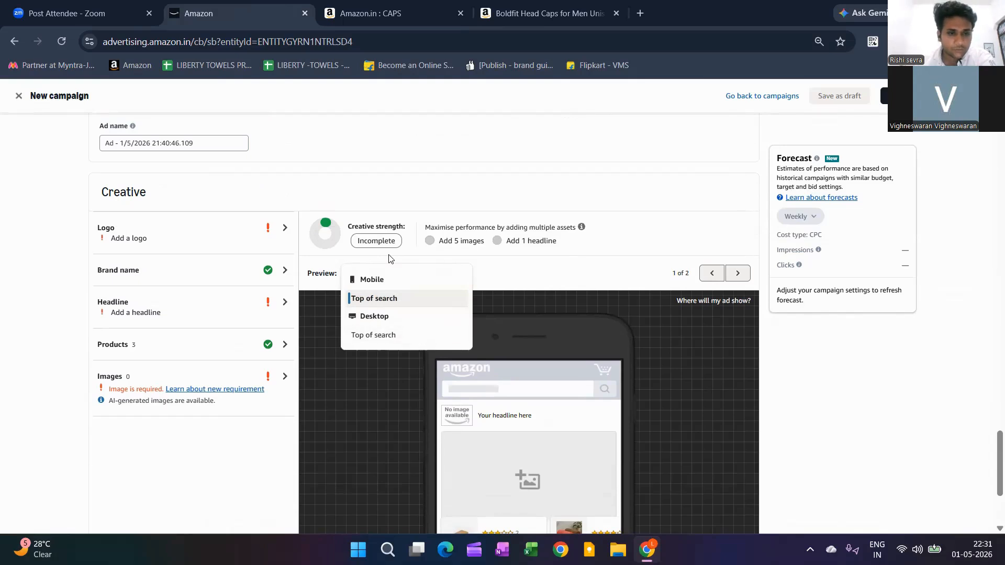
{"action": "left_click", "coordinate": [388, 259]}
Step: Rename the ad as BEDSHEET in the ad settings
{"action": "scroll", "coordinate": [389, 258], "scroll_direction": "up", "scroll_amount": 3}
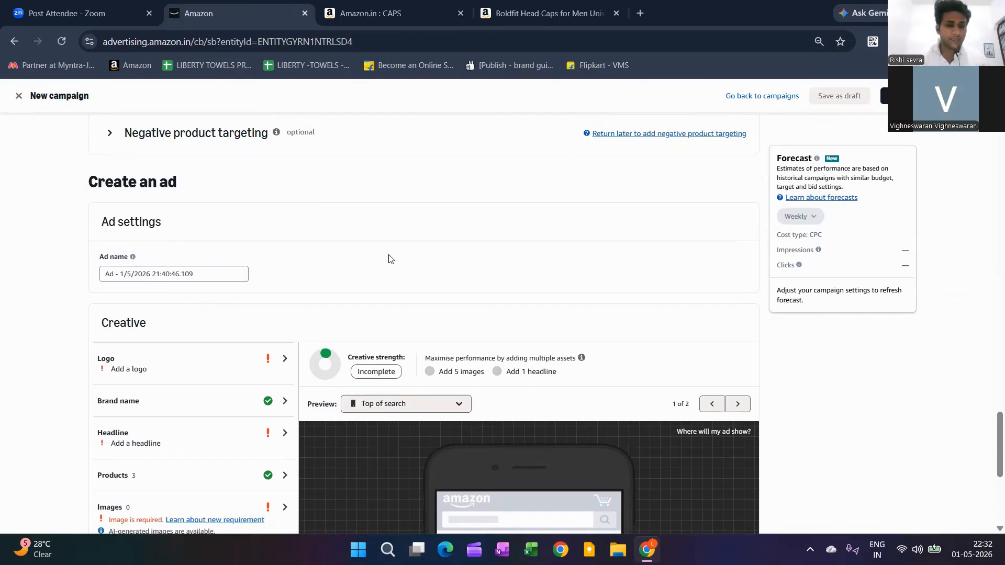
{"action": "triple_click", "coordinate": [148, 272]}
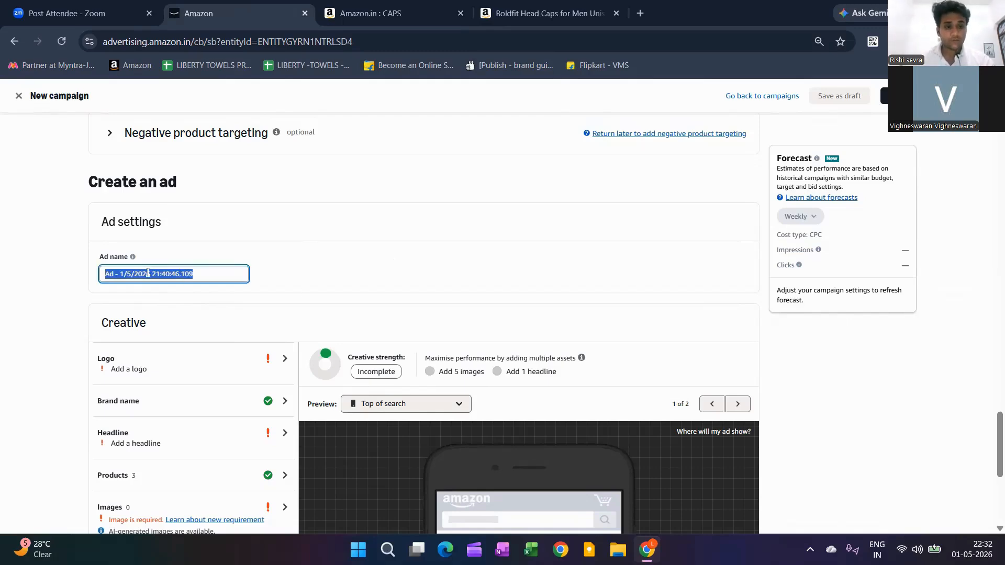
{"action": "key", "text": "BackSpace"}
{"action": "type", "text": "BEDS"}
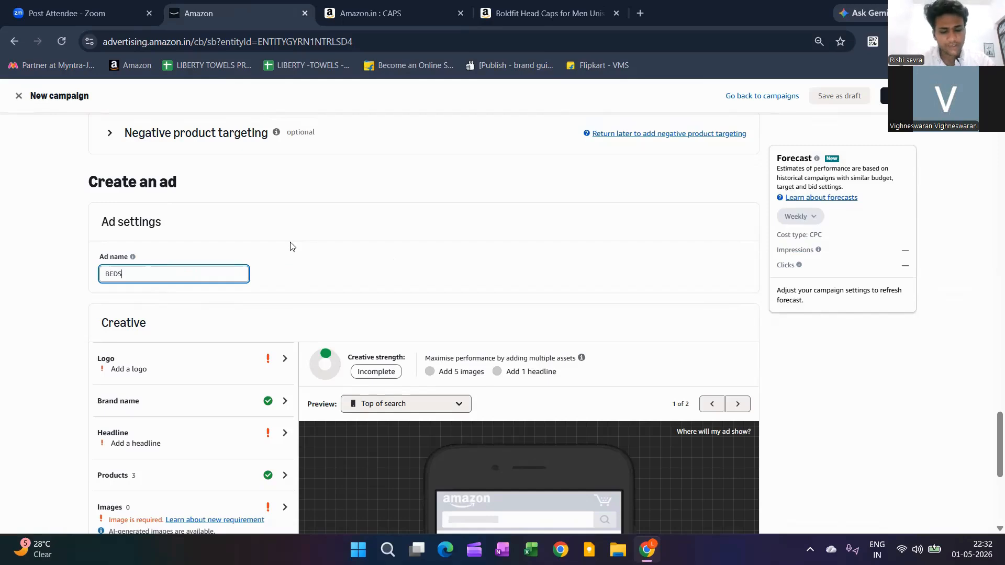
{"action": "type", "text": "HEET"}
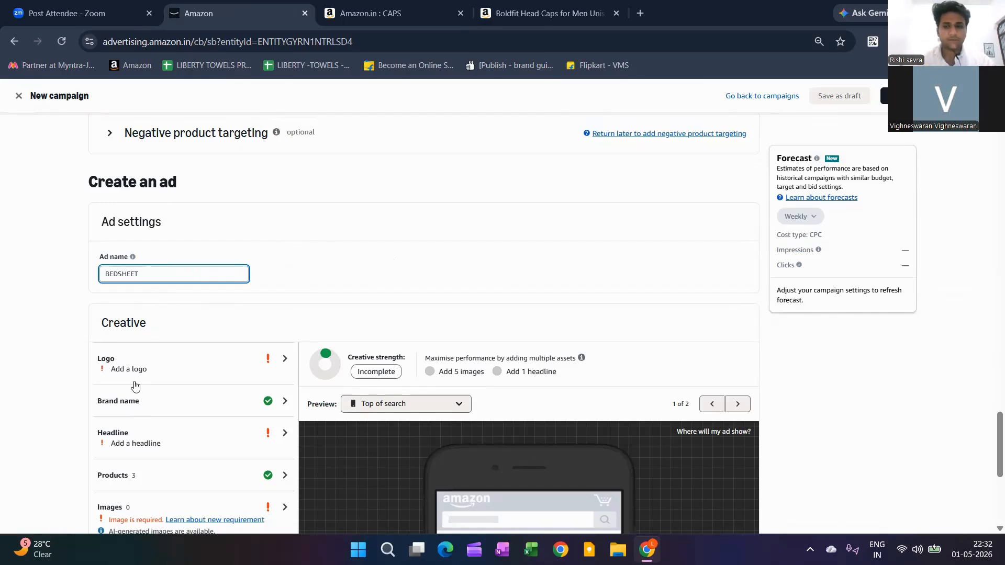
Step: Open the creative's logo asset and start uploading a logo from the computer
{"action": "left_click", "coordinate": [140, 431]}
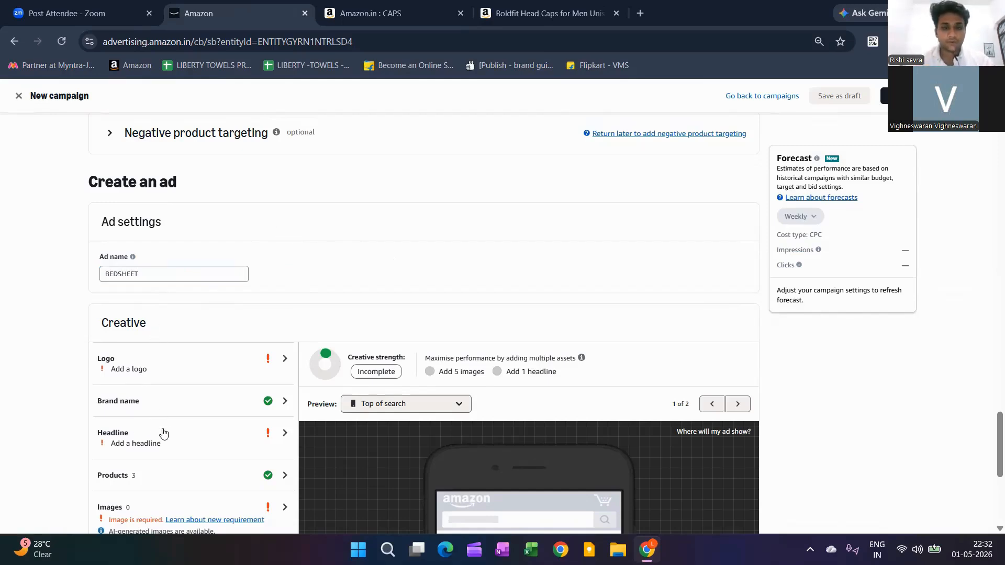
{"action": "scroll", "coordinate": [157, 433], "scroll_direction": "down", "scroll_amount": 2}
{"action": "left_click", "coordinate": [234, 229]}
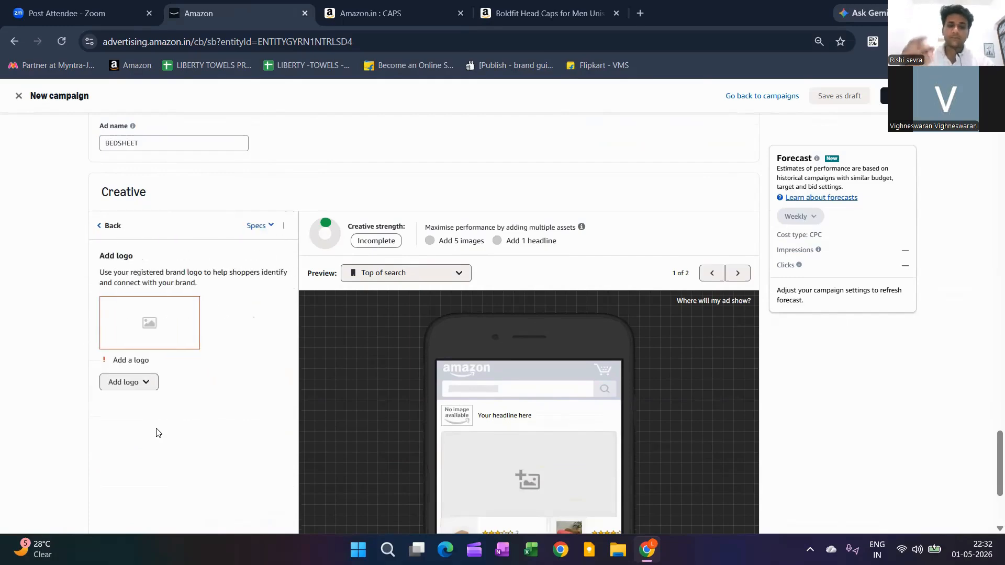
{"action": "left_click", "coordinate": [128, 382]}
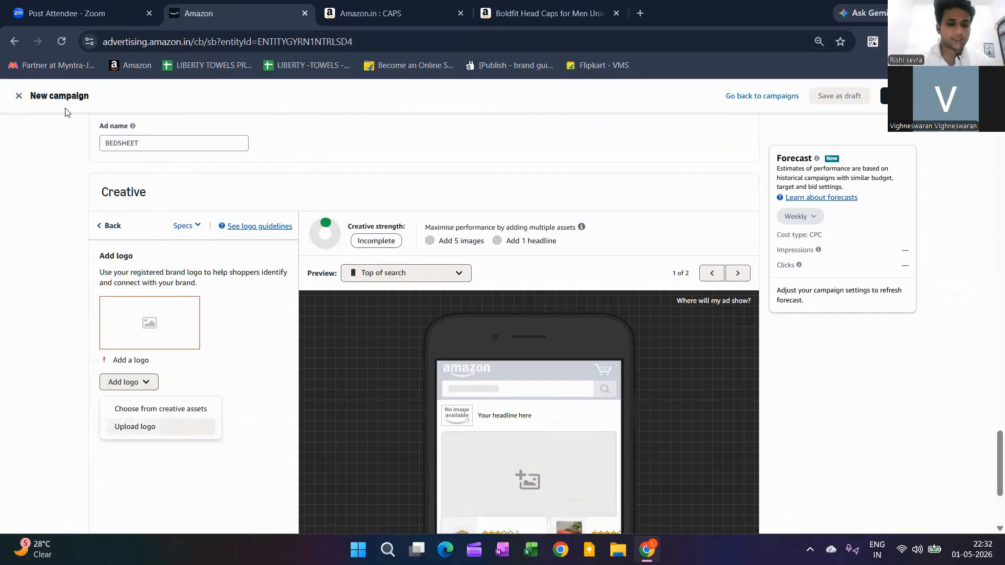
{"action": "key", "text": "Return"}
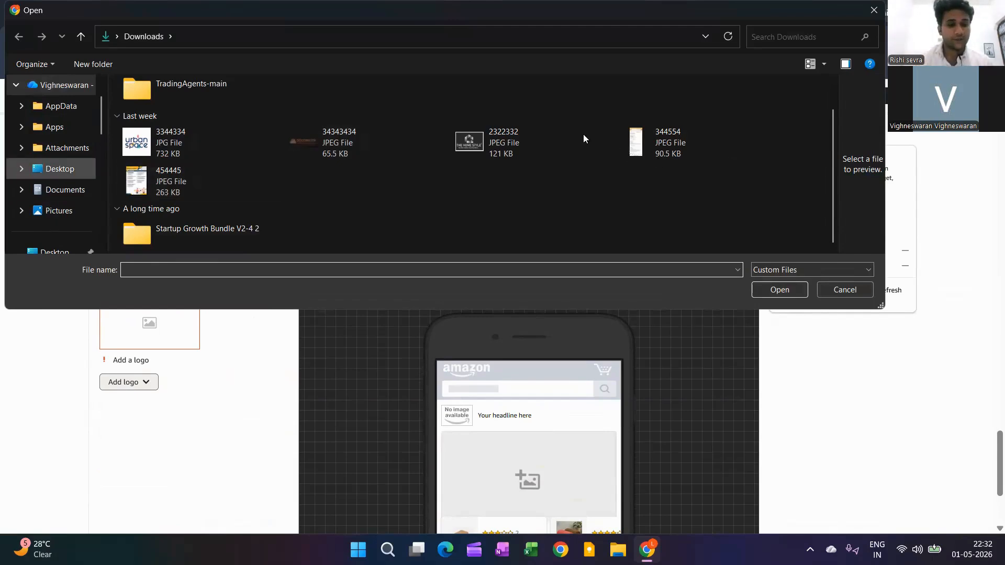
Step: Look for a logo file on drives E and D, including the LIBERTY TOWELS folders, and cancel the upload
{"action": "left_click", "coordinate": [69, 127]}
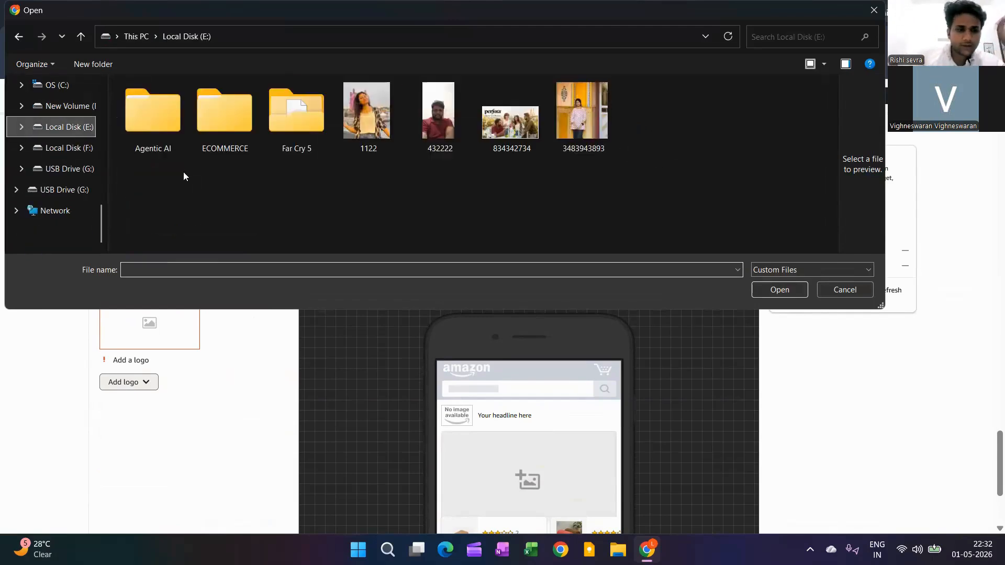
{"action": "left_click", "coordinate": [70, 107]}
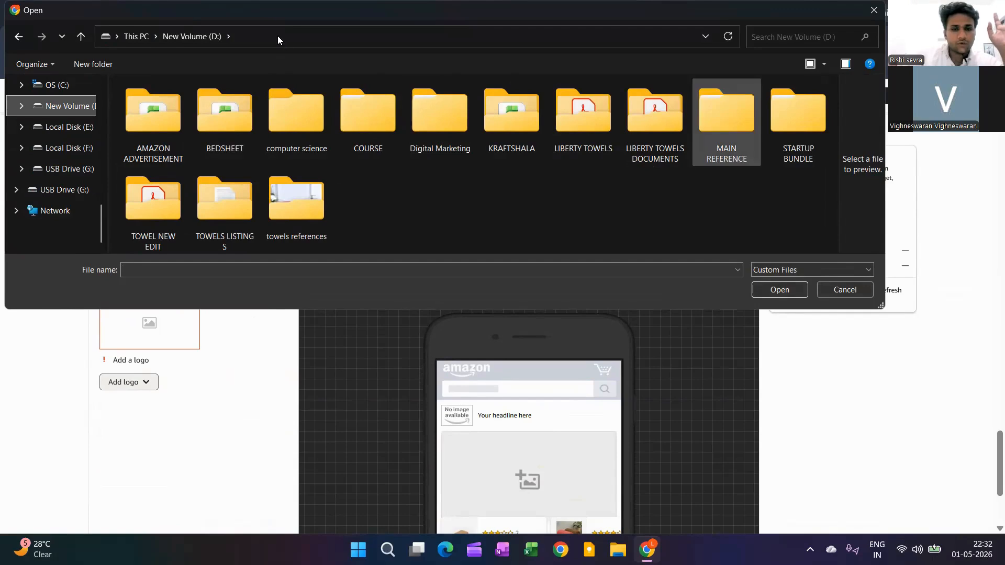
{"action": "left_click", "coordinate": [583, 115]}
{"action": "double_click", "coordinate": [583, 115]}
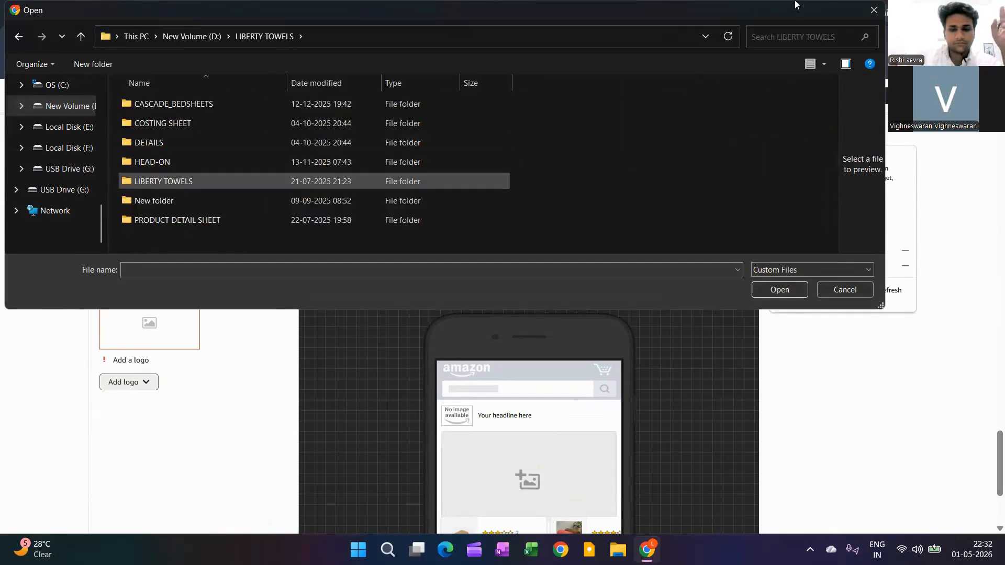
{"action": "left_click", "coordinate": [163, 181]}
{"action": "double_click", "coordinate": [164, 182]}
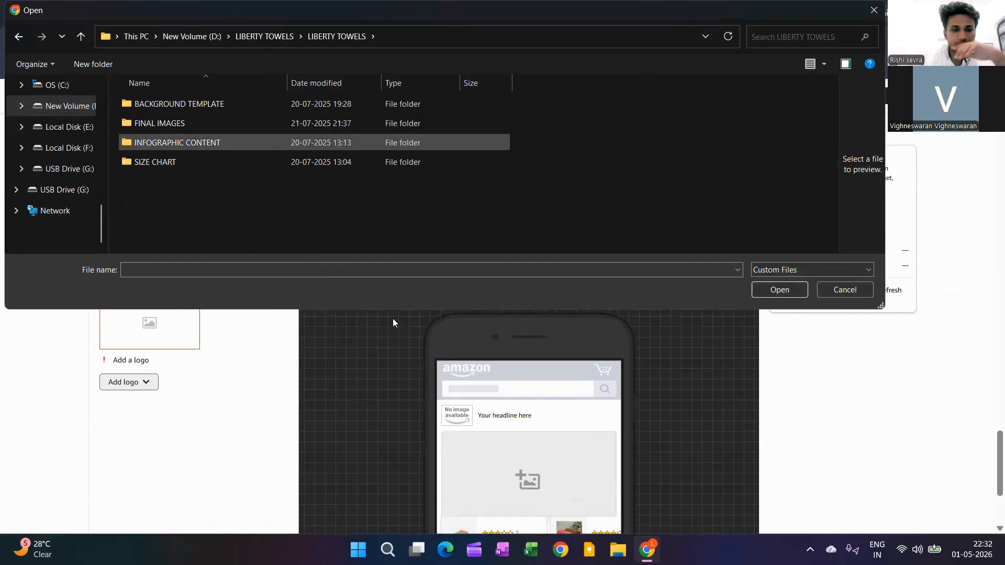
{"action": "left_click", "coordinate": [265, 37]}
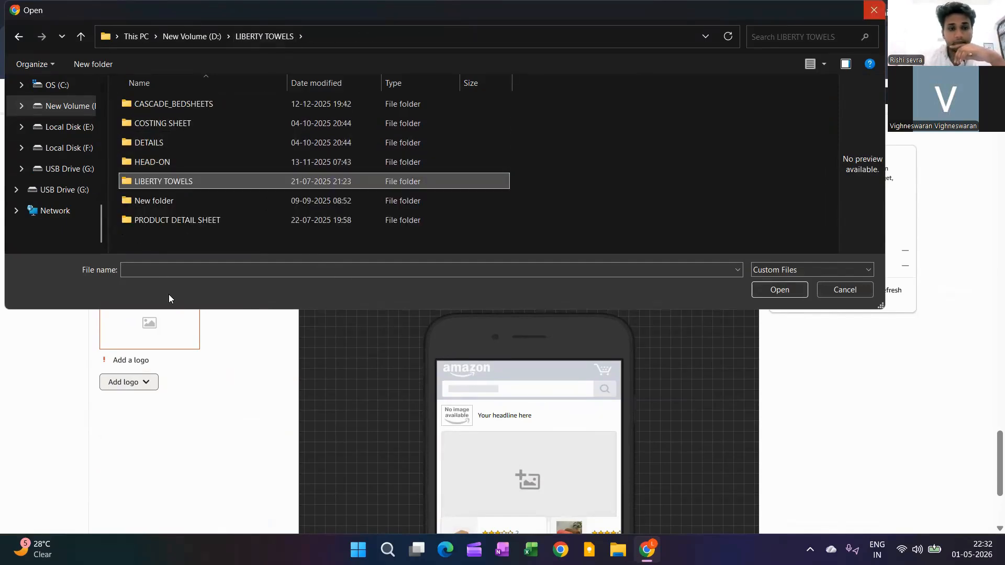
{"action": "key", "text": "Escape"}
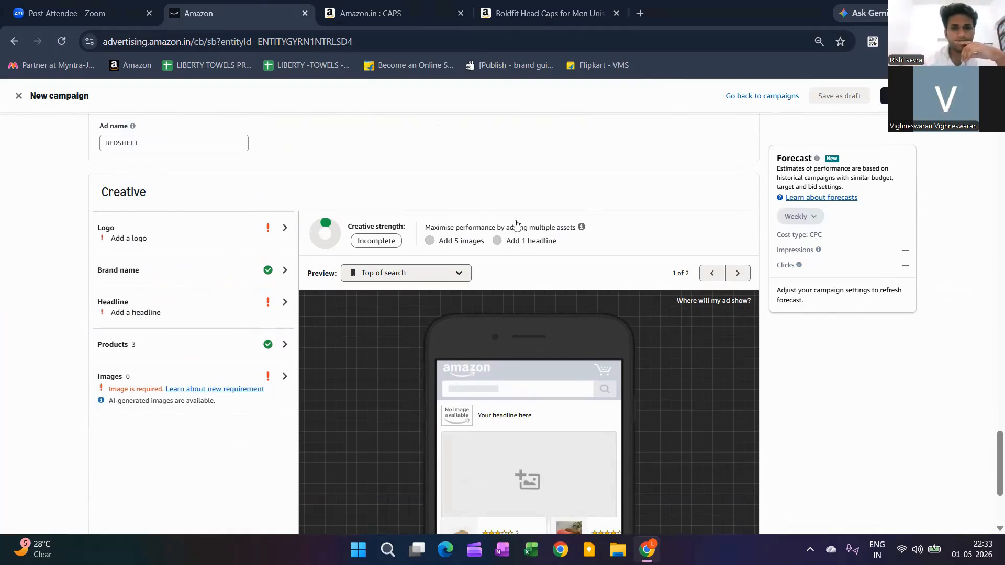
Step: Switch to the Amazon.in product page and run the search for CAPS again
{"action": "left_click", "coordinate": [376, 13]}
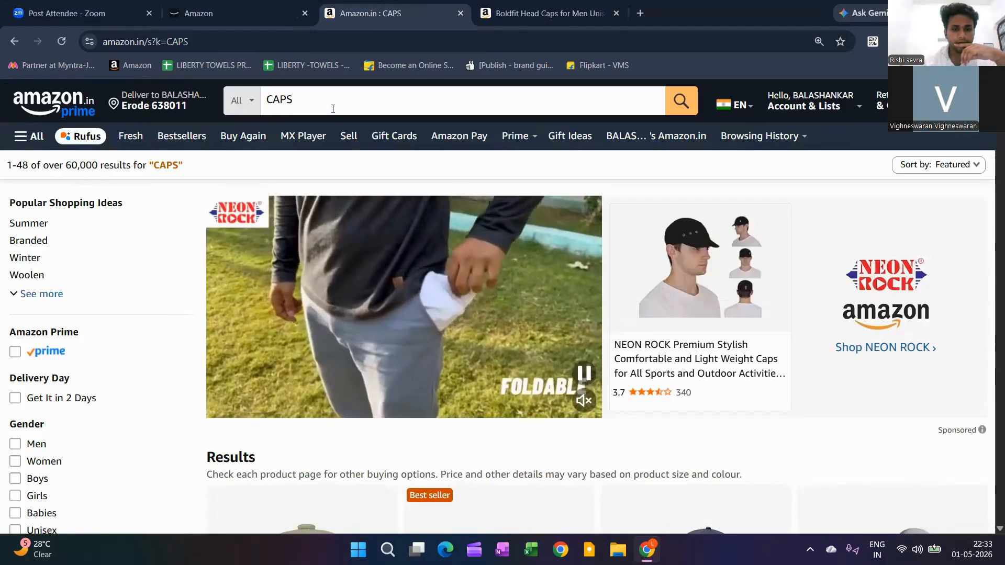
{"action": "left_click", "coordinate": [550, 13]}
{"action": "left_click", "coordinate": [333, 109]}
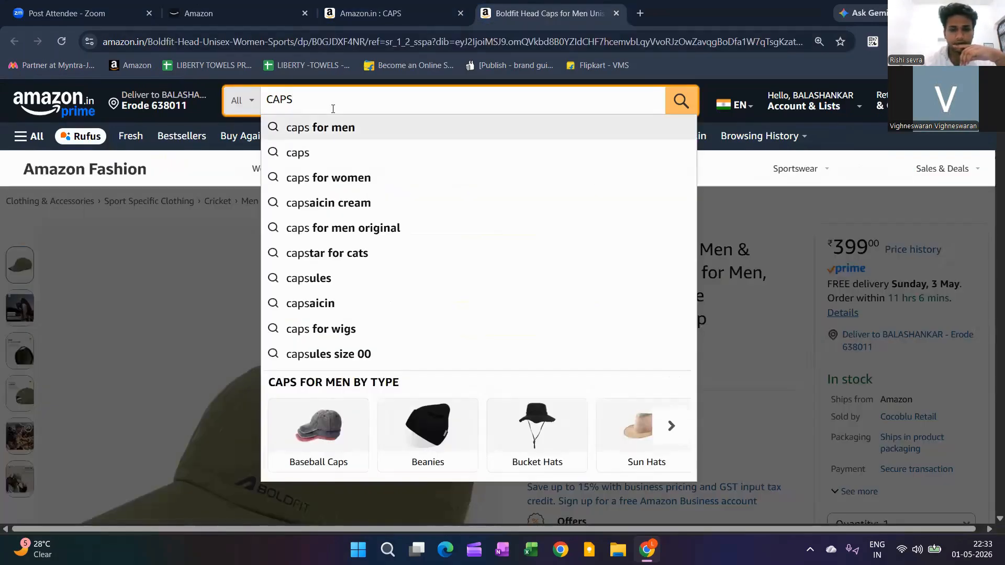
{"action": "key", "text": "Return"}
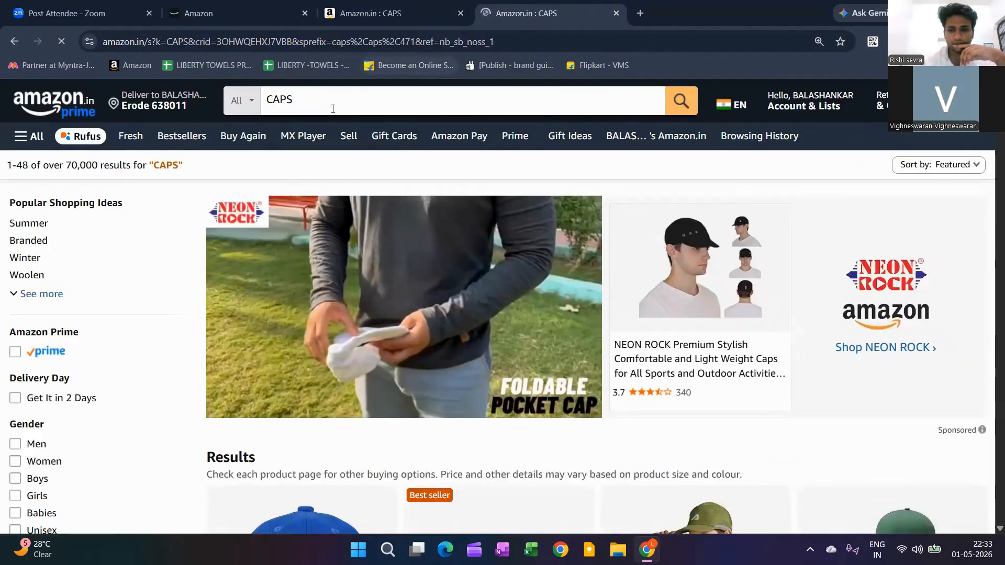
Step: Search Amazon.in for TOWELS and highlight the headline of the sponsored HEELIUM brand ad
{"action": "key", "text": "ctrl+a"}
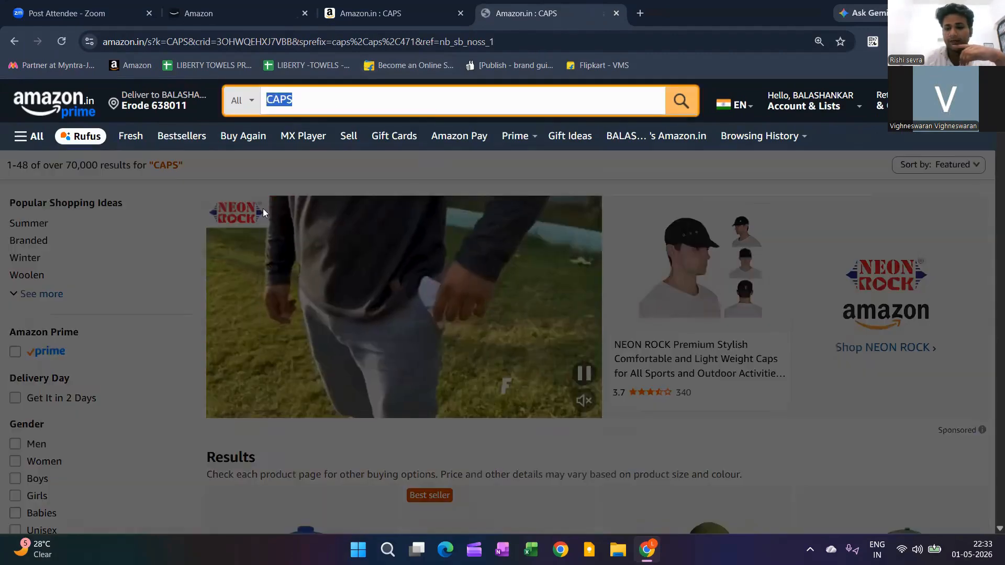
{"action": "key", "text": "BackSpace"}
{"action": "type", "text": "TOWELS"}
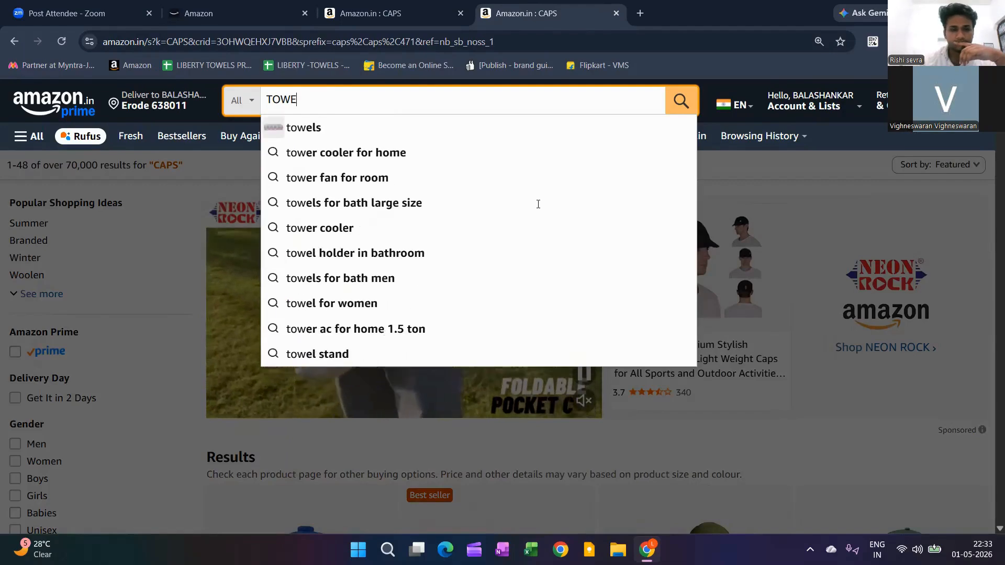
{"action": "key", "text": "Return"}
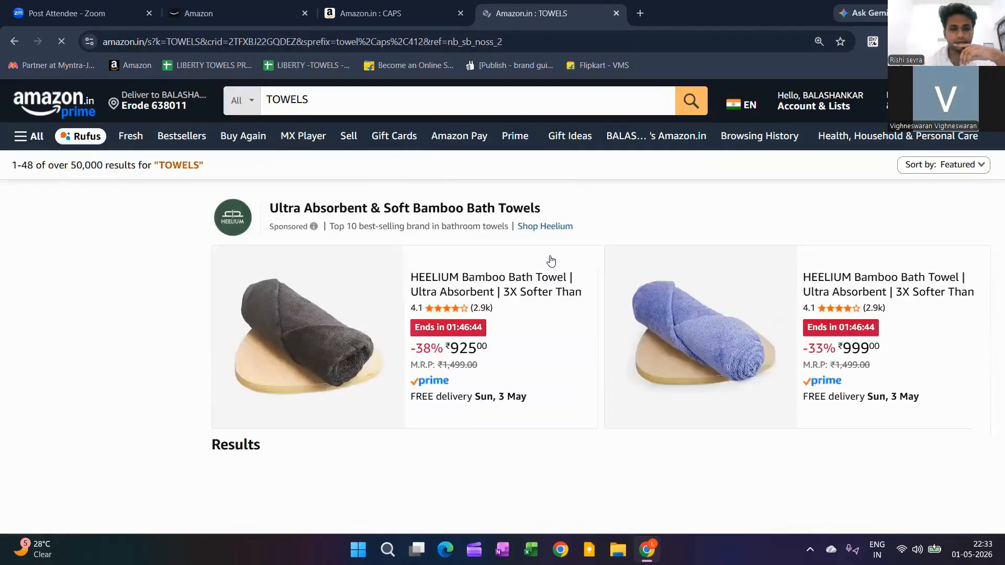
{"action": "left_click_drag", "start_coordinate": [265, 208], "coordinate": [536, 207]}
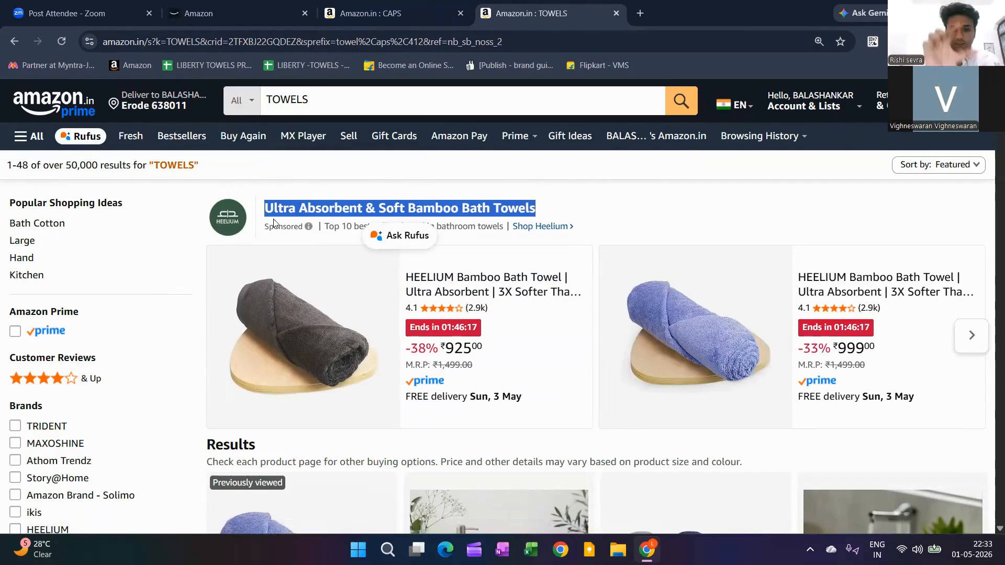
Step: Compare the campaign's creative assets with the sponsored HEELIUM ad above the TOWELS search results
{"action": "key", "text": "ctrl+2"}
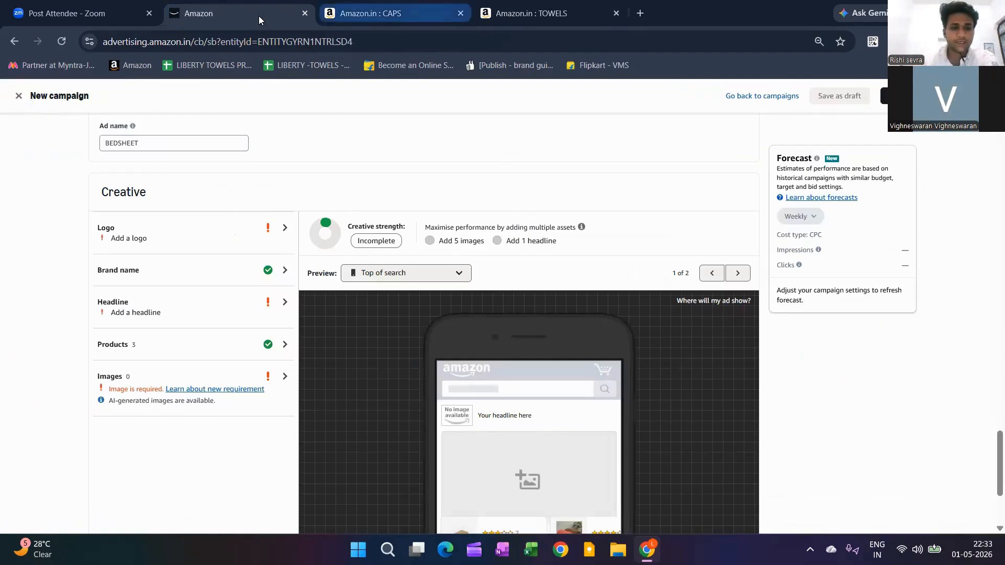
{"action": "key", "text": "ctrl+4"}
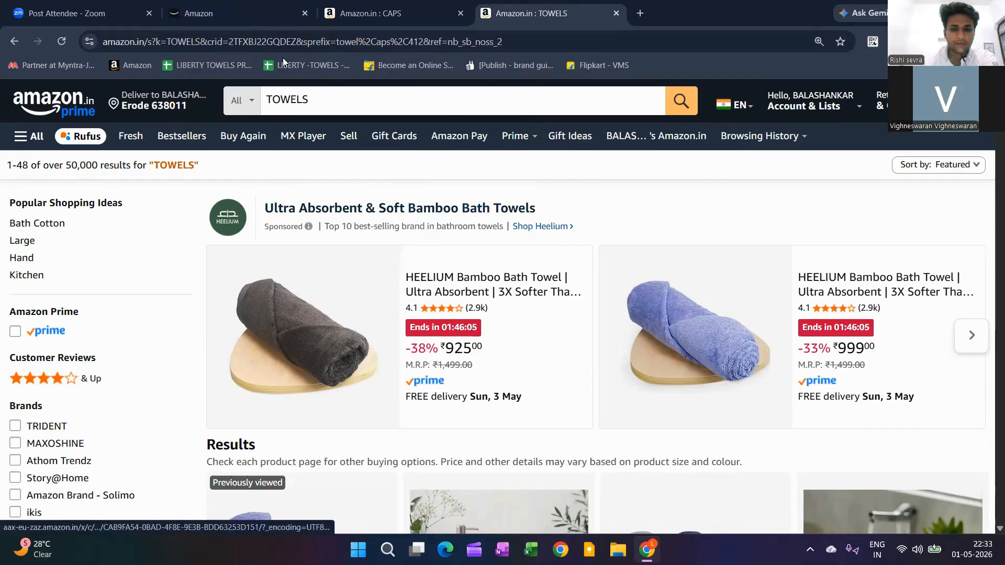
{"action": "scroll", "coordinate": [311, 333], "scroll_direction": "down", "scroll_amount": 1}
{"action": "scroll", "coordinate": [226, 351], "scroll_direction": "down", "scroll_amount": 1}
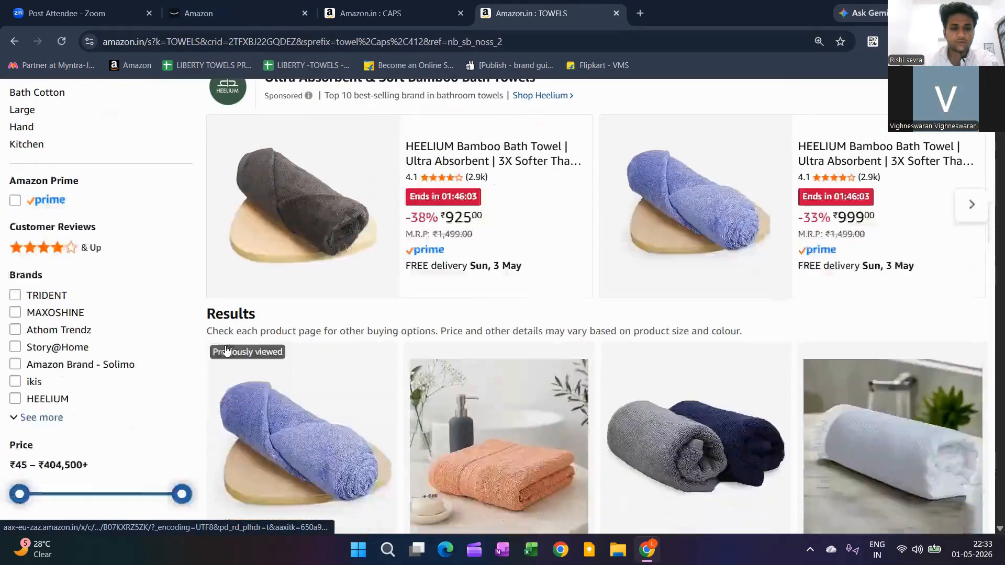
{"action": "scroll", "coordinate": [227, 351], "scroll_direction": "up", "scroll_amount": 3}
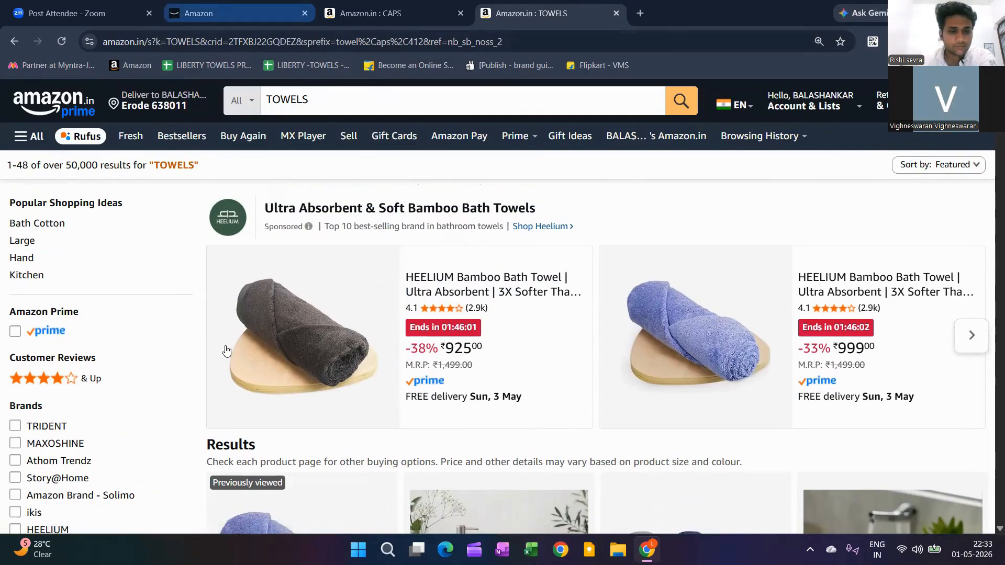
Step: Return to the campaign form, view the products used in the creative, and go back to the asset list
{"action": "left_click", "coordinate": [230, 14]}
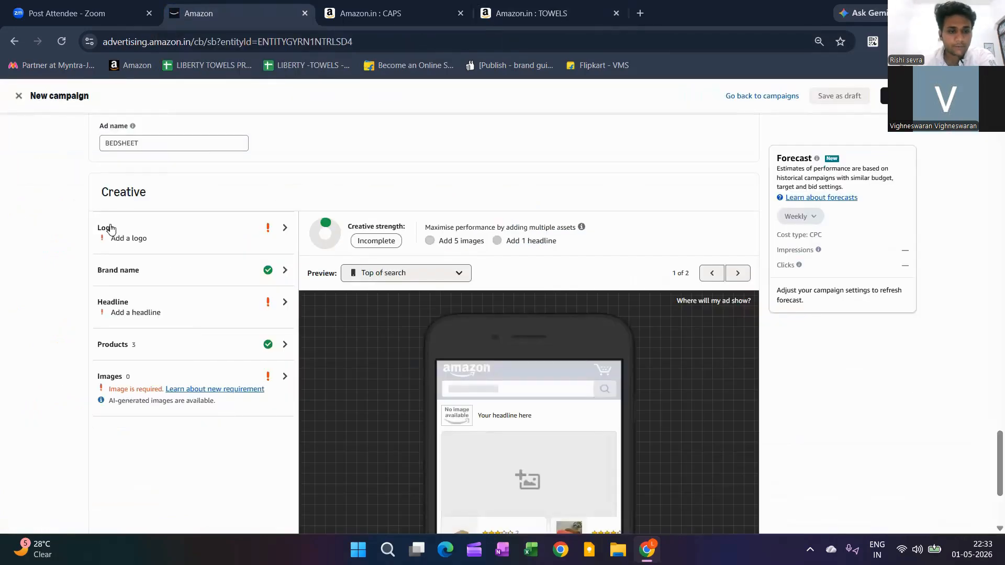
{"action": "left_click", "coordinate": [257, 347]}
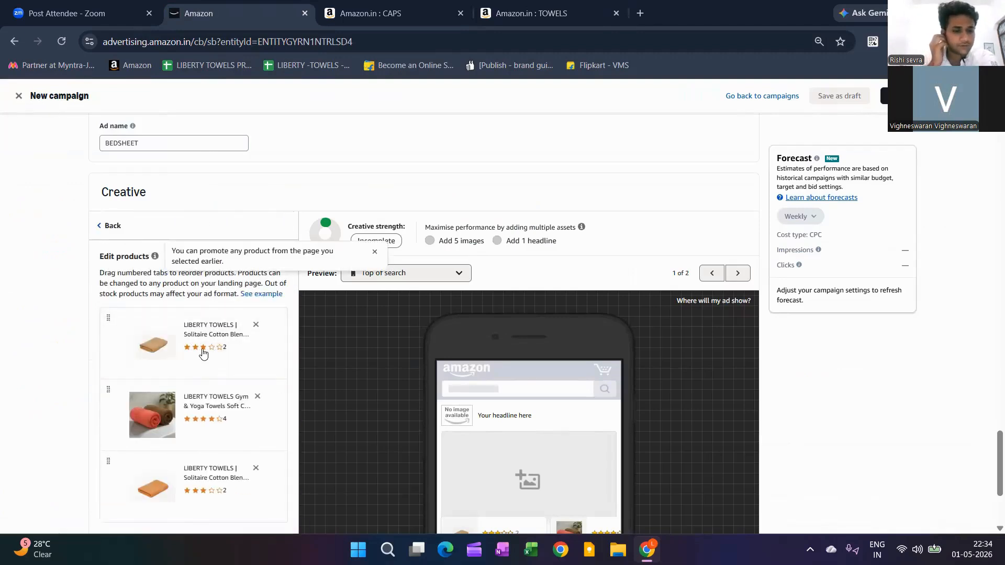
{"action": "left_click", "coordinate": [112, 225]}
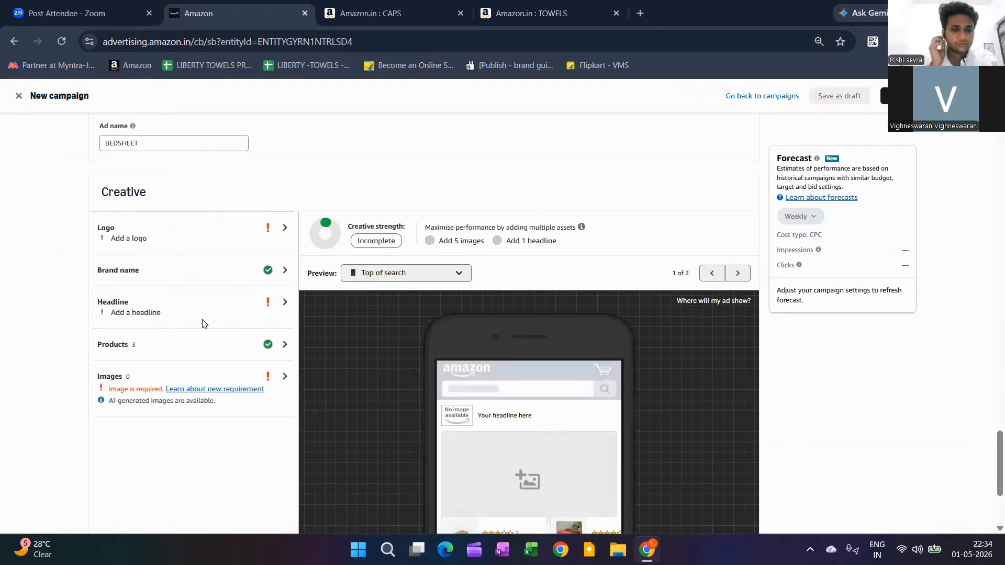
Step: Review the products used in the creative, then open the image asset's options for adding an image
{"action": "left_click", "coordinate": [283, 344]}
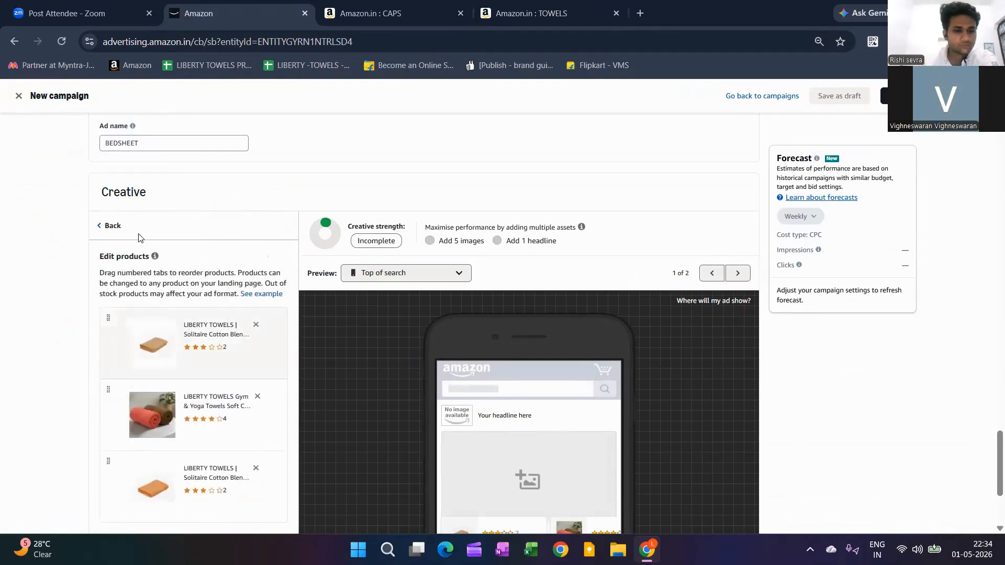
{"action": "scroll", "coordinate": [167, 272], "scroll_direction": "down", "scroll_amount": 2}
{"action": "scroll", "coordinate": [216, 343], "scroll_direction": "up", "scroll_amount": 2}
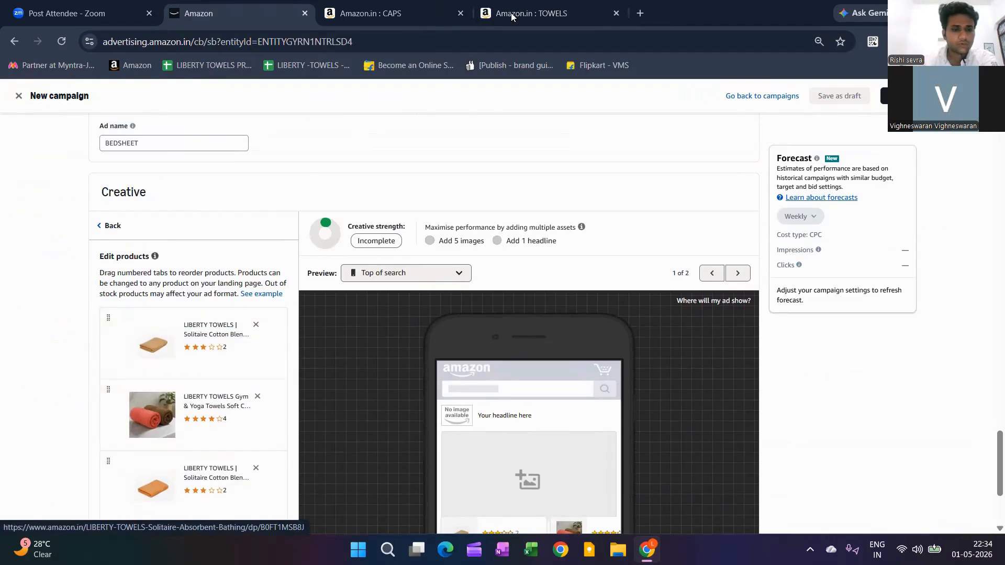
{"action": "scroll", "coordinate": [267, 279], "scroll_direction": "down", "scroll_amount": 2}
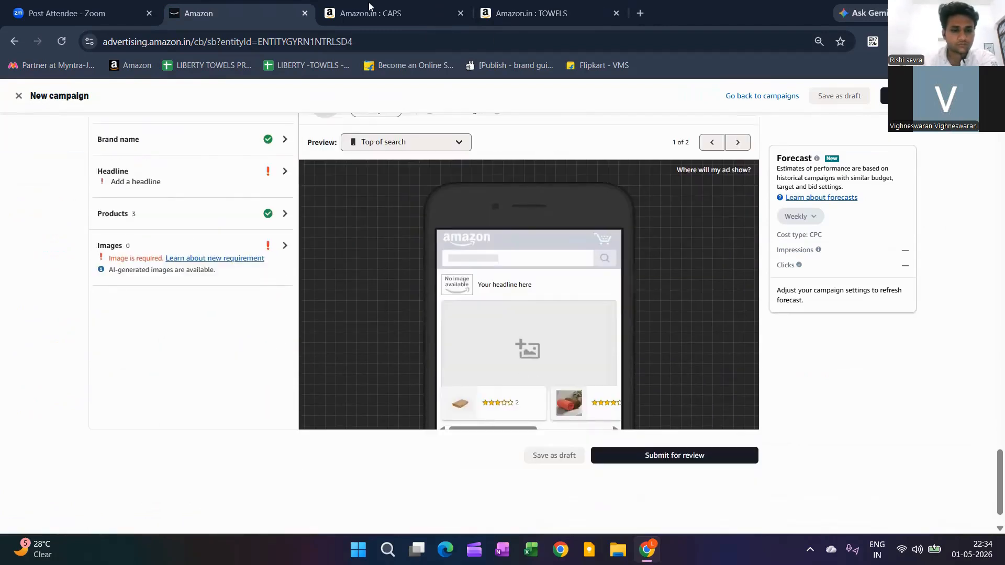
{"action": "left_click", "coordinate": [285, 245]}
{"action": "left_click", "coordinate": [132, 222]}
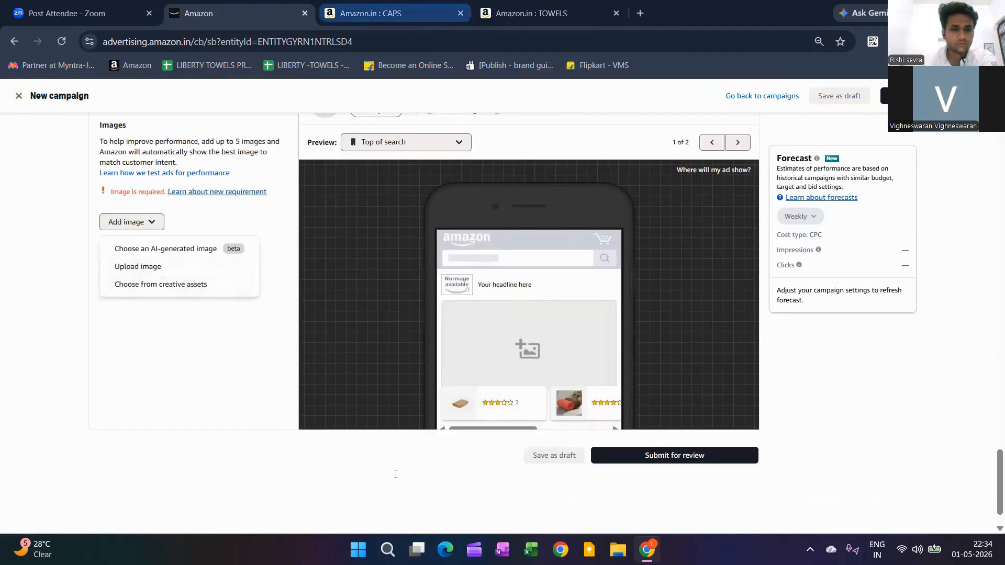
Step: Switch to the Amazon.in CAPS results page and search for RAMRAJ TOWELS instead
{"action": "key", "text": "ctrl+Tab"}
{"action": "key", "text": "ctrl+Tab"}
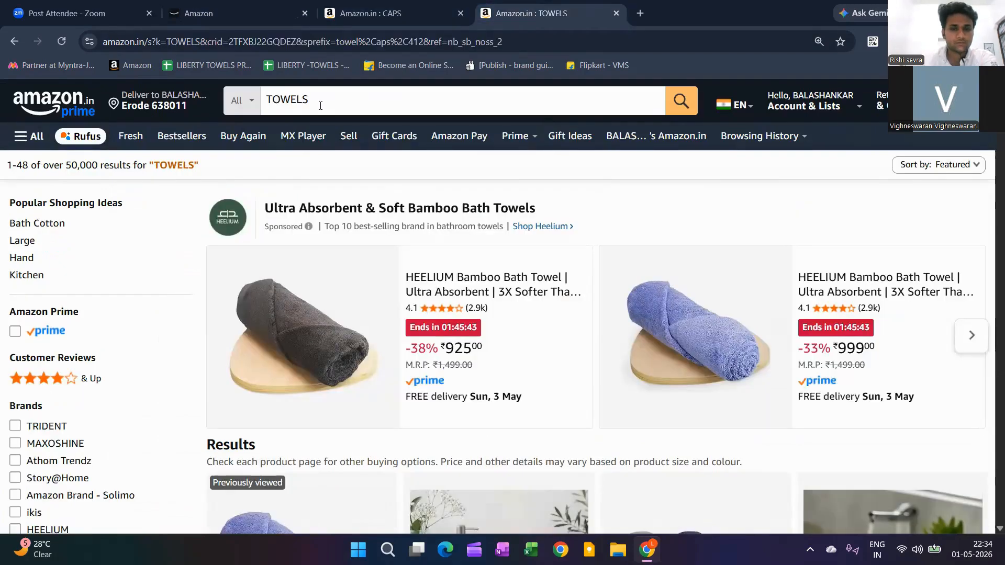
{"action": "key", "text": "ctrl+shift+Tab"}
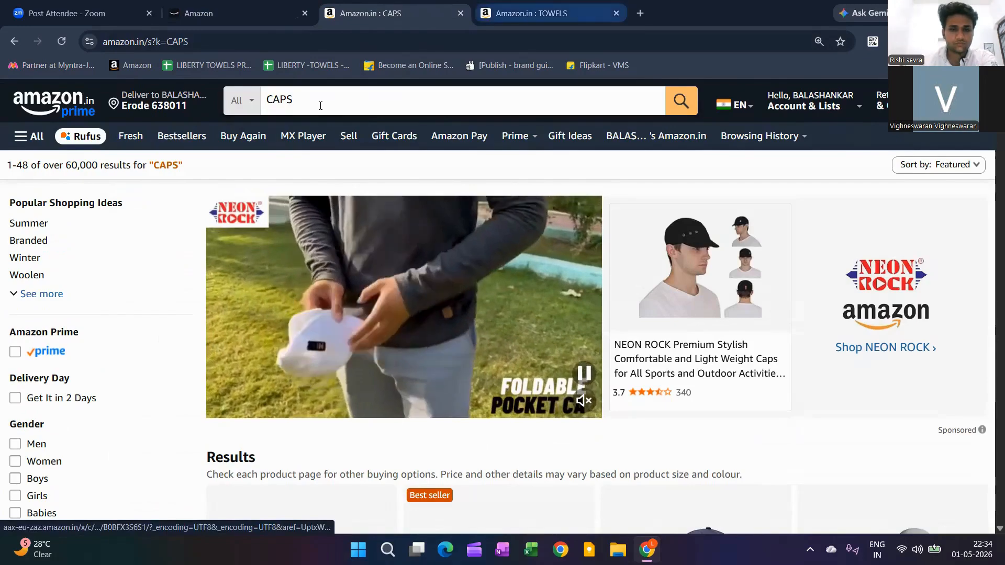
{"action": "left_click", "coordinate": [320, 105]}
{"action": "key", "text": "ctrl+a"}
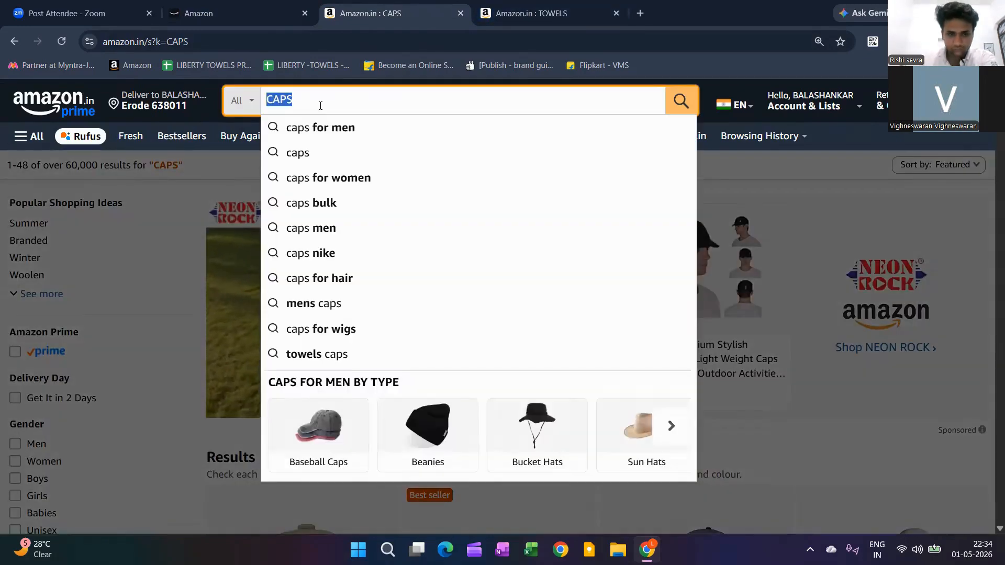
{"action": "key", "text": "BackSpace"}
{"action": "type", "text": "RA"}
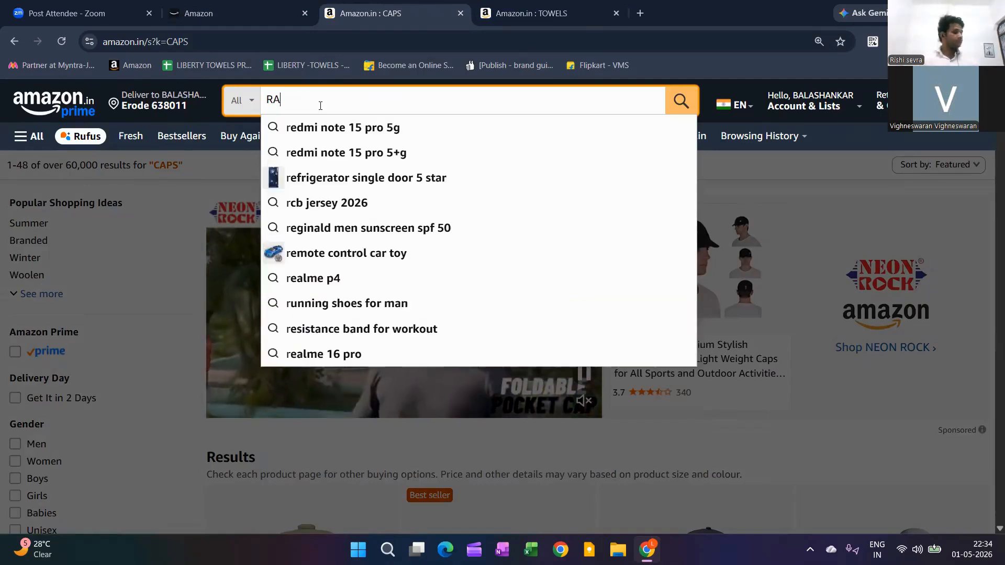
{"action": "type", "text": "MRA"}
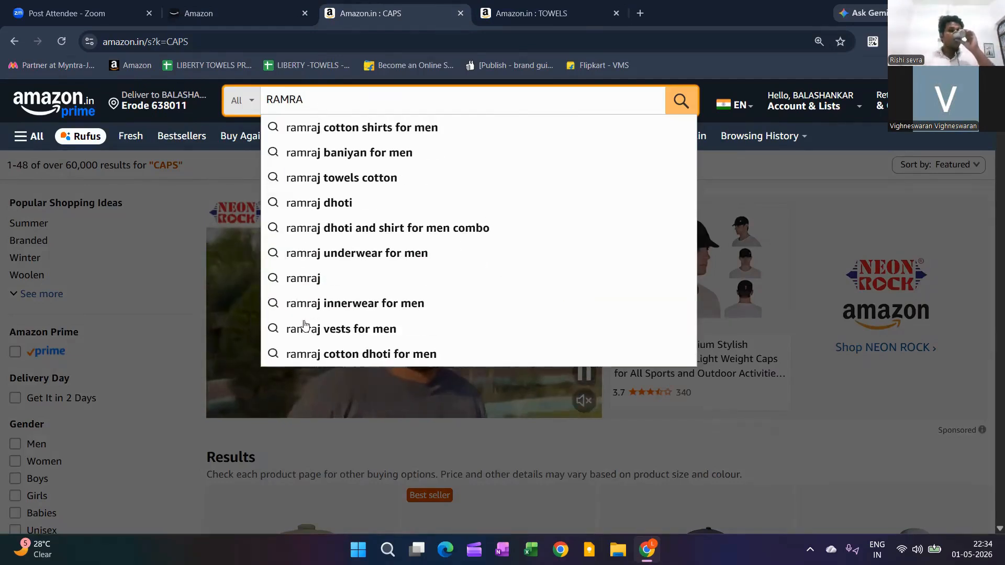
{"action": "type", "text": "J TOWE"}
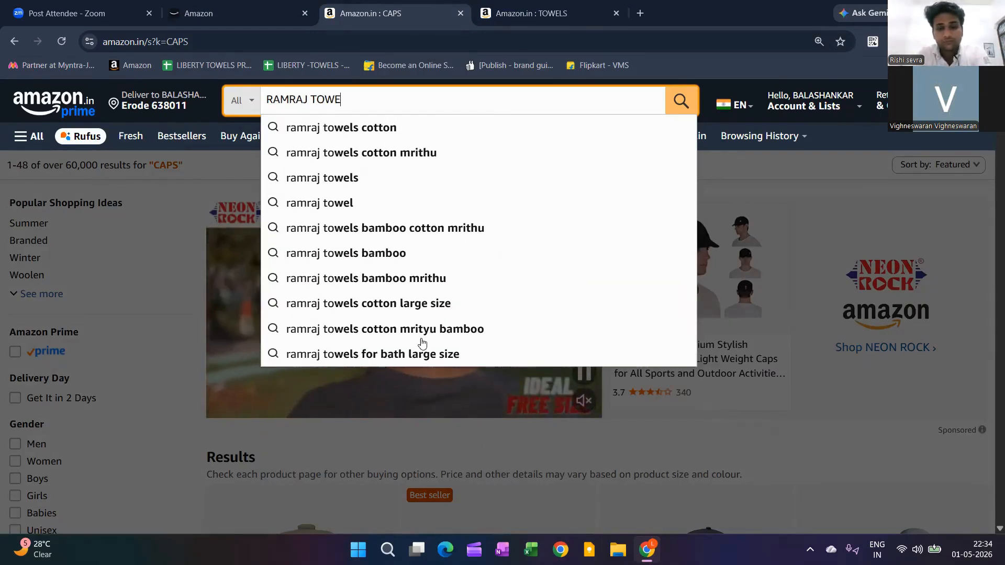
{"action": "type", "text": "LS"}
{"action": "key", "text": "Return"}
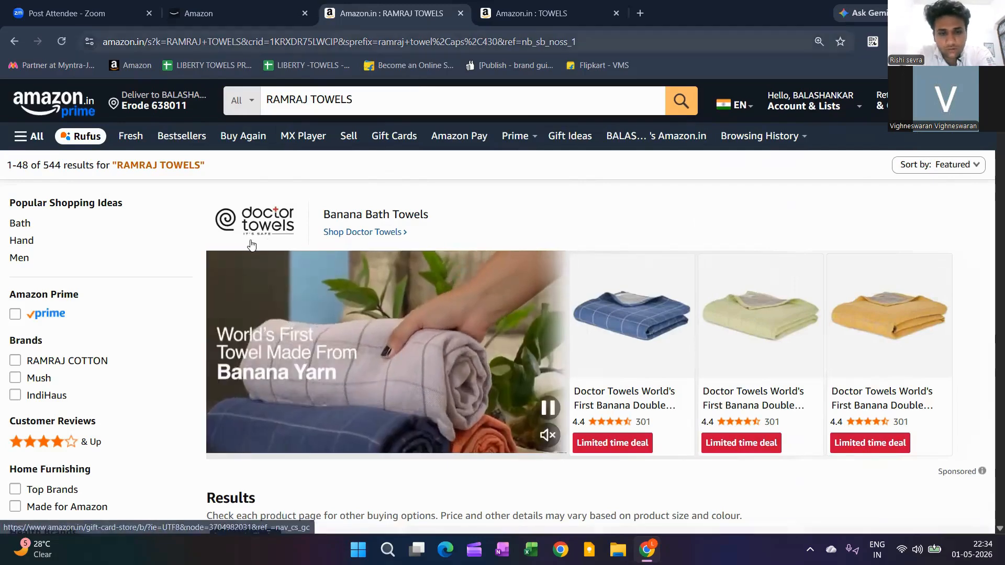
Step: Compare the campaign's image-adding options with the sponsored Doctor Towels ad above the RAMRAJ TOWELS results
{"action": "key", "text": "ctrl+shift+Tab"}
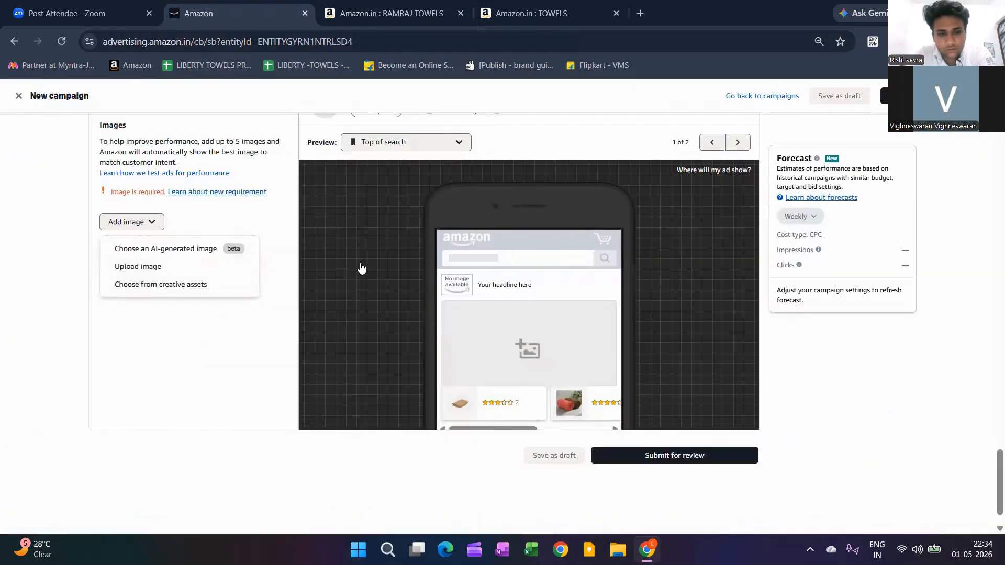
{"action": "key", "text": "ctrl+Tab"}
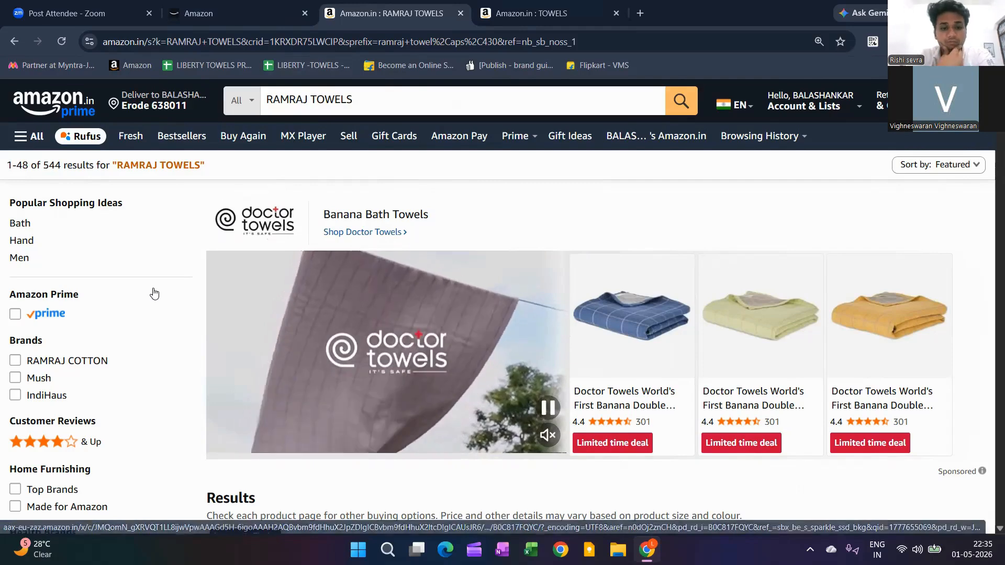
{"action": "key", "text": "ctrl+shift+Tab"}
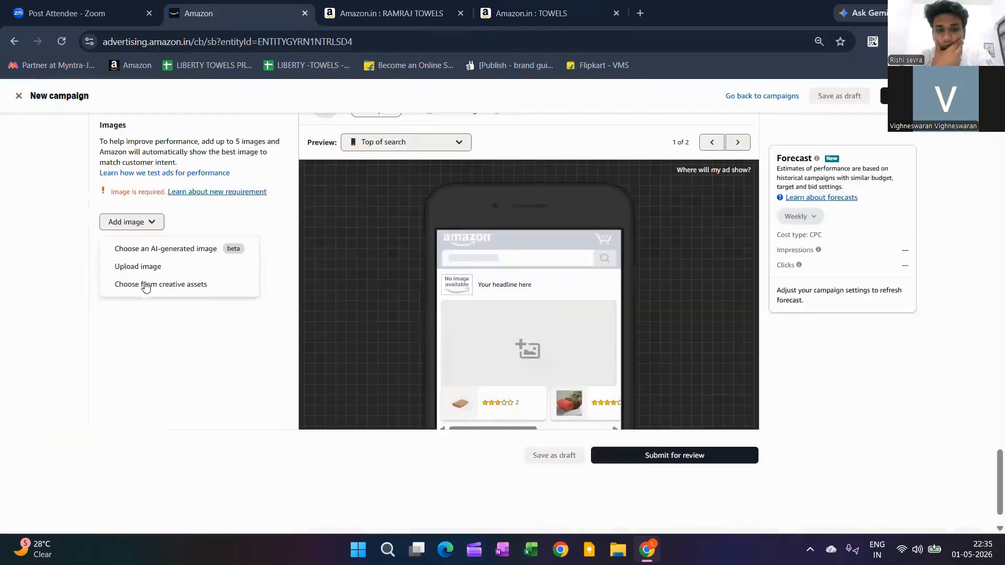
{"action": "scroll", "coordinate": [156, 338], "scroll_direction": "up", "scroll_amount": 1}
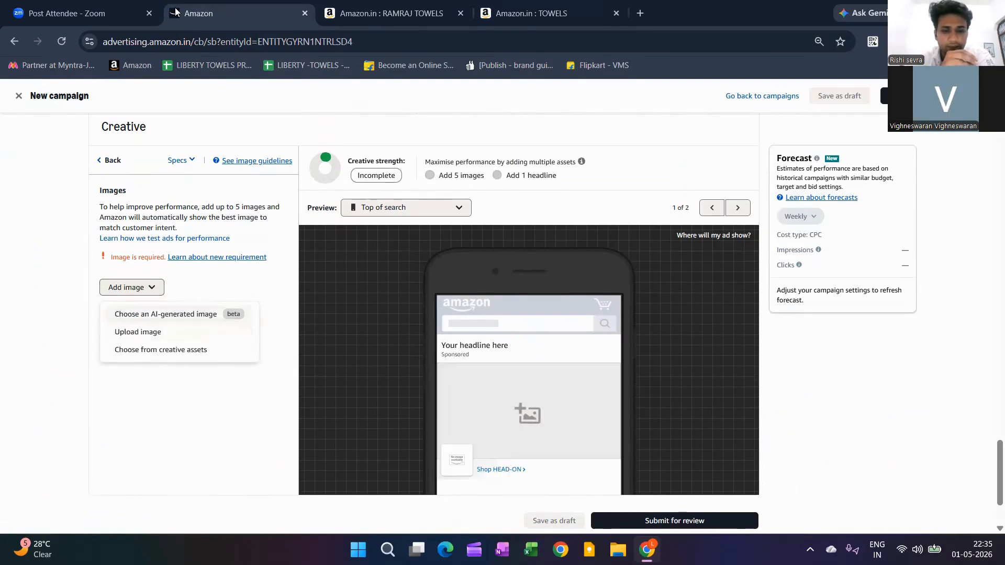
{"action": "key", "text": "Down"}
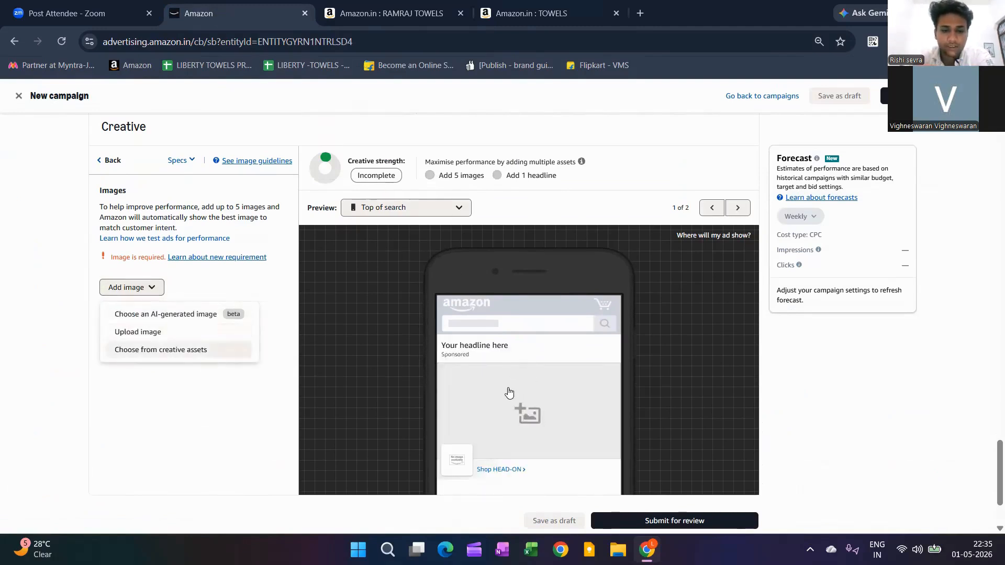
Step: Open the store landing page from the ad preview and look through its LIBERTY TOWELS products
{"action": "left_click", "coordinate": [522, 416]}
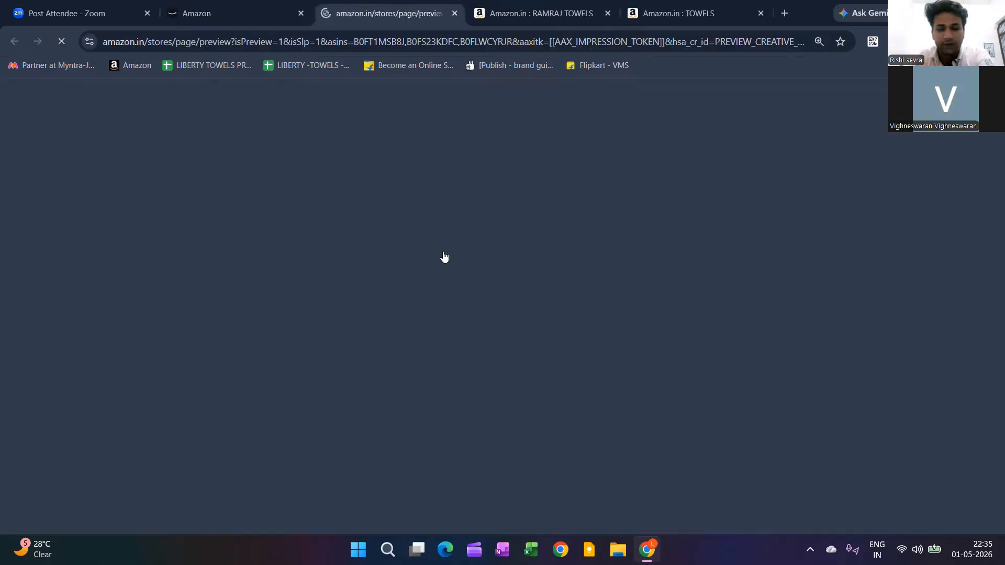
{"action": "left_click", "coordinate": [198, 13]}
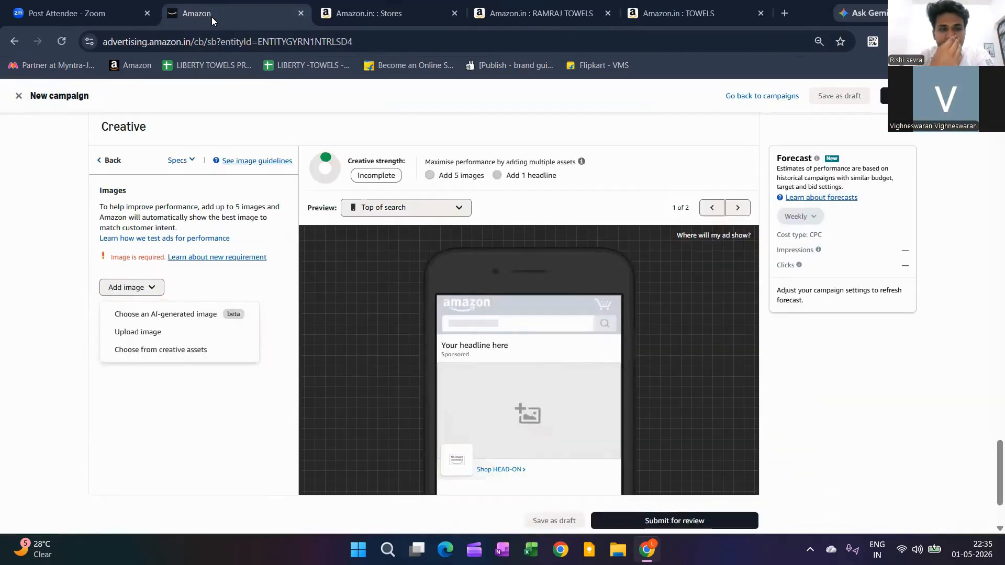
{"action": "scroll", "coordinate": [490, 272], "scroll_direction": "down", "scroll_amount": 1}
{"action": "left_click", "coordinate": [492, 272]}
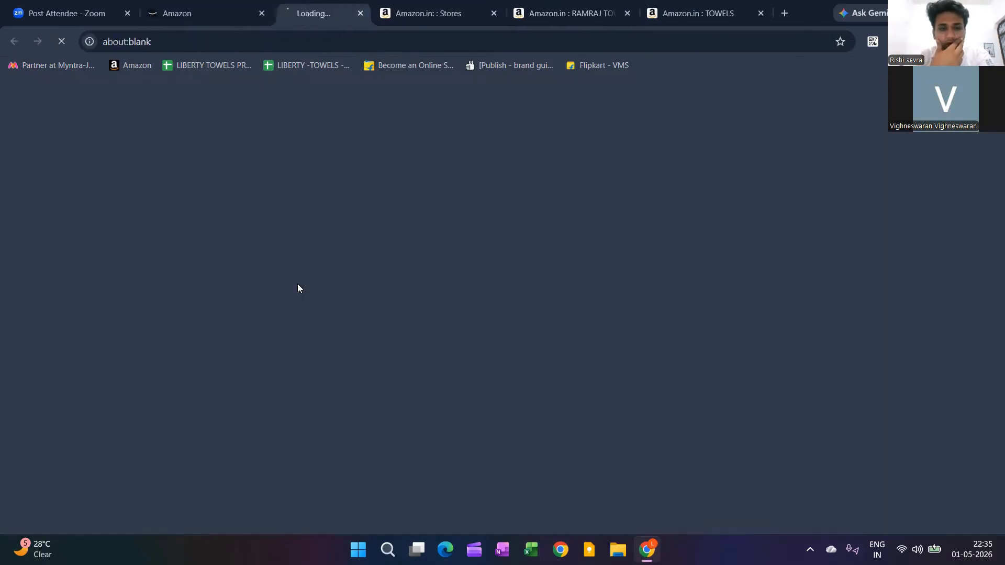
{"action": "scroll", "coordinate": [159, 264], "scroll_direction": "down", "scroll_amount": 5}
{"action": "scroll", "coordinate": [158, 264], "scroll_direction": "down", "scroll_amount": 13}
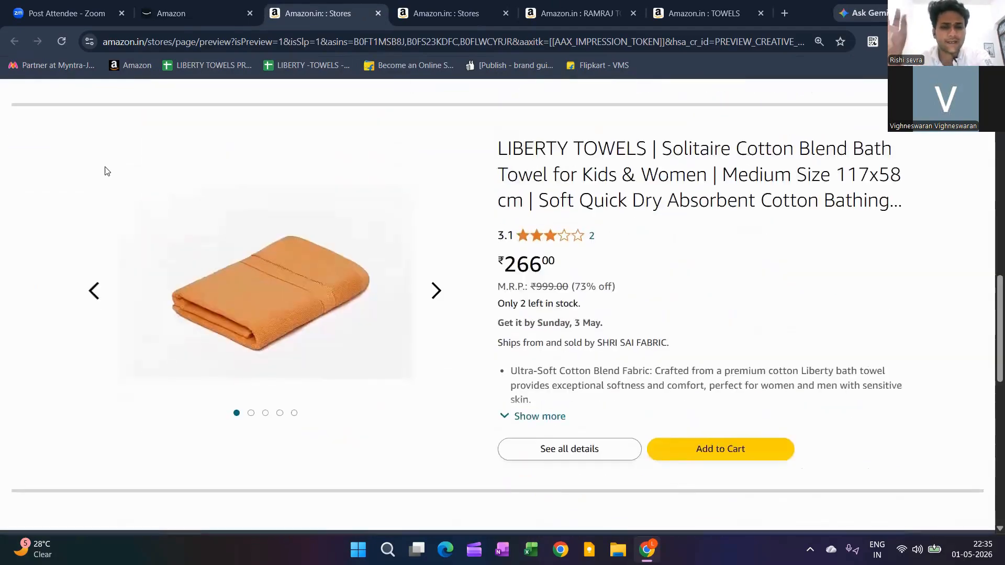
Step: Return to the campaign form and go back from the image options to the creative's asset list
{"action": "left_click", "coordinate": [183, 13]}
{"action": "scroll", "coordinate": [172, 201], "scroll_direction": "up", "scroll_amount": 6}
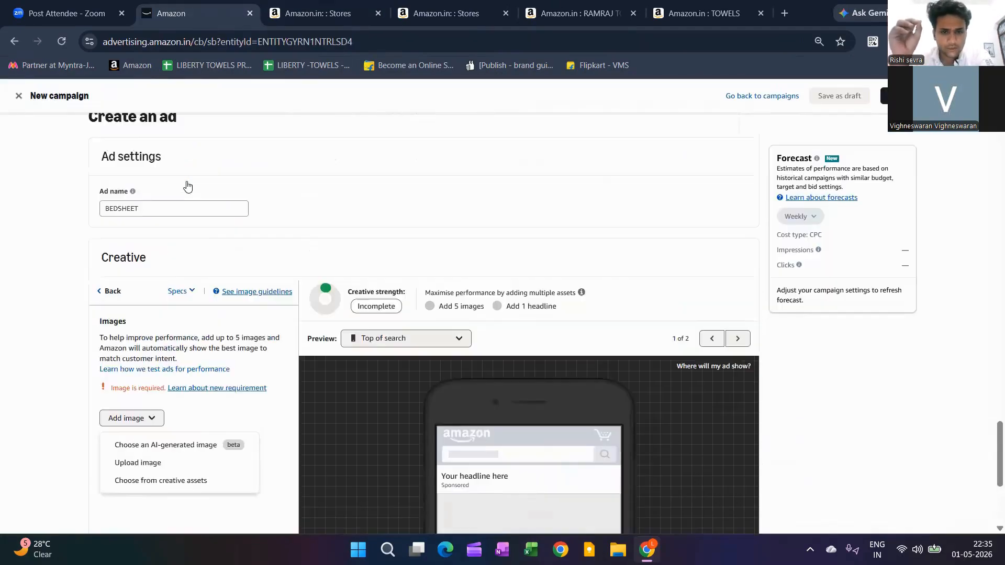
{"action": "scroll", "coordinate": [117, 140], "scroll_direction": "down", "scroll_amount": 2}
{"action": "scroll", "coordinate": [174, 291], "scroll_direction": "down", "scroll_amount": 3}
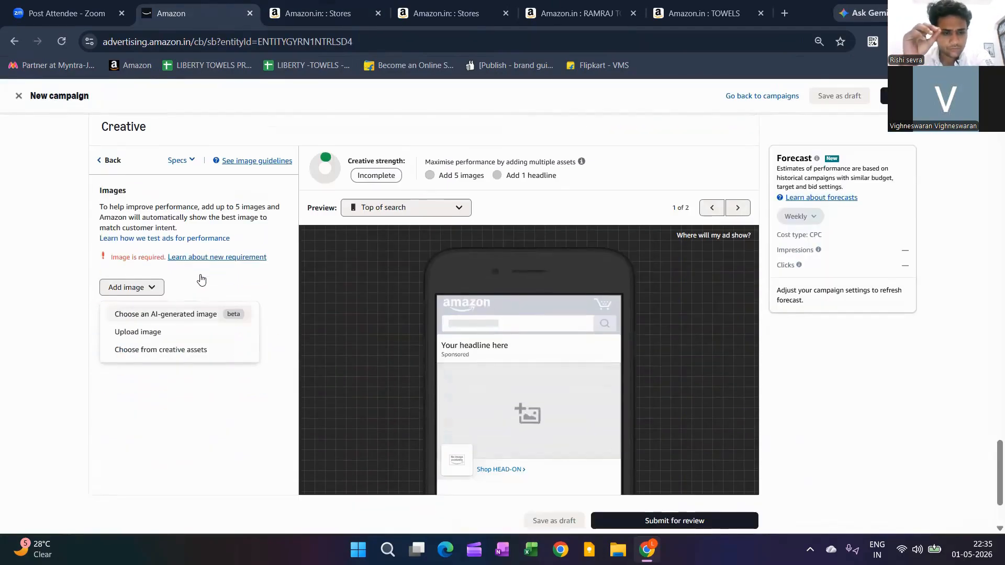
{"action": "left_click", "coordinate": [109, 160]}
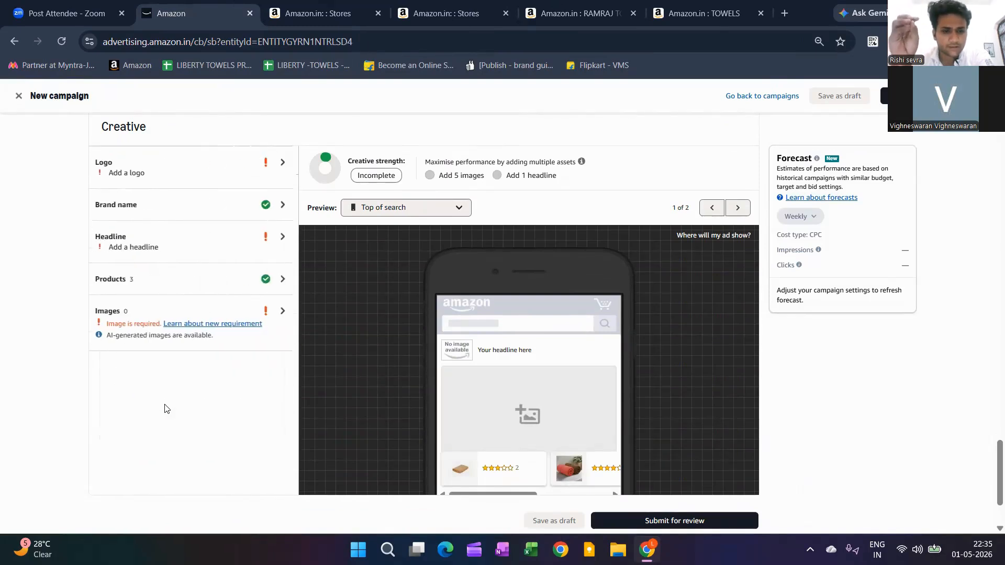
Step: Set the ad headline to the suggested text "Luxury Towels by Liberty Towels" and return to the campaign form
{"action": "left_click", "coordinate": [481, 359]}
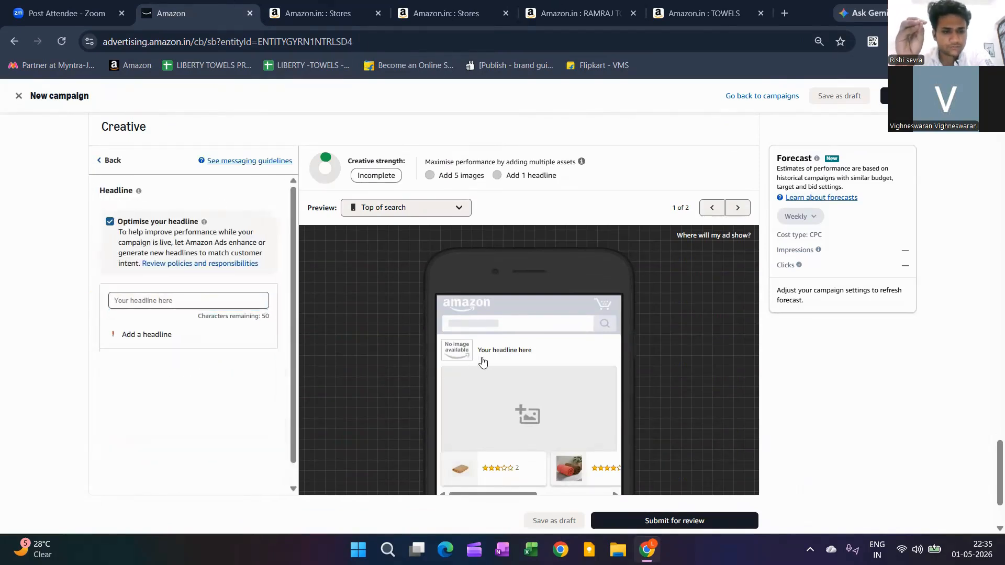
{"action": "type", "text": "B0B8VPCY1Q"}
{"action": "key", "text": "Down"}
{"action": "key", "text": "Down"}
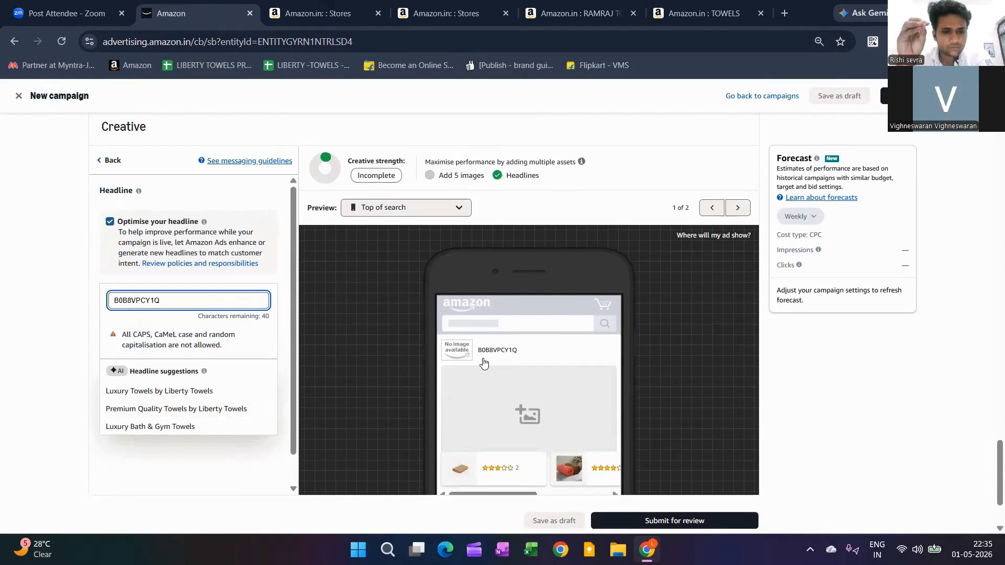
{"action": "key", "text": "Down"}
{"action": "key", "text": "Return"}
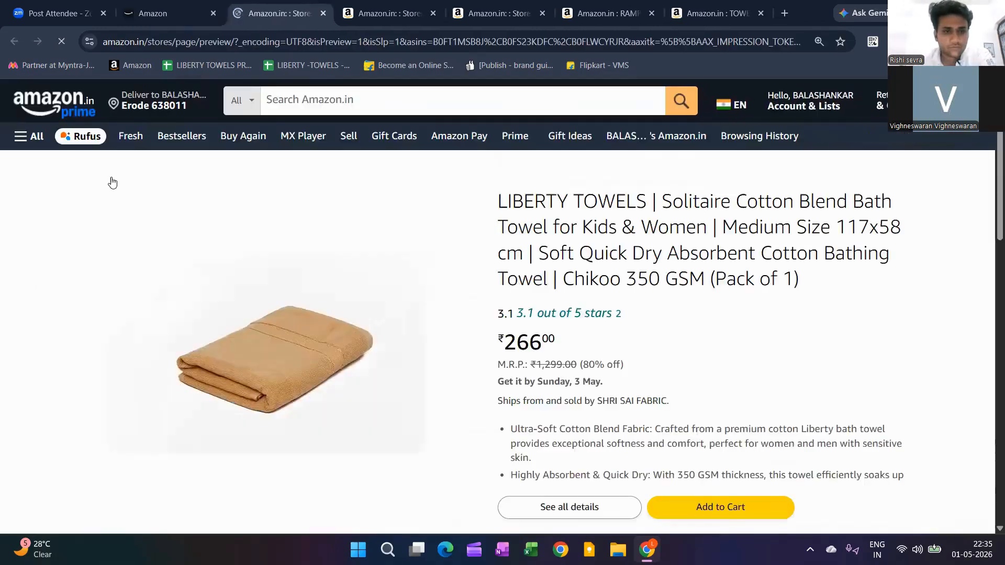
{"action": "left_click", "coordinate": [178, 13]}
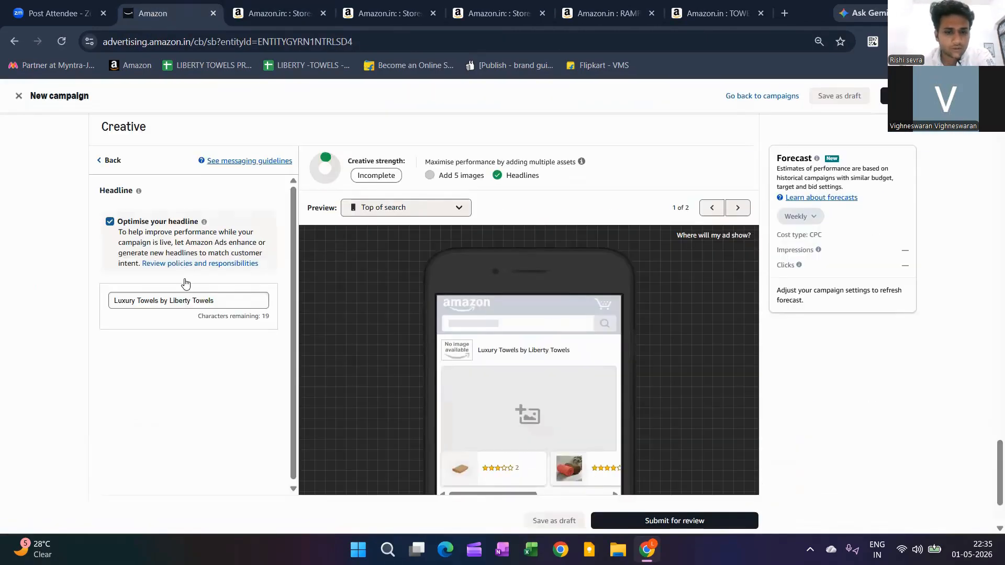
Step: Leave the headline settings, open the logo asset, and start uploading a logo file from the computer
{"action": "scroll", "coordinate": [196, 311], "scroll_direction": "down", "scroll_amount": 2}
{"action": "scroll", "coordinate": [235, 336], "scroll_direction": "up", "scroll_amount": 3}
{"action": "left_click", "coordinate": [263, 320]}
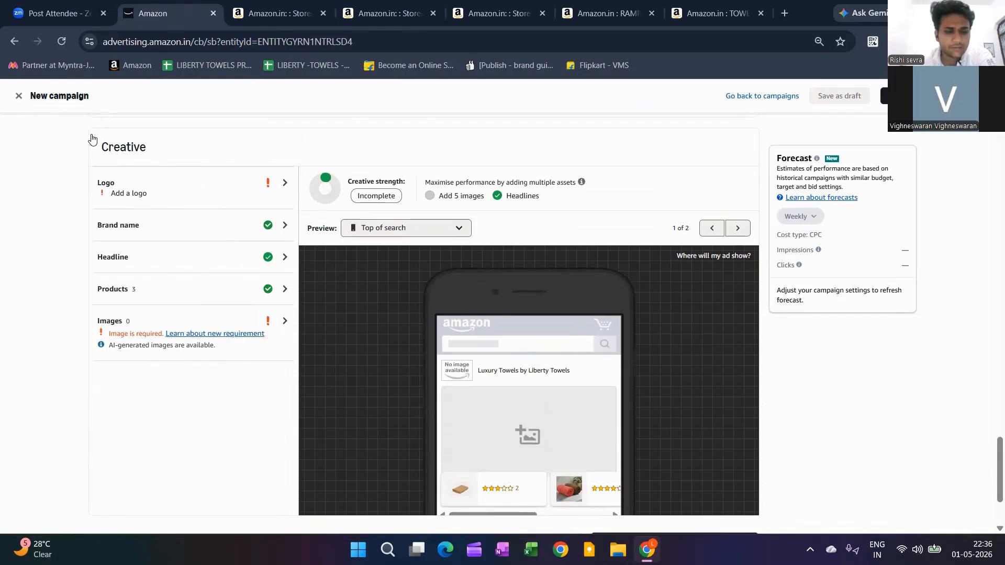
{"action": "left_click", "coordinate": [128, 337]}
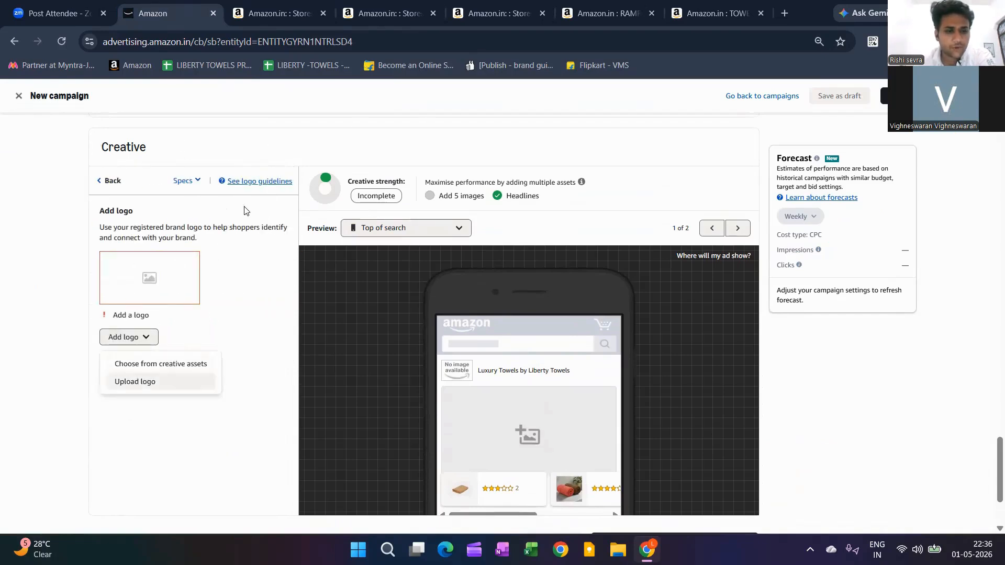
{"action": "left_click", "coordinate": [131, 382]}
{"action": "scroll", "coordinate": [72, 105], "scroll_direction": "down", "scroll_amount": 5}
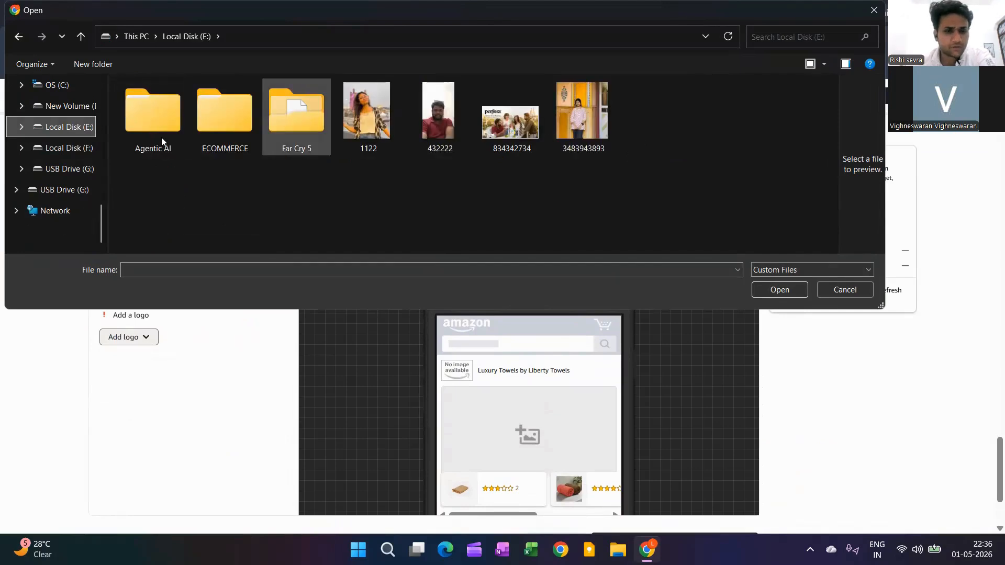
{"action": "left_click", "coordinate": [207, 37]}
{"action": "key", "text": "Up"}
{"action": "key", "text": "Up"}
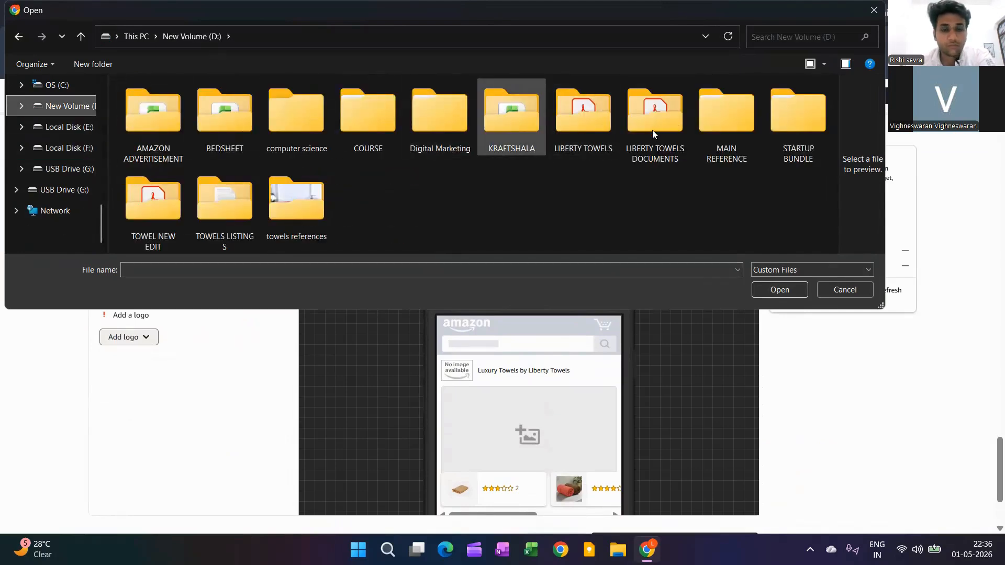
{"action": "double_click", "coordinate": [519, 115]}
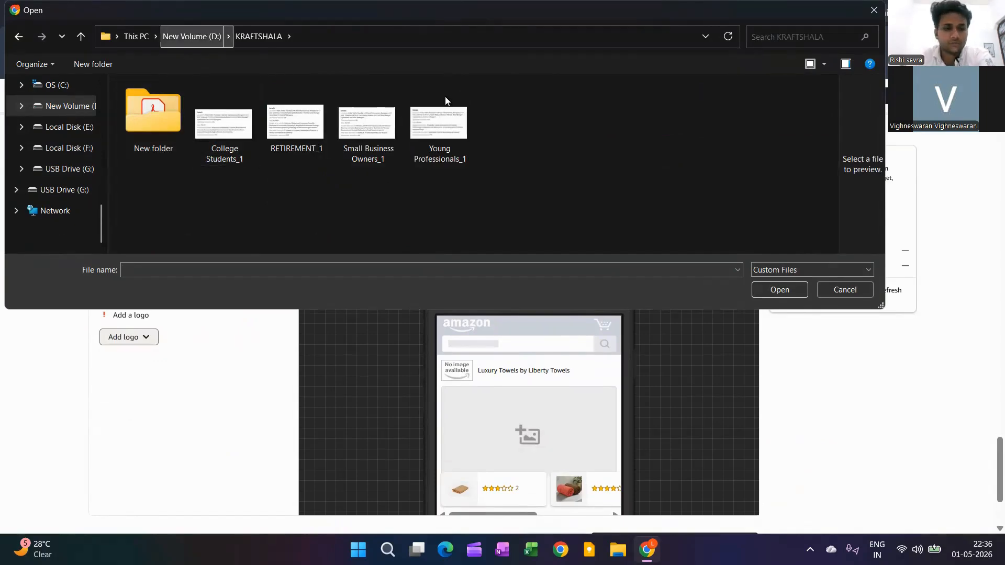
{"action": "left_click", "coordinate": [191, 37]}
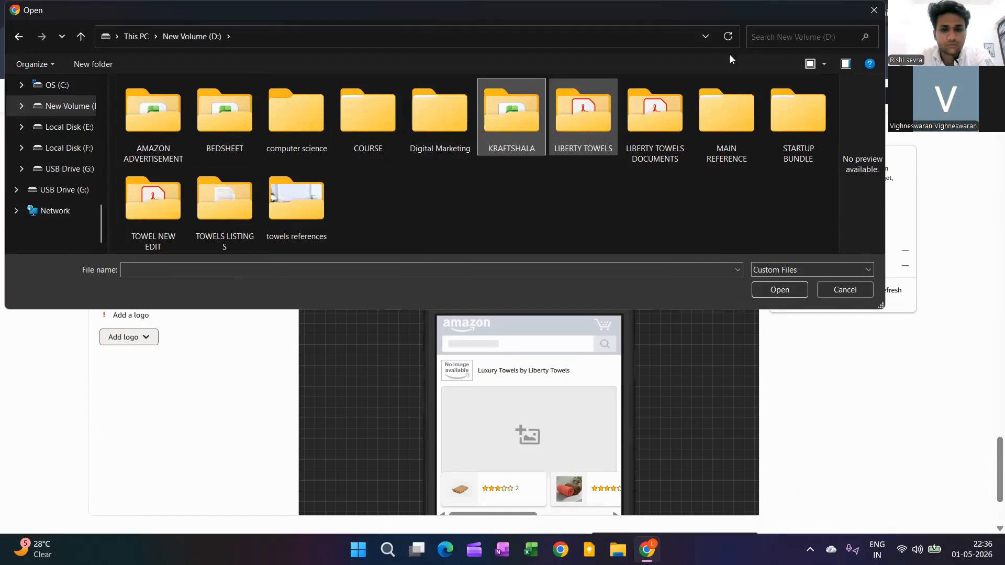
{"action": "double_click", "coordinate": [655, 113]}
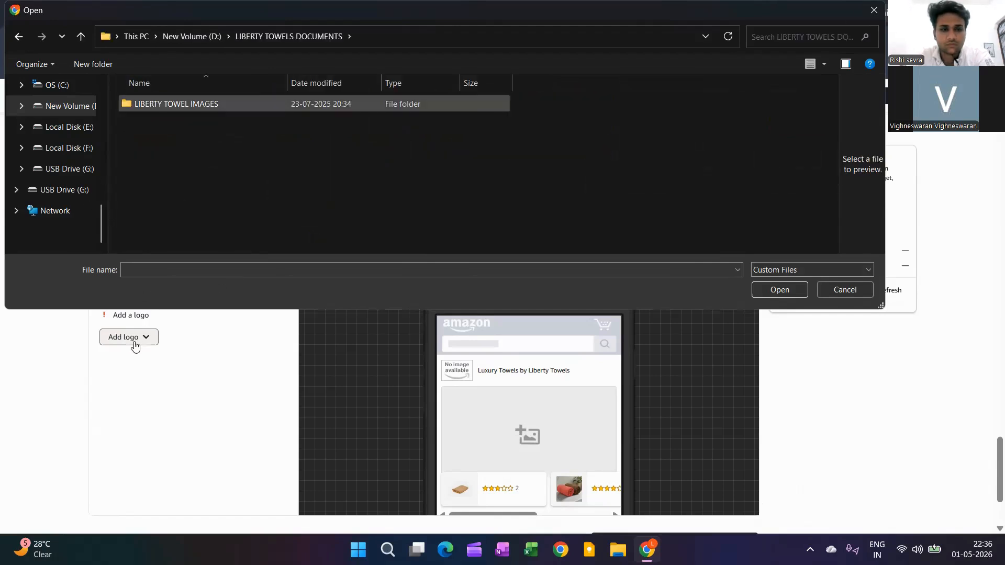
{"action": "double_click", "coordinate": [176, 103]}
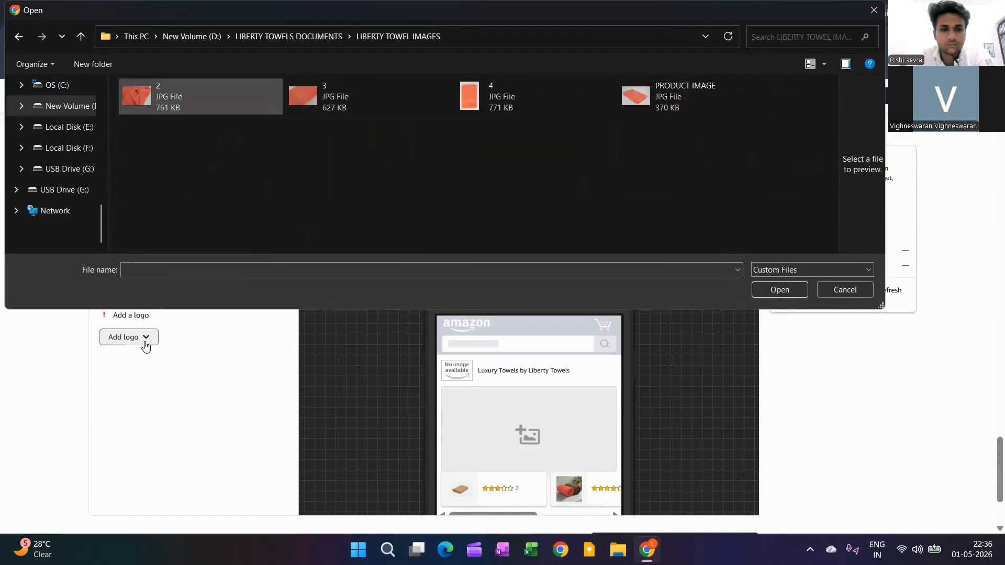
{"action": "key", "text": "Escape"}
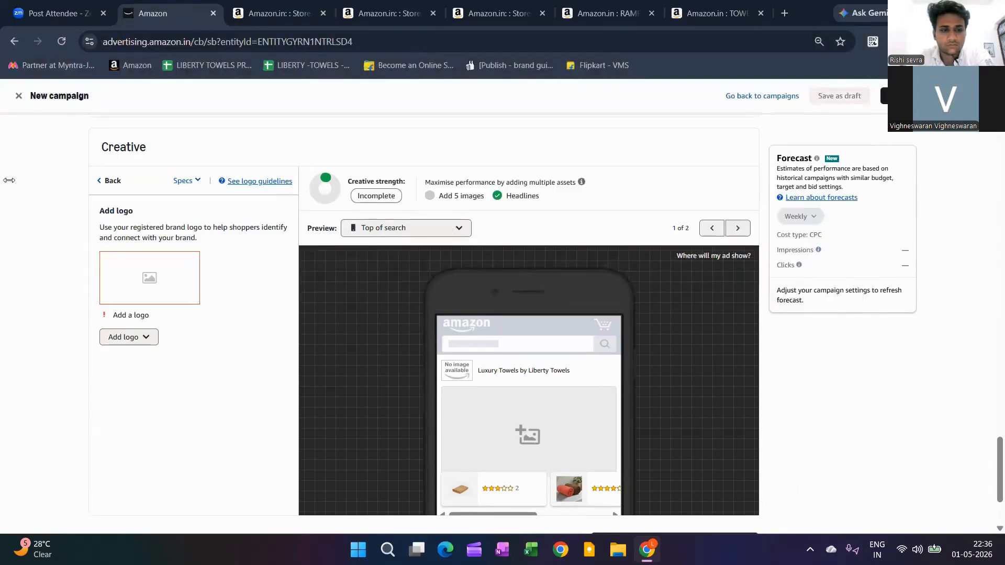
Step: Leave the logo settings, open the creative's images, and start uploading an image from the computer
{"action": "left_click", "coordinate": [90, 181]}
{"action": "left_click", "coordinate": [111, 321]}
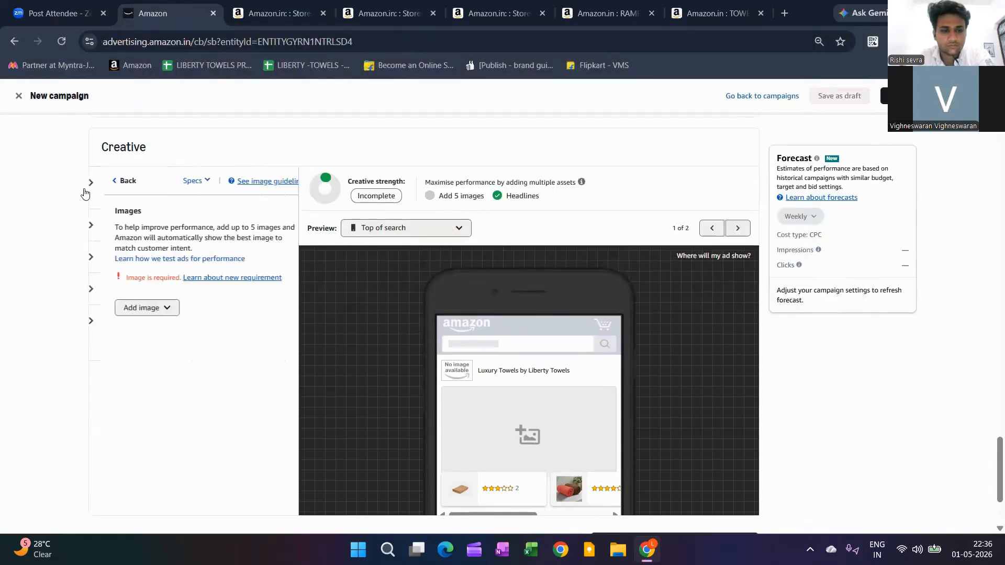
{"action": "left_click", "coordinate": [132, 307]}
{"action": "left_click", "coordinate": [138, 352]}
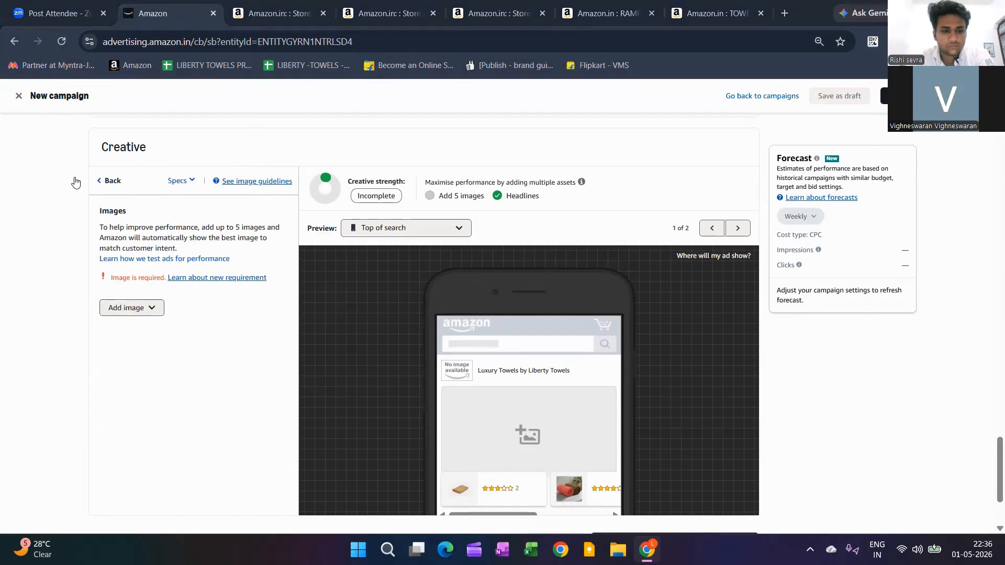
{"action": "scroll", "coordinate": [81, 170], "scroll_direction": "down", "scroll_amount": 5}
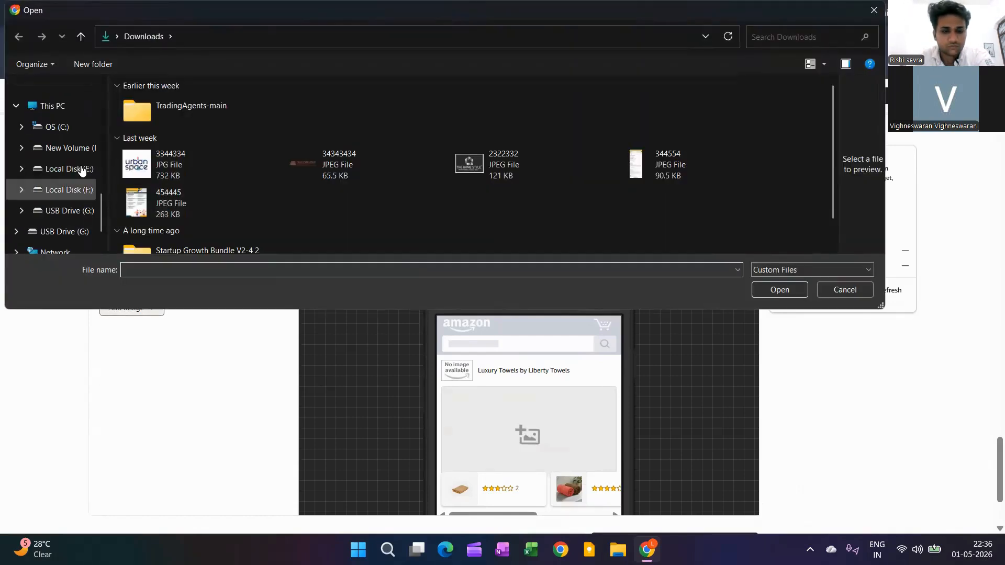
{"action": "left_click", "coordinate": [65, 190]}
{"action": "scroll", "coordinate": [401, 110], "scroll_direction": "down", "scroll_amount": 2}
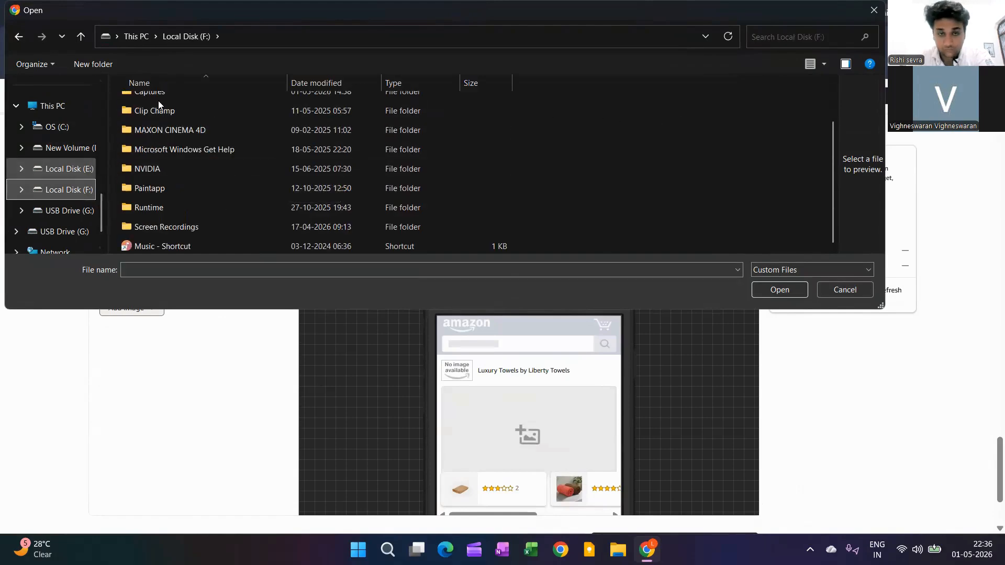
{"action": "key", "text": "alt+Left"}
{"action": "key", "text": "alt+Left"}
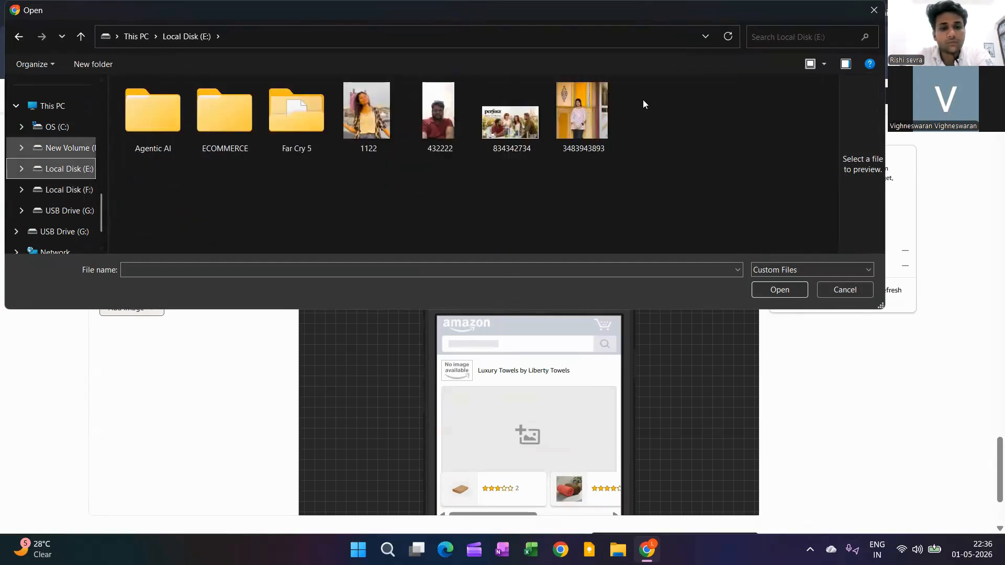
Step: Try to upload PRODUCT IMAGE from the LIBERTY TOWEL IMAGES folder under LIBERTY TOWELS DOCUMENTS and open its crop options
{"action": "key", "text": "Right"}
{"action": "key", "text": "Right"}
{"action": "key", "text": "Right"}
{"action": "key", "text": "Right"}
{"action": "key", "text": "Right"}
{"action": "key", "text": "Left"}
{"action": "key", "text": "Return"}
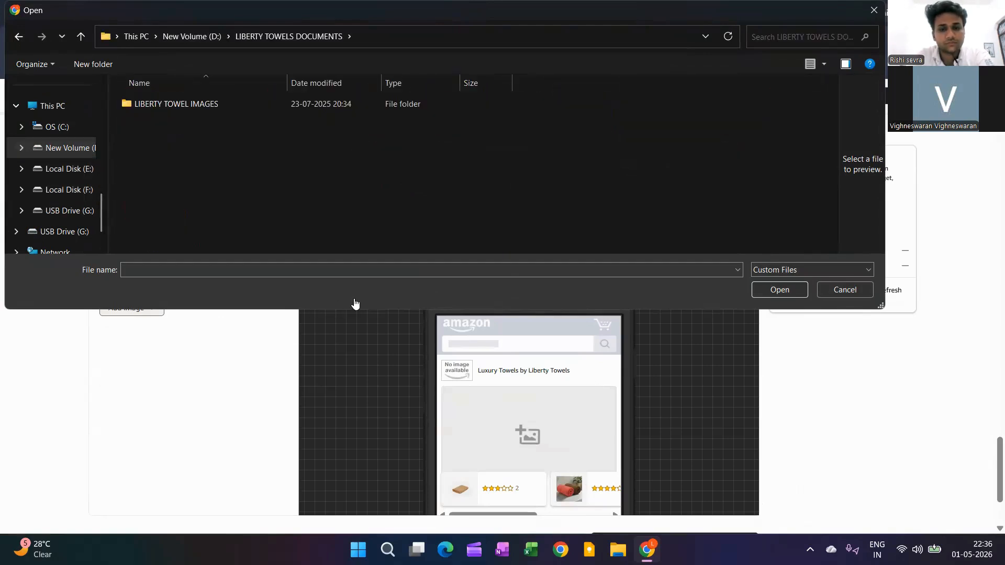
{"action": "key", "text": "Return"}
{"action": "key", "text": "Right"}
{"action": "key", "text": "Right"}
{"action": "key", "text": "Right"}
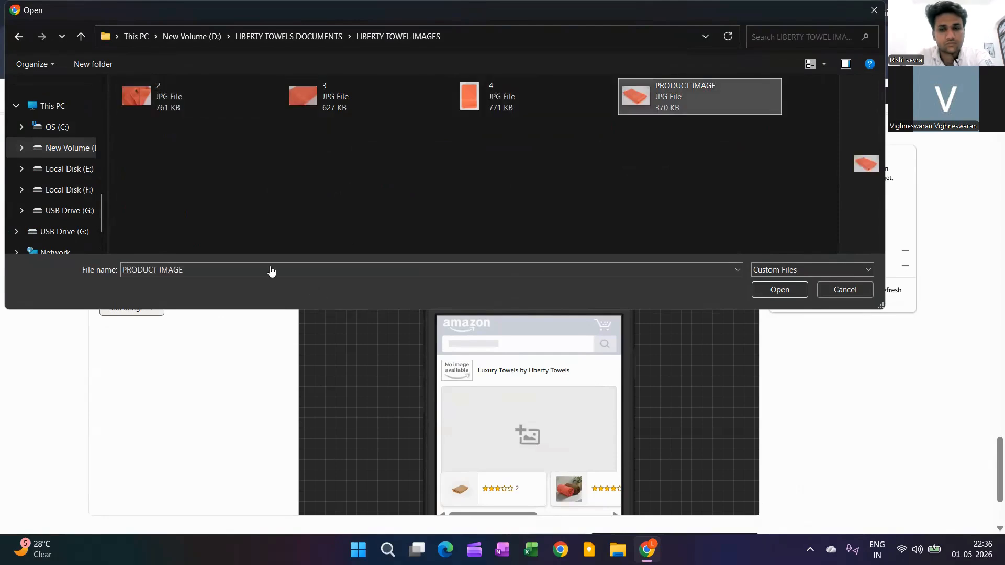
{"action": "key", "text": "Return"}
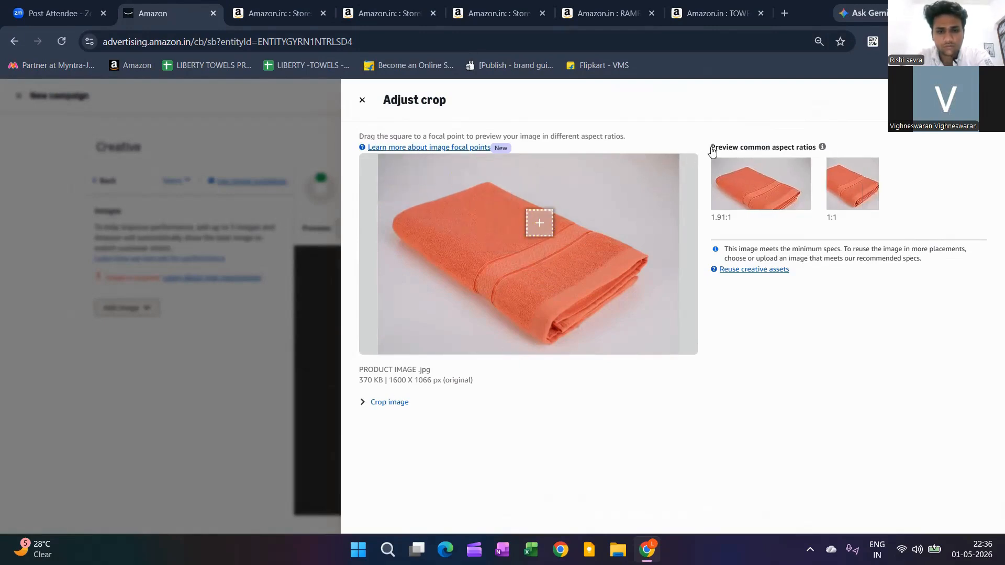
{"action": "left_click", "coordinate": [391, 402]}
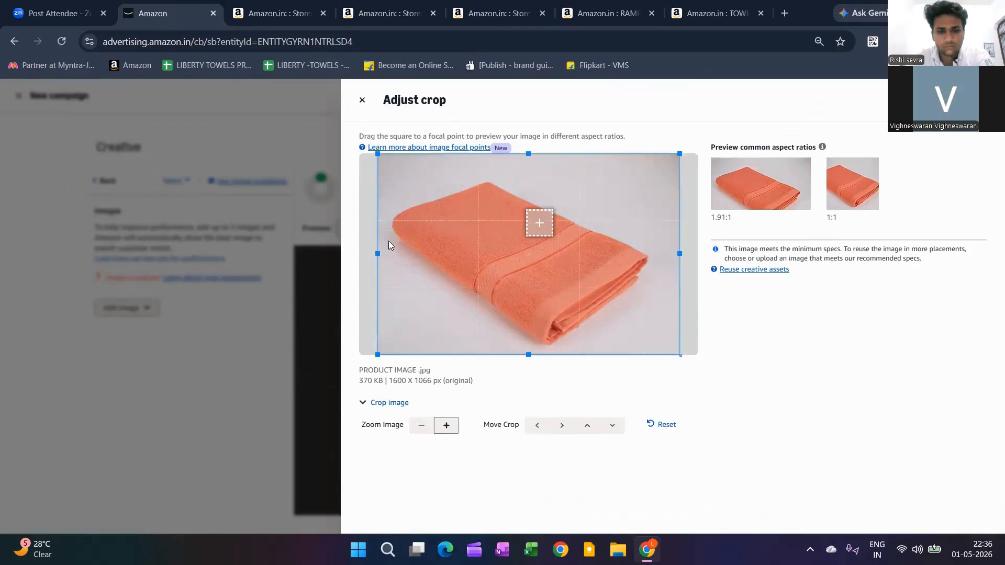
{"action": "key", "text": "Escape"}
Step: Upload the PRODUCT IMAGE file from the LIBERTY TOWEL IMAGES folder as the ad's image and accept its crop
{"action": "scroll", "coordinate": [507, 281], "scroll_direction": "down", "scroll_amount": 3}
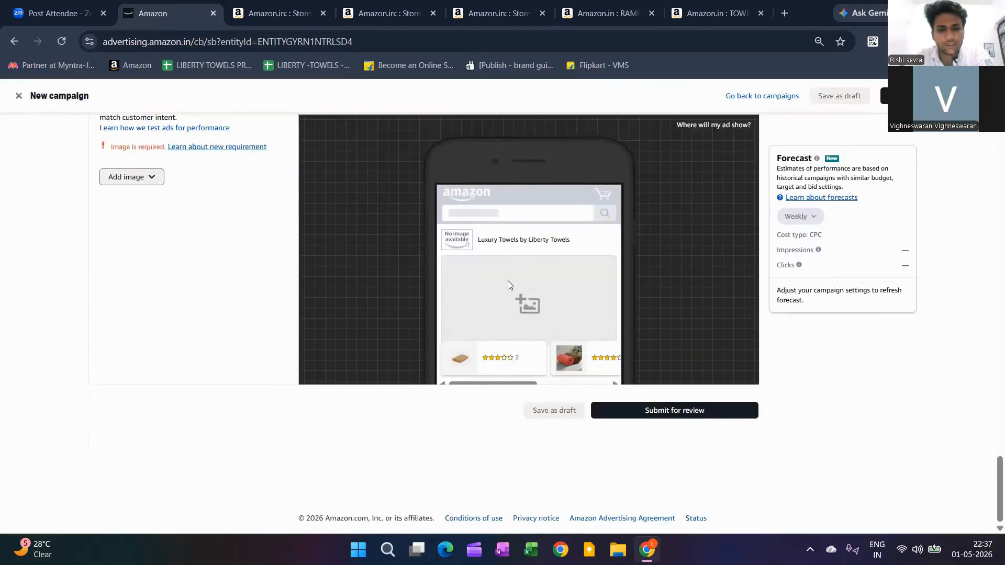
{"action": "scroll", "coordinate": [497, 278], "scroll_direction": "up", "scroll_amount": 1}
{"action": "left_click", "coordinate": [131, 241]}
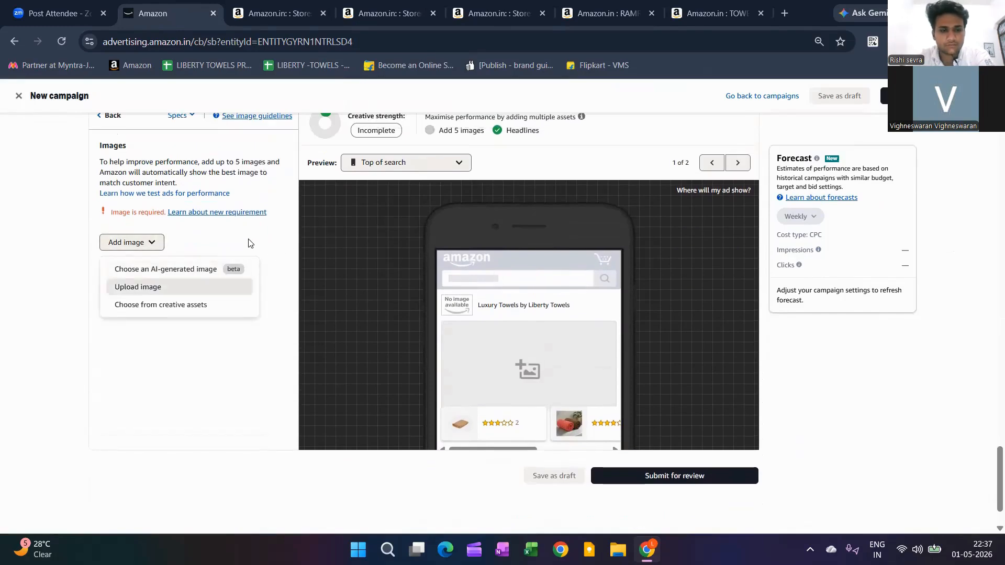
{"action": "left_click", "coordinate": [135, 286]}
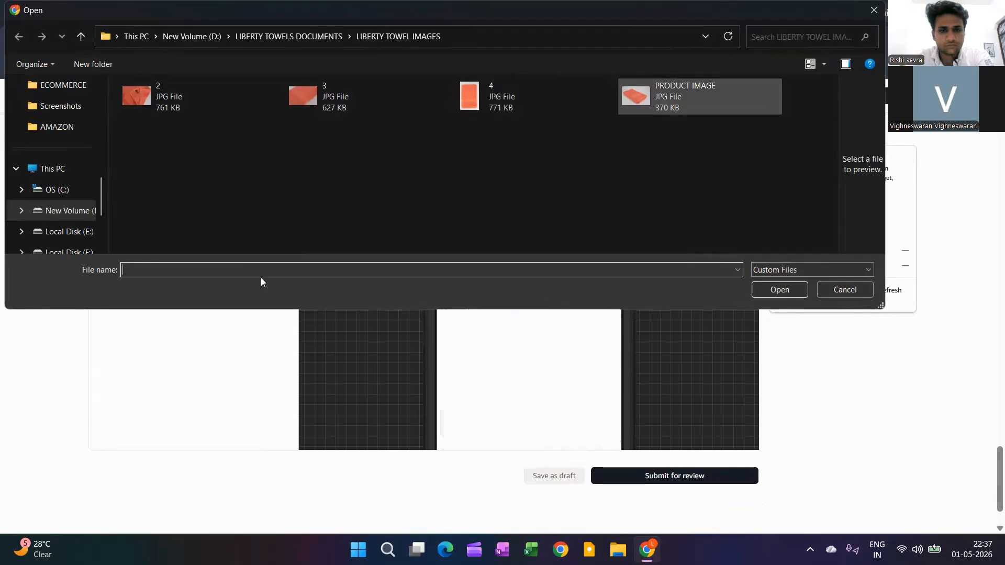
{"action": "double_click", "coordinate": [686, 97]}
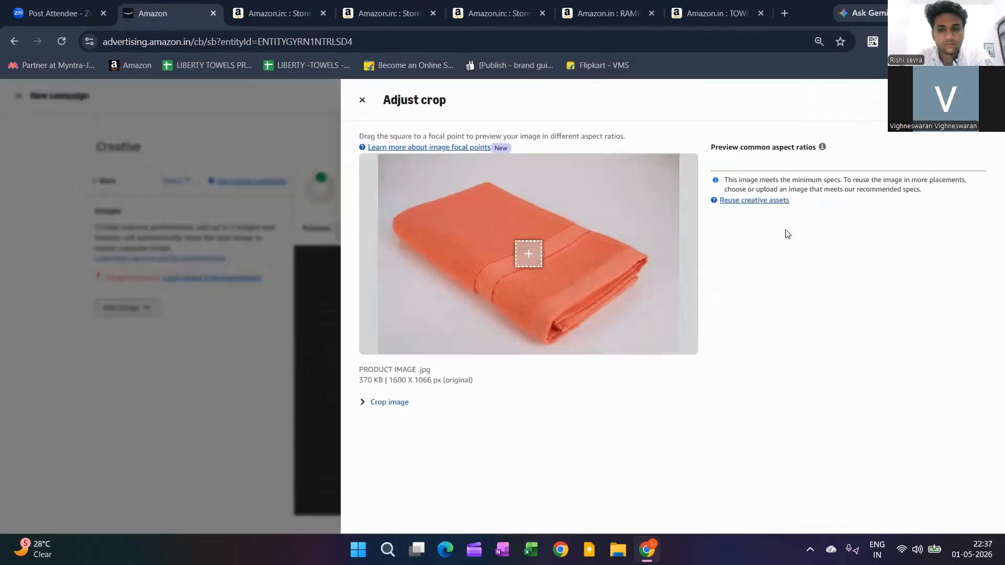
{"action": "left_click", "coordinate": [390, 403]}
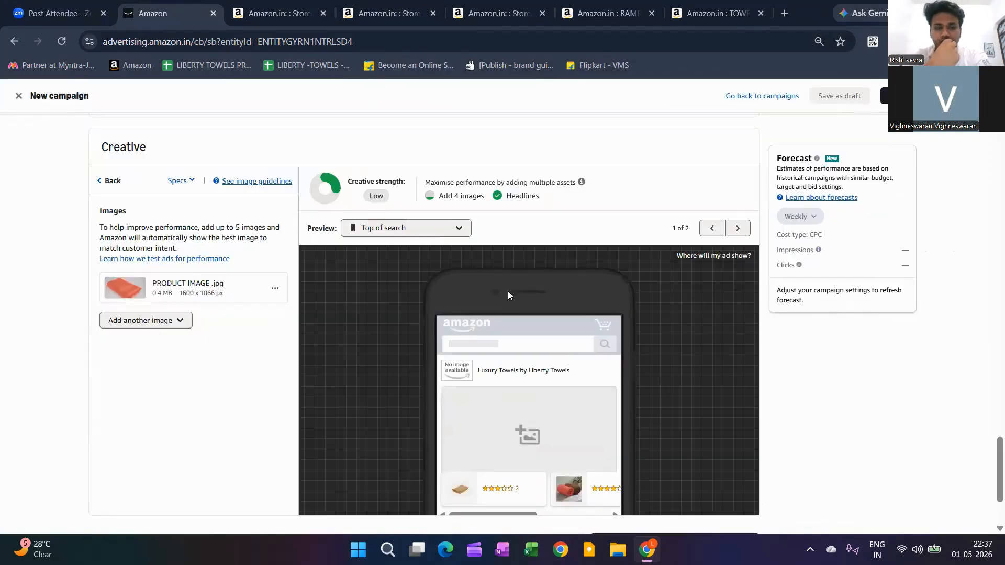
Step: Open the landing page from the logo and headline in the ad preview, returning to the campaign form each time
{"action": "scroll", "coordinate": [503, 291], "scroll_direction": "down", "scroll_amount": 2}
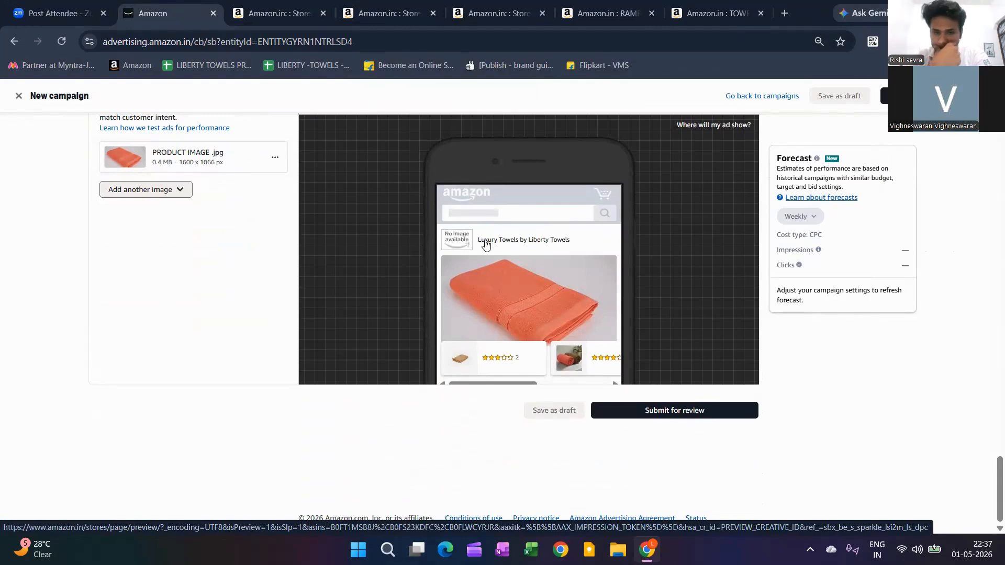
{"action": "left_click", "coordinate": [469, 231]}
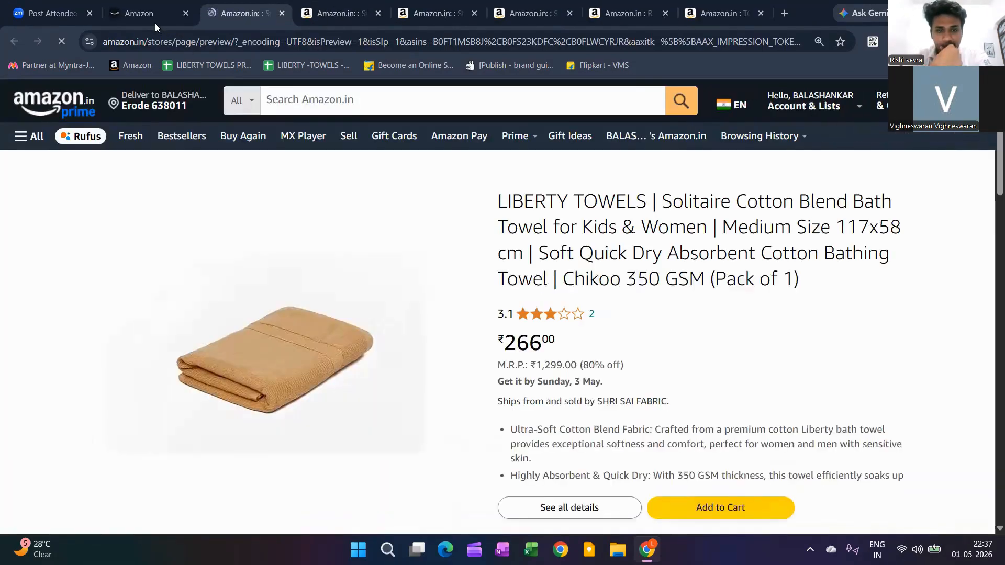
{"action": "key", "text": "ctrl+shift+Tab"}
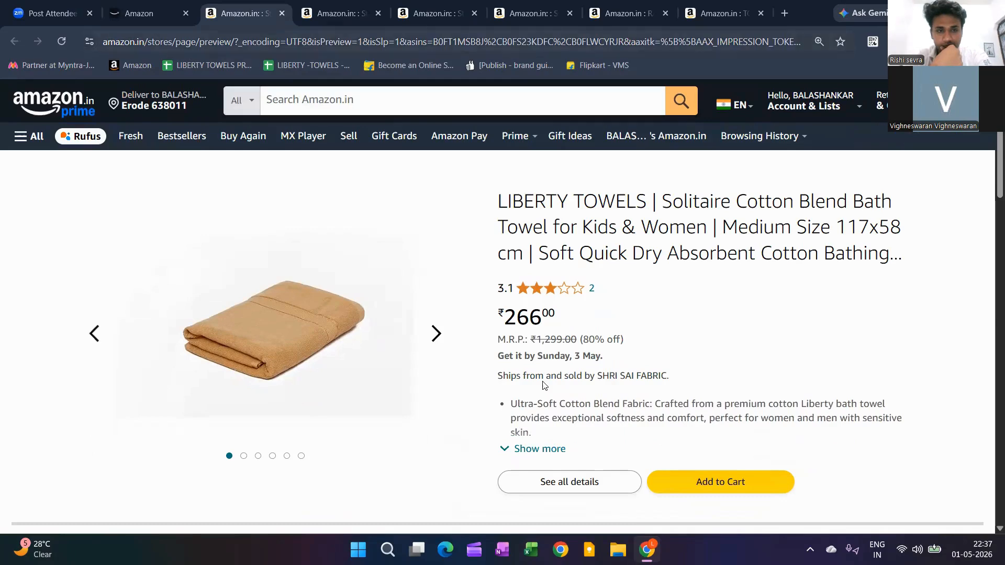
{"action": "left_click", "coordinate": [550, 240]}
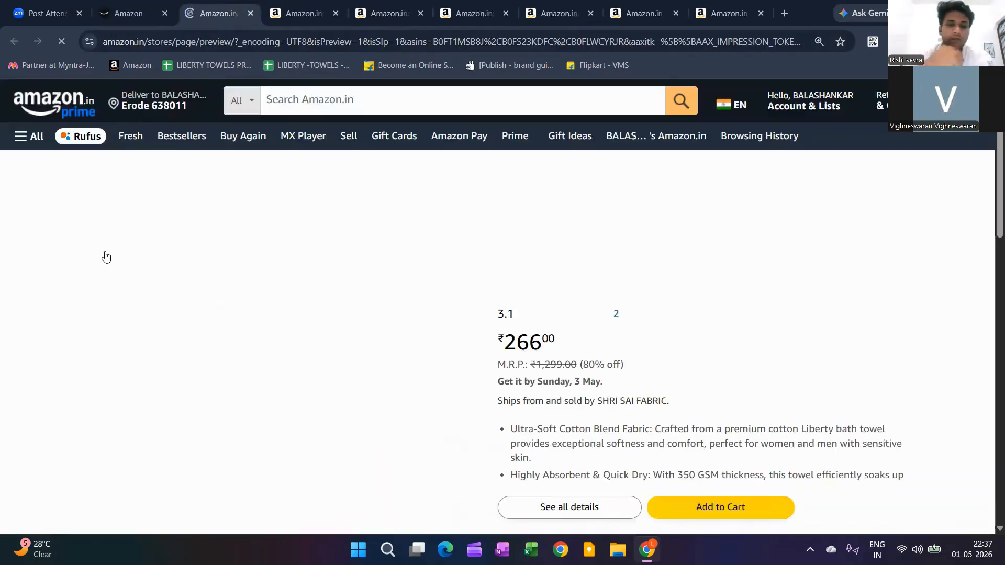
{"action": "key", "text": "ctrl+shift+Tab"}
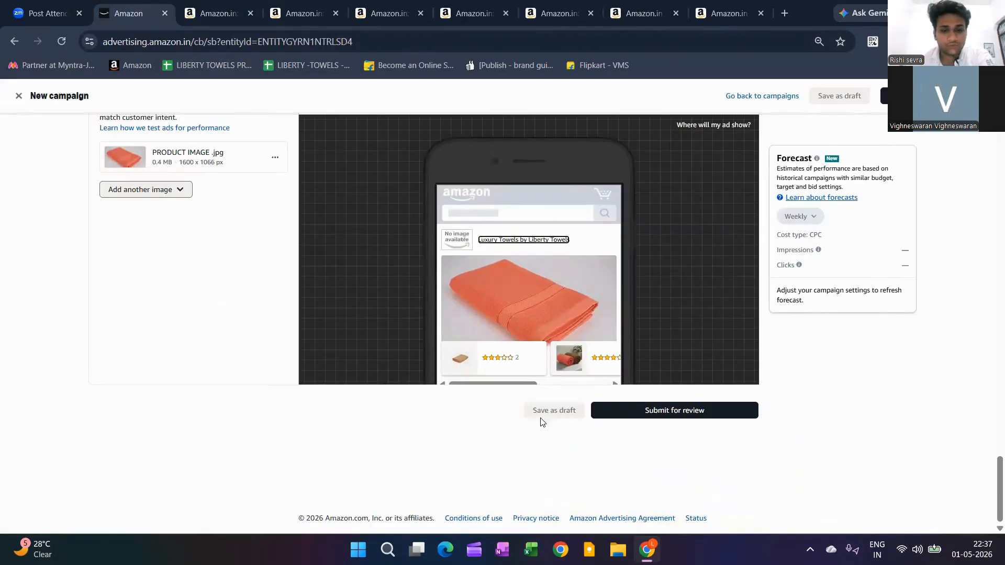
Step: Go back from the image settings to the creative's asset list and review the ad preview with the towel image
{"action": "scroll", "coordinate": [466, 386], "scroll_direction": "up", "scroll_amount": 4}
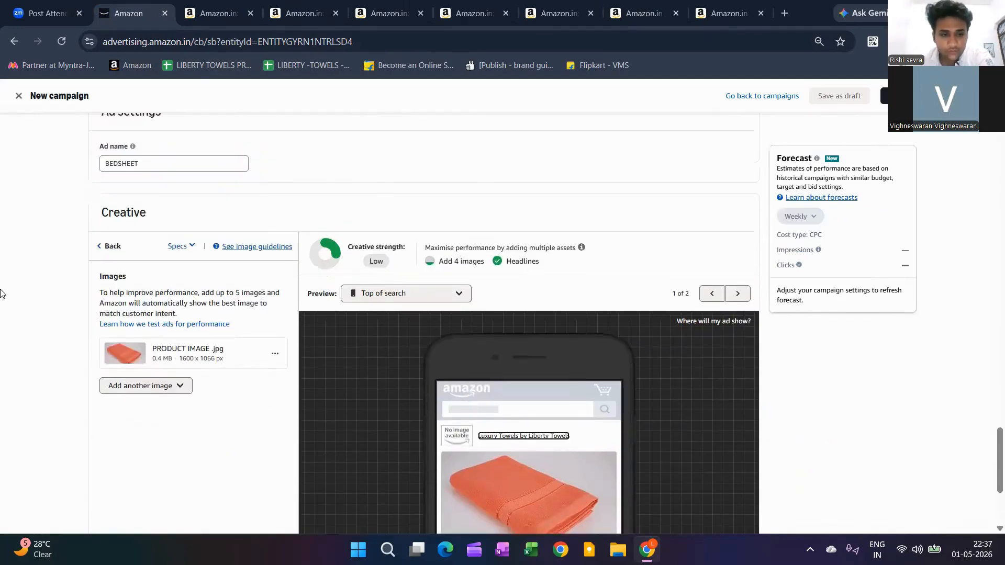
{"action": "left_click", "coordinate": [112, 246]}
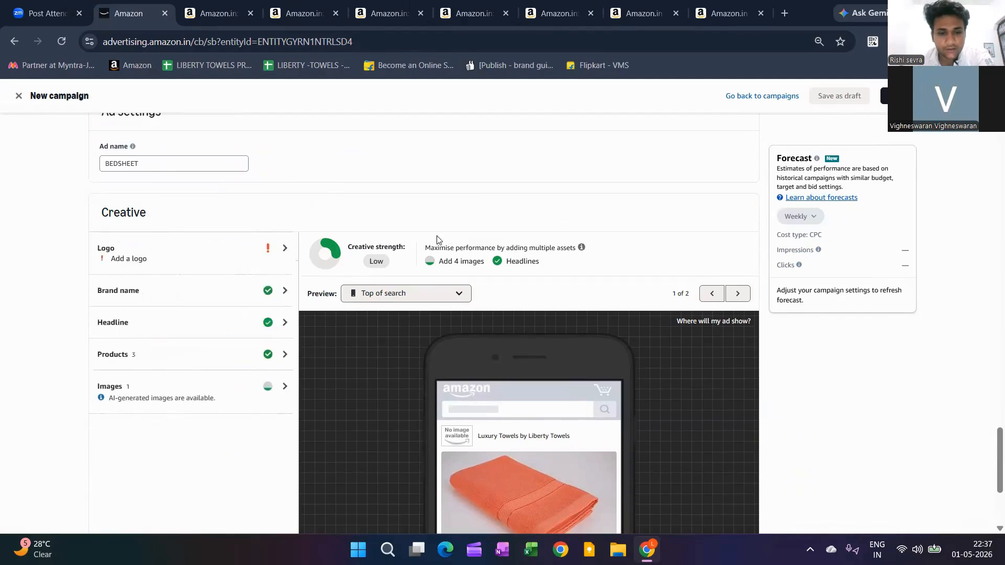
{"action": "scroll", "coordinate": [465, 241], "scroll_direction": "down", "scroll_amount": 3}
{"action": "scroll", "coordinate": [445, 250], "scroll_direction": "up", "scroll_amount": 2}
{"action": "scroll", "coordinate": [441, 249], "scroll_direction": "down", "scroll_amount": 3}
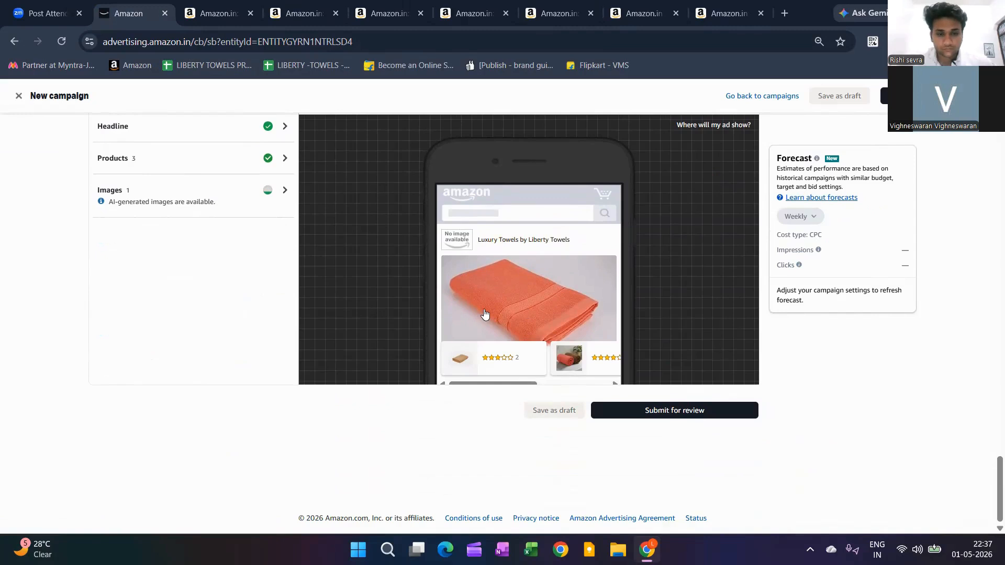
{"action": "scroll", "coordinate": [477, 314], "scroll_direction": "up", "scroll_amount": 1}
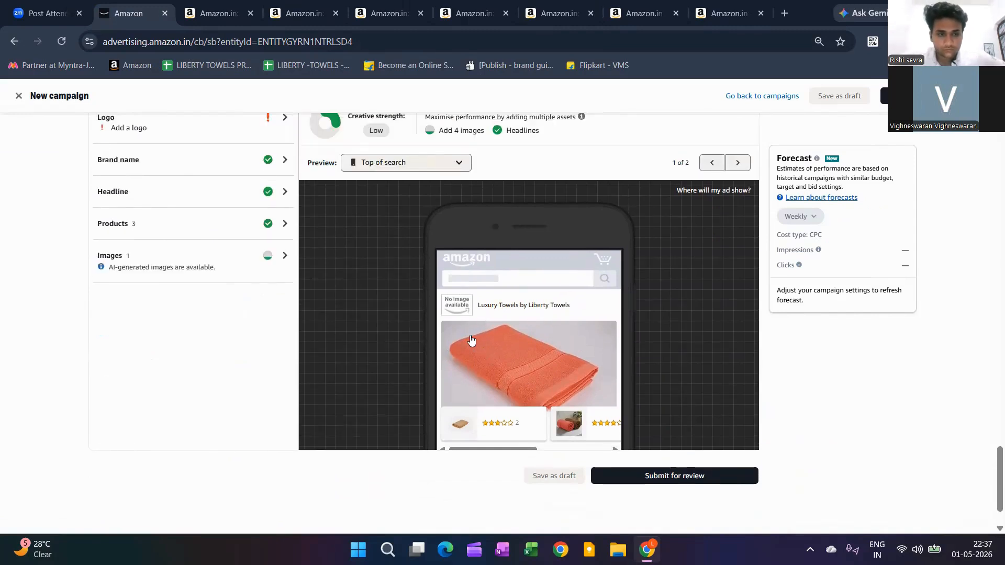
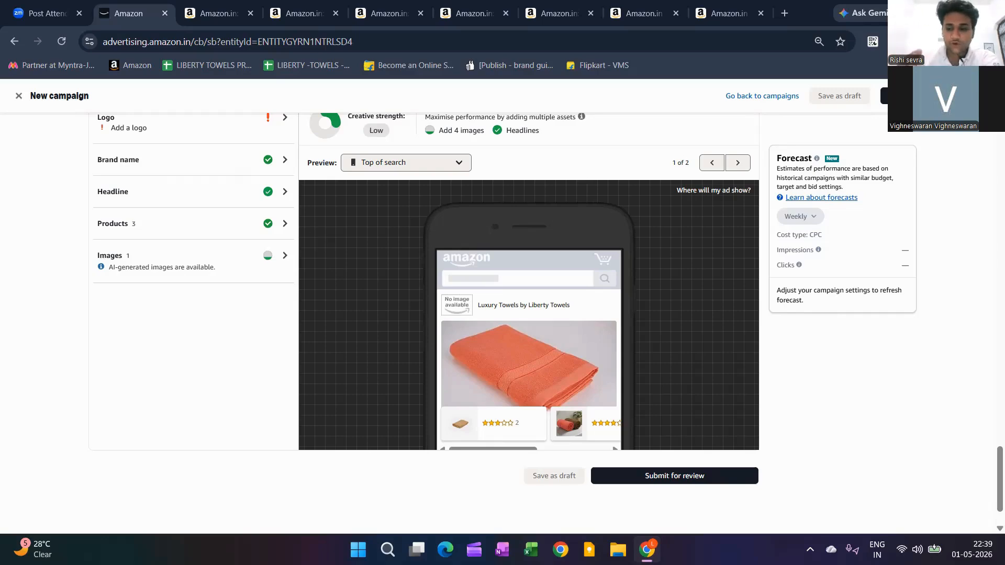
Step: Review the campaign goal options and the campaign settings at the beginning of the form
{"action": "scroll", "coordinate": [795, 480], "scroll_direction": "up", "scroll_amount": 20}
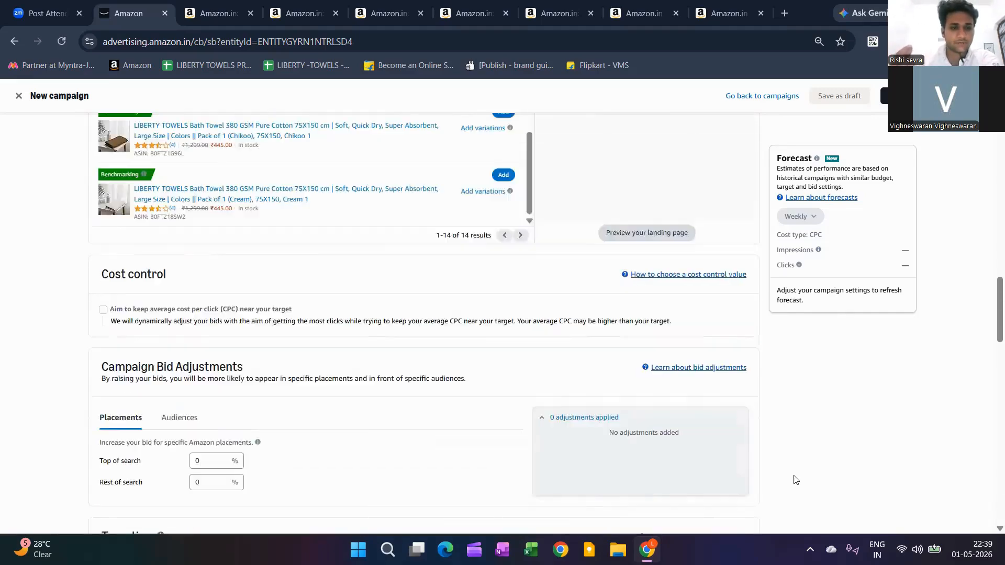
{"action": "scroll", "coordinate": [796, 479], "scroll_direction": "up", "scroll_amount": 3}
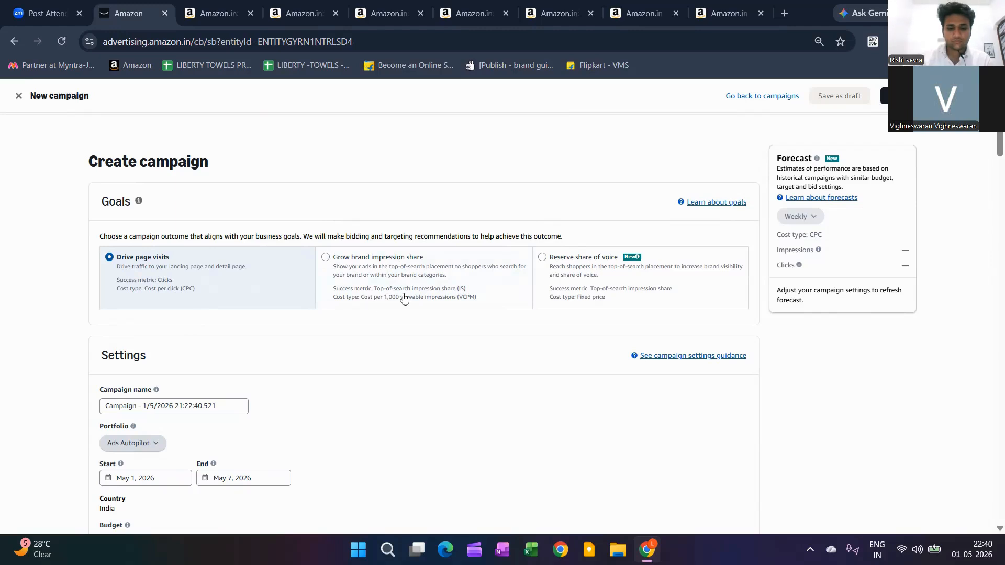
{"action": "left_click", "coordinate": [394, 262]}
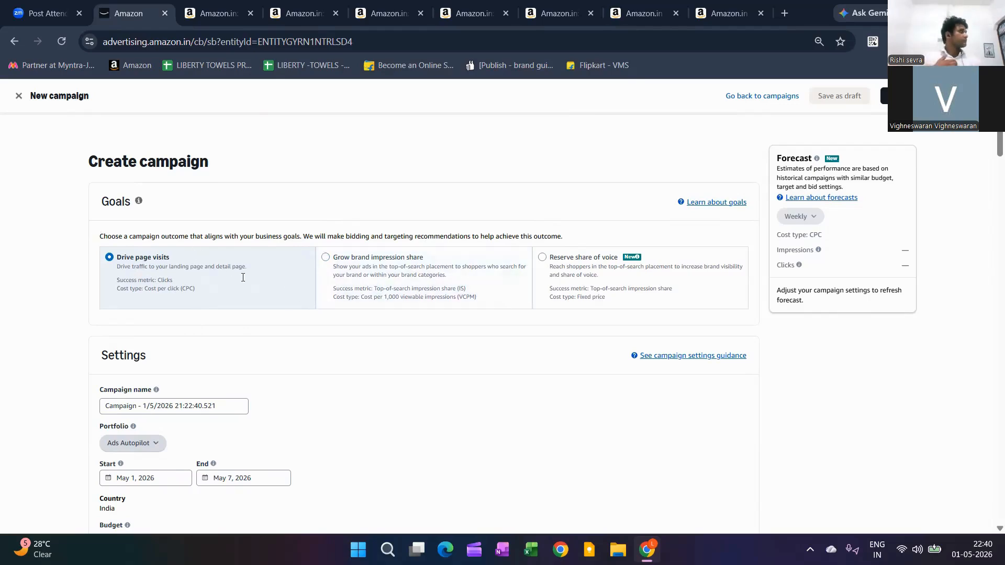
{"action": "scroll", "coordinate": [287, 297], "scroll_direction": "down", "scroll_amount": 5}
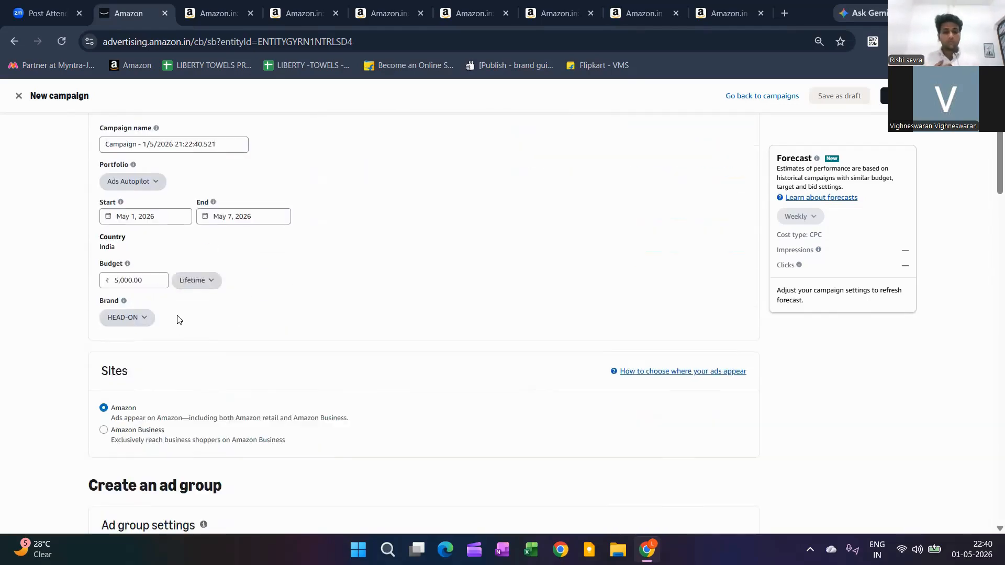
{"action": "scroll", "coordinate": [175, 317], "scroll_direction": "up", "scroll_amount": 3}
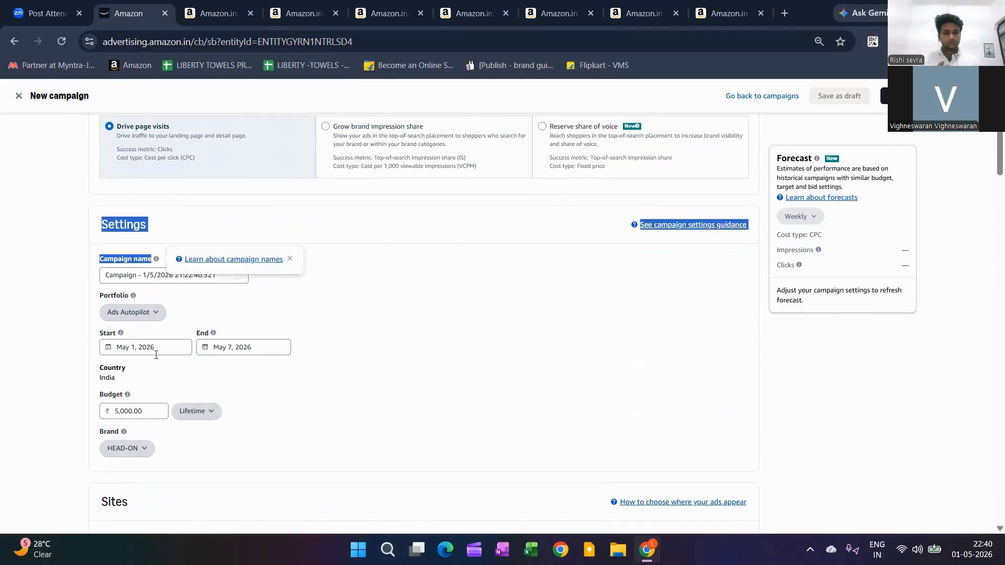
Step: Review the campaign's name, portfolio, start and end dates, country, budget and brand in the settings
{"action": "scroll", "coordinate": [136, 312], "scroll_direction": "down", "scroll_amount": 3}
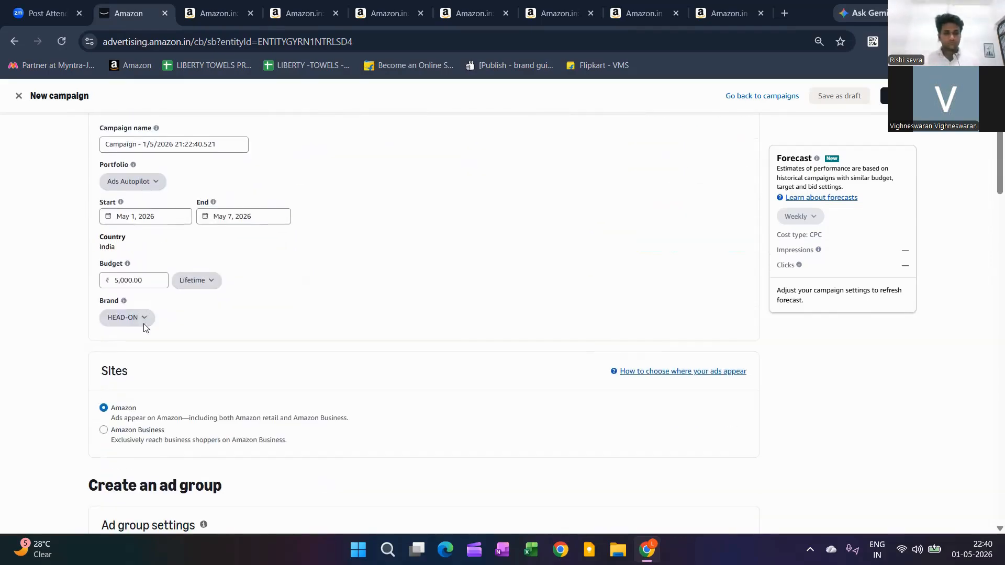
{"action": "scroll", "coordinate": [143, 317], "scroll_direction": "up", "scroll_amount": 3}
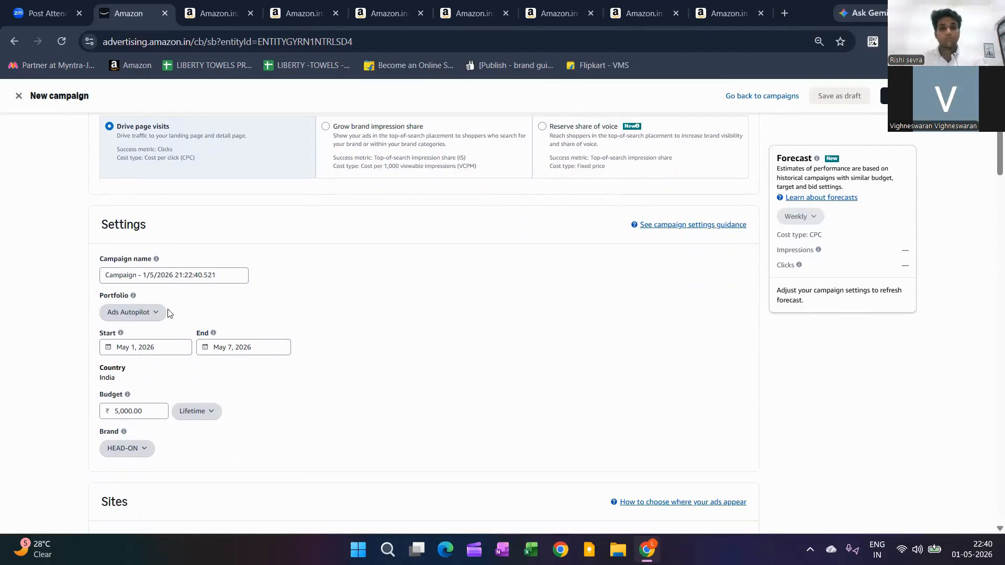
{"action": "scroll", "coordinate": [148, 315], "scroll_direction": "down", "scroll_amount": 1}
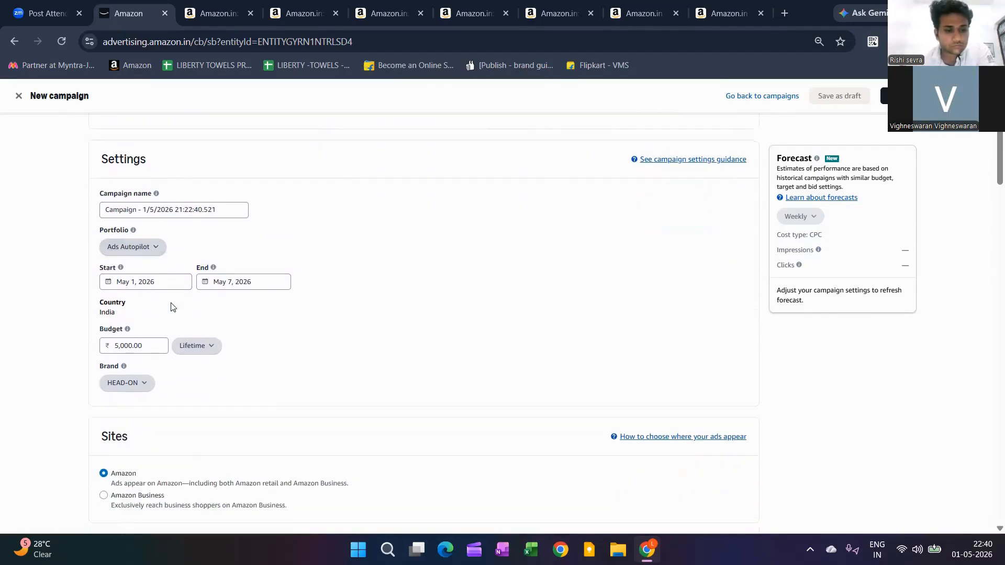
{"action": "scroll", "coordinate": [139, 285], "scroll_direction": "down", "scroll_amount": 3}
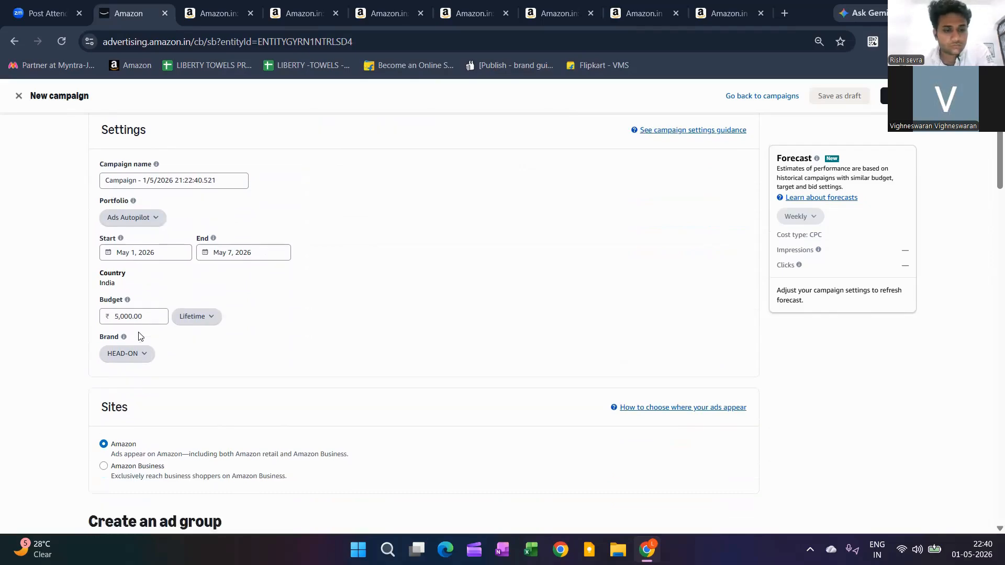
{"action": "scroll", "coordinate": [142, 312], "scroll_direction": "up", "scroll_amount": 5}
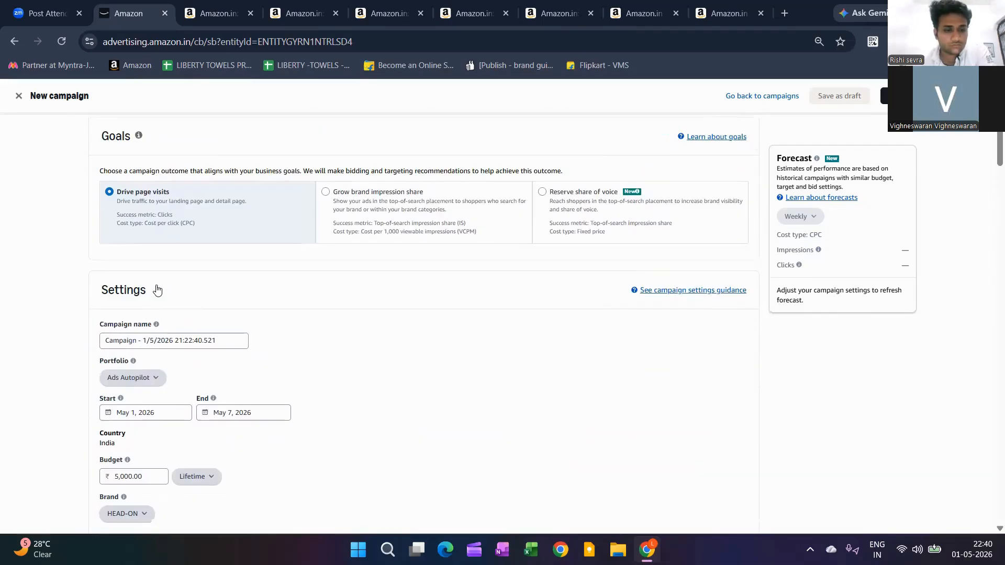
{"action": "scroll", "coordinate": [142, 308], "scroll_direction": "down", "scroll_amount": 1}
{"action": "scroll", "coordinate": [140, 324], "scroll_direction": "down", "scroll_amount": 1}
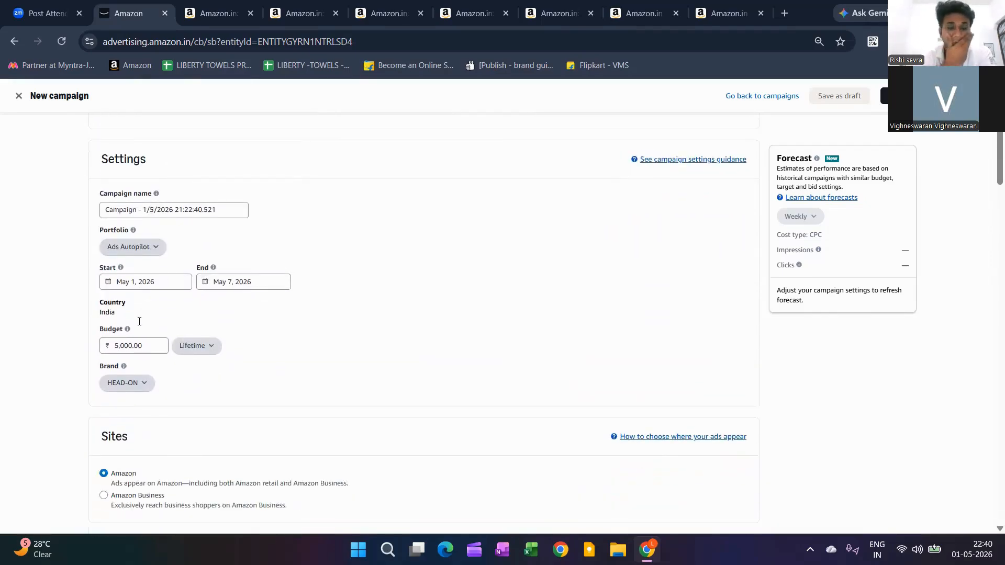
{"action": "scroll", "coordinate": [131, 287], "scroll_direction": "down", "scroll_amount": 1}
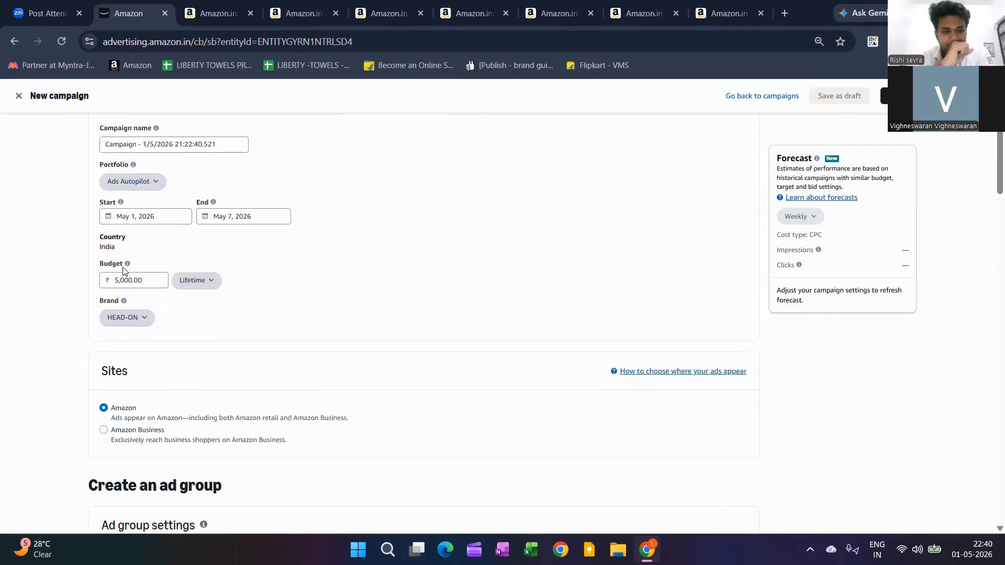
Step: Review the site options, the ad group name, the ad formats and the landing page choice
{"action": "scroll", "coordinate": [115, 268], "scroll_direction": "down", "scroll_amount": 2}
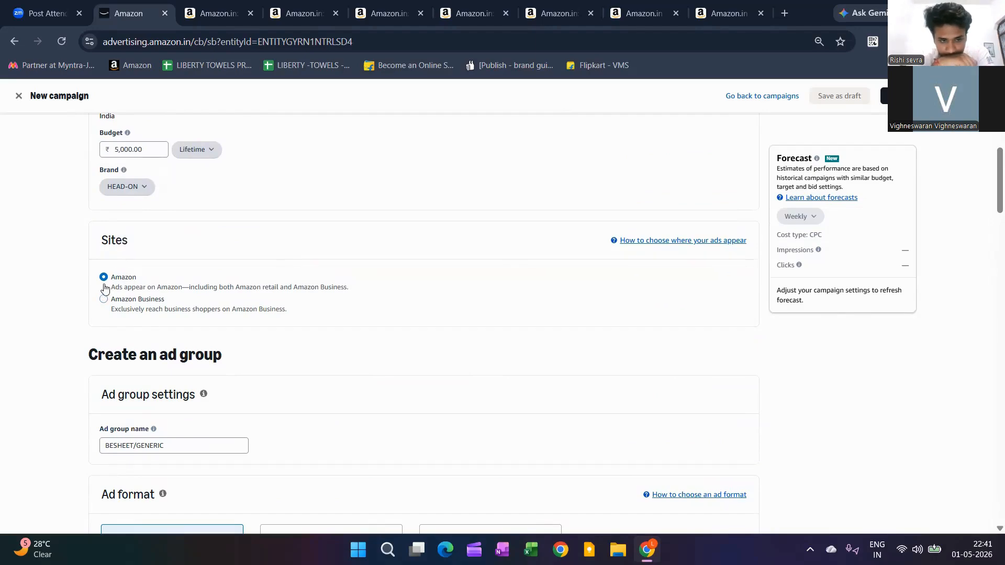
{"action": "scroll", "coordinate": [352, 307], "scroll_direction": "down", "scroll_amount": 1}
{"action": "scroll", "coordinate": [330, 300], "scroll_direction": "down", "scroll_amount": 1}
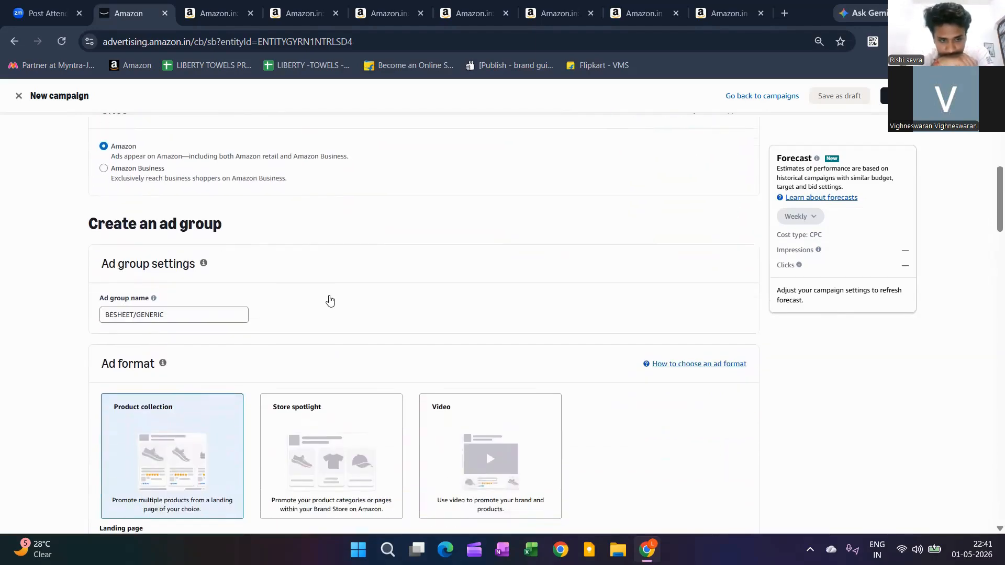
{"action": "scroll", "coordinate": [449, 299], "scroll_direction": "down", "scroll_amount": 2}
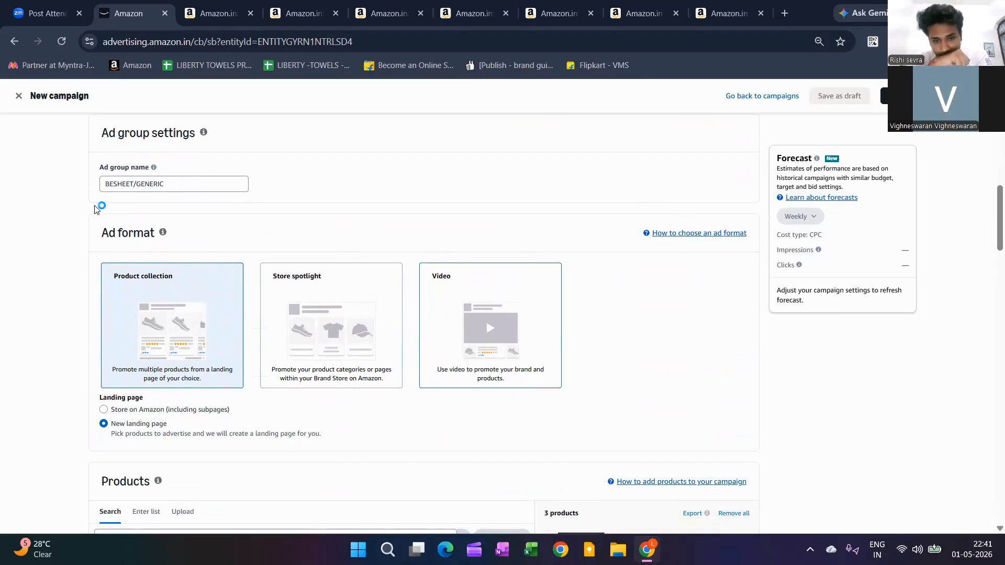
{"action": "scroll", "coordinate": [126, 251], "scroll_direction": "down", "scroll_amount": 2}
{"action": "scroll", "coordinate": [125, 251], "scroll_direction": "down", "scroll_amount": 2}
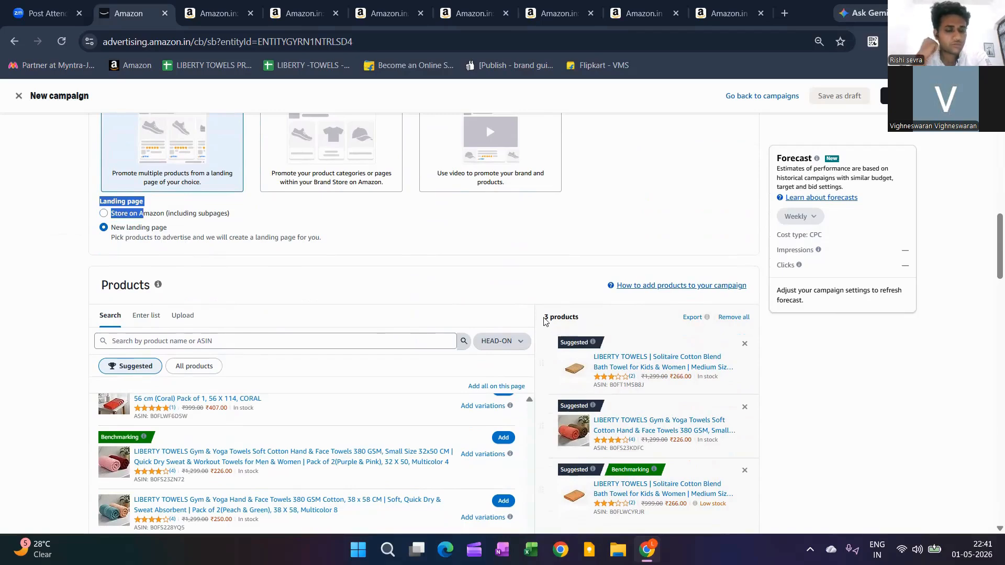
Step: Look through the suggested towel products and the products already added to the campaign
{"action": "scroll", "coordinate": [134, 216], "scroll_direction": "down", "scroll_amount": 5}
{"action": "scroll", "coordinate": [134, 217], "scroll_direction": "up", "scroll_amount": 4}
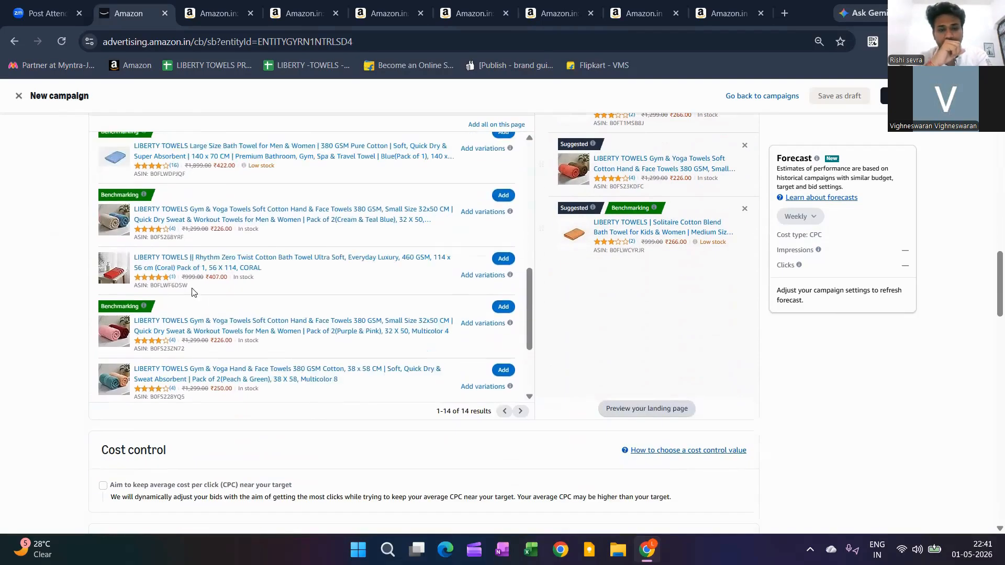
{"action": "scroll", "coordinate": [134, 217], "scroll_direction": "up", "scroll_amount": 3}
{"action": "scroll", "coordinate": [119, 353], "scroll_direction": "up", "scroll_amount": 1}
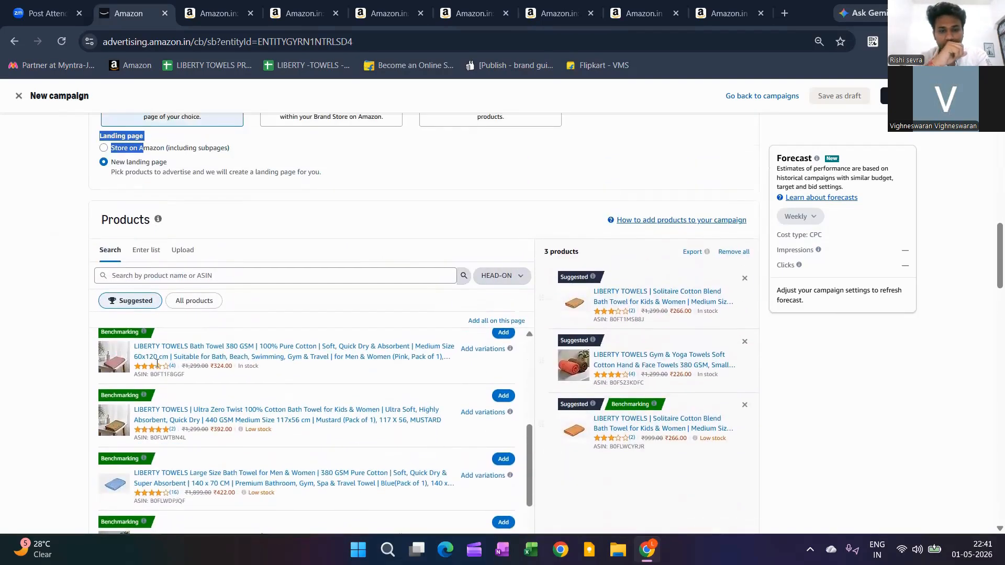
{"action": "scroll", "coordinate": [112, 367], "scroll_direction": "down", "scroll_amount": 8}
{"action": "scroll", "coordinate": [111, 371], "scroll_direction": "down", "scroll_amount": 1}
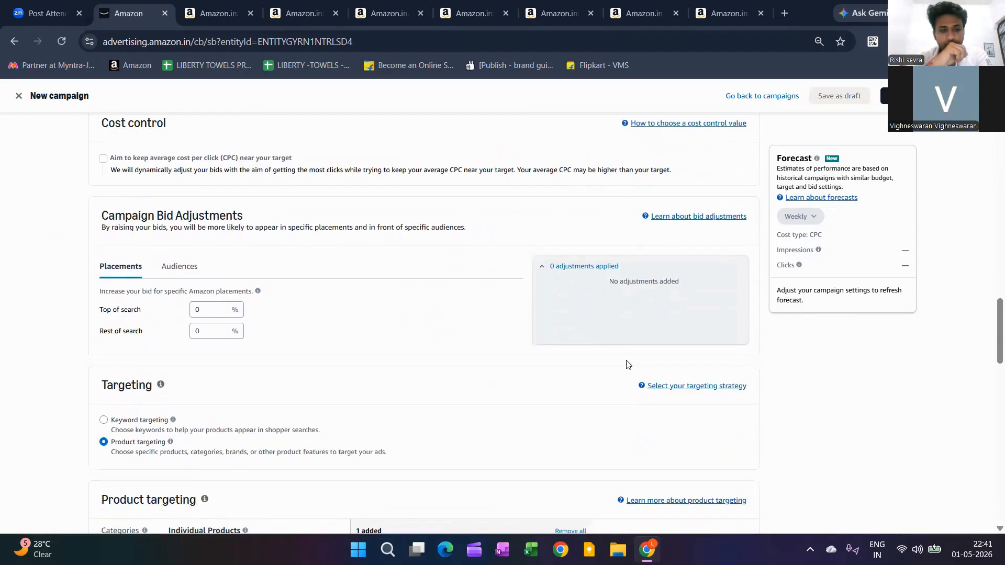
Step: Try to enable the cost control option that keeps the average cost per click near a target
{"action": "scroll", "coordinate": [105, 359], "scroll_direction": "up", "scroll_amount": 4}
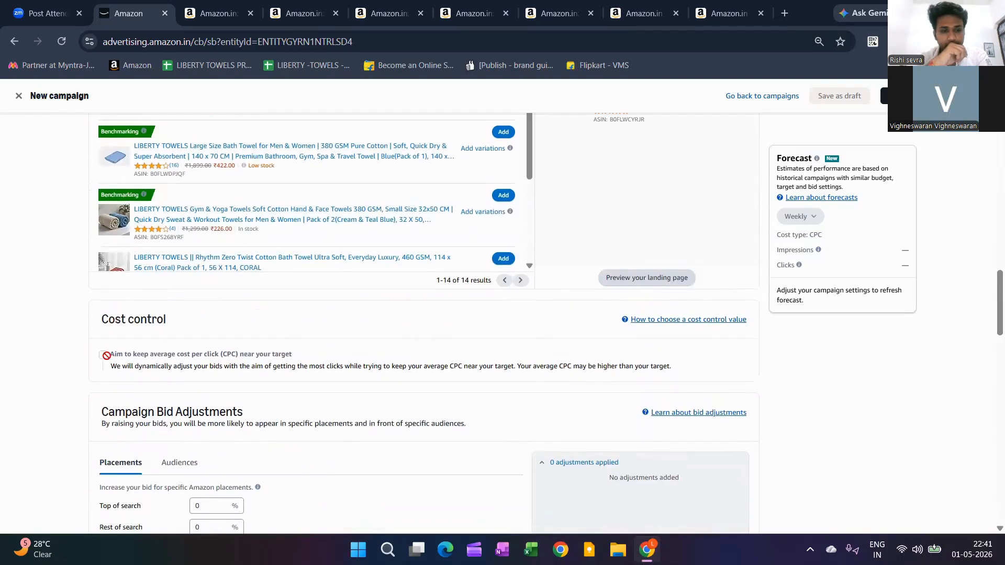
{"action": "left_click", "coordinate": [104, 355]}
{"action": "left_click", "coordinate": [116, 371]}
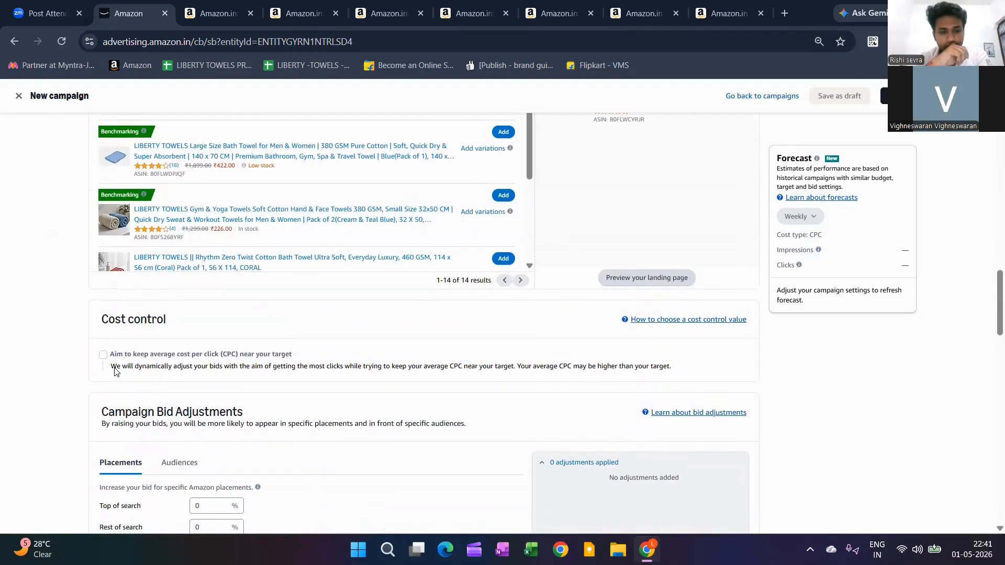
{"action": "left_click_drag", "start_coordinate": [115, 369], "coordinate": [607, 368]}
{"action": "left_click", "coordinate": [115, 370]}
{"action": "left_click", "coordinate": [115, 370]}
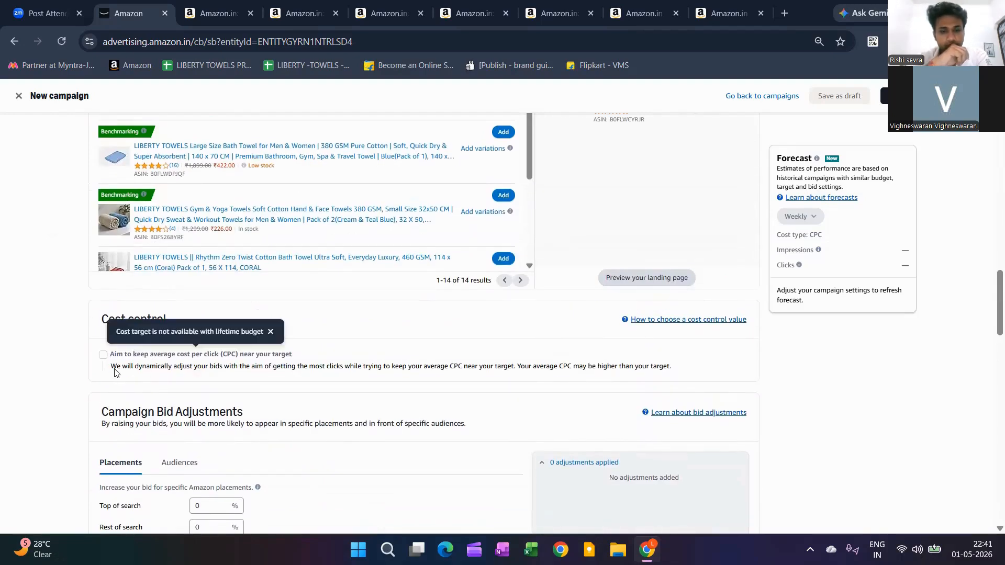
Step: Examine the placement bid adjustments for top of search and rest of search
{"action": "scroll", "coordinate": [142, 343], "scroll_direction": "down", "scroll_amount": 3}
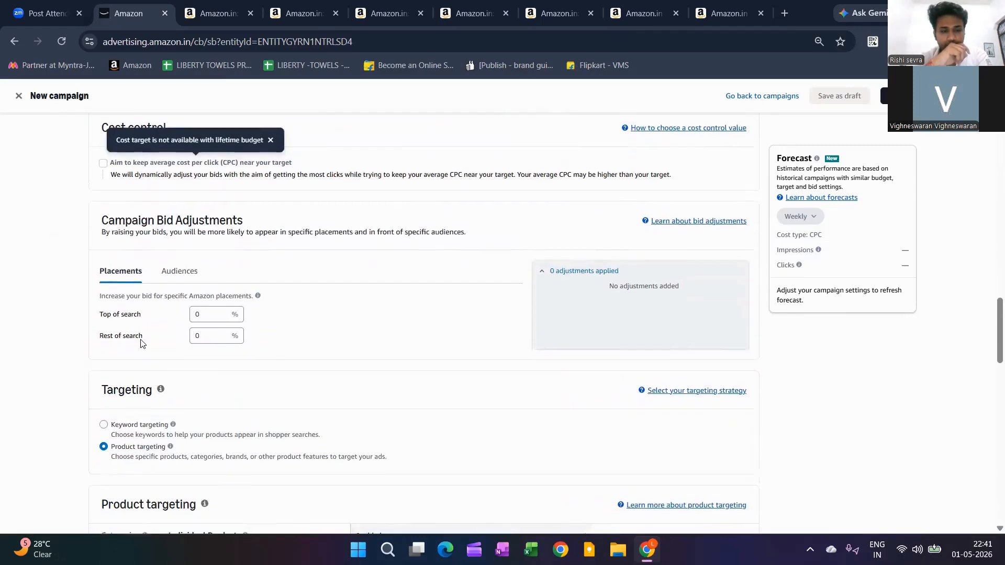
{"action": "scroll", "coordinate": [141, 344], "scroll_direction": "up", "scroll_amount": 15}
{"action": "scroll", "coordinate": [198, 386], "scroll_direction": "up", "scroll_amount": 10}
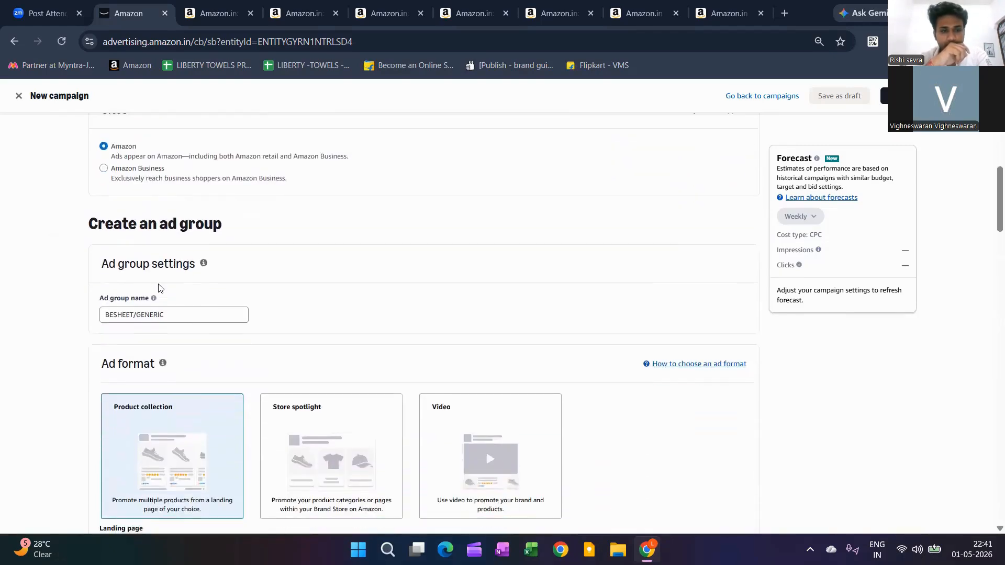
{"action": "scroll", "coordinate": [116, 284], "scroll_direction": "down", "scroll_amount": 15}
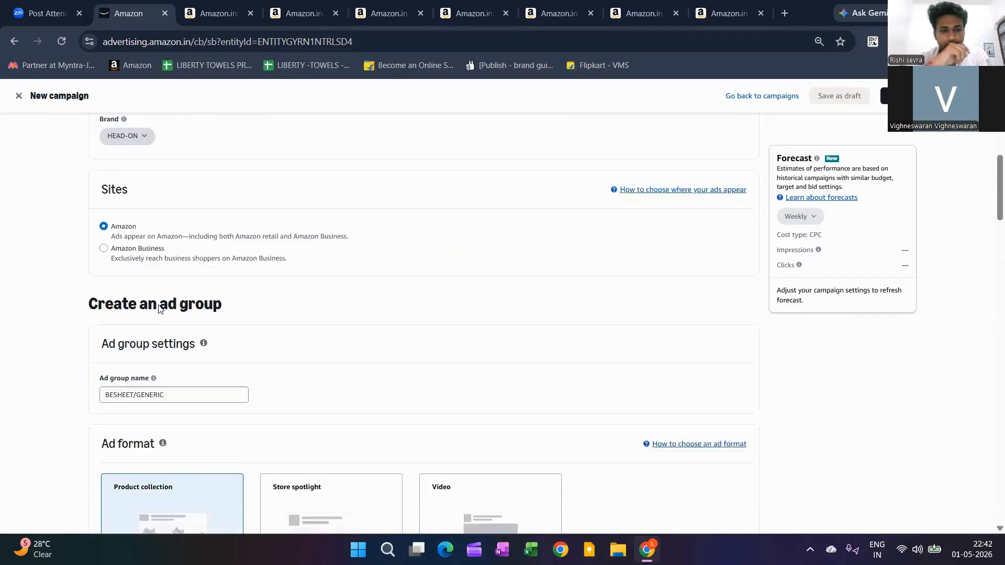
{"action": "scroll", "coordinate": [208, 327], "scroll_direction": "down", "scroll_amount": 10}
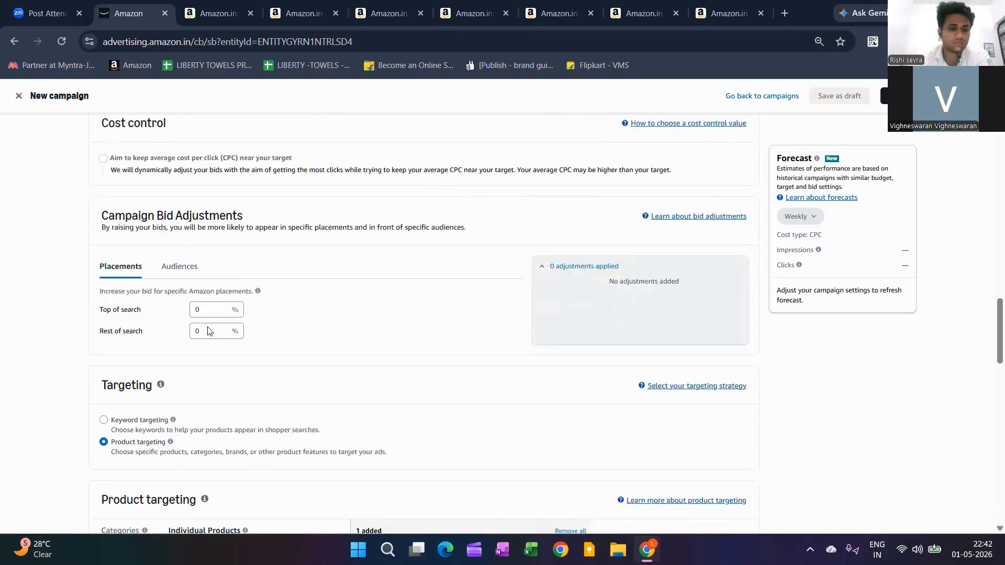
{"action": "left_click", "coordinate": [208, 310]}
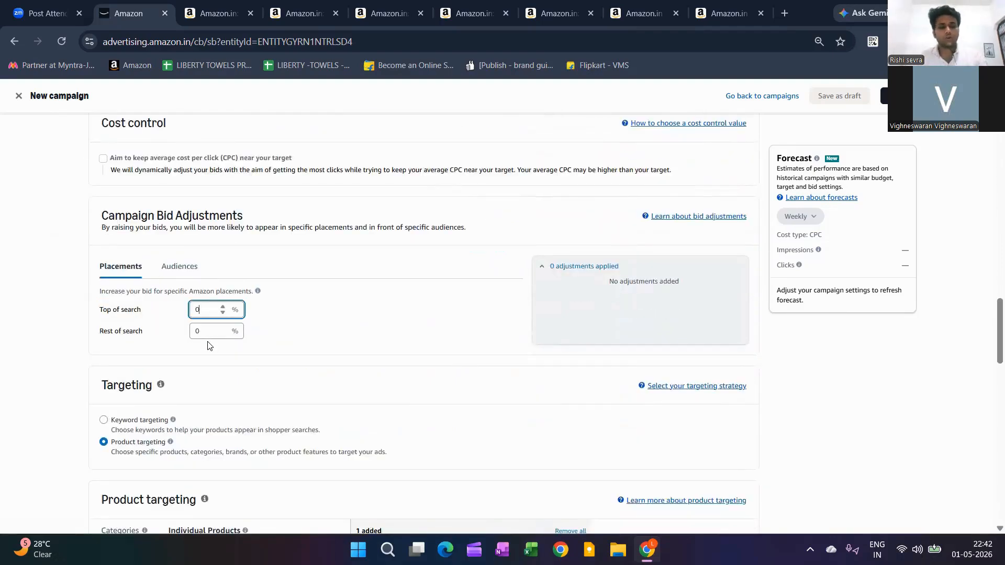
{"action": "scroll", "coordinate": [208, 346], "scroll_direction": "down", "scroll_amount": 2}
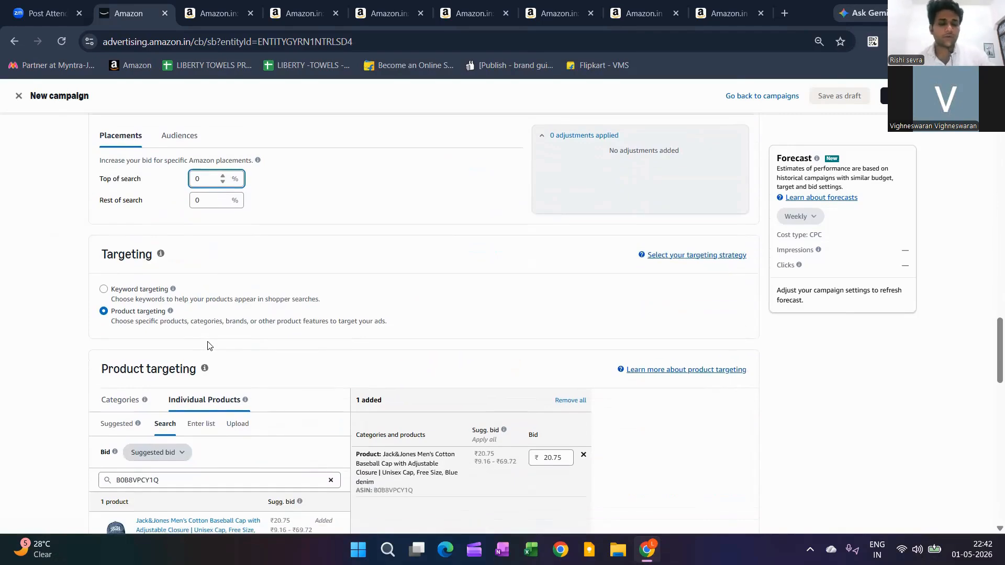
{"action": "scroll", "coordinate": [208, 345], "scroll_direction": "up", "scroll_amount": 1}
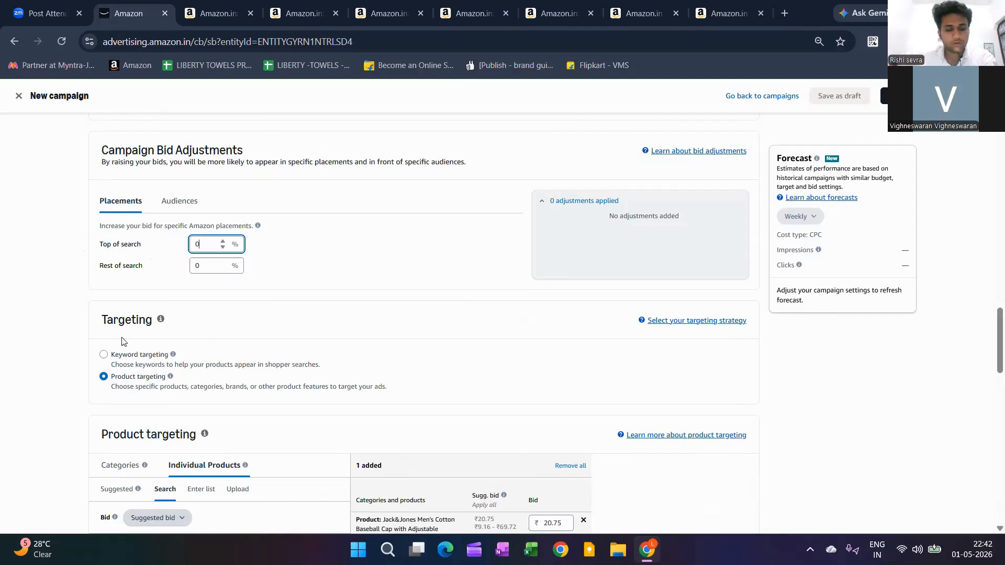
{"action": "triple_click", "coordinate": [119, 244]}
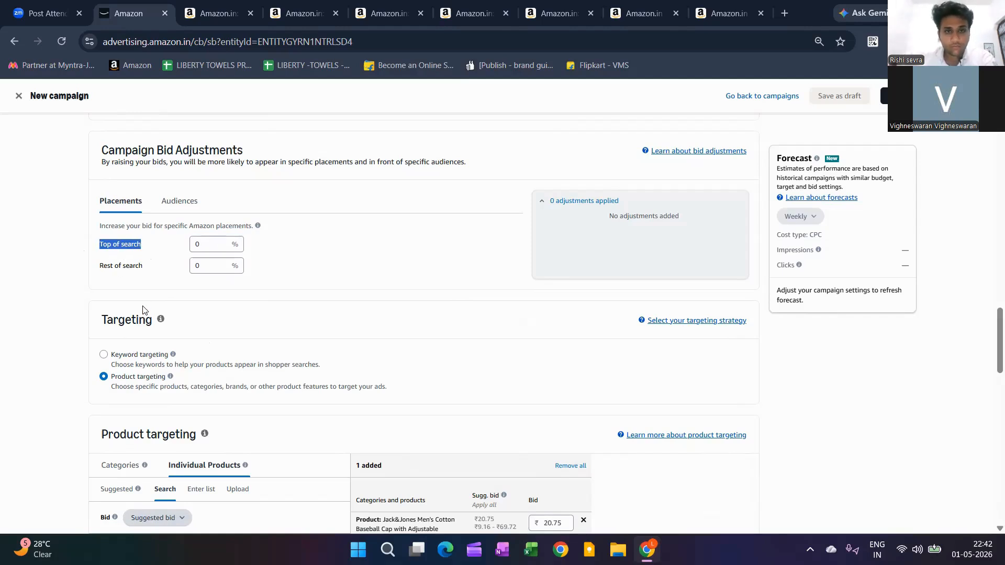
Step: Review the targeting type and the individually targeted product, continuing to the ad settings and creative
{"action": "scroll", "coordinate": [140, 311], "scroll_direction": "down", "scroll_amount": 2}
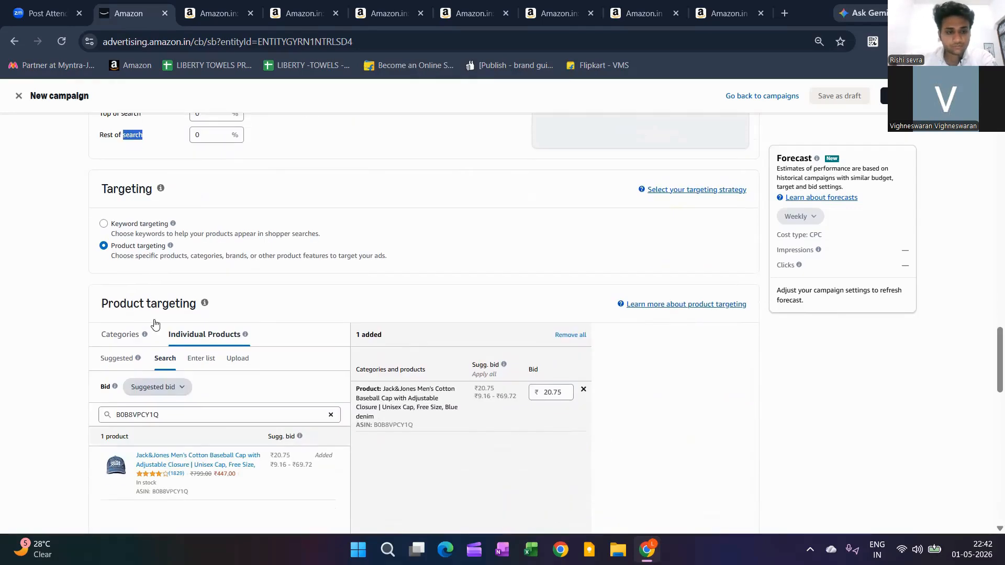
{"action": "double_click", "coordinate": [131, 189]}
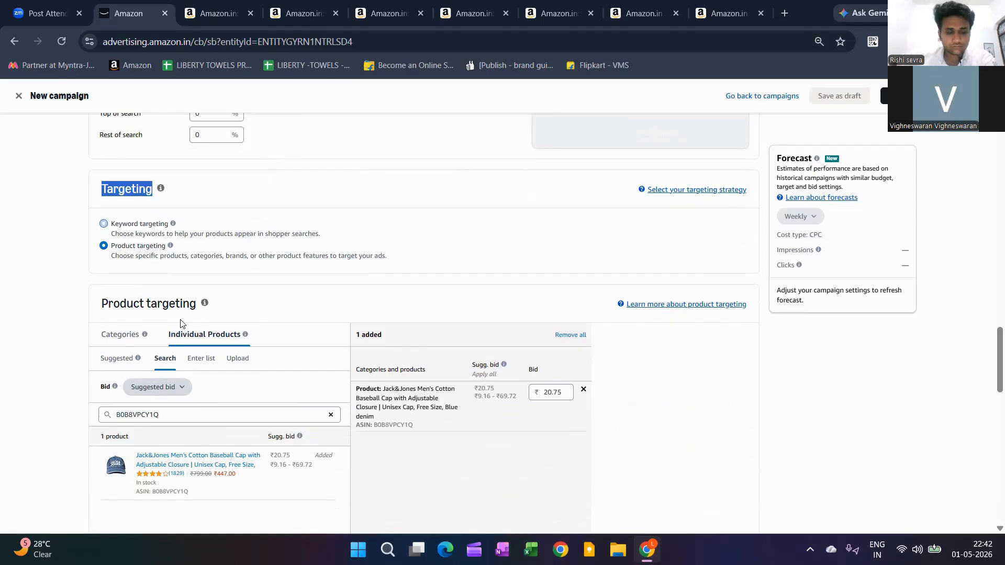
{"action": "scroll", "coordinate": [180, 323], "scroll_direction": "down", "scroll_amount": 5}
{"action": "scroll", "coordinate": [180, 324], "scroll_direction": "down", "scroll_amount": 5}
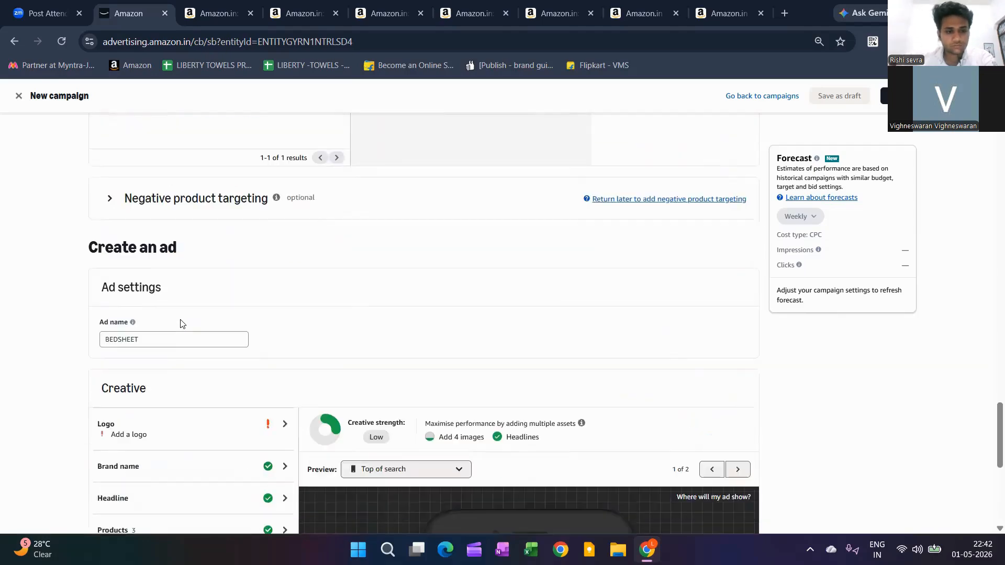